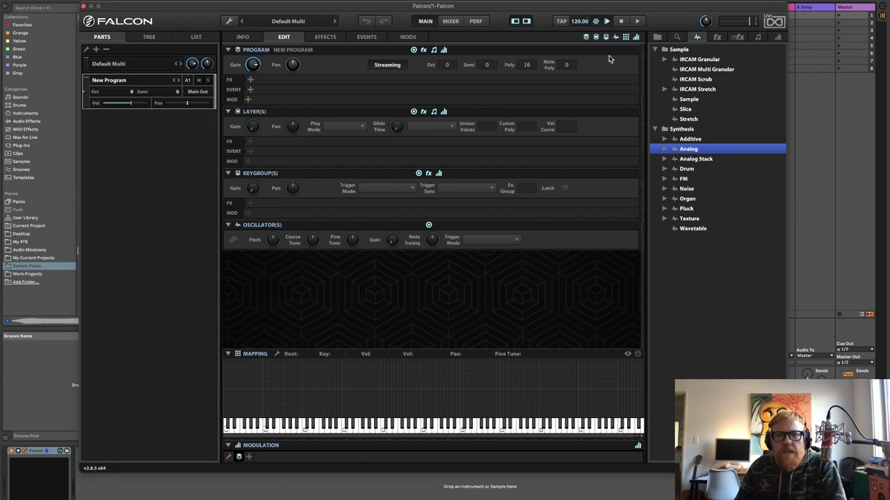
Add an IRCAM Multi Granular oscillator to the empty program.
left_click(761, 70)
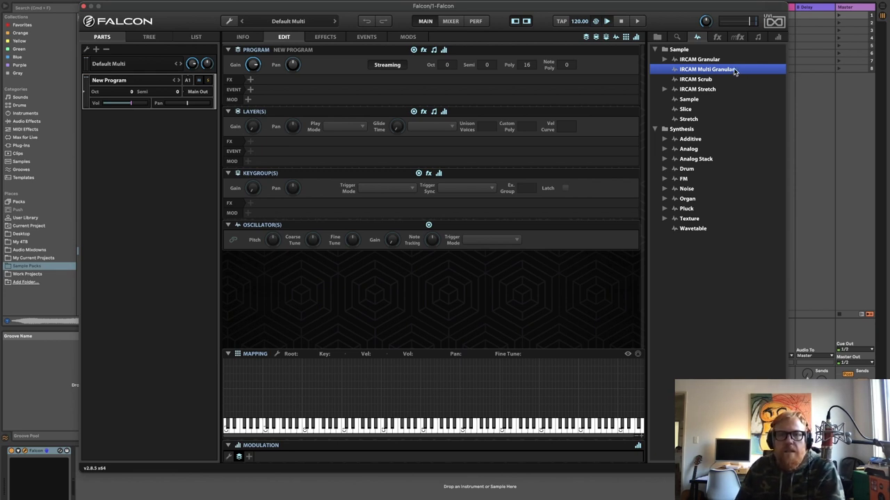
left_click(699, 60)
left_click(703, 72)
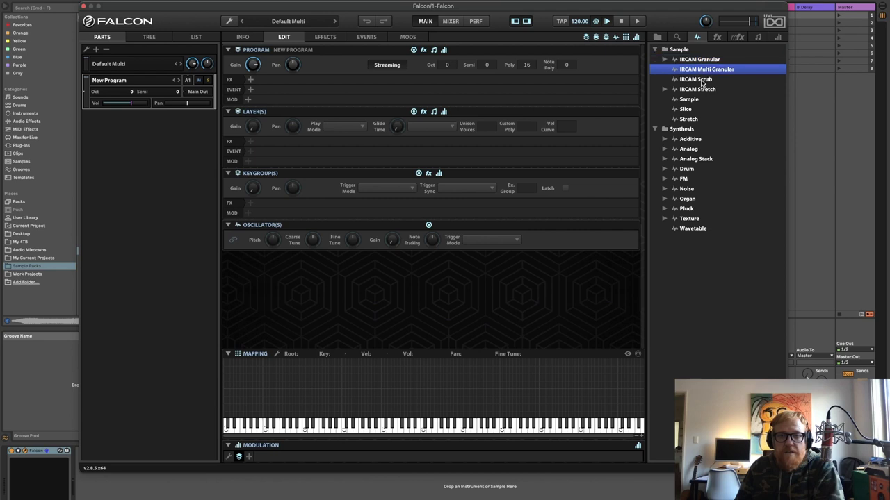
left_click(703, 81)
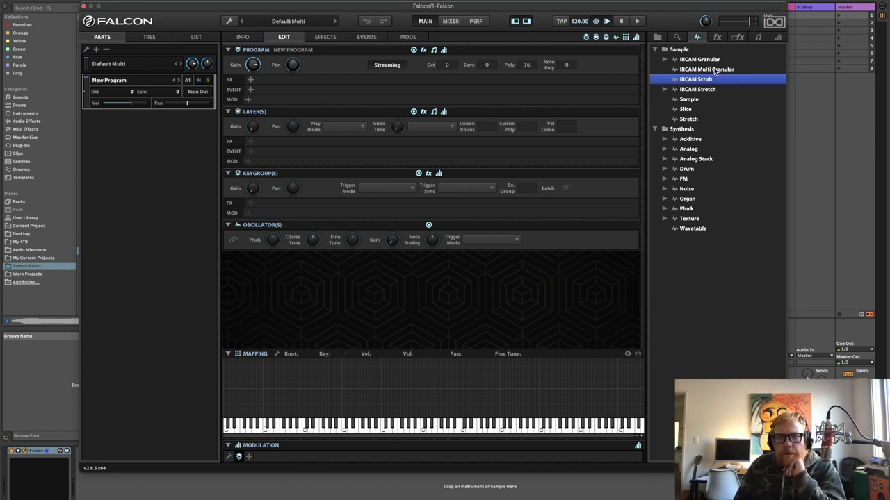
left_click_drag(715, 70, 445, 361)
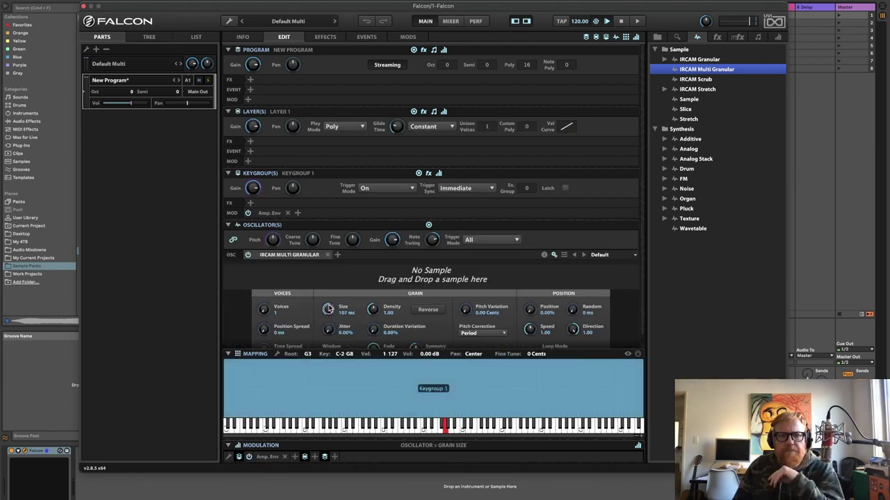
scroll(245, 322, "down", 1)
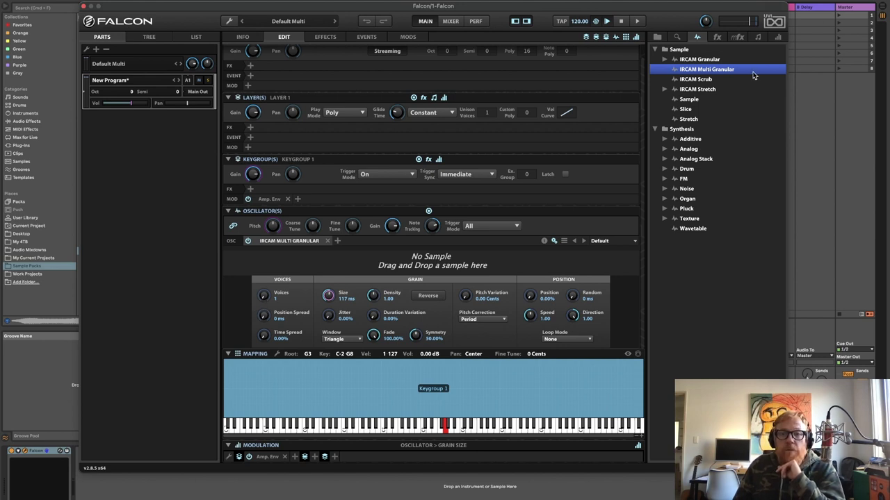
left_click_drag(701, 70, 674, 122)
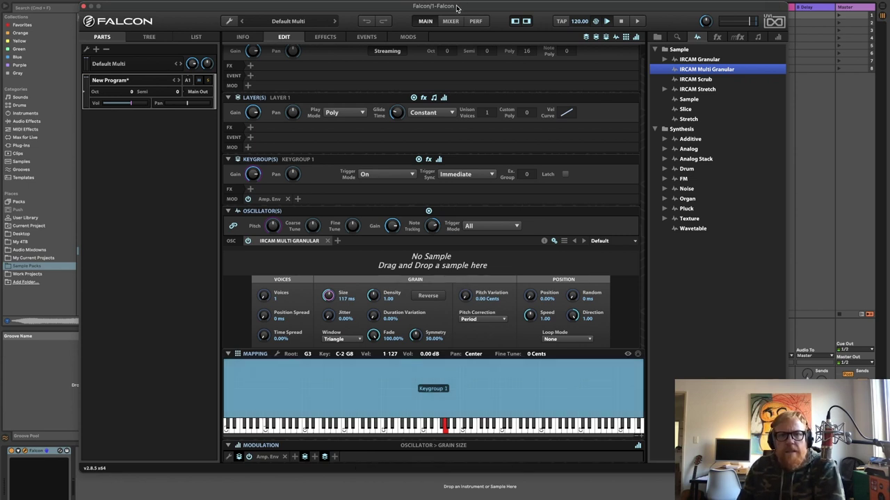
Load Hard Flute.wav from the sample packs into the granular oscillator.
left_click_drag(457, 9, 634, 34)
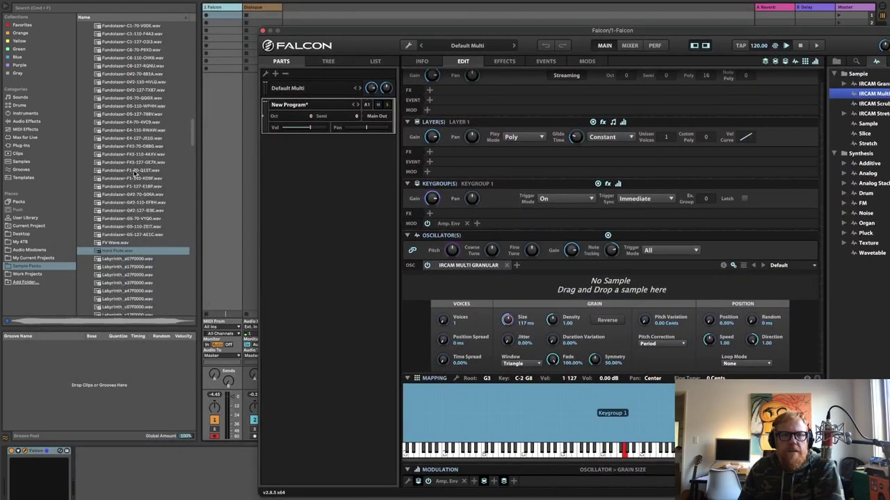
left_click(125, 254)
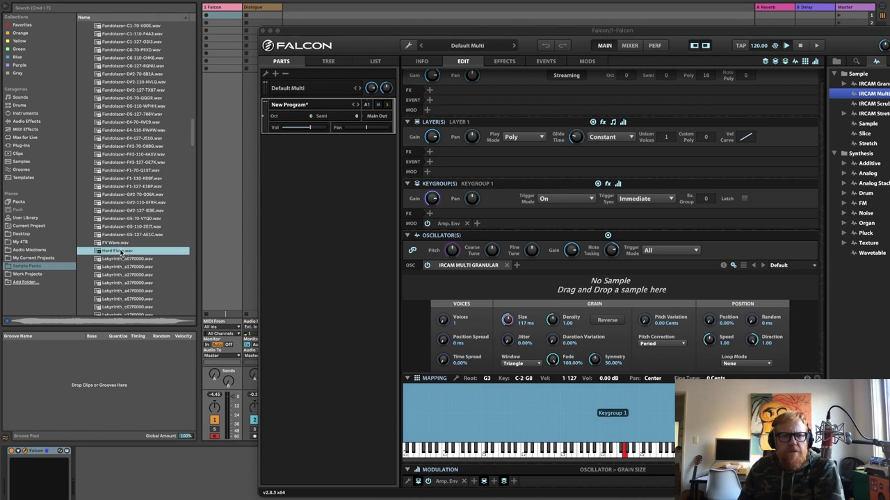
left_click_drag(121, 254, 640, 288)
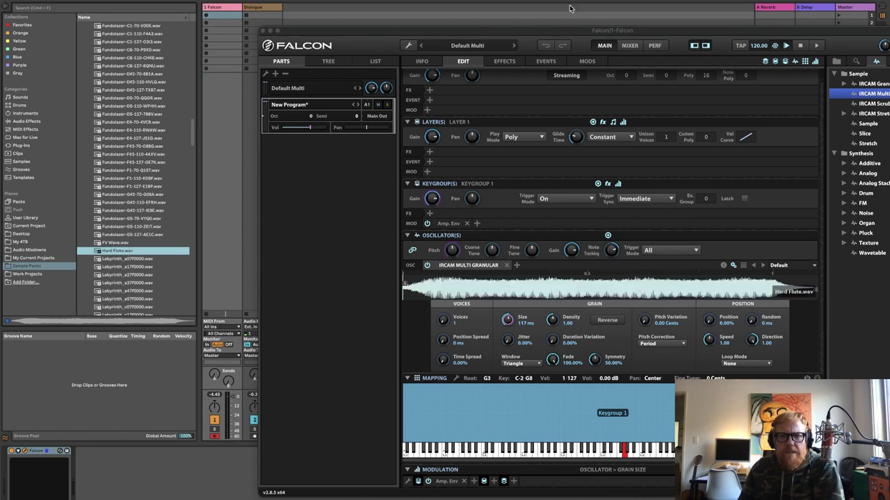
left_click_drag(594, 33, 415, 6)
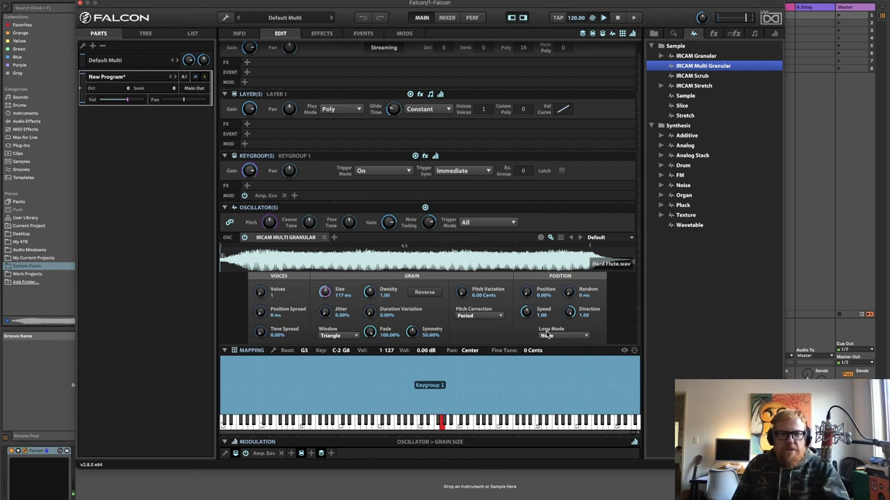
Set the oscillator's loop mode to Forward-Backward and the number of grain voices to 8.
left_click(563, 336)
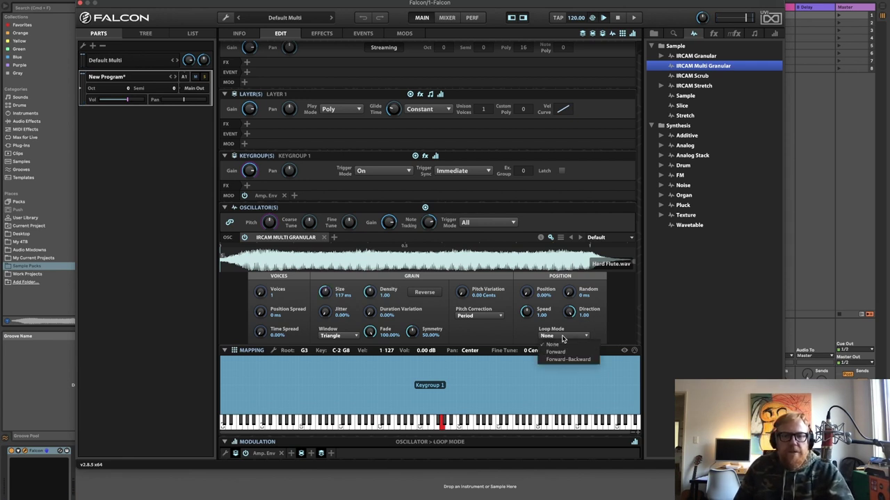
left_click(572, 362)
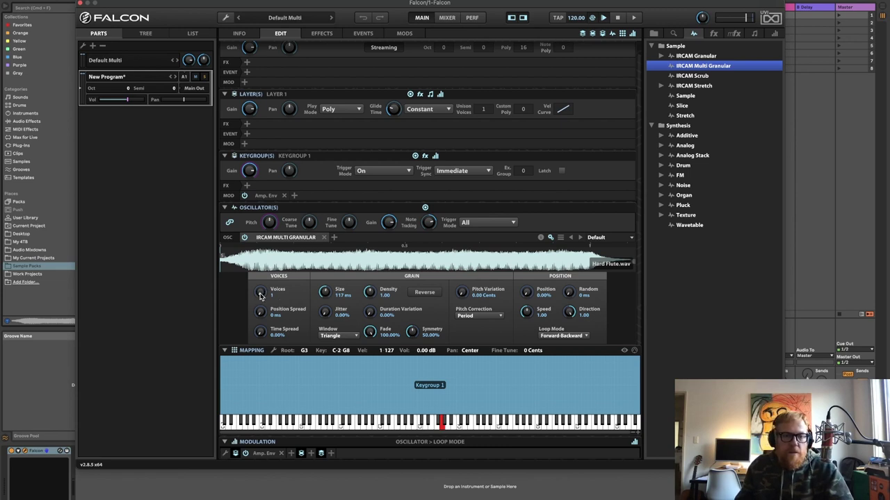
left_click_drag(260, 295, 266, 145)
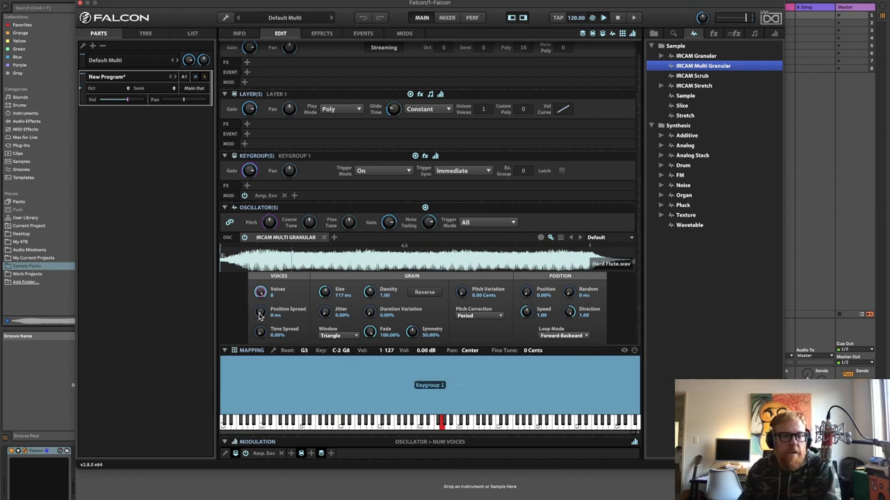
Audition narrow and wide position spreads, settling on about 114 ms, and slow the position speed to 0.03.
left_click_drag(260, 316, 261, 252)
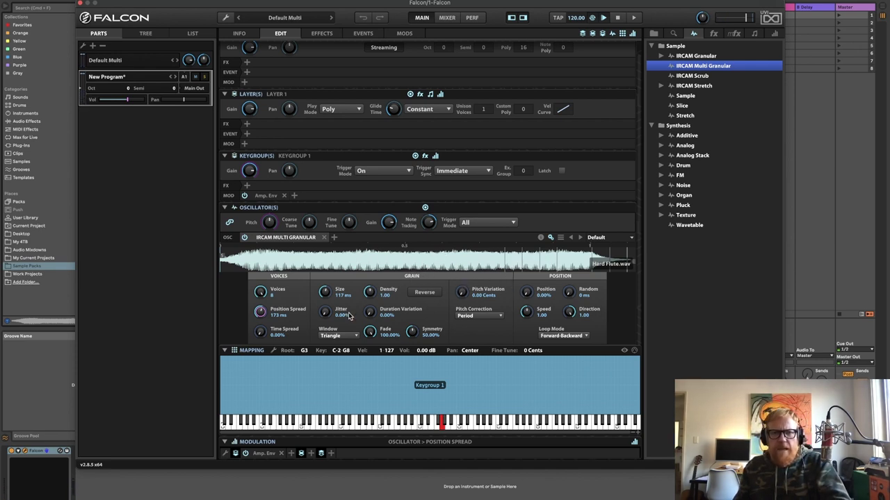
left_click_drag(263, 312, 291, 254)
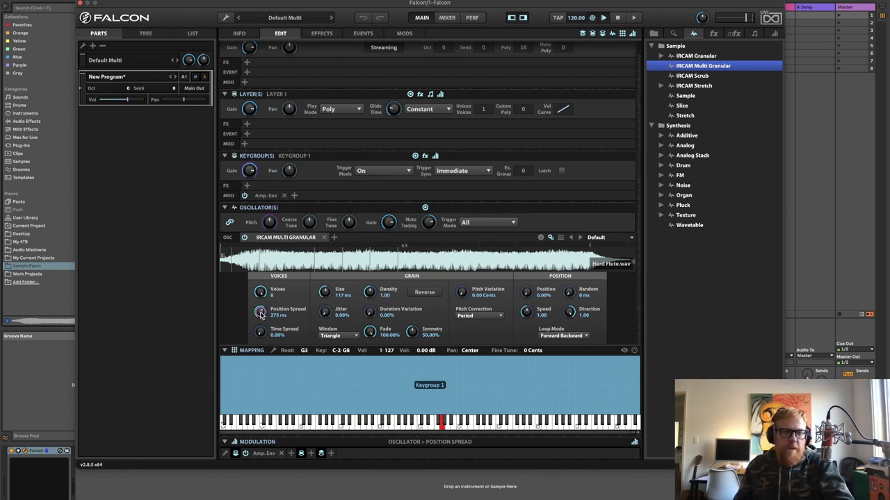
left_click_drag(260, 312, 242, 357)
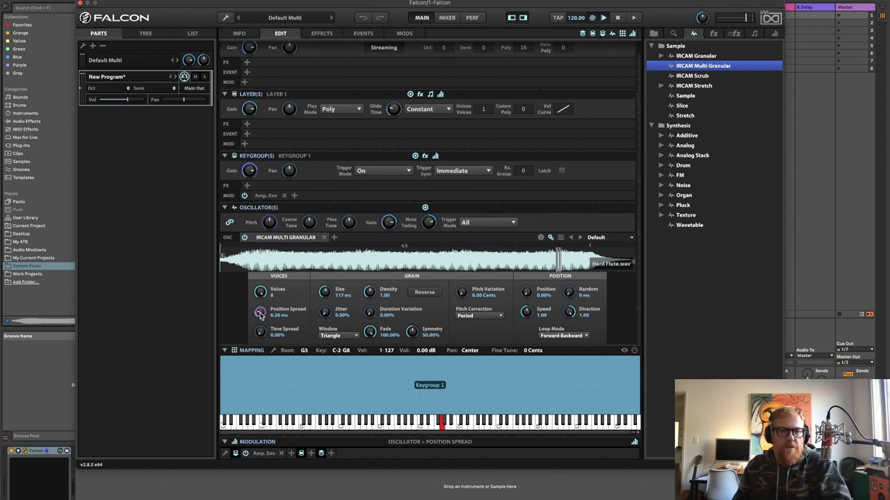
left_click_drag(259, 313, 261, 262)
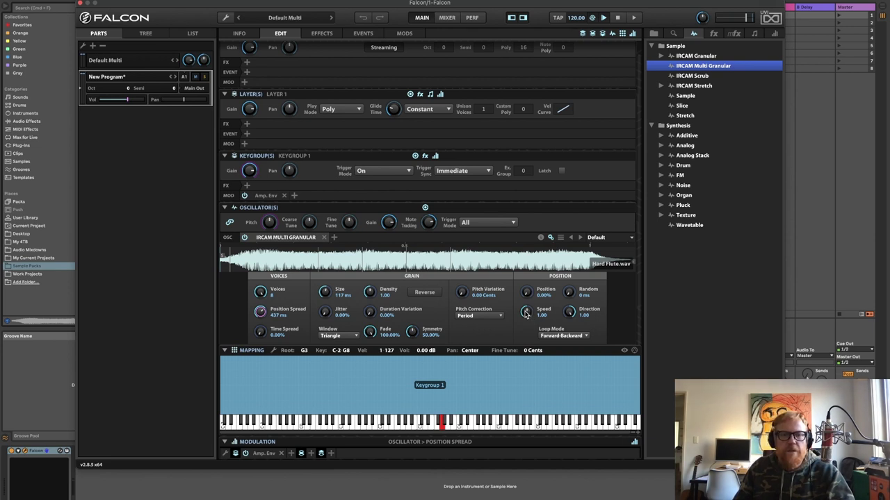
left_click_drag(526, 313, 519, 338)
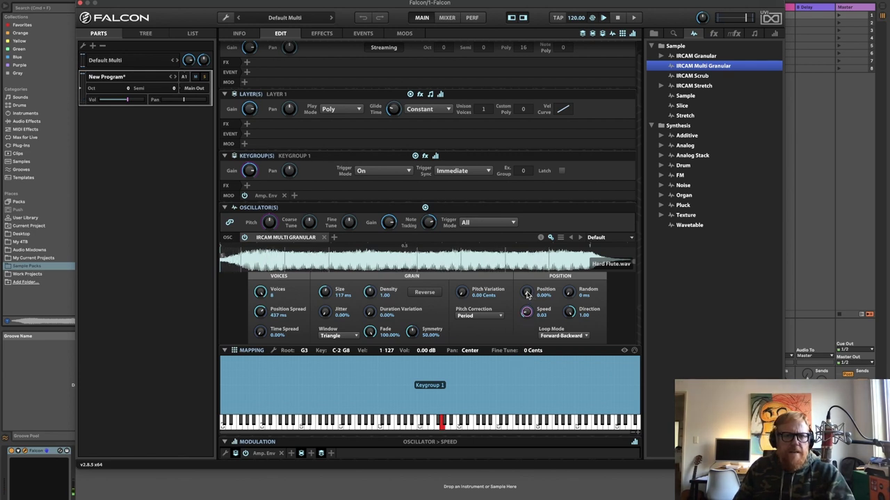
left_click_drag(257, 315, 256, 335)
Set the grain position to about 25% and its random variation to 500 ms.
left_click(529, 293)
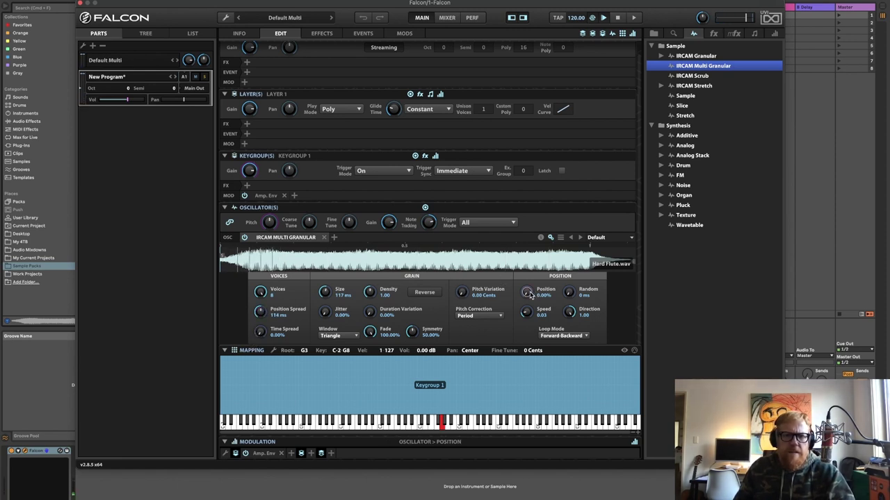
left_click_drag(529, 294, 520, 264)
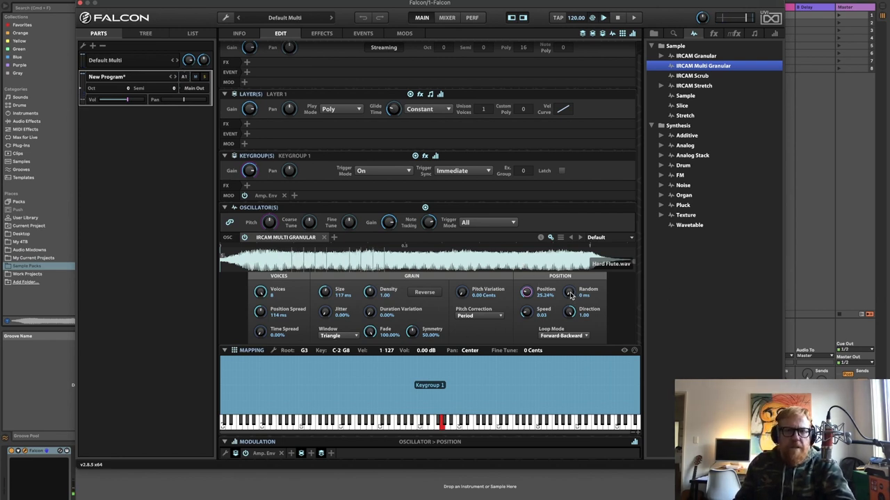
left_click_drag(569, 293, 574, 202)
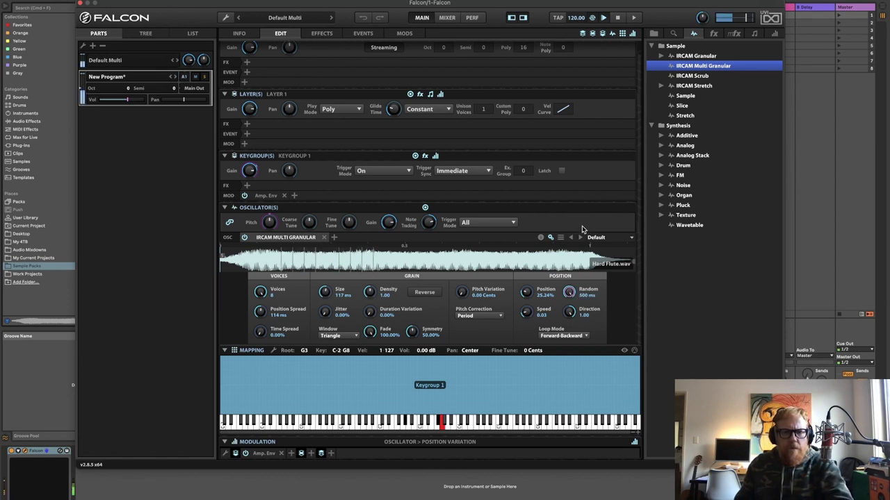
left_click_drag(575, 258, 584, 229)
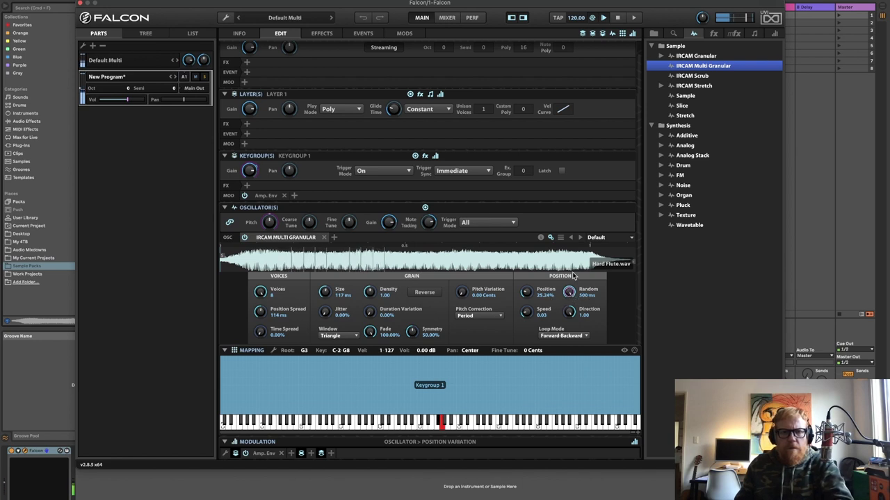
Set the playback direction to 0 and move the grain position to about 47.5%.
mouse_move(569, 315)
left_mouse_down()
mouse_move(571, 367)
mouse_move(570, 314)
left_mouse_up()
double_click(570, 314)
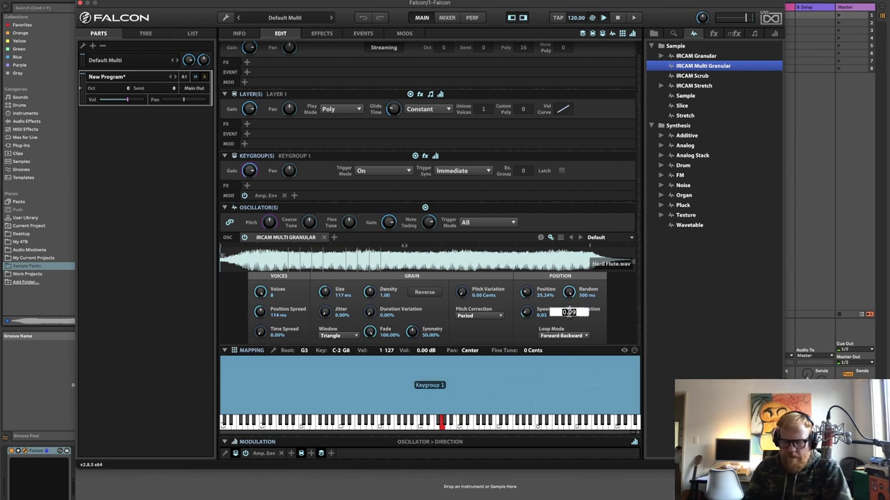
type("0")
key("Return")
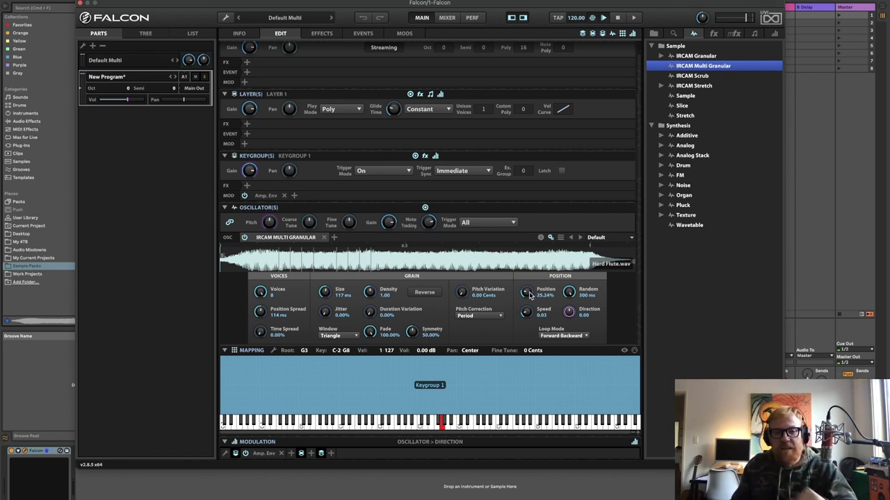
left_click_drag(530, 295, 533, 279)
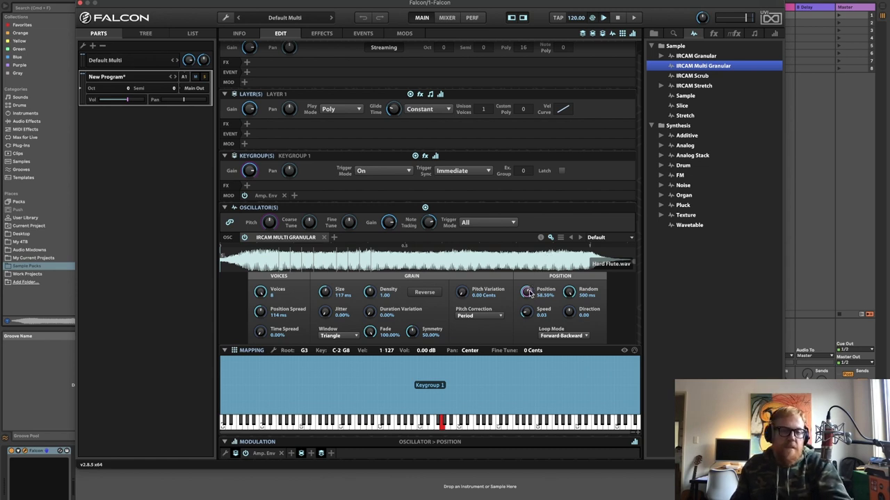
left_click_drag(528, 293, 525, 322)
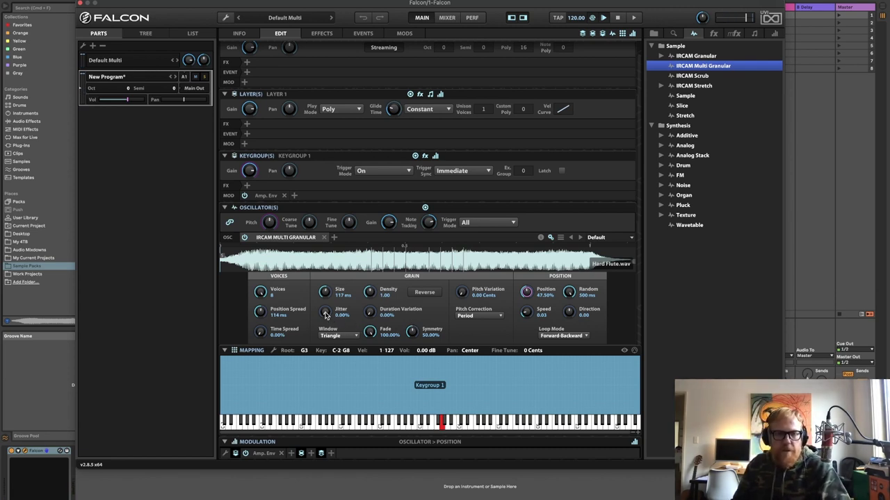
Raise the grain jitter to 100% and, after trying a longer grain size, shorten it to about 7.83 ms.
left_click_drag(326, 314, 334, 186)
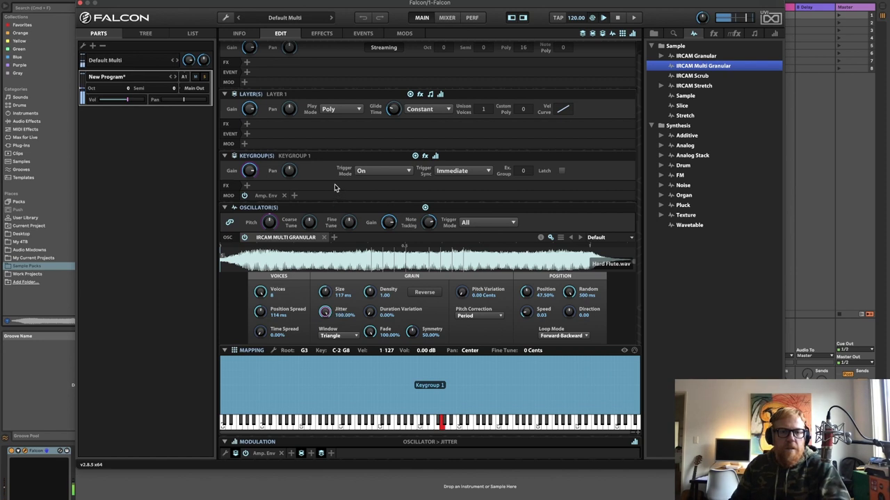
left_click_drag(325, 294, 330, 239)
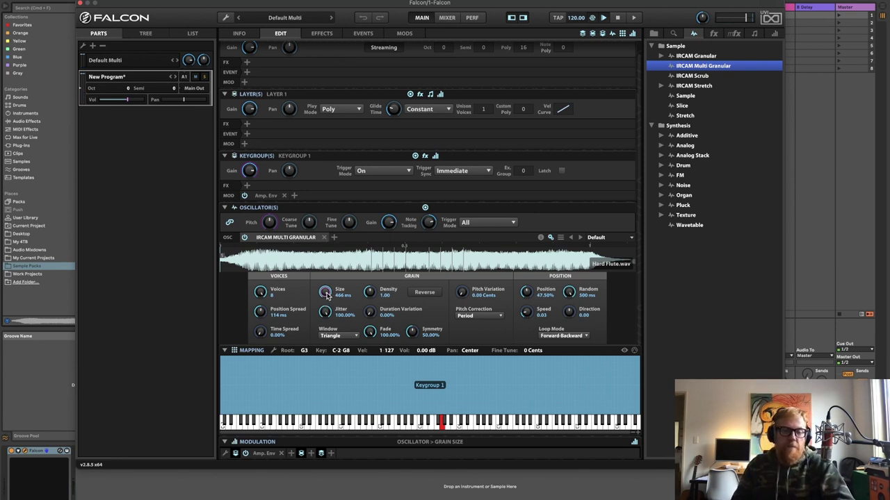
left_click_drag(327, 294, 331, 392)
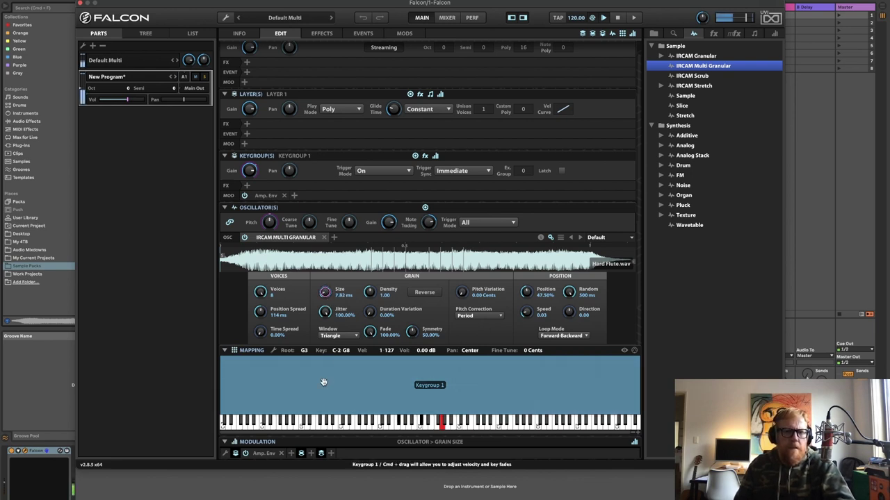
left_click_drag(325, 312, 333, 345)
left_click_drag(336, 406, 339, 268)
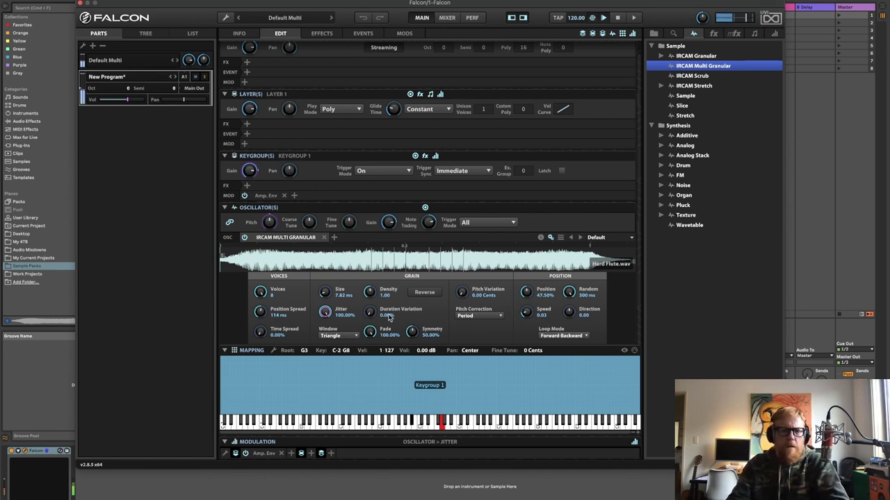
Lower the grain jitter to about 93.6% and audition densities from 0.10 up to about 4.55, ending at 0.11.
left_click_drag(369, 291, 373, 334)
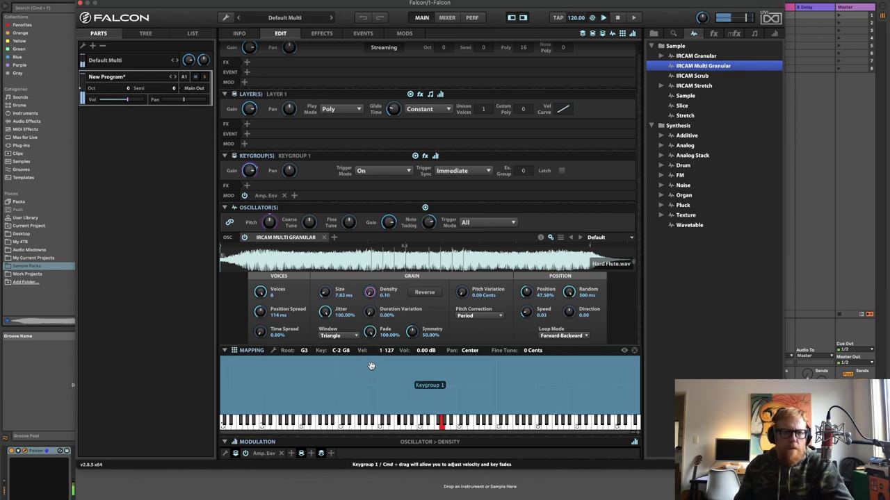
left_click_drag(332, 318, 343, 345)
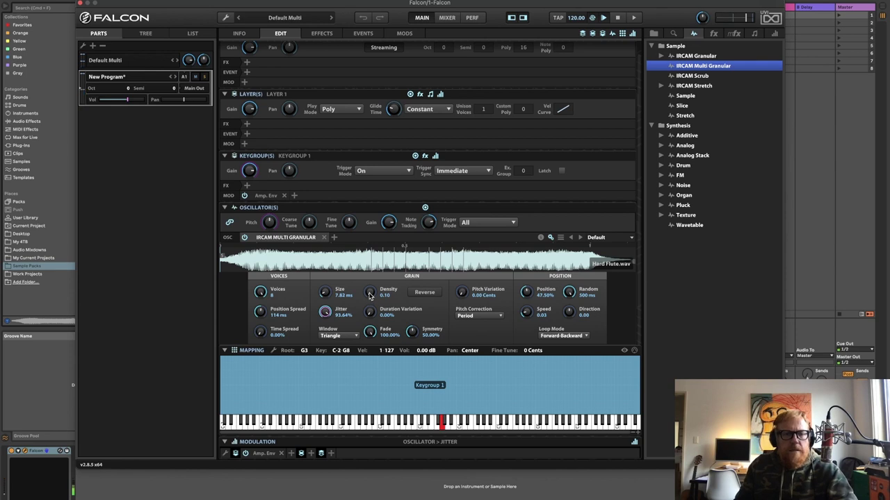
left_click_drag(370, 293, 382, 194)
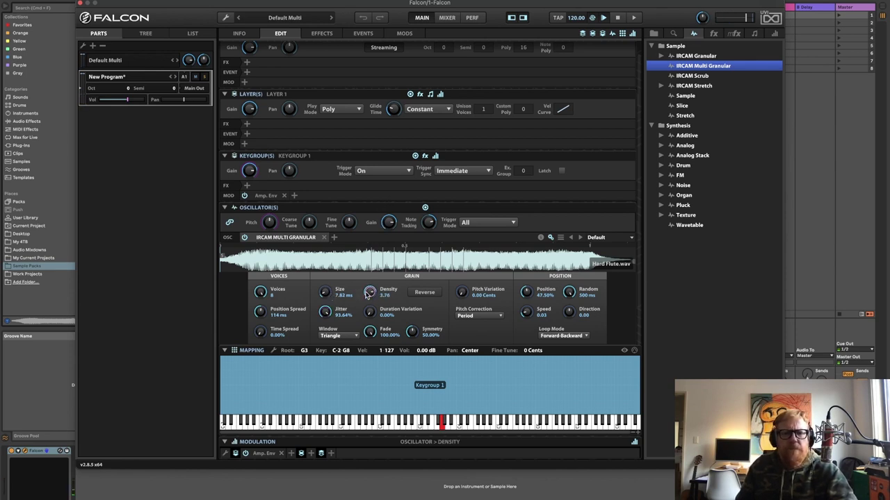
scroll(369, 292, "up", 4)
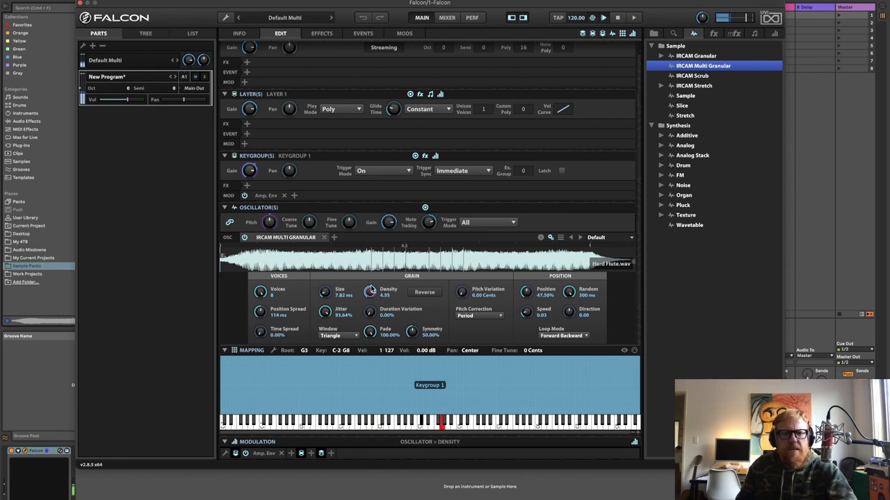
left_click_drag(372, 291, 367, 345)
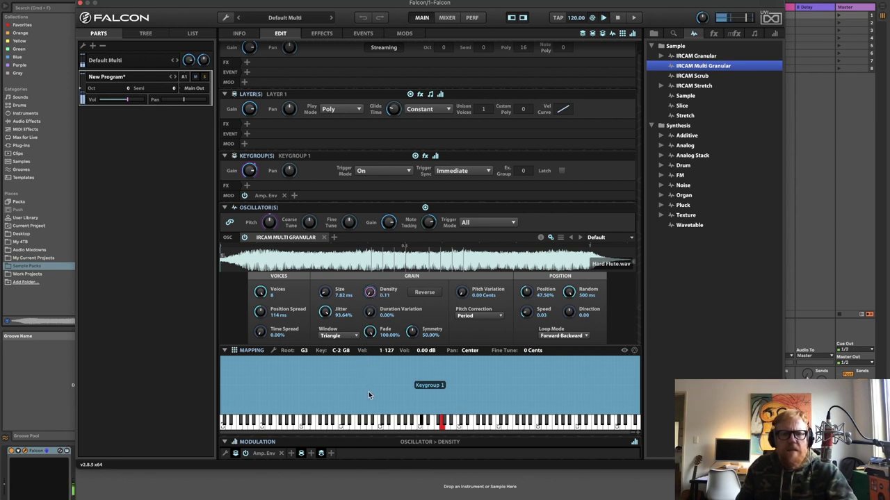
Lower the grain density to 0.10 and raise the duration variation to 100%.
scroll(371, 295, "up", 1)
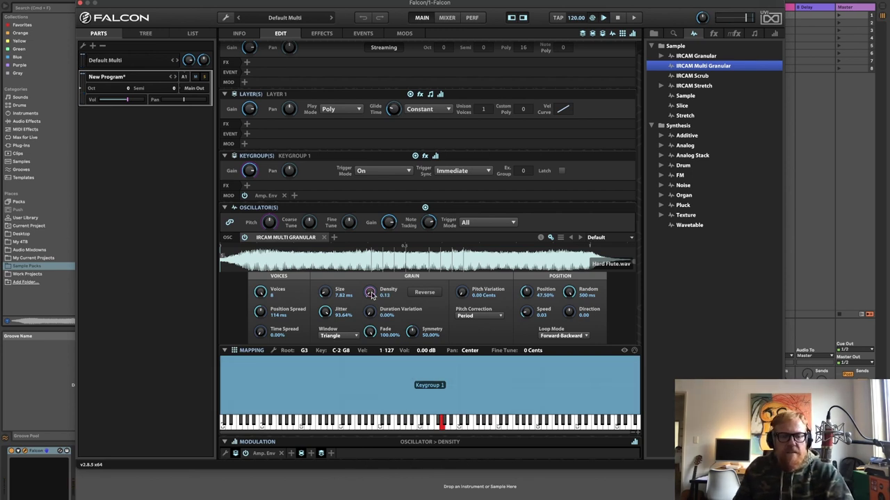
scroll(371, 295, "down", 1)
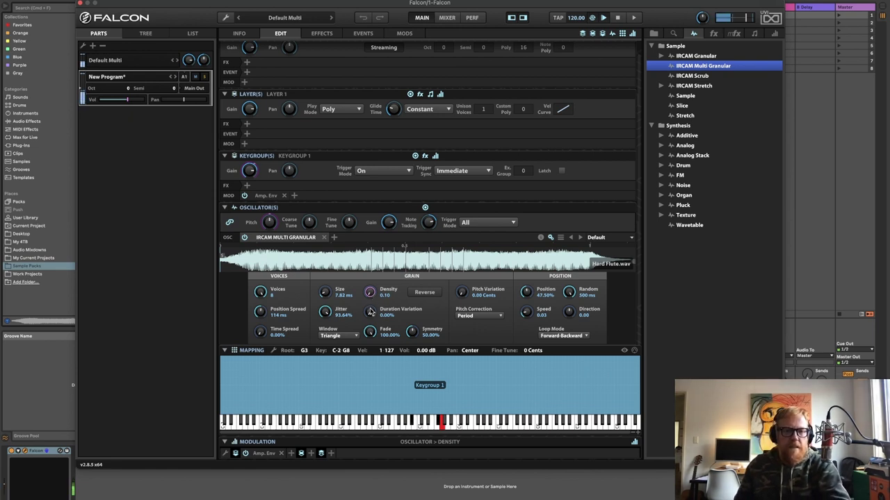
left_click(370, 312)
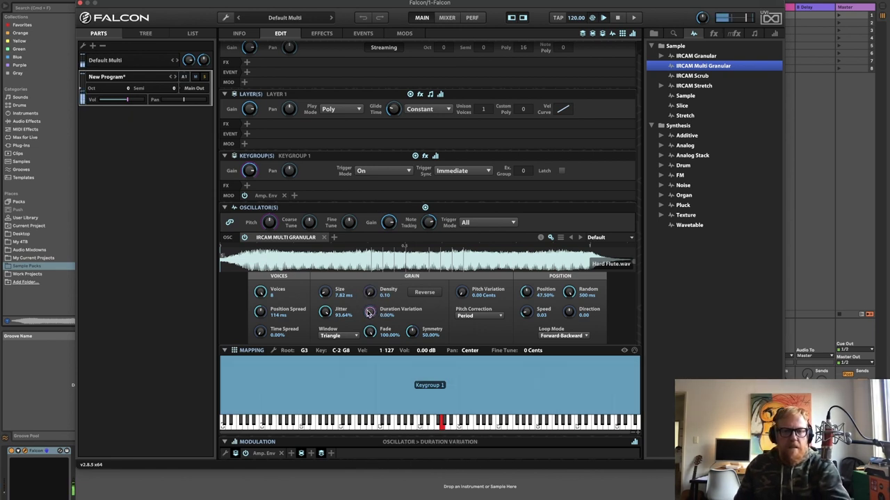
left_click(370, 291)
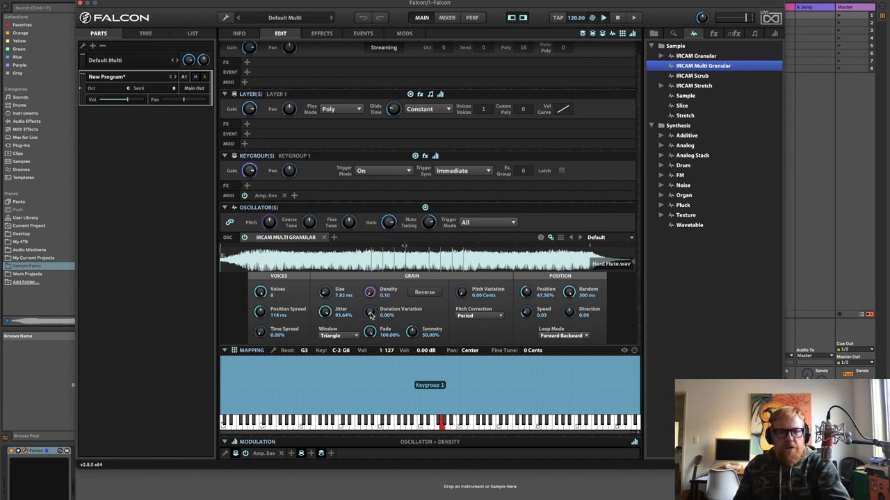
left_click_drag(370, 315, 370, 229)
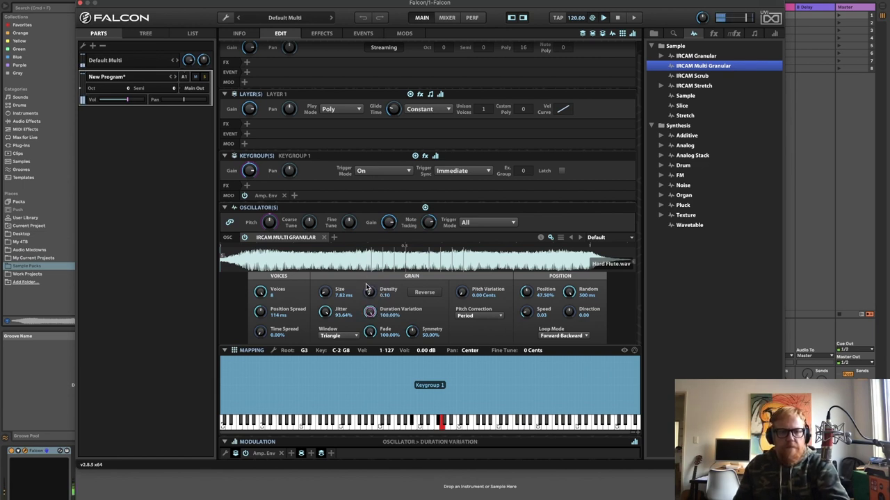
Raise the grain density to about 0.71 and the grain size to about 180 ms.
left_click_drag(369, 291, 381, 226)
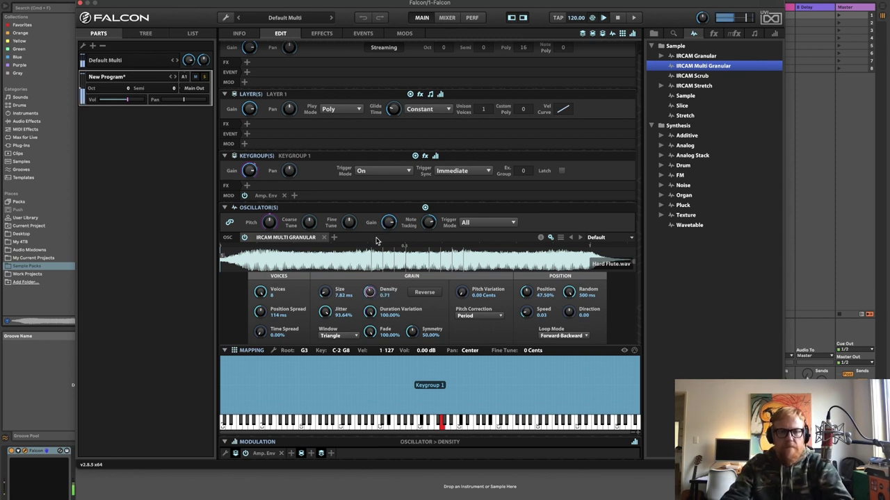
left_click(325, 292)
left_click_drag(325, 294, 332, 231)
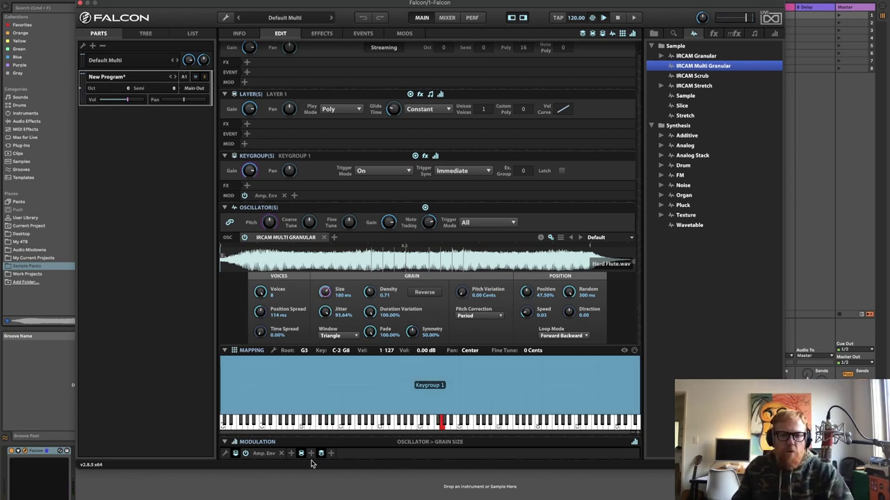
Give the keygroup's amp envelope a slow attack of about 1.9 s and a release of just over 4 s, and soften its release curve.
left_click(264, 454)
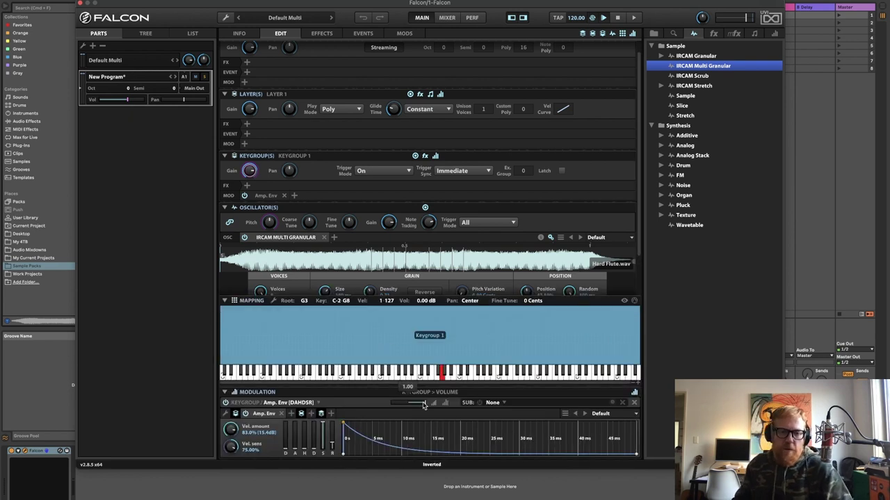
mouse_move(294, 448)
left_mouse_down()
mouse_move(296, 427)
mouse_move(295, 436)
left_mouse_up()
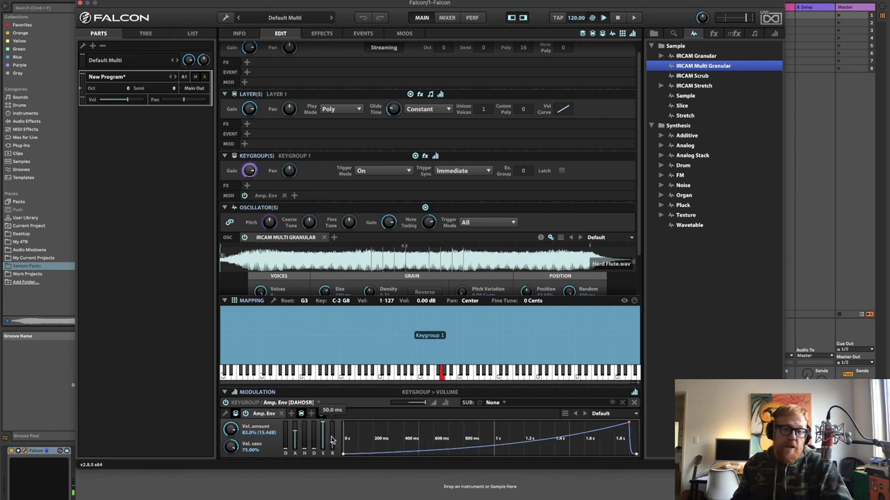
left_click_drag(332, 438, 332, 434)
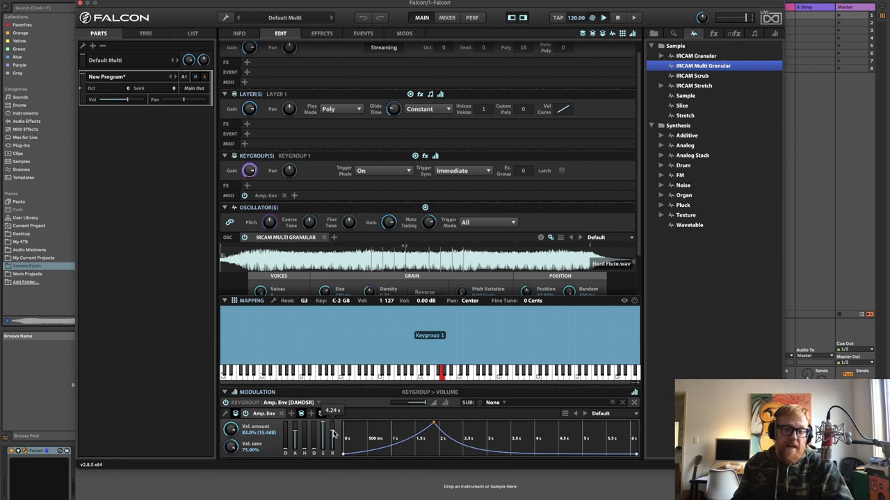
left_click_drag(332, 434, 332, 433)
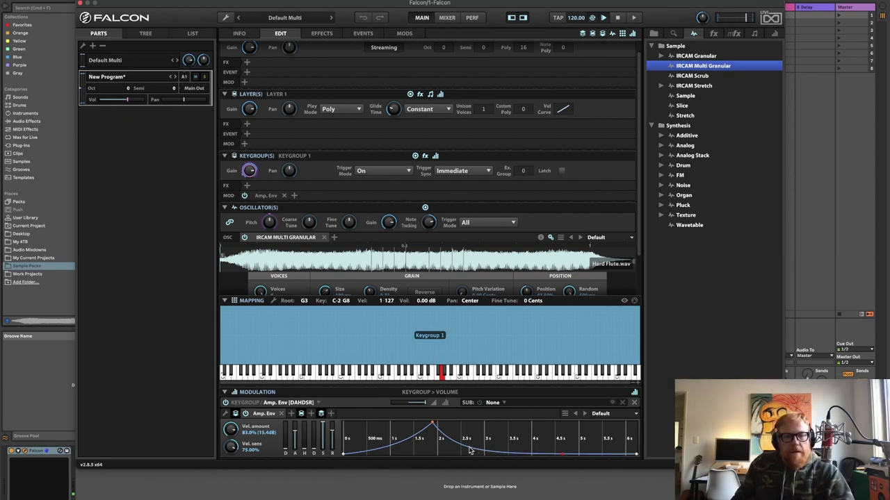
left_click_drag(476, 452, 479, 418)
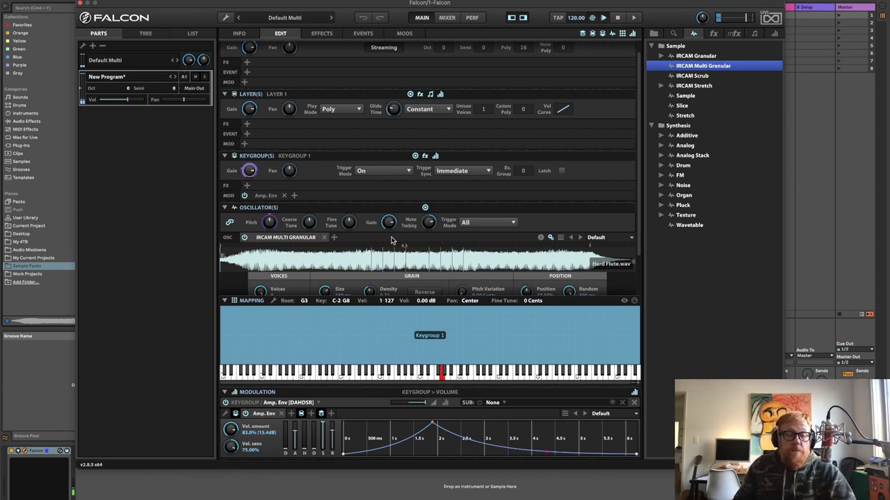
Add a new keygroup-level Smooth Random modulation to the grain position.
scroll(546, 287, "down", 3)
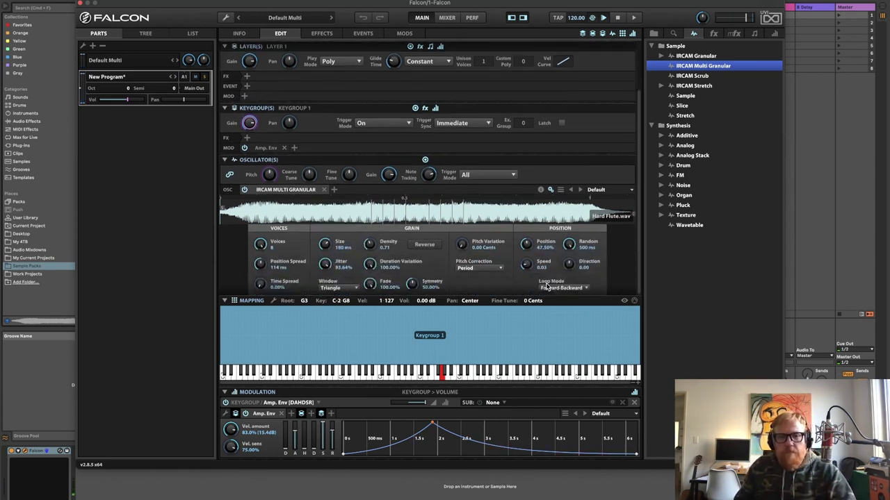
right_click(527, 243)
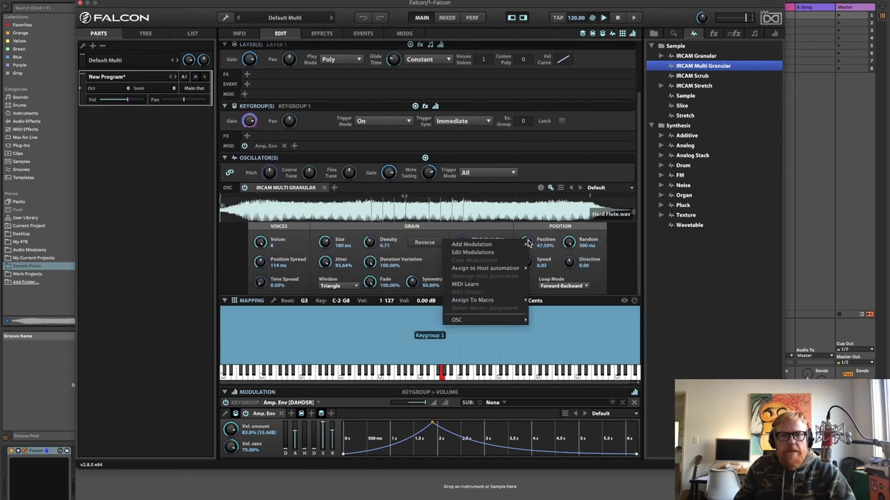
mouse_move(526, 245)
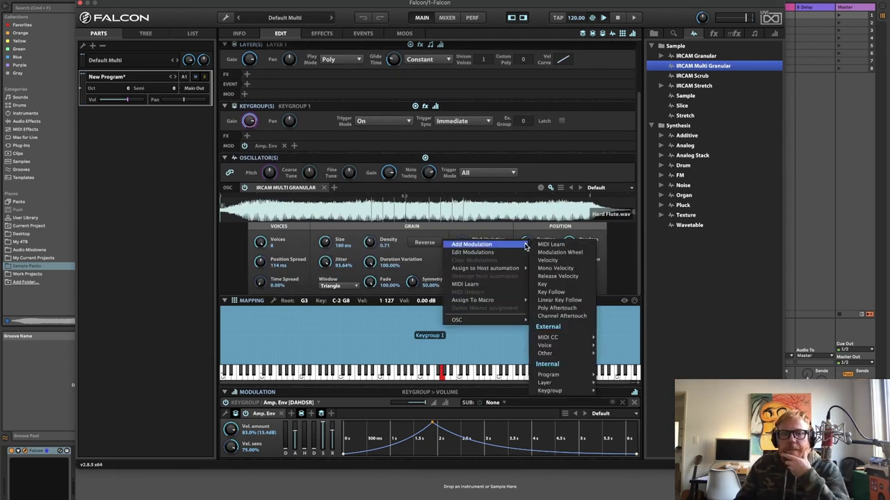
mouse_move(573, 391)
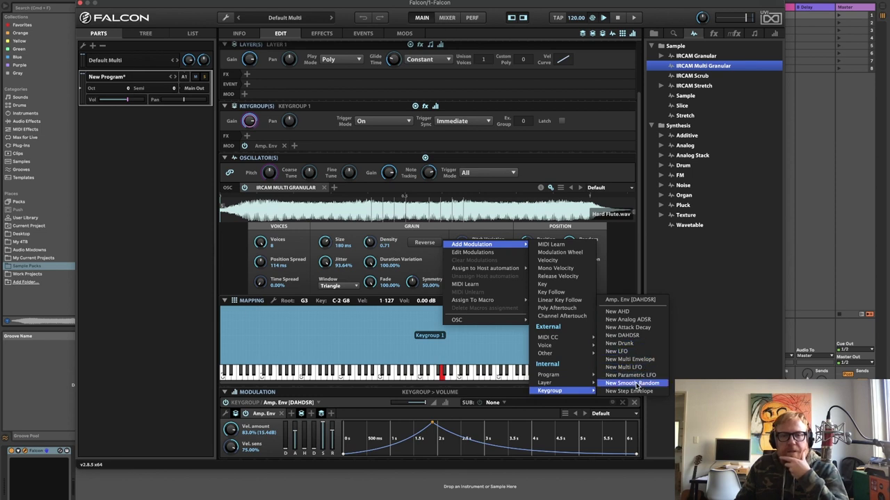
left_click(632, 384)
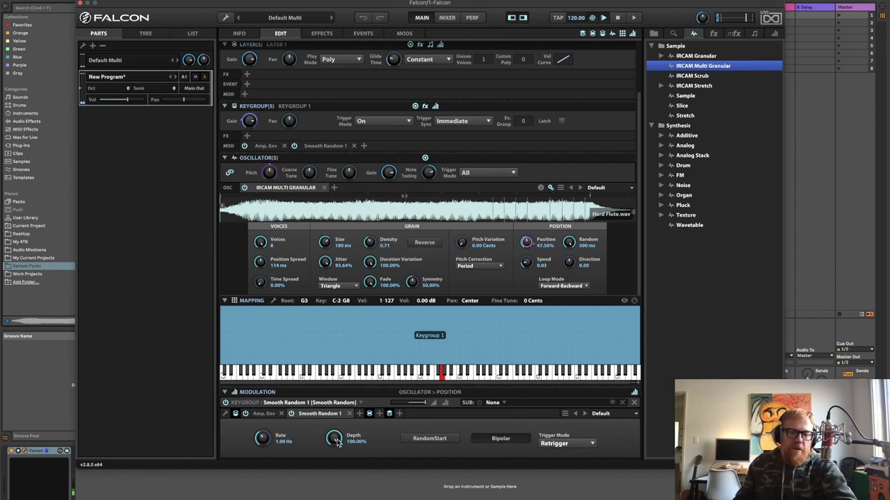
Set the Smooth Random modulator to No Retrigger, with a rate of 0.02 Hz and a depth of about 23.8%.
left_click(570, 446)
left_click(549, 455)
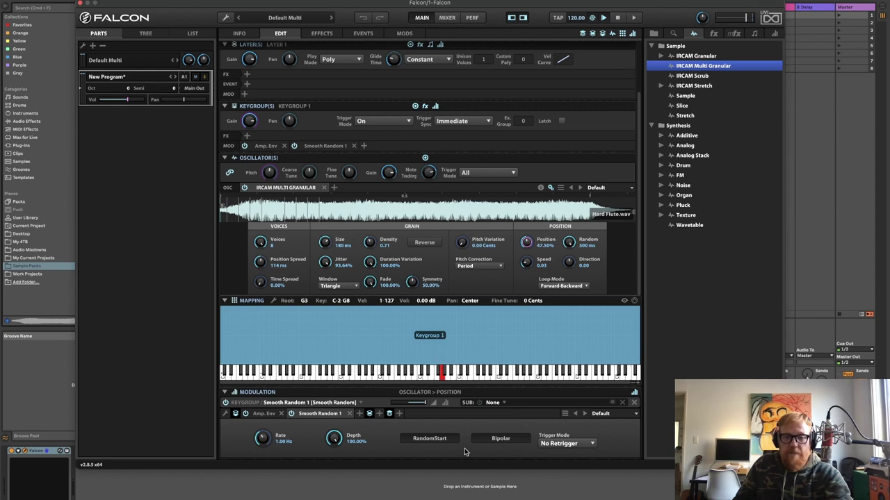
left_click_drag(331, 443, 339, 476)
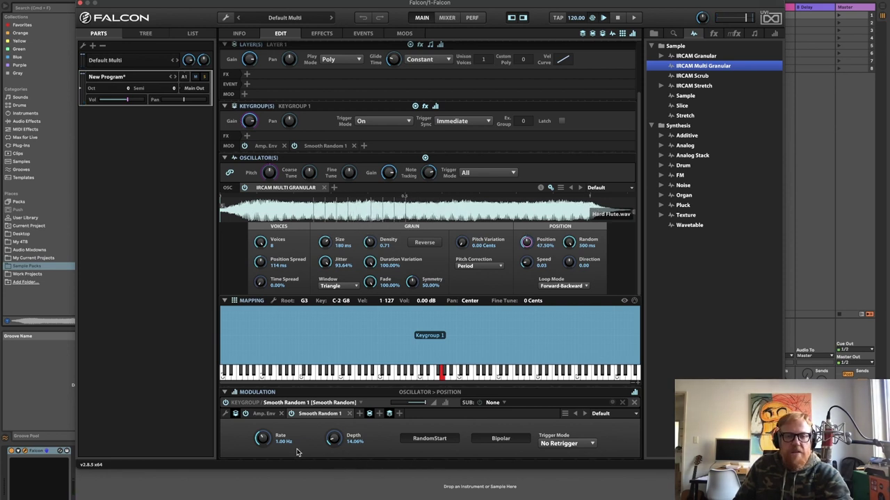
left_click_drag(263, 441, 263, 467)
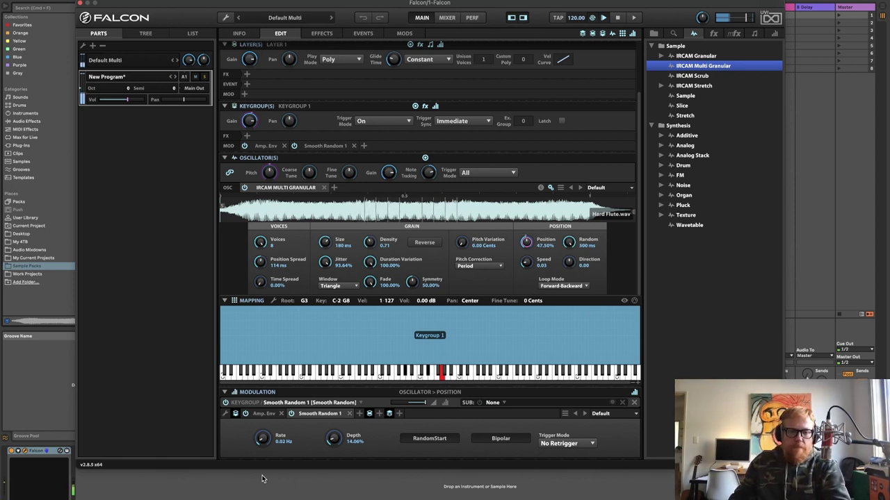
left_click_drag(339, 438, 338, 421)
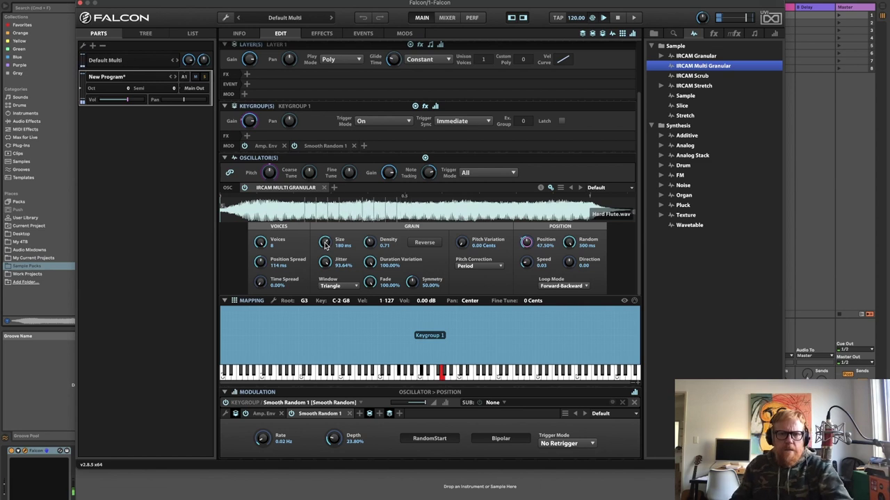
Modulate the grain size with a new keygroup DAHDSR envelope, attack over 4 s and modulation amount about 0.41, and lower the size to about 28.4 ms.
right_click(324, 245)
mouse_move(356, 249)
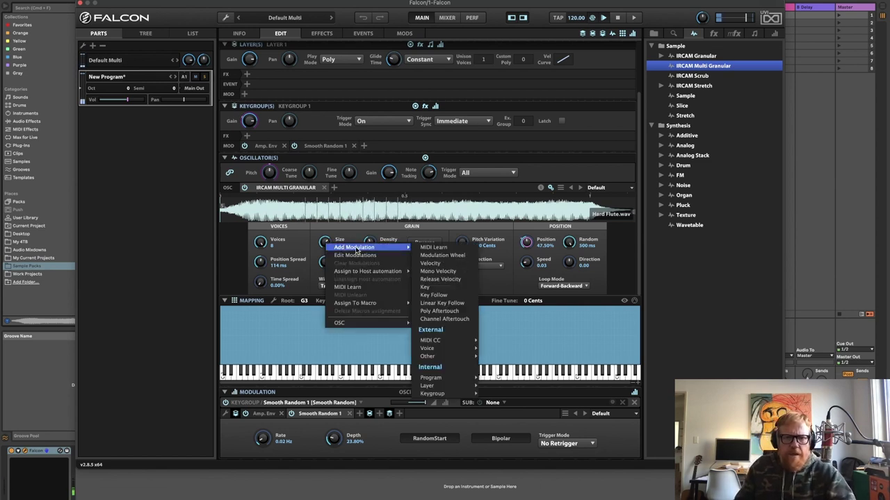
mouse_move(434, 393)
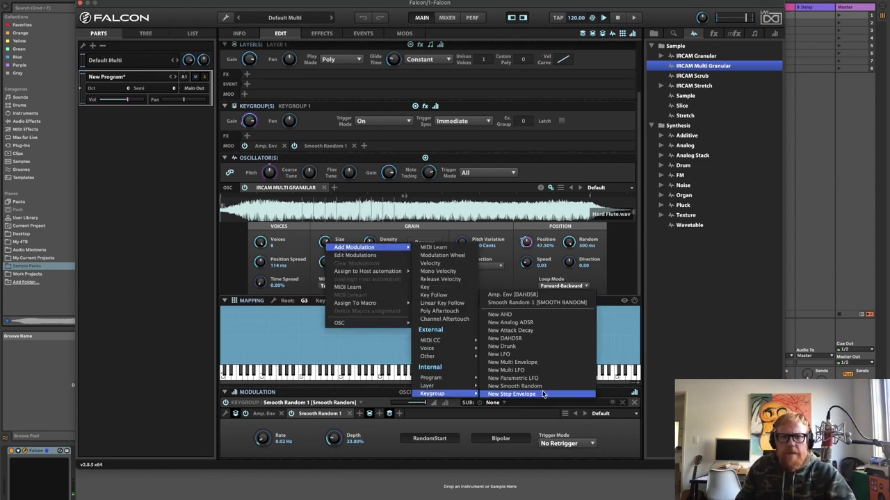
left_click(551, 344)
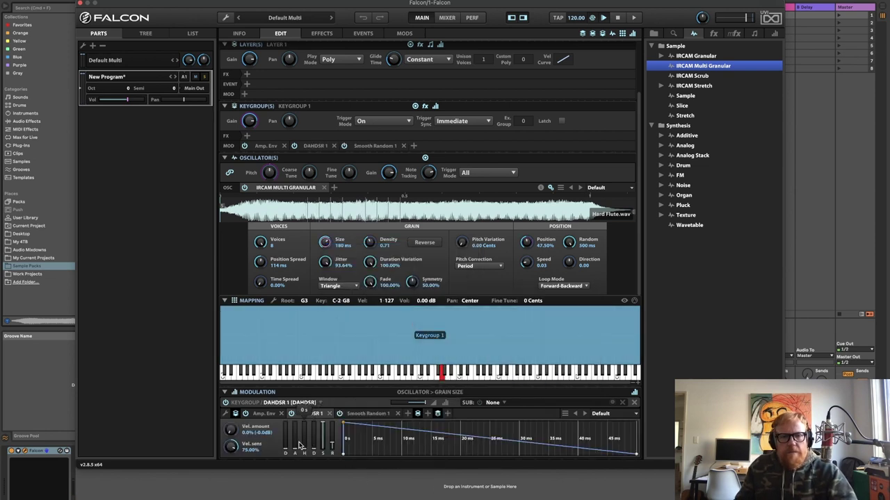
left_click_drag(296, 440, 295, 431)
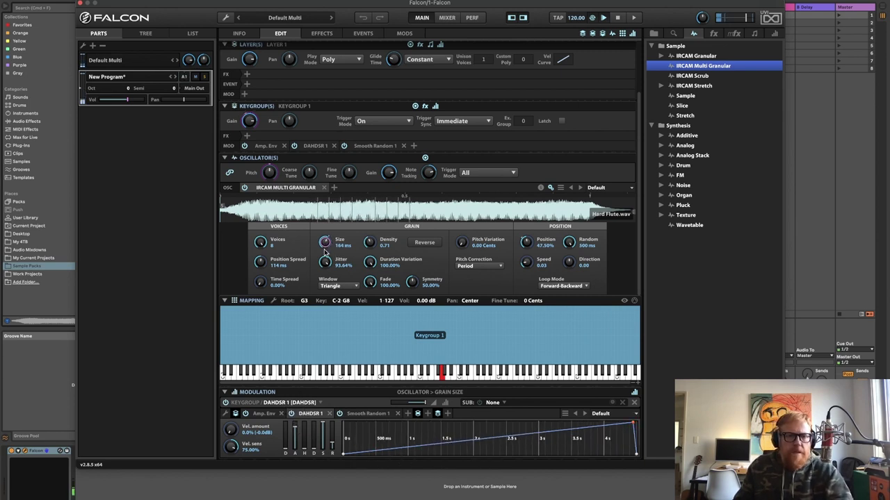
left_click_drag(324, 253, 324, 279)
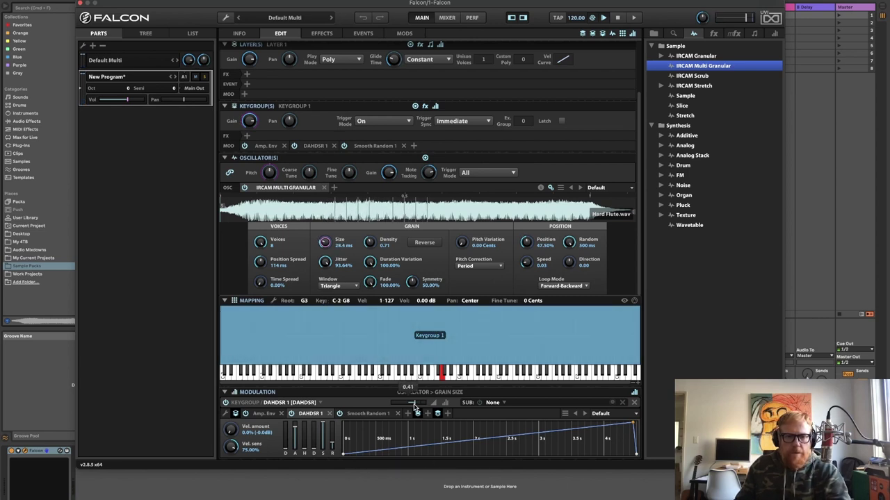
Shape the grain-size envelope with an attack of about 1.6 s, a decay of about 10.4 s, a lower sustain and a release of about 4 s.
mouse_move(321, 433)
left_mouse_down()
mouse_move(313, 427)
mouse_move(333, 432)
left_mouse_up()
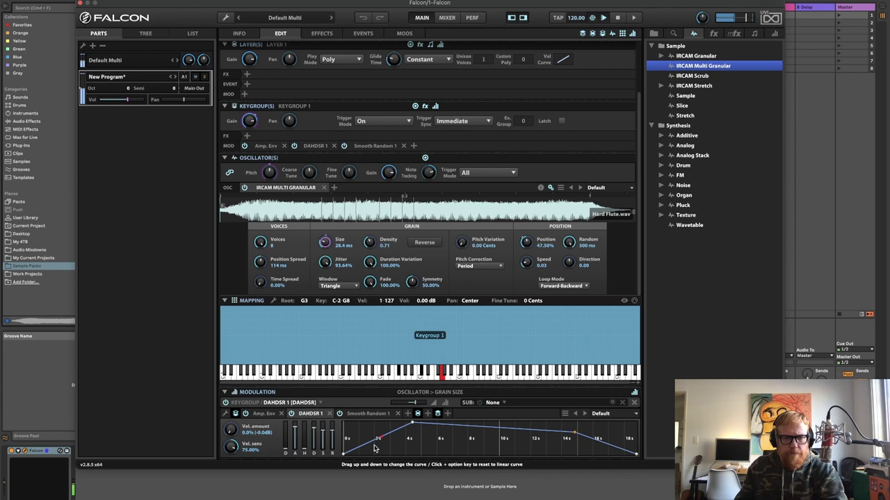
left_click_drag(296, 432, 296, 436)
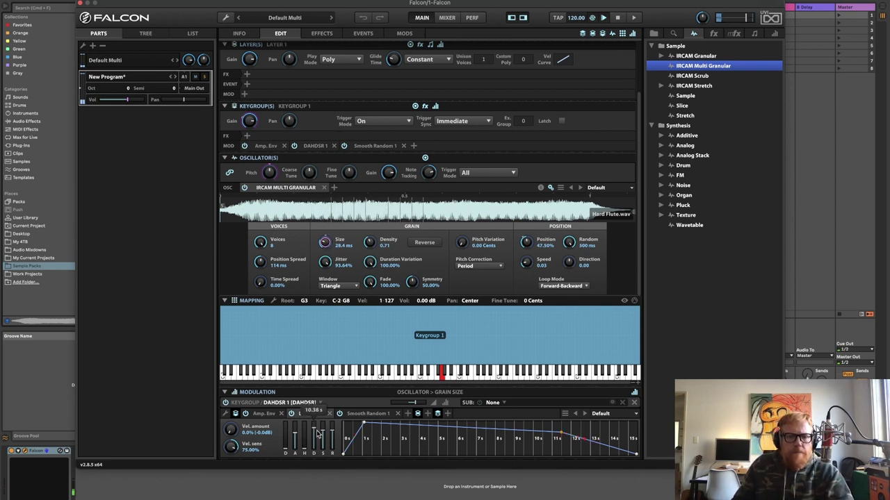
left_click_drag(295, 438, 295, 434)
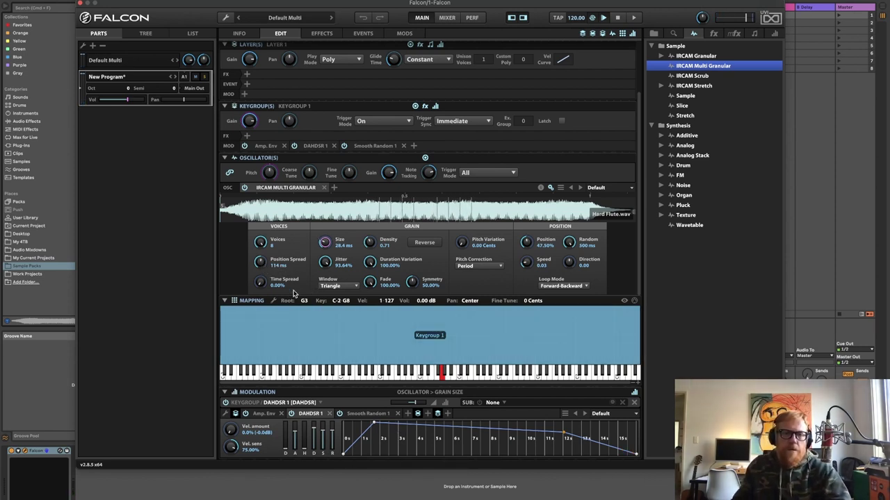
Raise the voices' time spread to about 80.4% and the grain symmetry to 100%.
left_click(347, 290)
left_click(346, 288)
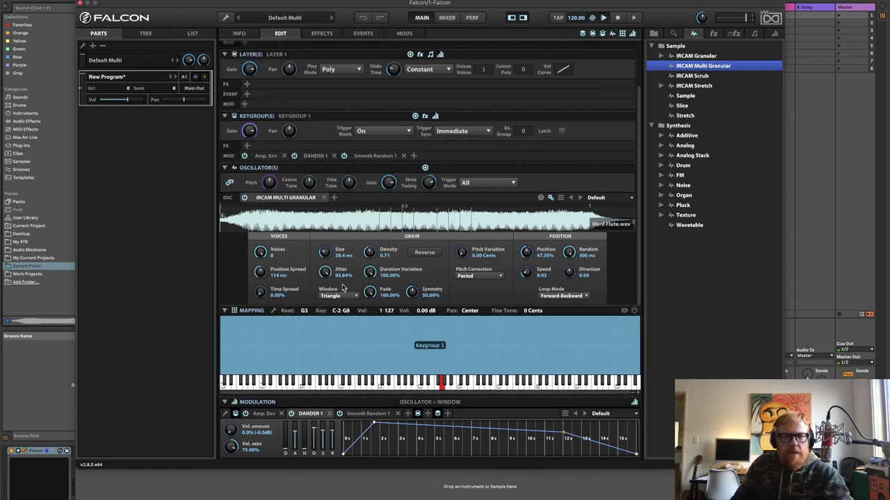
left_click_drag(261, 294, 280, 200)
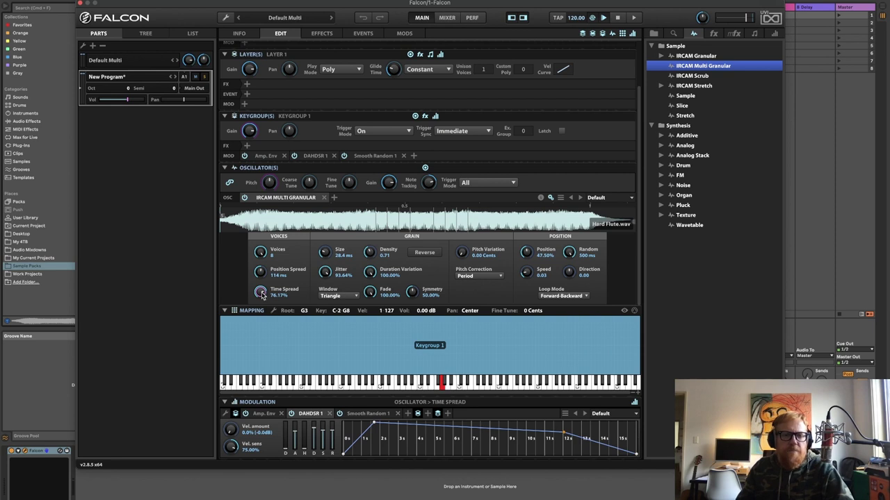
left_click_drag(263, 292, 260, 296)
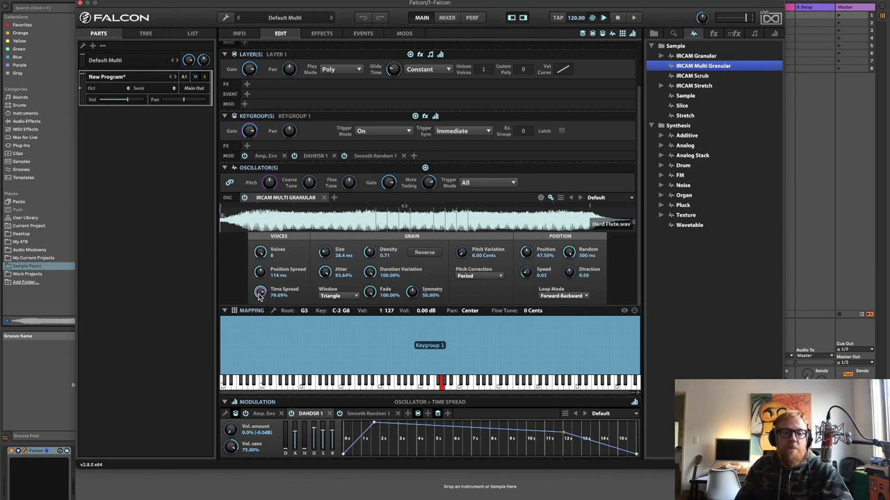
left_click_drag(260, 293, 261, 292)
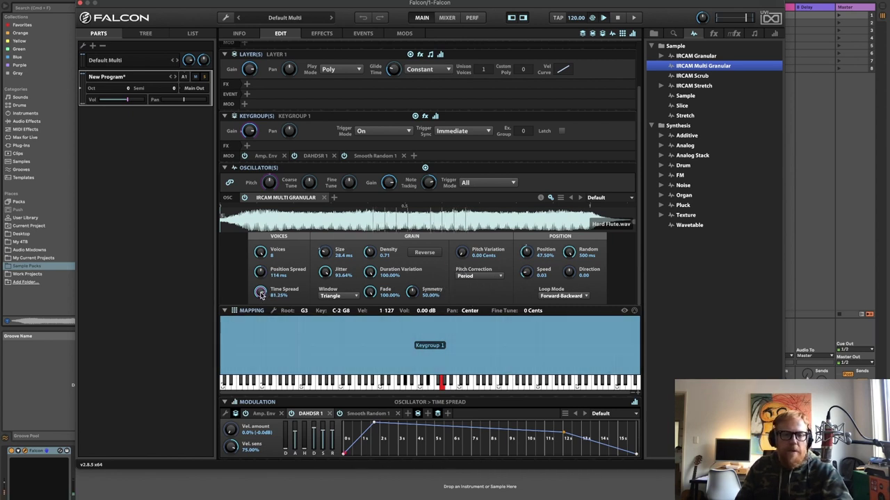
left_click_drag(263, 293, 266, 299)
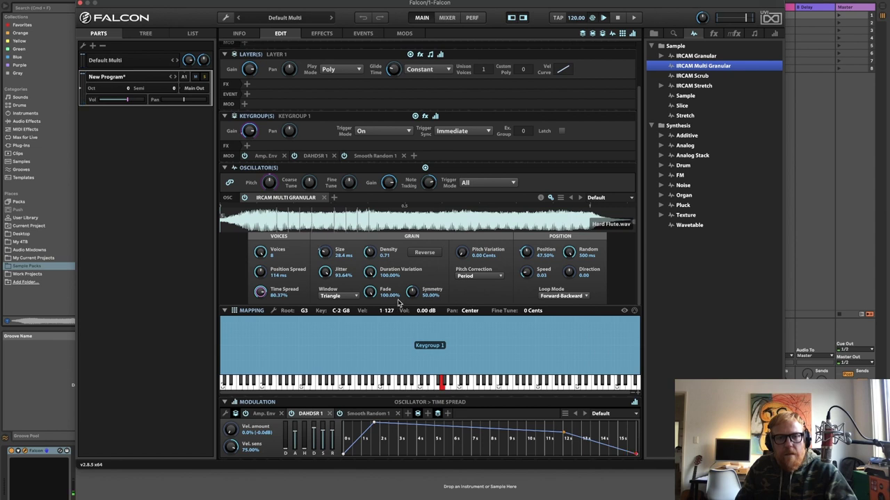
left_click_drag(411, 294, 436, 196)
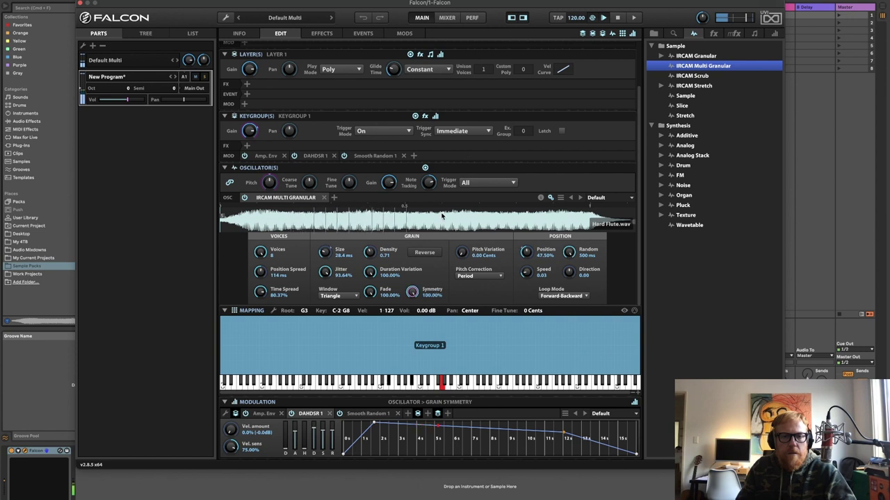
Set the grain symmetry to 50%.
double_click(412, 294)
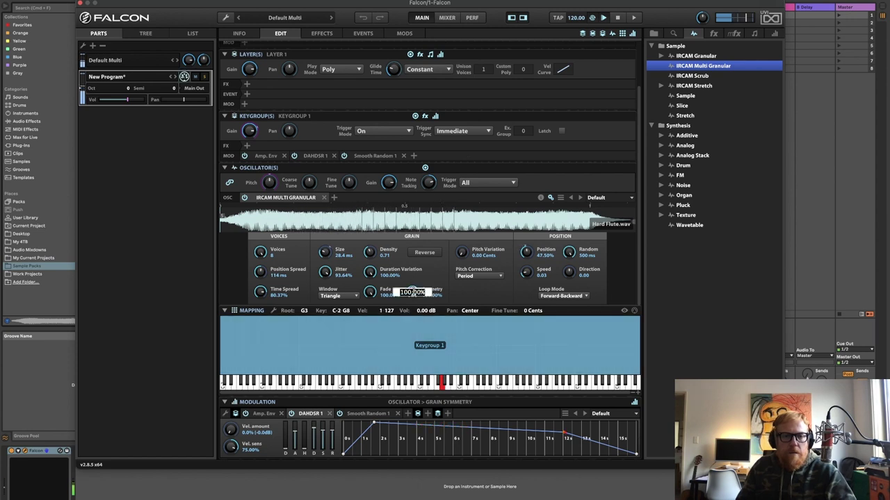
type("50")
key("Return")
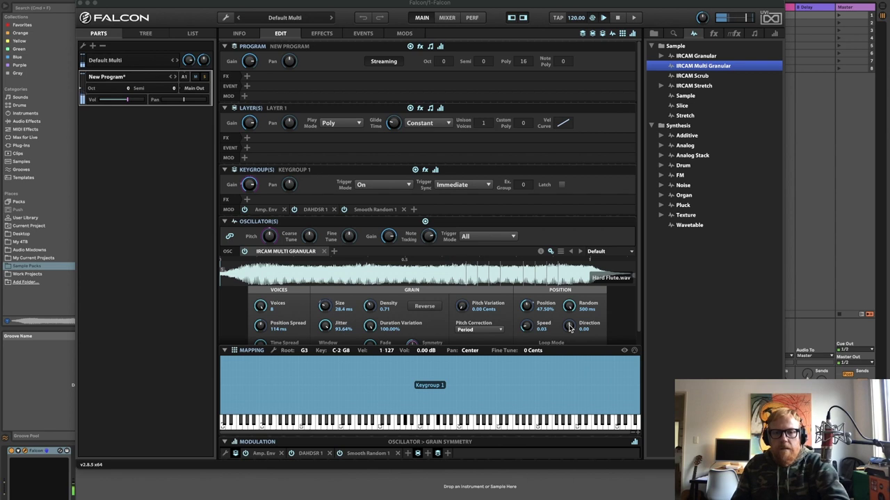
left_click(492, 333)
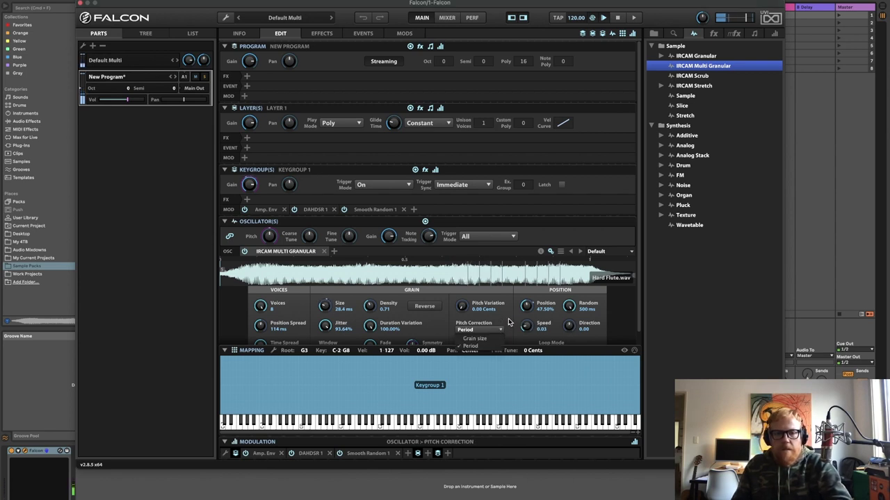
left_click(508, 320)
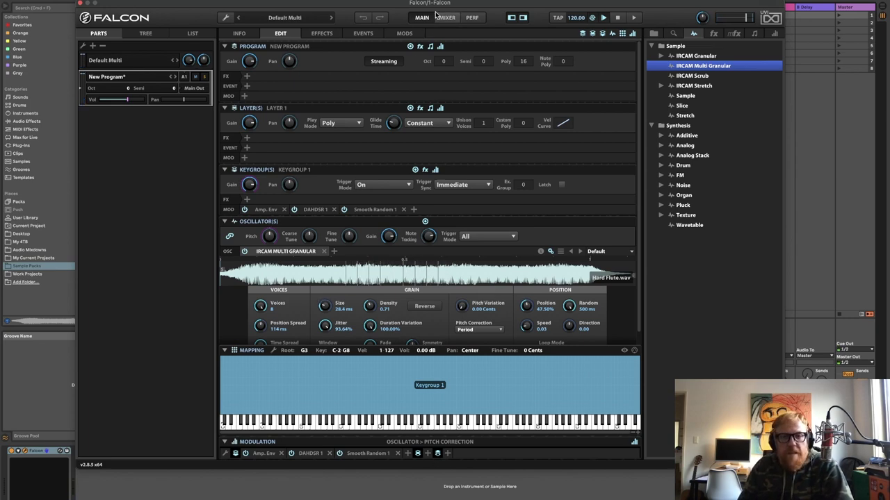
left_click_drag(438, 3, 431, 0)
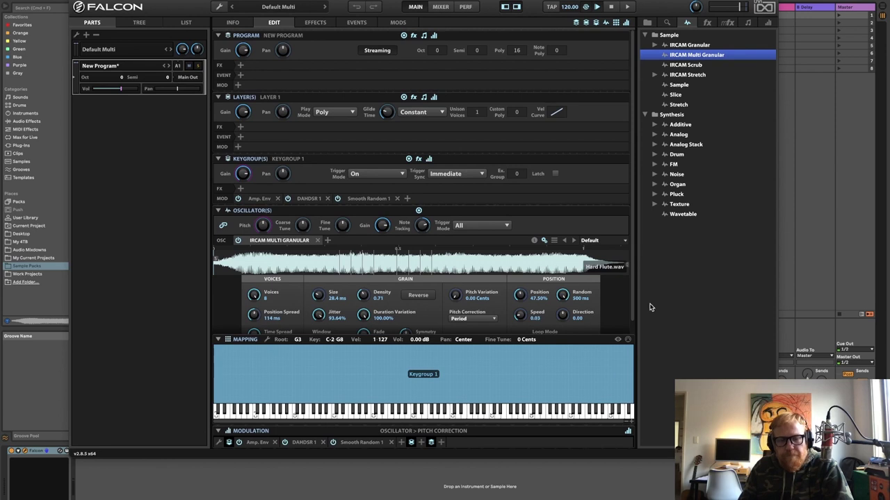
scroll(625, 303, "down", 2)
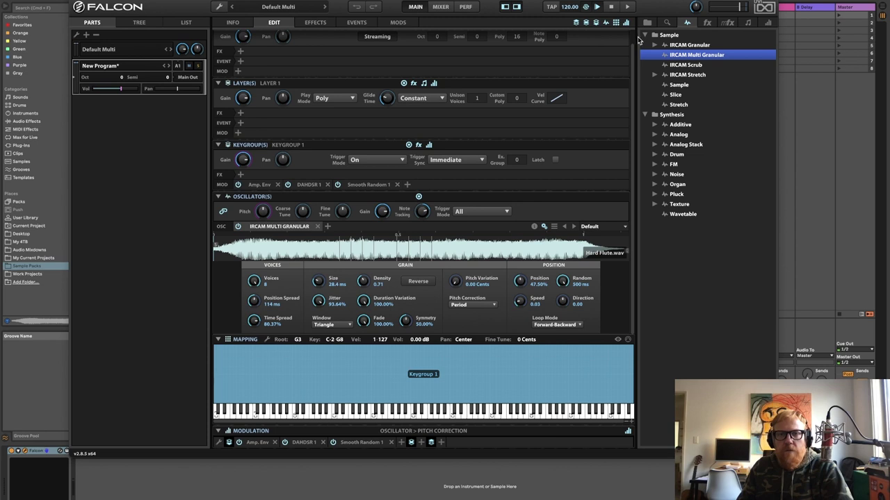
scroll(634, 40, "up", 1)
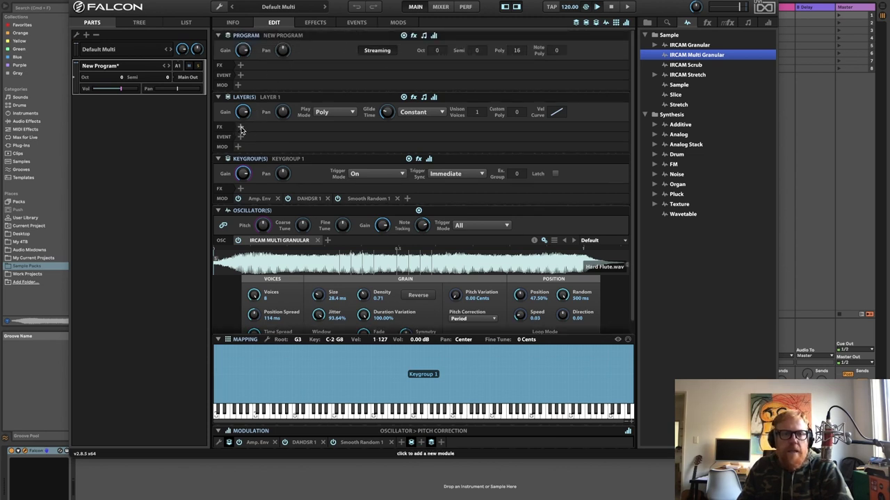
Add an IReverb effect to Layer 1 with the 06 Smooth Plate preset from the Digital Plate hardware reverbs.
left_click(240, 128)
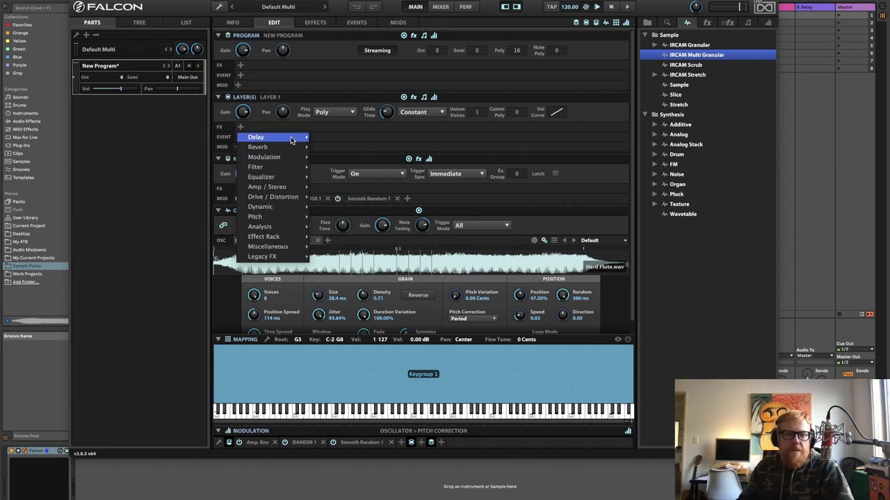
mouse_move(285, 148)
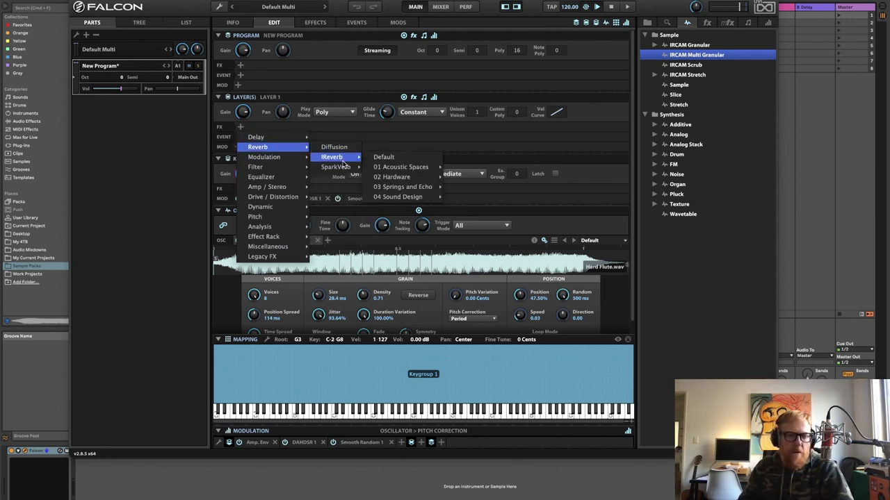
mouse_move(346, 171)
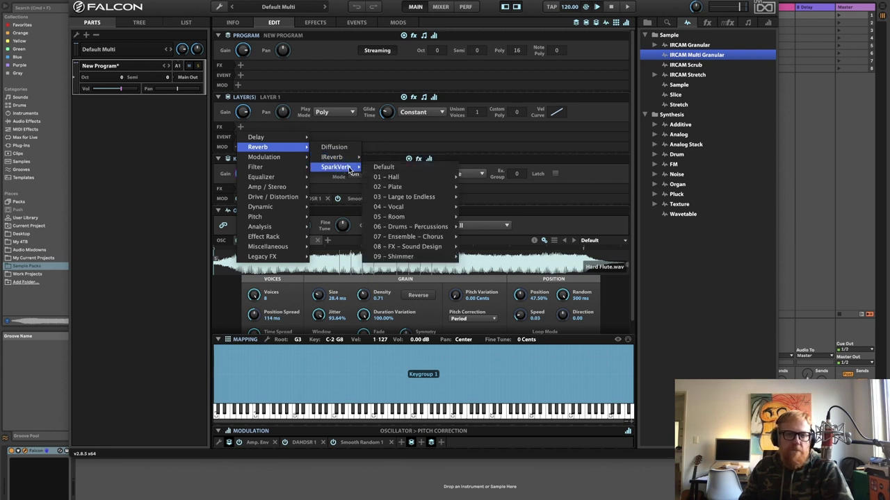
mouse_move(422, 176)
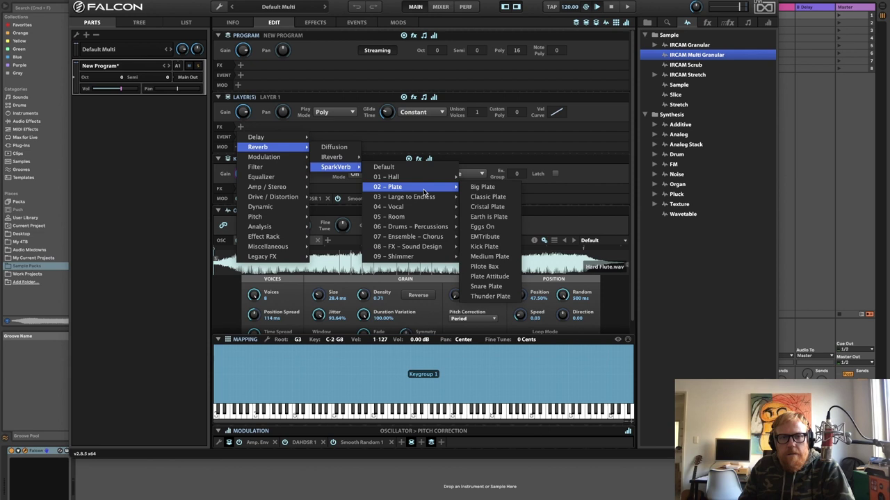
mouse_move(329, 159)
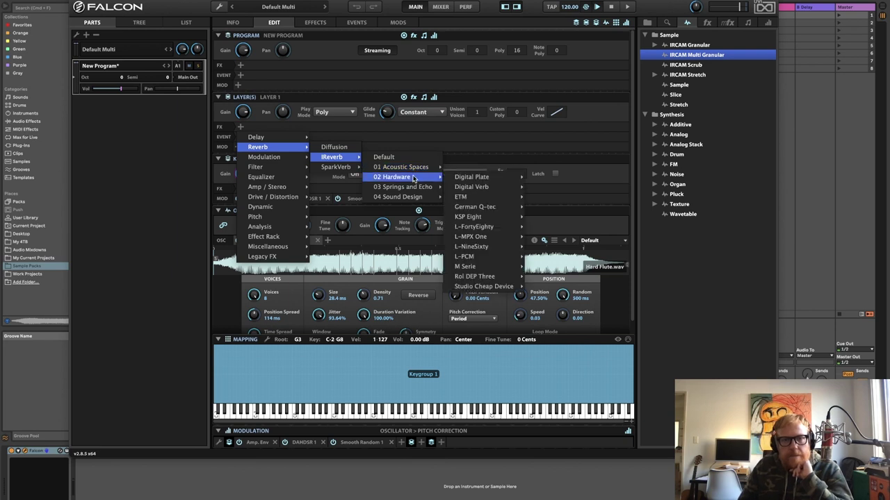
mouse_move(481, 180)
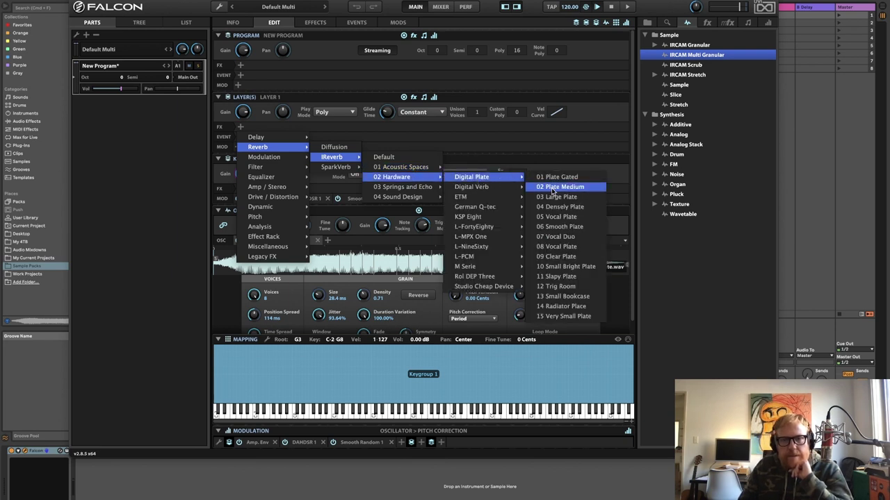
left_click(586, 228)
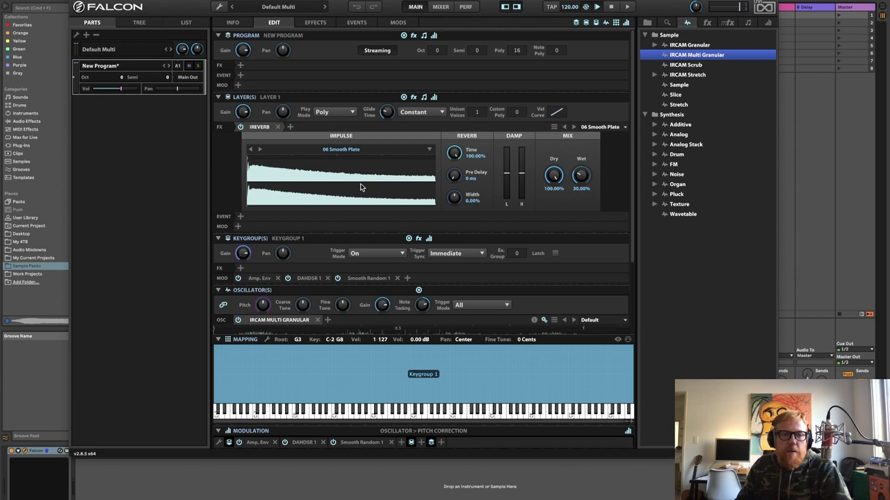
Load UVI's SparkVerb from Live's AUv2 plug-ins after Falcon on the track, look over its interface and close its window.
left_click(13, 148)
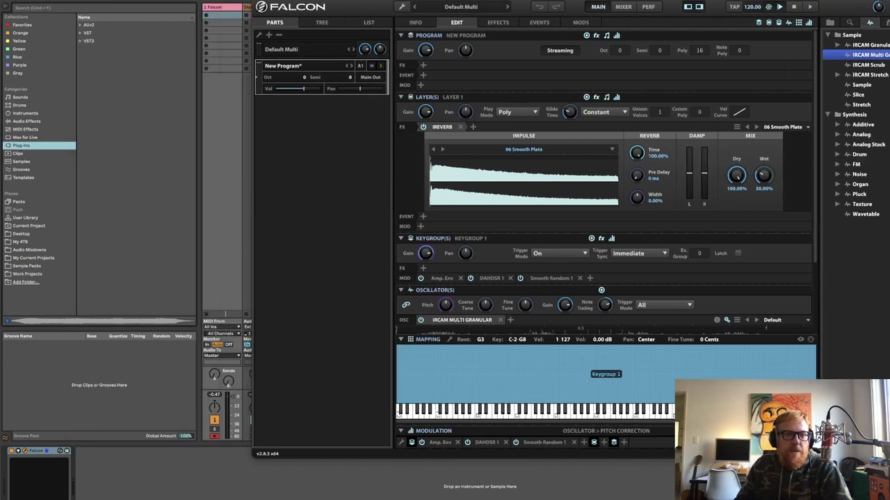
left_click(88, 33)
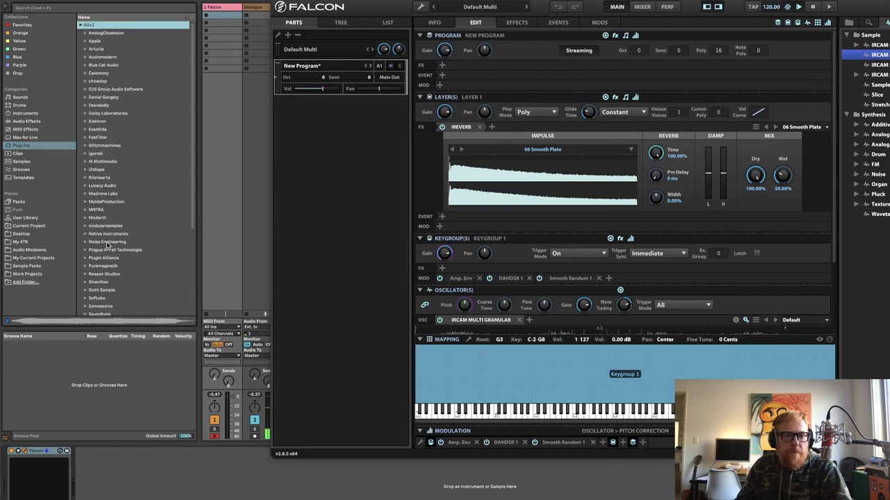
scroll(107, 241, "down", 5)
left_click(85, 254)
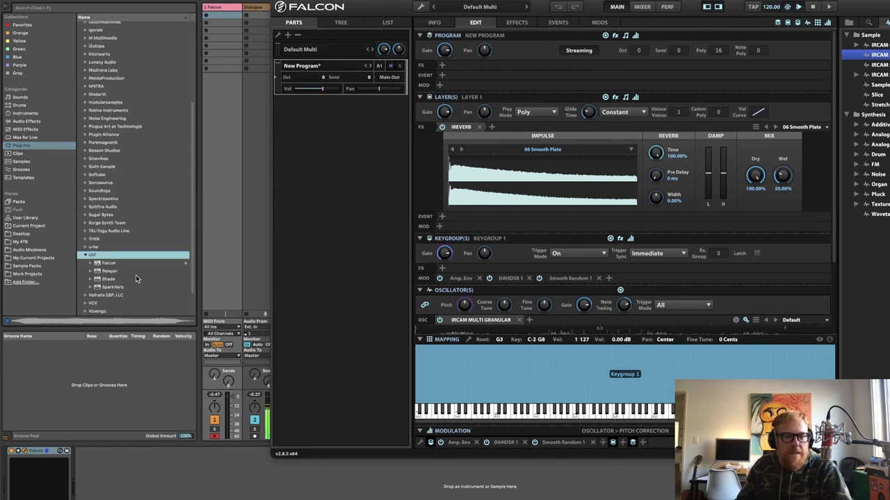
left_click(113, 287)
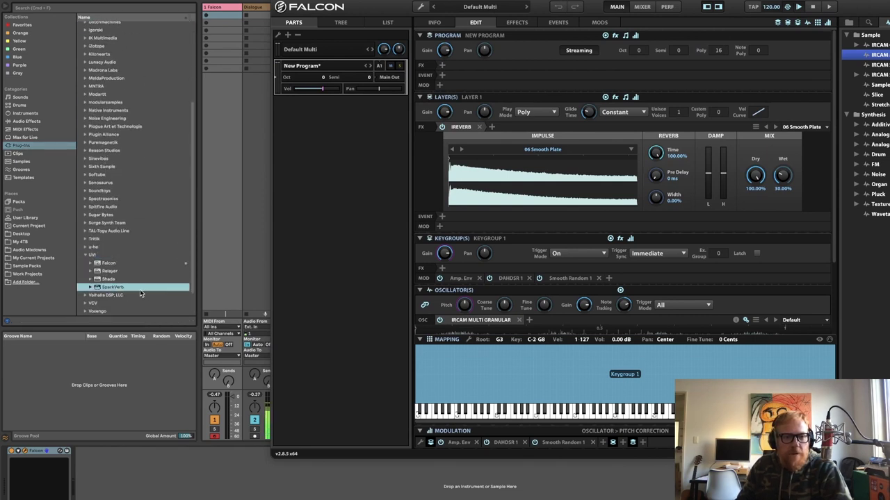
left_click(114, 271)
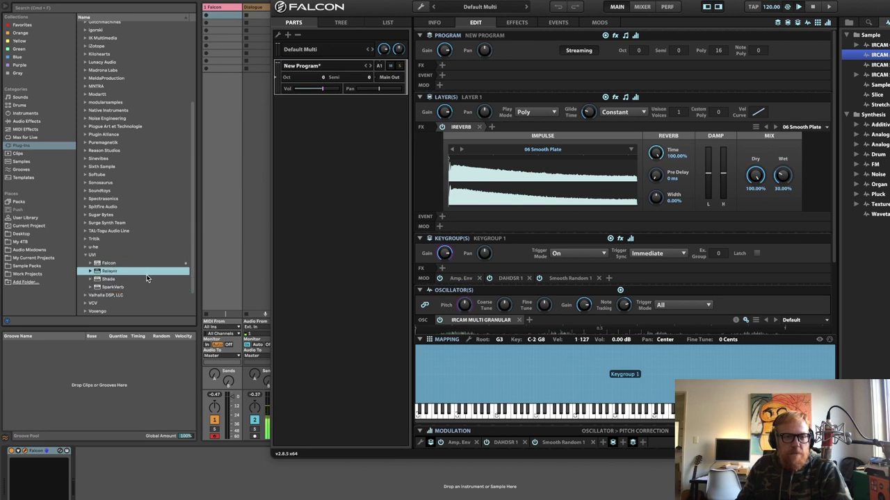
left_click(117, 289)
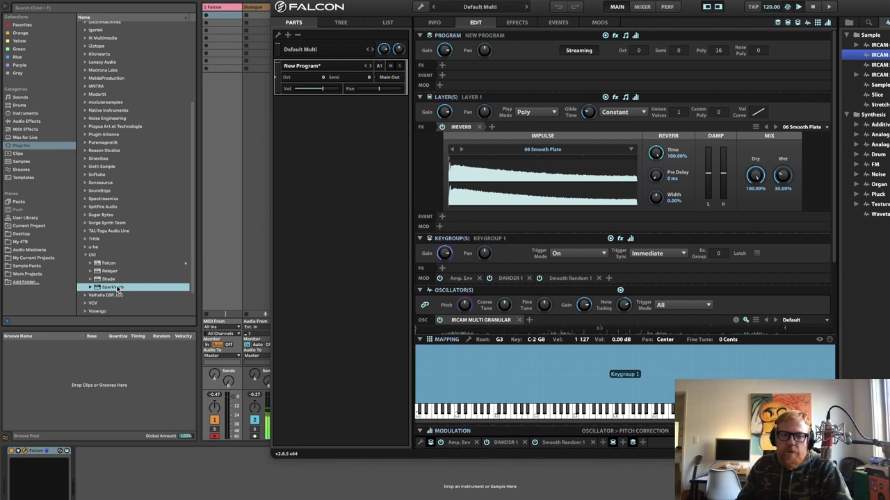
double_click(118, 289)
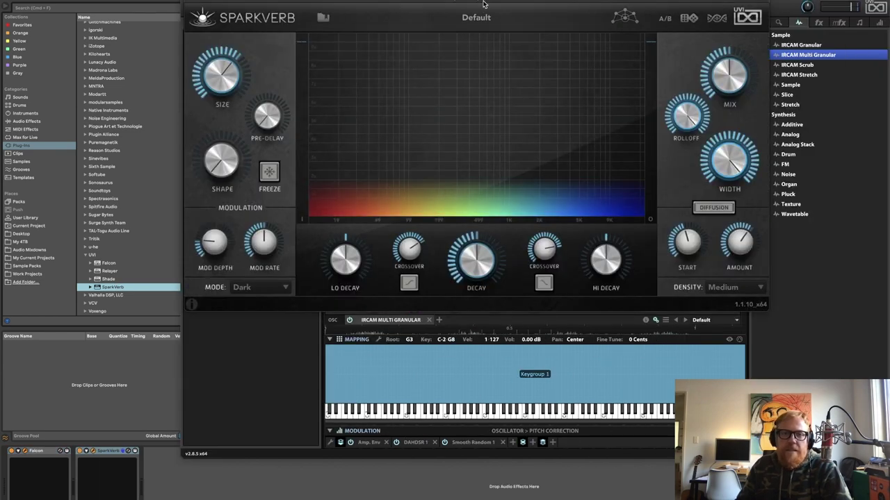
left_click_drag(460, 3, 448, 62)
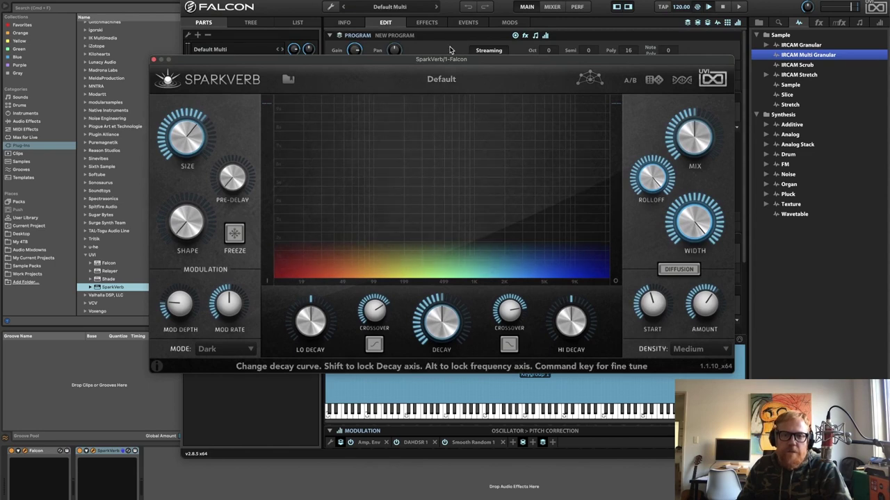
left_click(153, 60)
Load UVI's Relayer delay after SparkVerb, look over its interface and close its window.
double_click(118, 272)
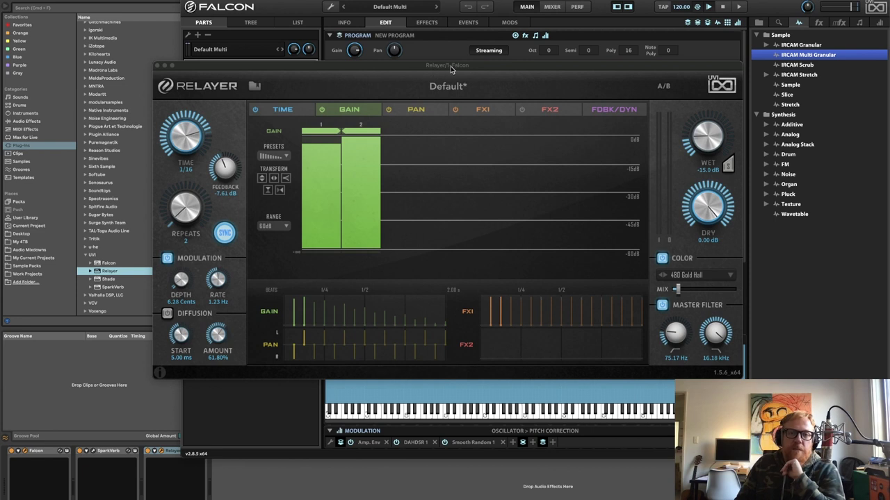
left_click_drag(451, 67, 422, 61)
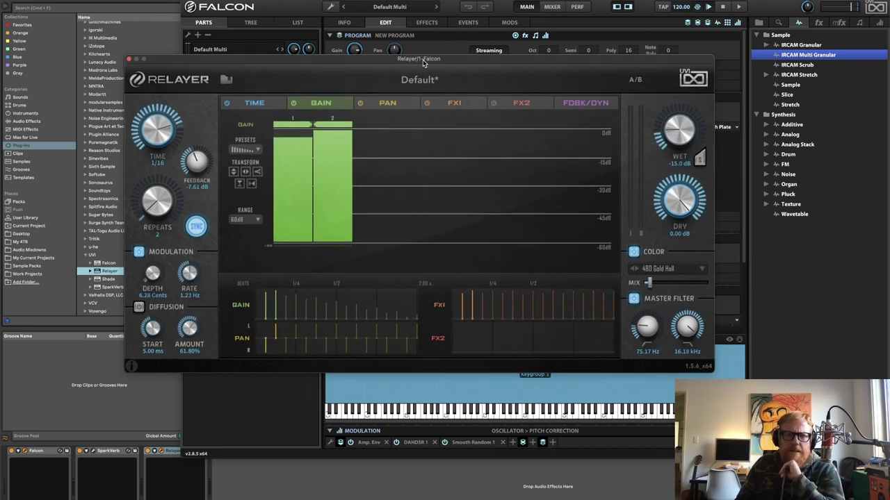
left_click(128, 61)
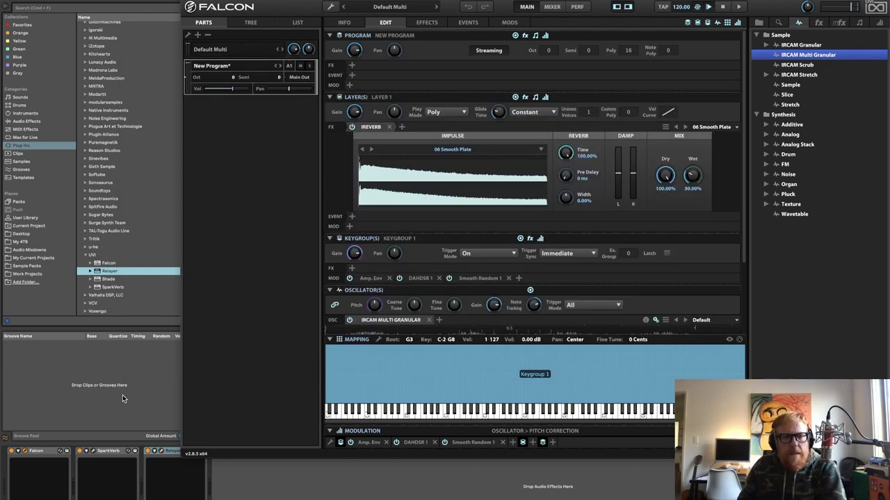
Delete the SparkVerb and Relayer devices from the Falcon track's device chain.
left_click(106, 452)
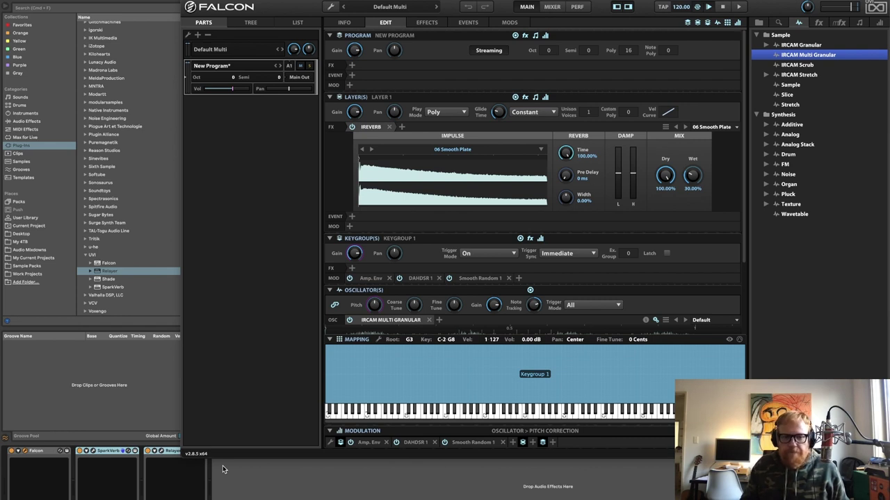
key("Delete")
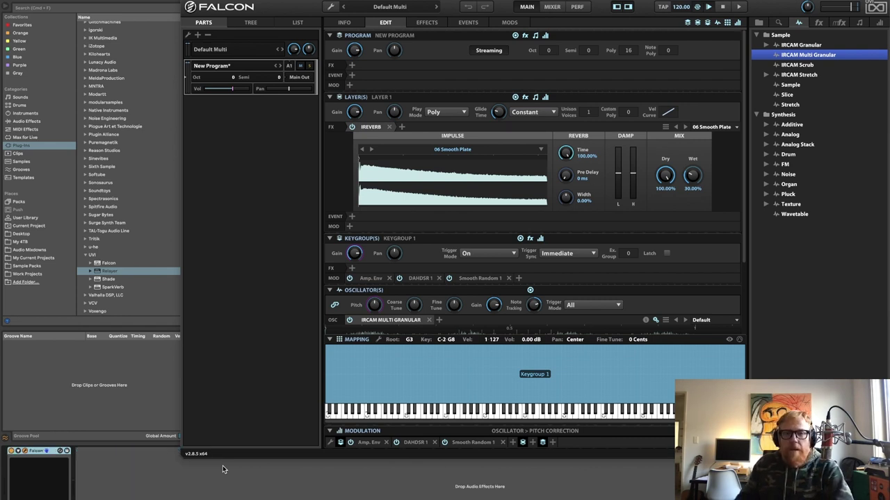
left_click_drag(461, 2, 341, 2)
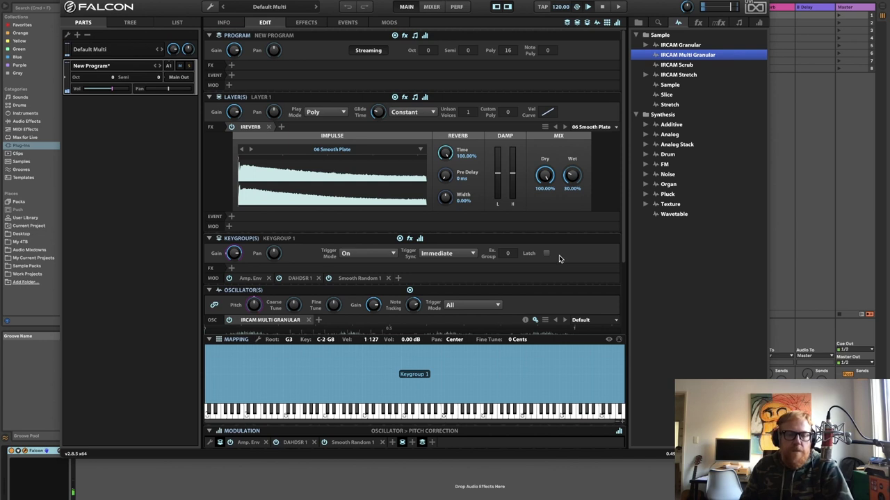
Modulate the oscillator pitch with a new keygroup Drunk modulator.
mouse_move(277, 114)
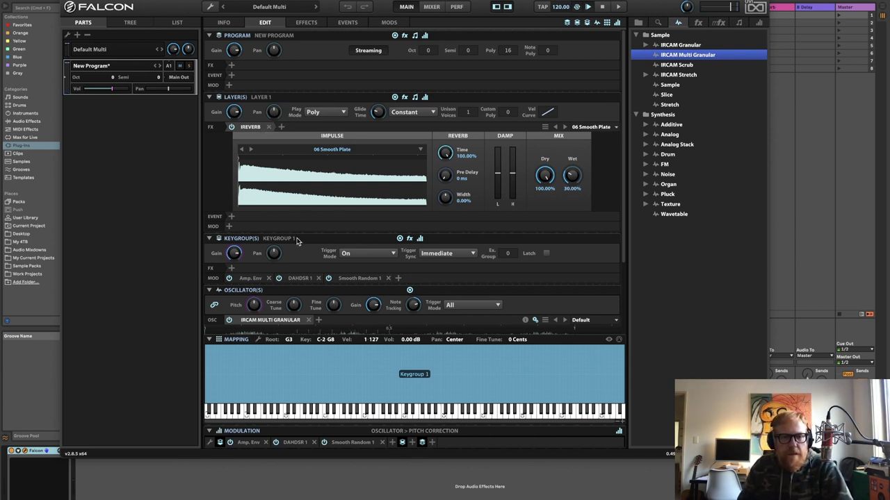
scroll(369, 285, "down", 3)
scroll(365, 278, "down", 1)
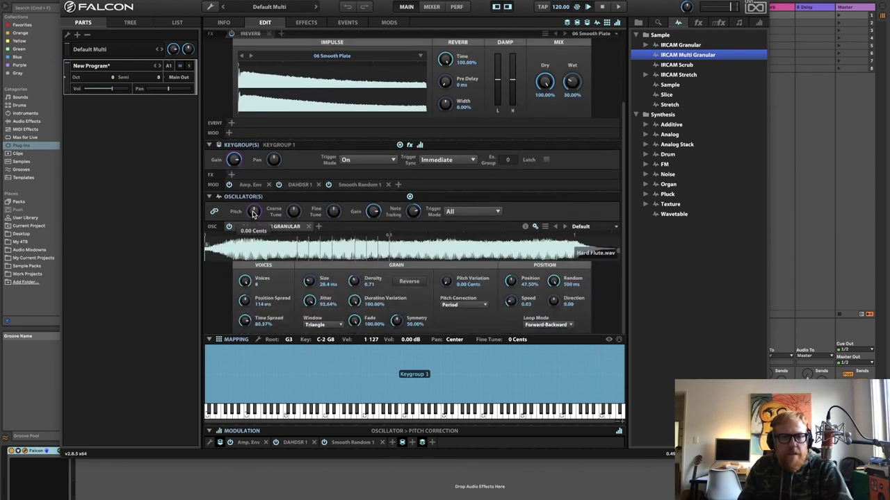
right_click(261, 214)
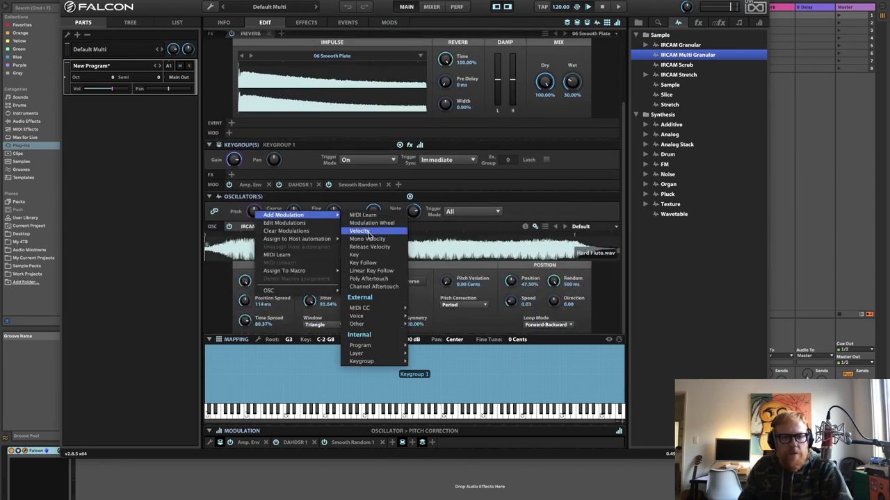
mouse_move(387, 356)
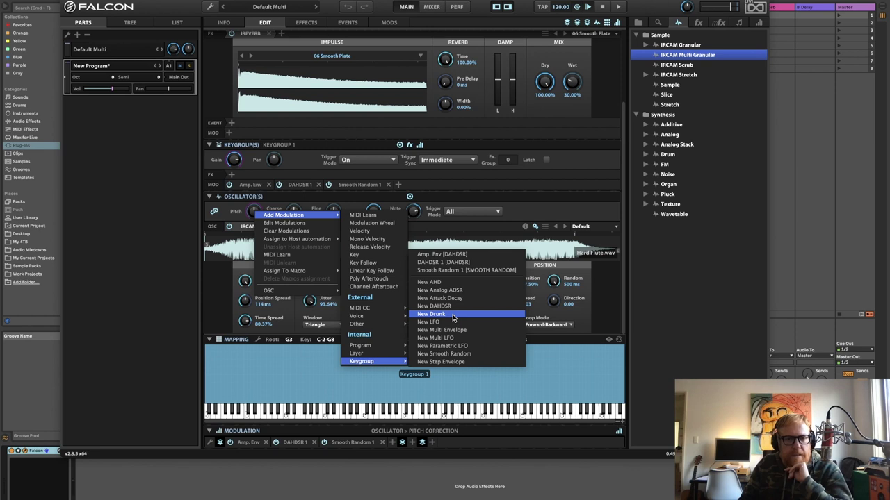
left_click(452, 316)
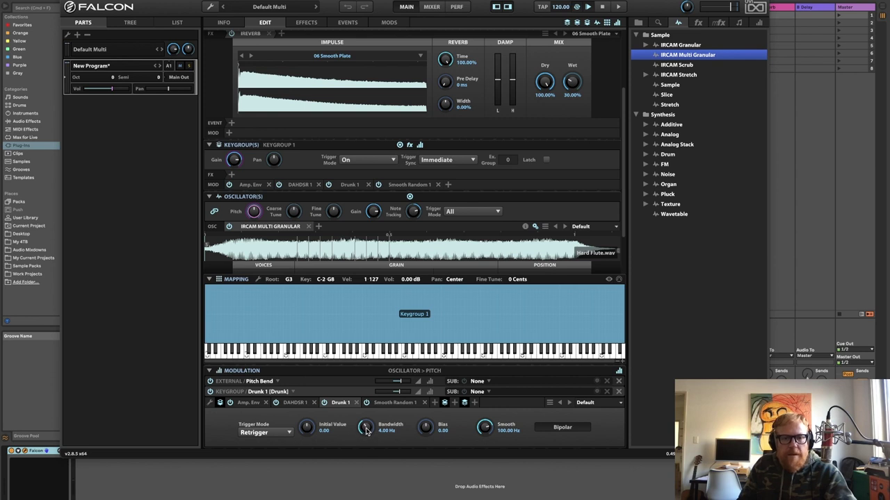
Set the Drunk modulator to No Retrigger and lower its bandwidth to about 0.15 Hz.
left_click(278, 434)
left_click(279, 444)
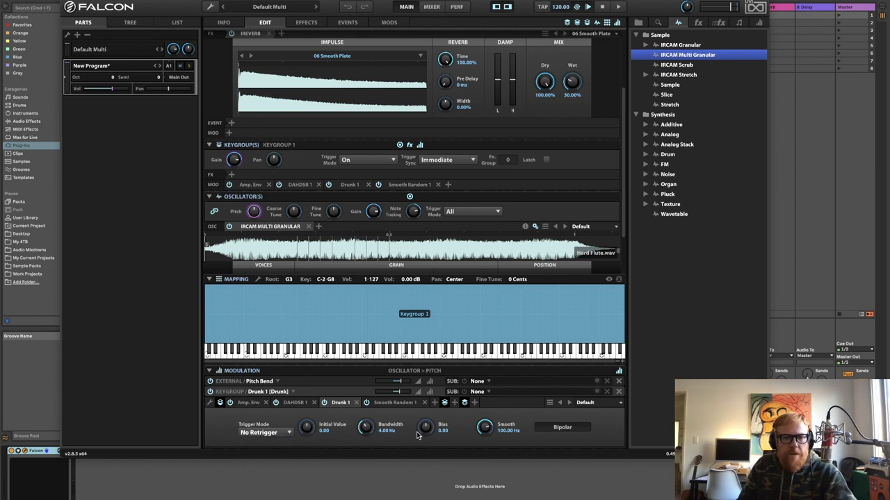
left_click_drag(363, 464, 362, 473)
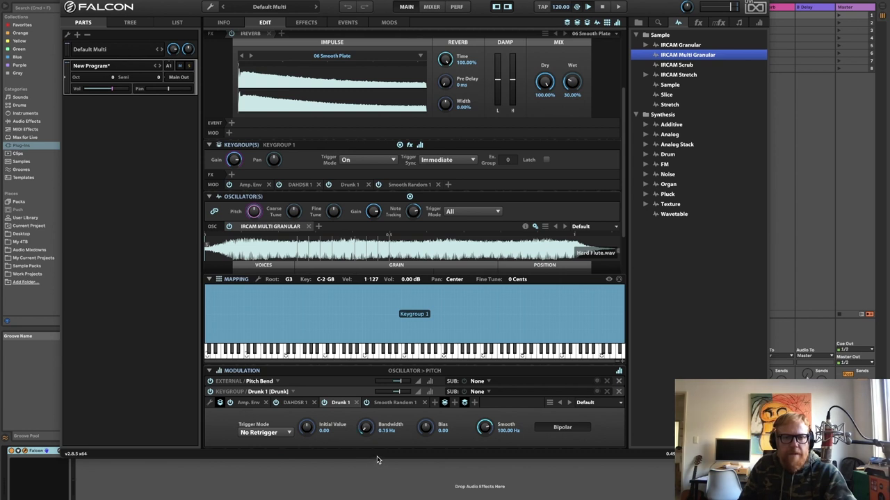
Raise the Drunk modulator's bandwidth in stages, ending at about 1.78 Hz.
scroll(366, 426, "up", 2)
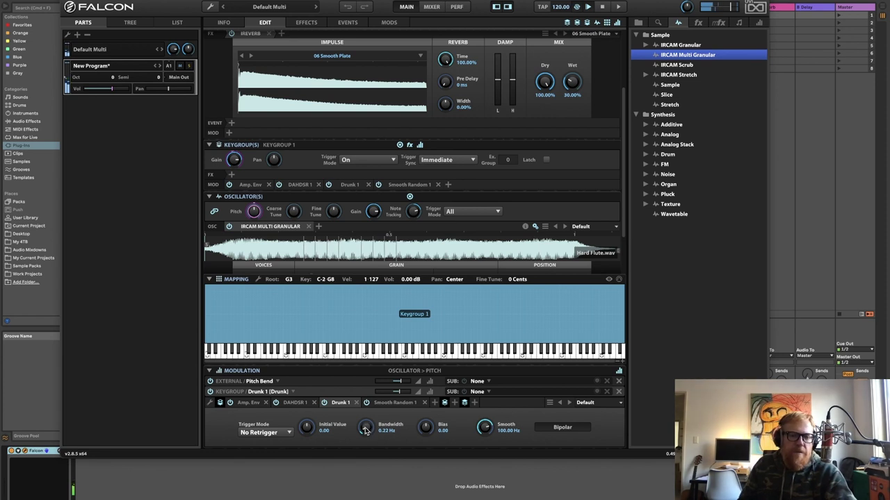
left_click_drag(366, 427, 382, 417)
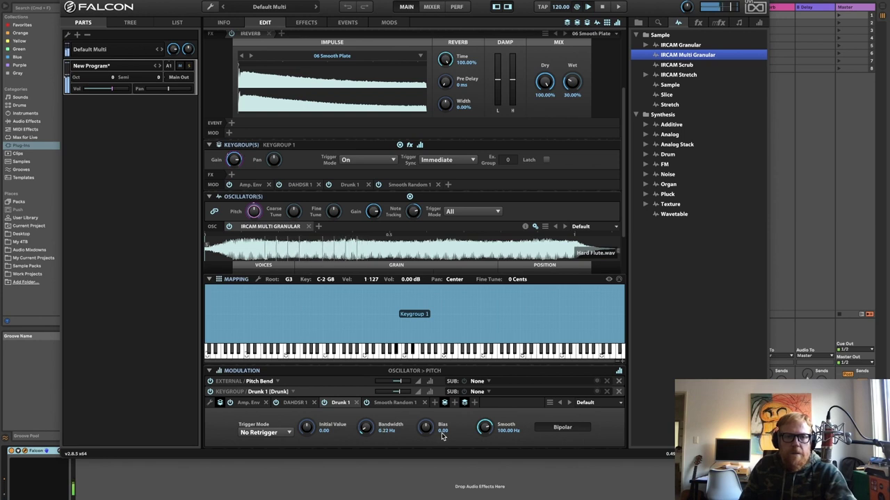
mouse_move(365, 426)
left_mouse_down()
mouse_move(370, 414)
mouse_move(369, 422)
left_mouse_up()
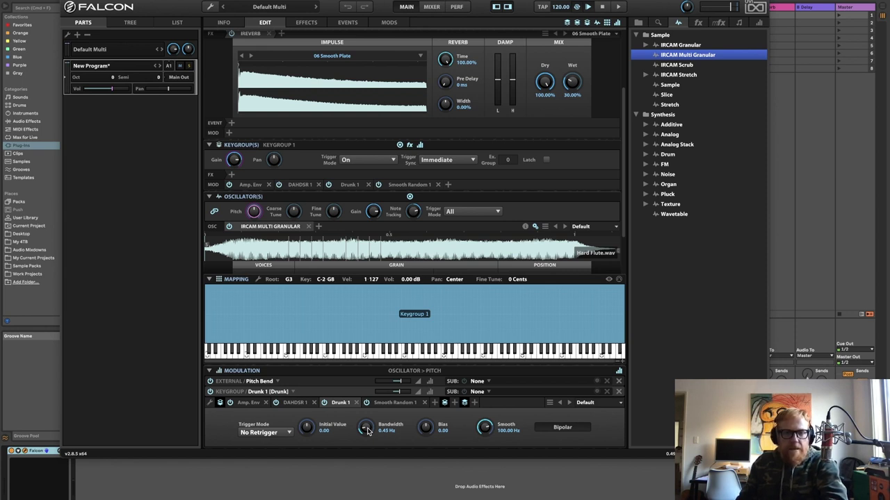
left_click_drag(368, 431, 372, 399)
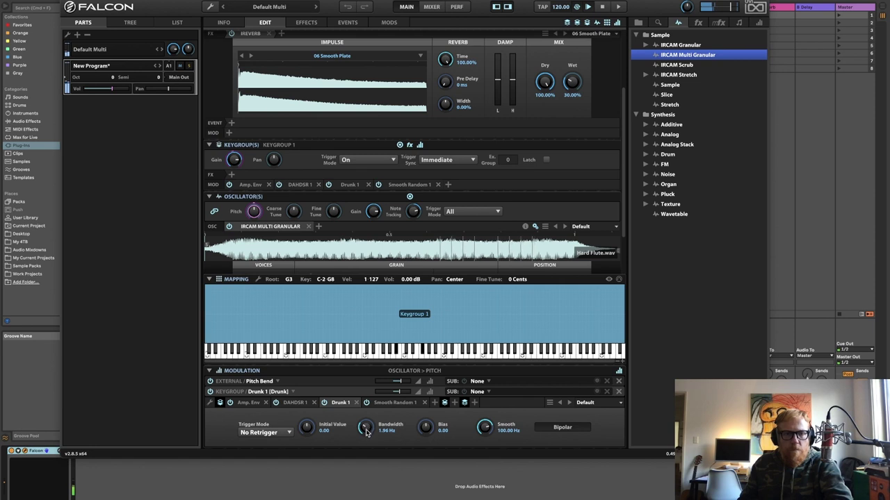
left_click_drag(363, 428, 439, 456)
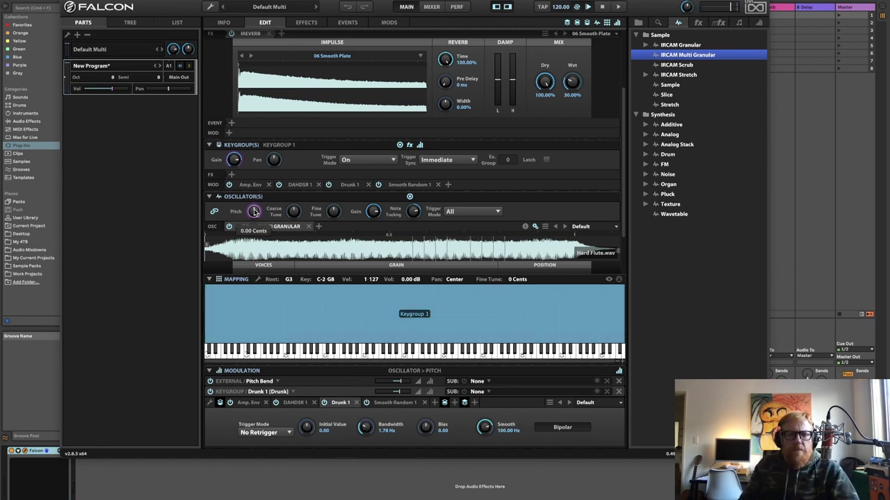
Remove the Drunk modulator and modulate the oscillator pitch with a new keygroup Smooth Random instead.
left_click(356, 403)
right_click(254, 212)
mouse_move(288, 217)
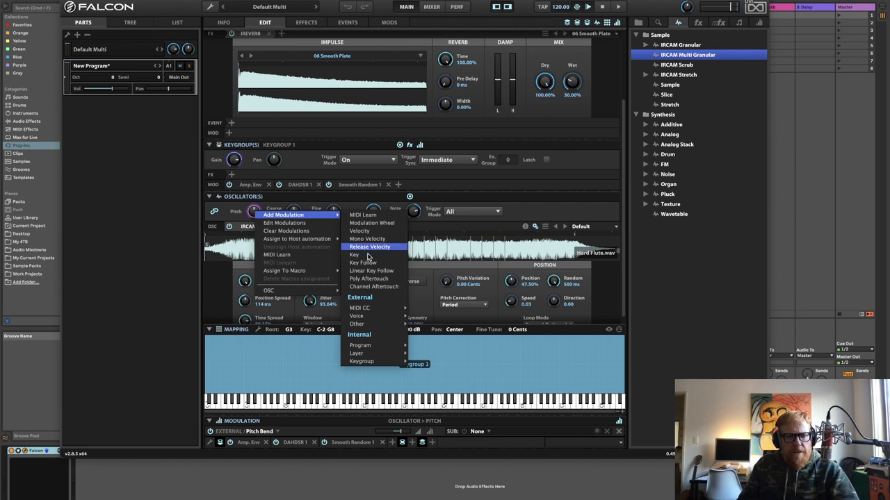
mouse_move(379, 364)
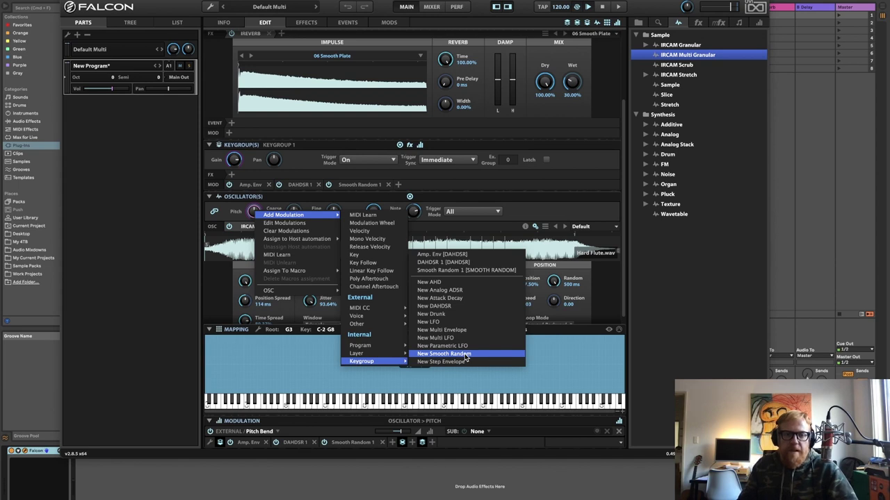
left_click(466, 356)
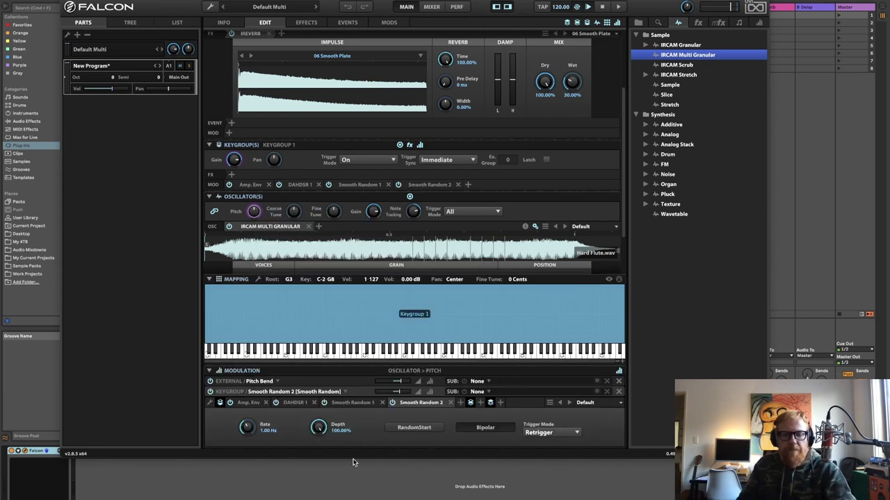
Set the new pitch Smooth Random modulator to No Retrigger and reduce its depth to about 16.66%.
left_click_drag(324, 432, 305, 451)
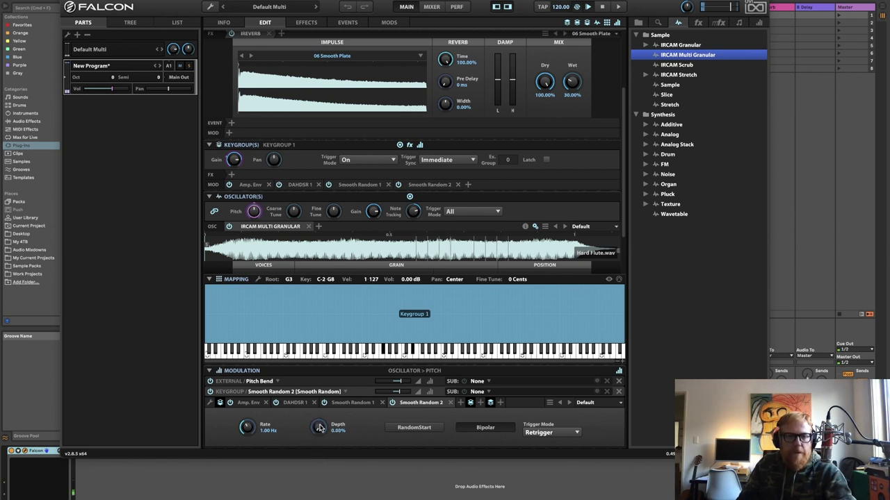
left_click_drag(319, 428, 320, 383)
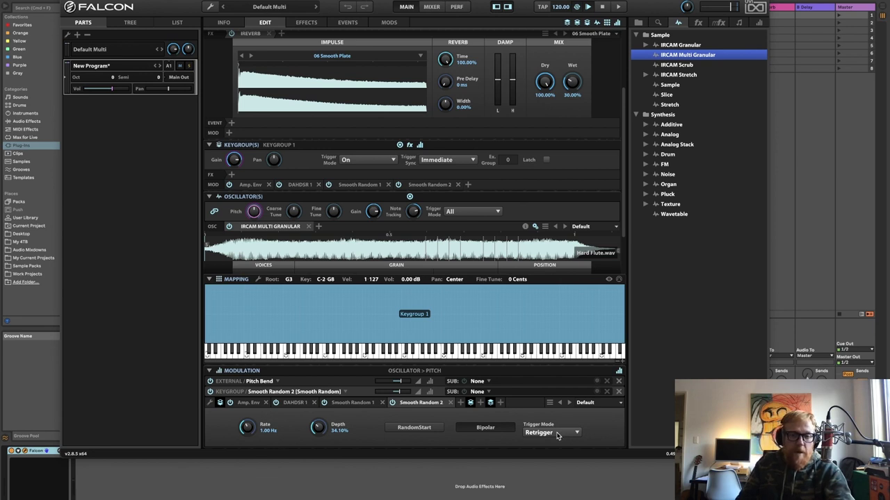
left_click(557, 433)
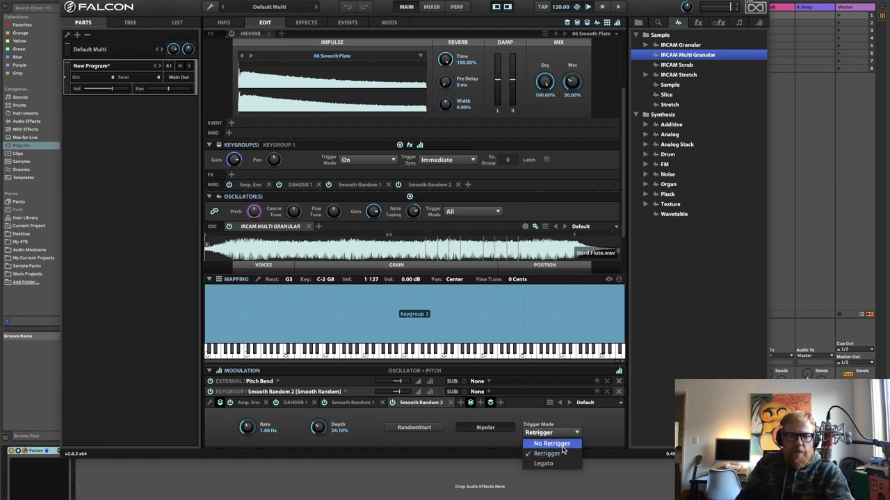
left_click(562, 447)
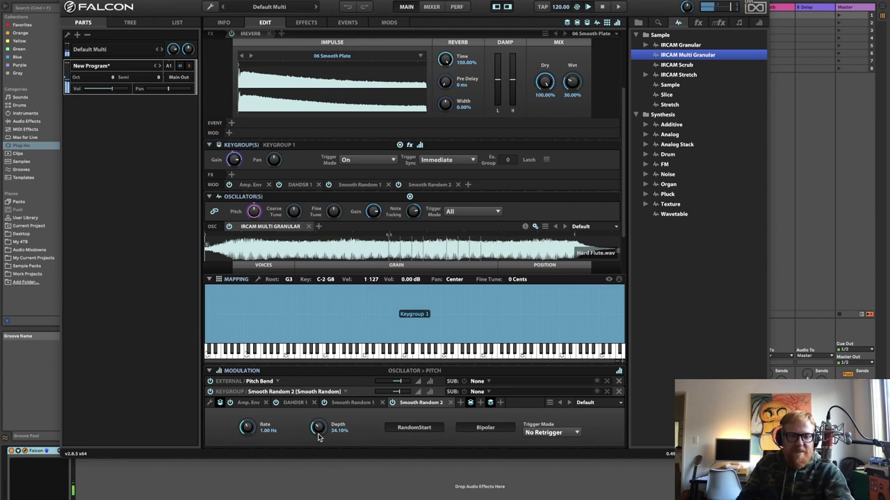
left_click_drag(328, 430, 320, 453)
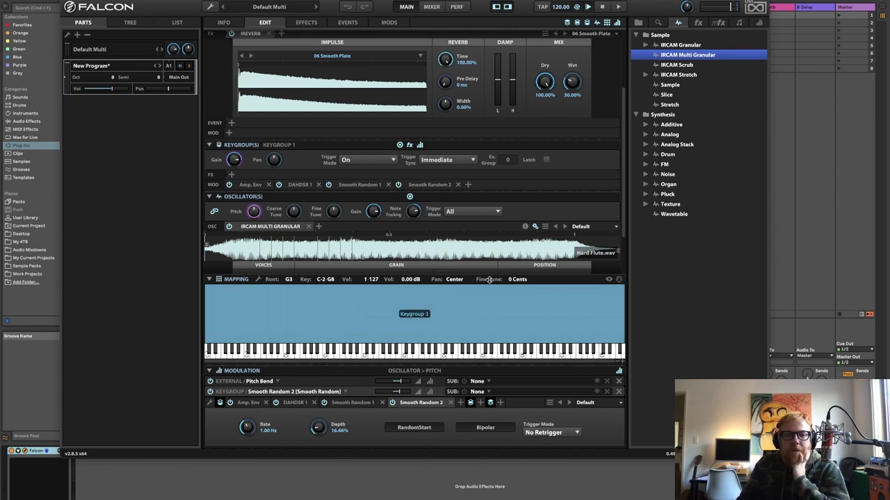
Modulate the granular oscillator's Position Spread with a new keygroup LFO at about 0.03 Hz and 15.54% depth.
scroll(623, 228, "down", 3)
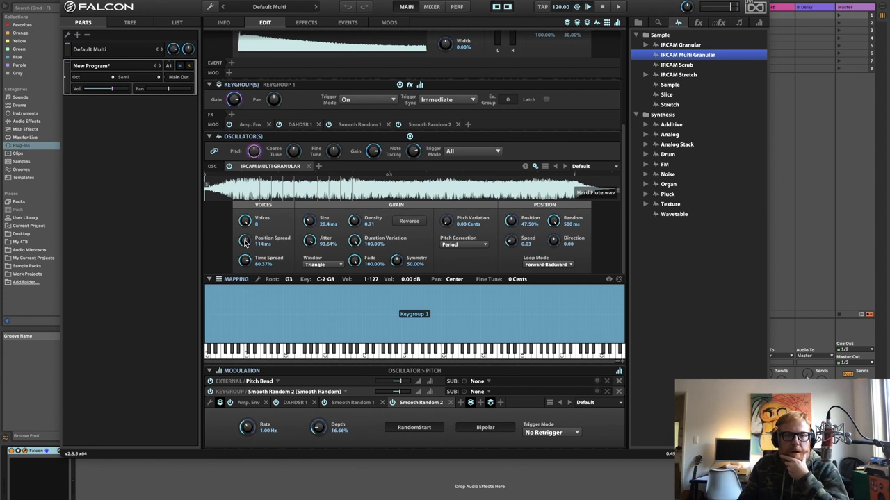
right_click(244, 242)
mouse_move(277, 245)
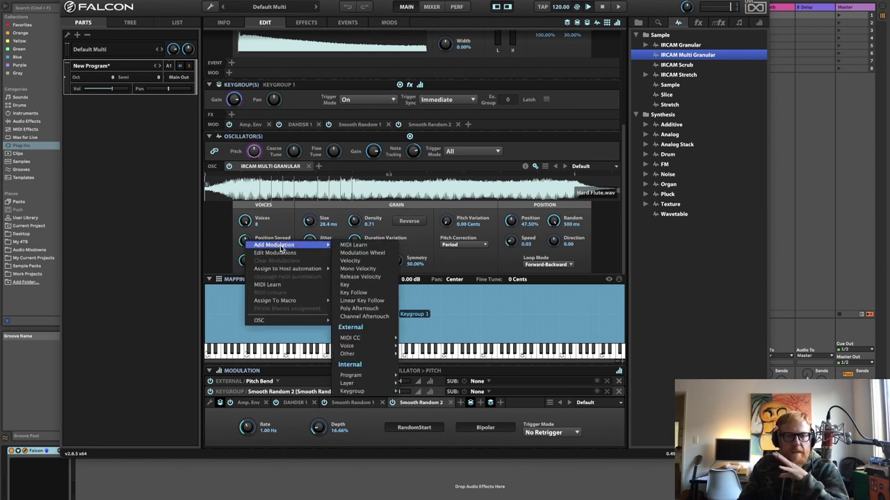
mouse_move(389, 391)
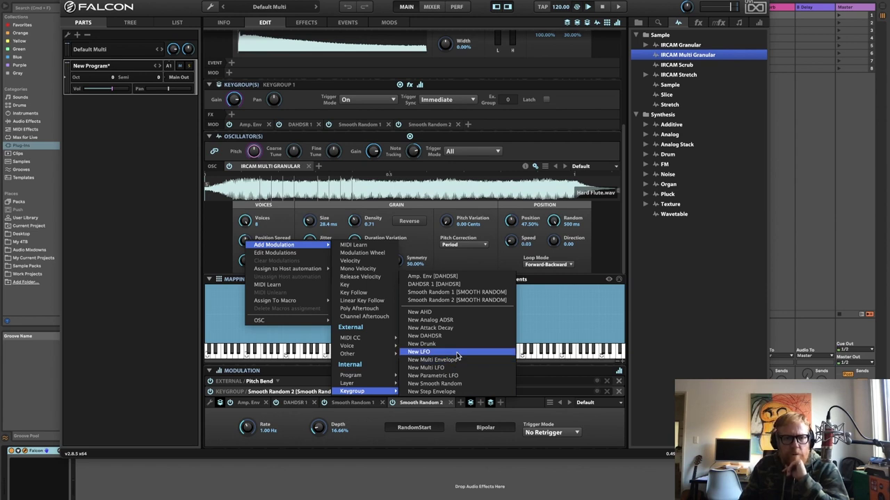
left_click(457, 353)
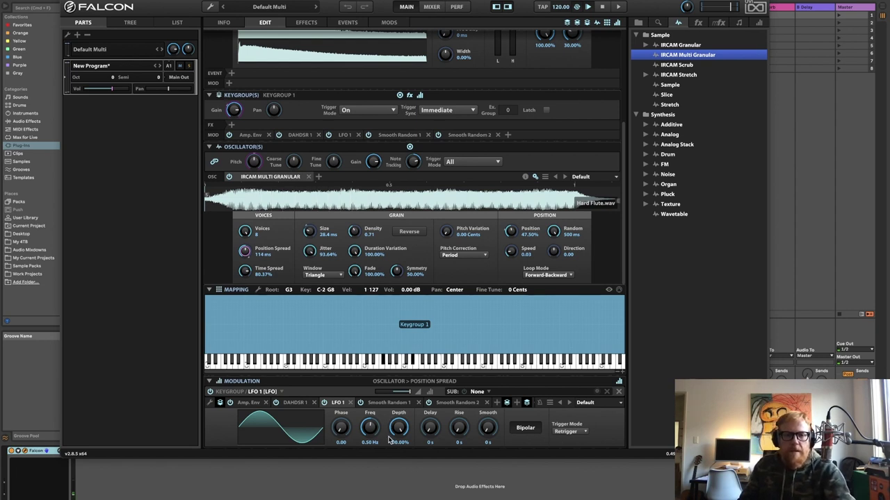
left_click_drag(402, 435, 399, 436)
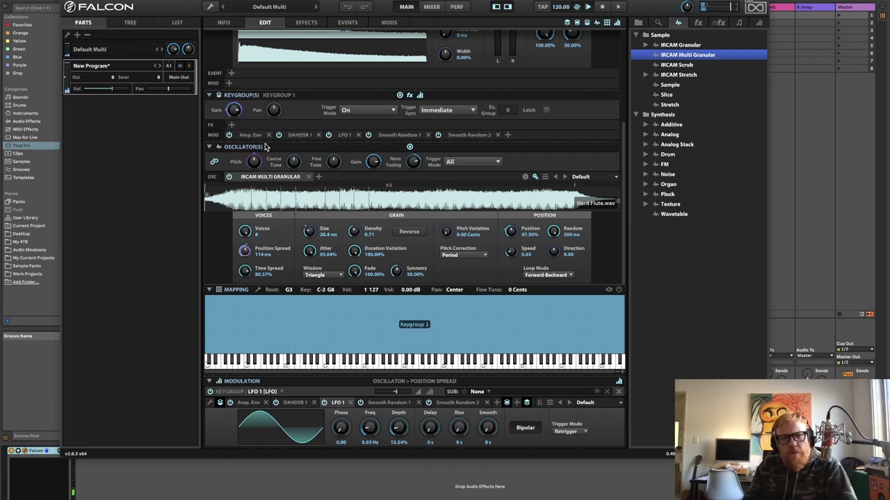
Add a Digital Filter to the keygroup's effects and show its controls.
left_click(231, 125)
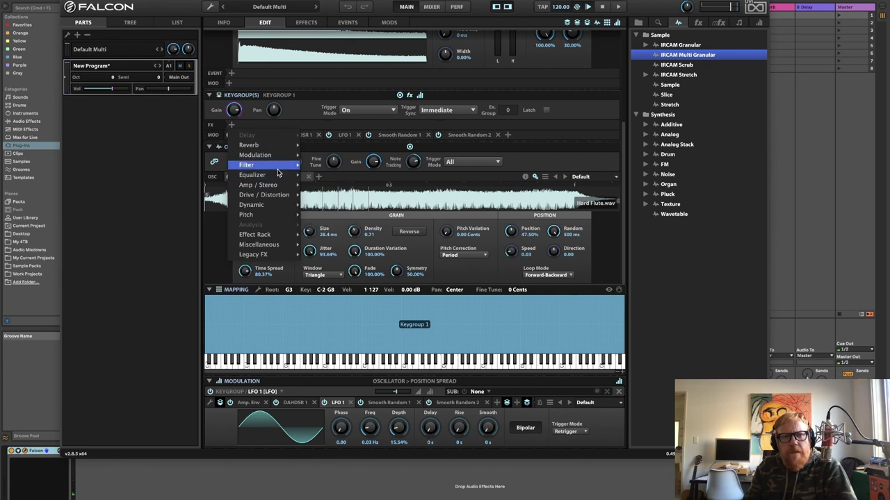
mouse_move(277, 167)
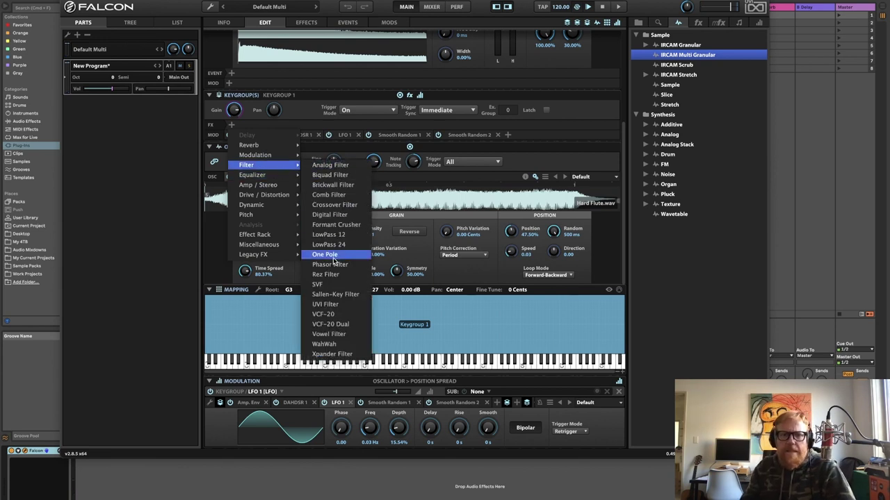
left_click(359, 218)
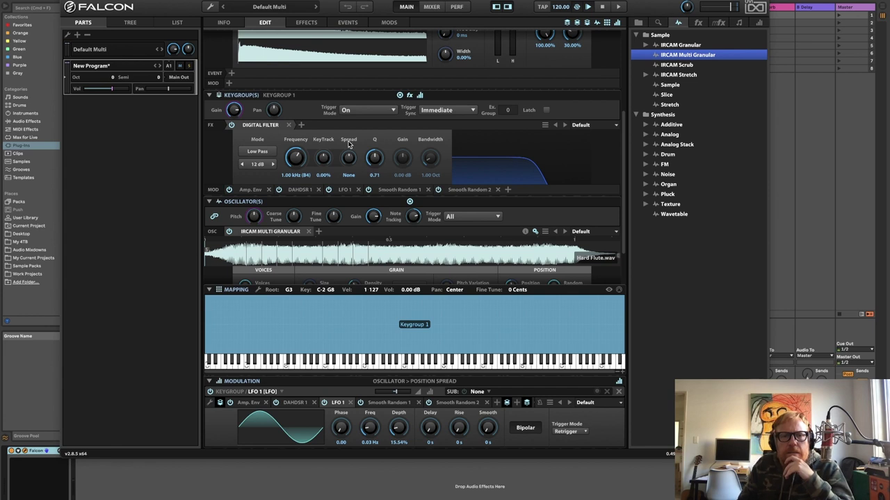
left_click(546, 127)
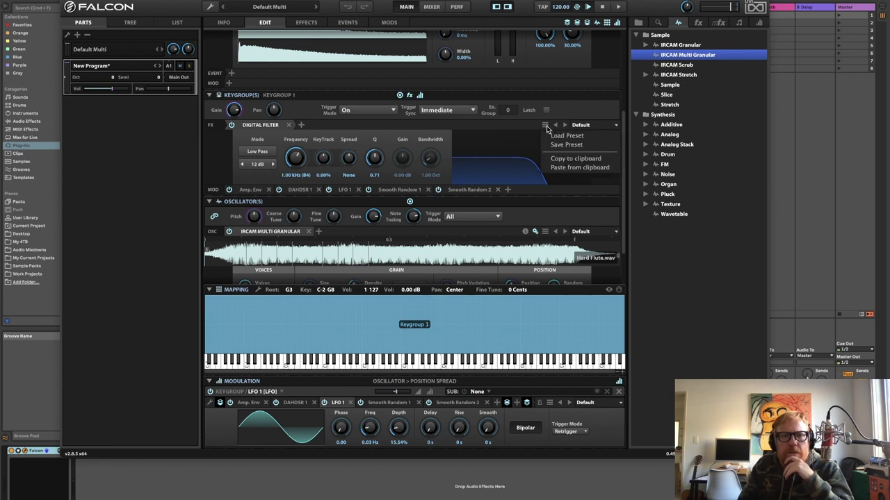
left_click(532, 124)
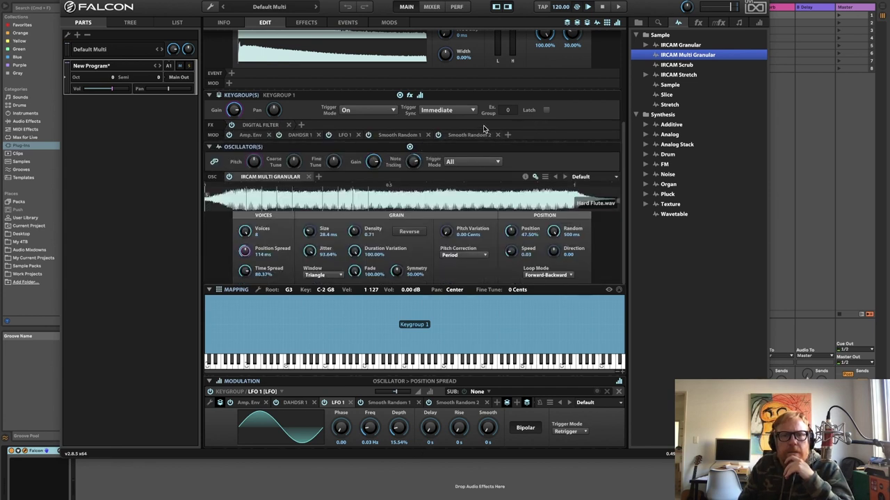
left_click(263, 125)
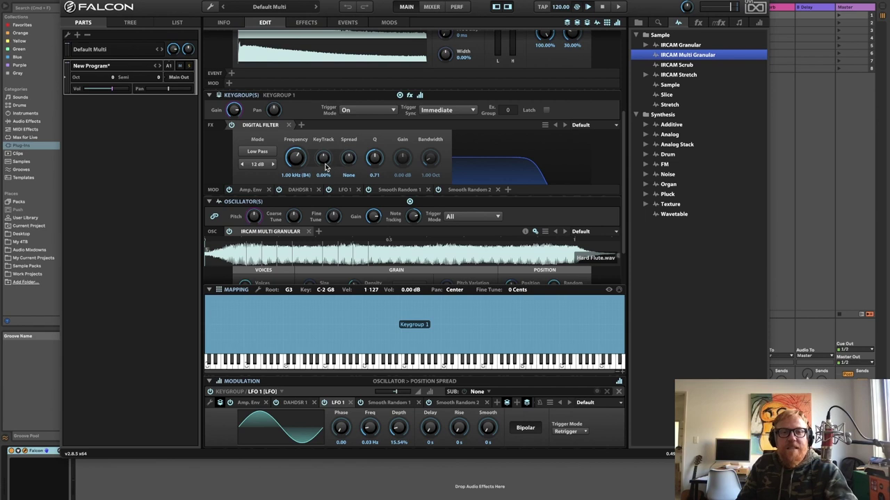
Open the low-pass filter's frequency to 22.00 kHz and try different KeyTrack amounts, ending at -100%.
left_click_drag(324, 158, 325, 189)
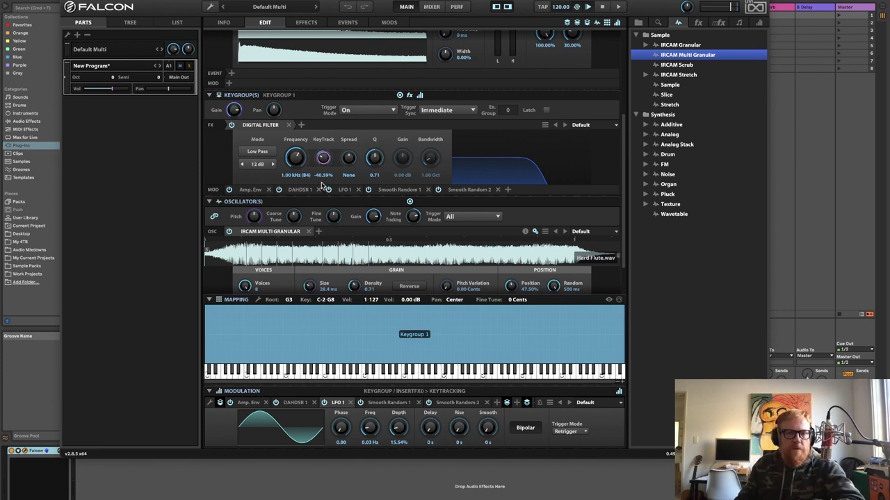
left_click_drag(299, 153, 343, 126)
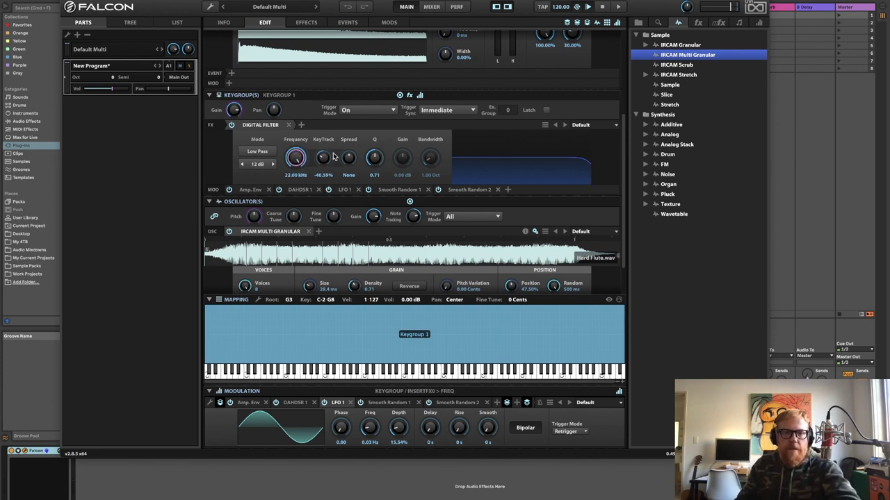
left_click_drag(333, 156, 343, 223)
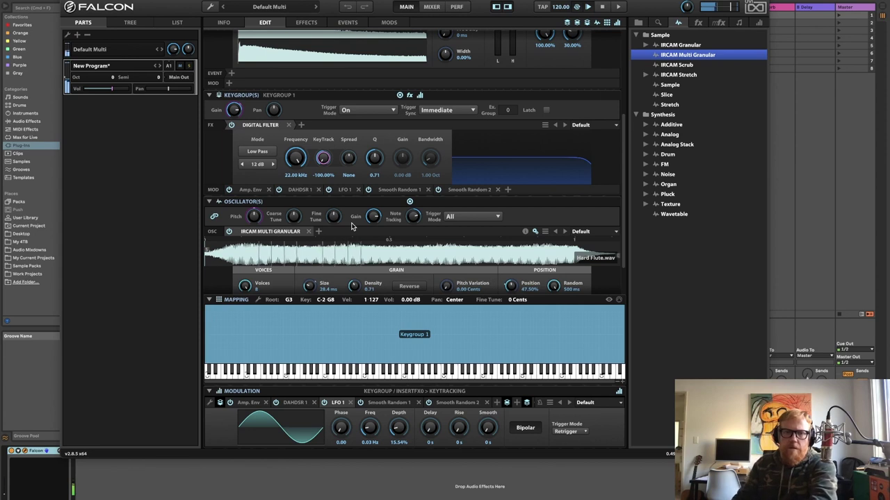
left_click_drag(327, 159, 329, 148)
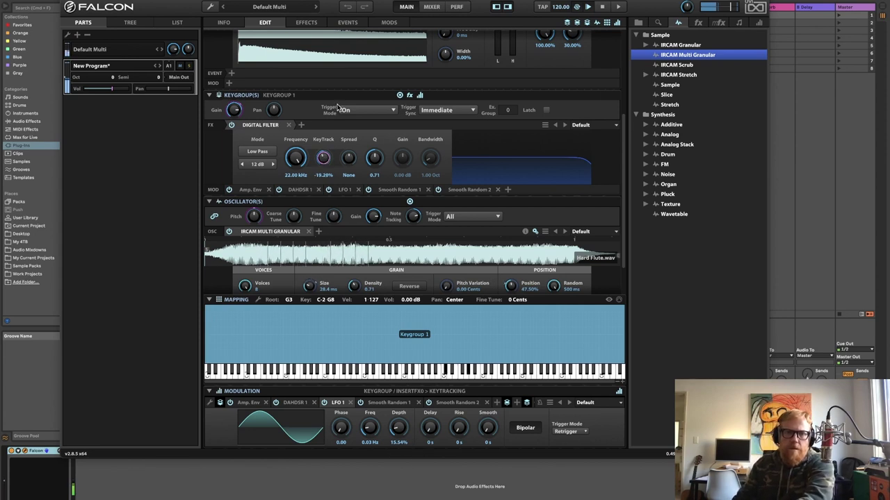
left_click_drag(338, 108, 337, 176)
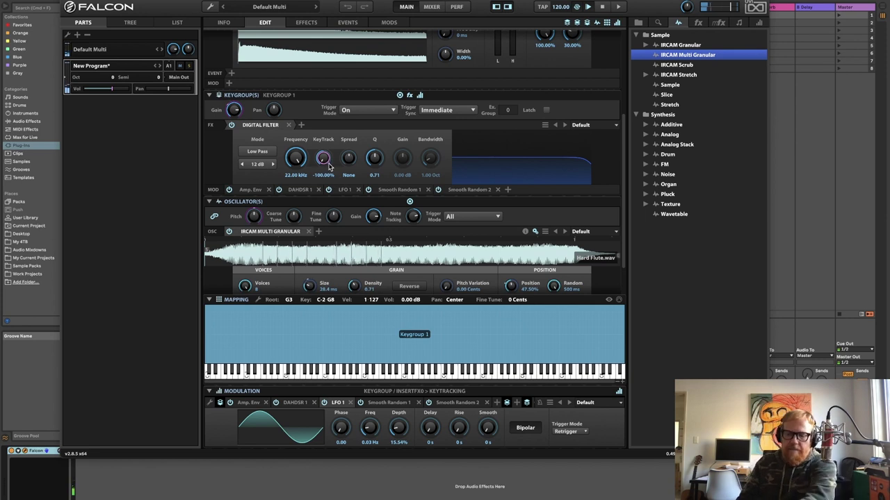
left_click_drag(321, 163, 346, 208)
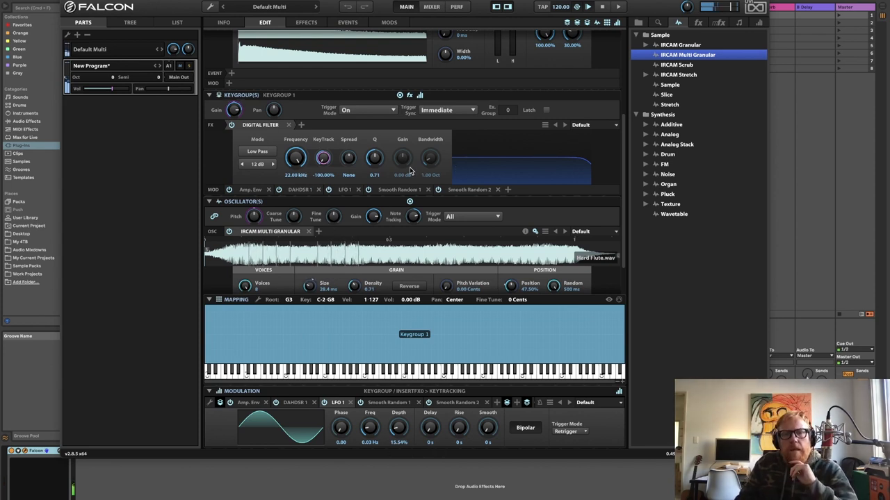
Lower the Digital Filter's frequency to about 722.6 Hz and raise its Q to about 1.13.
left_click_drag(298, 162, 298, 184)
left_click_drag(375, 160, 374, 156)
mouse_move(297, 157)
left_mouse_down()
mouse_move(312, 163)
mouse_move(297, 164)
left_mouse_up()
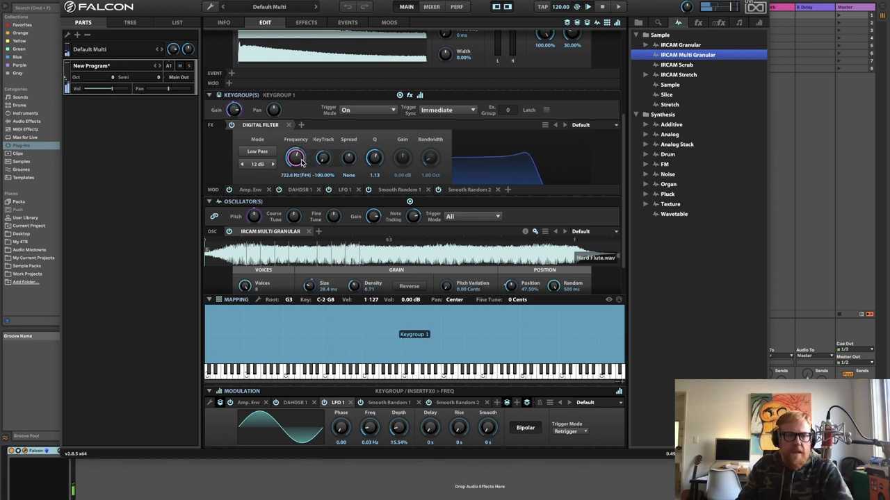
Modulate the filter frequency with a new keygroup Analog ADSR and lengthen its attack to about 15 ms.
right_click(297, 161)
mouse_move(333, 164)
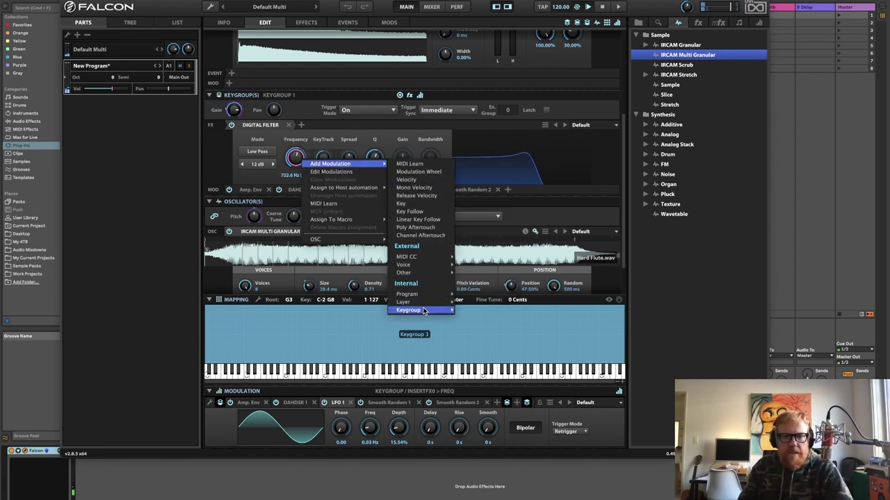
mouse_move(431, 310)
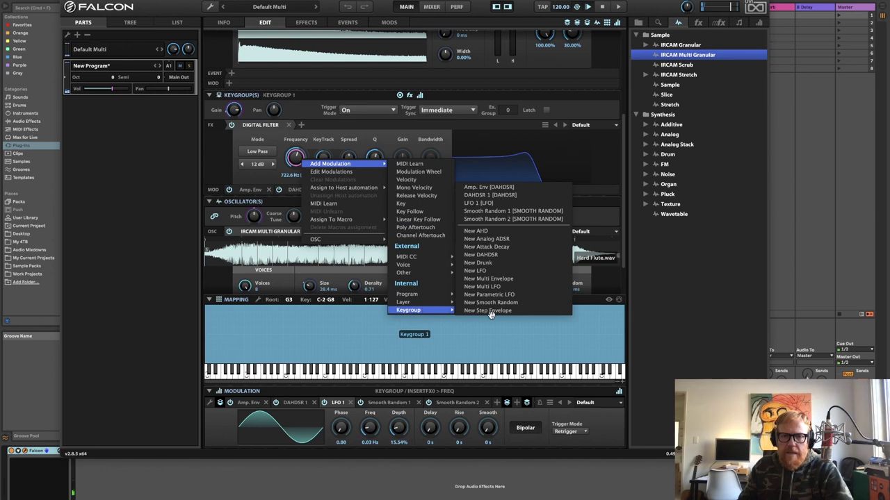
left_click(532, 245)
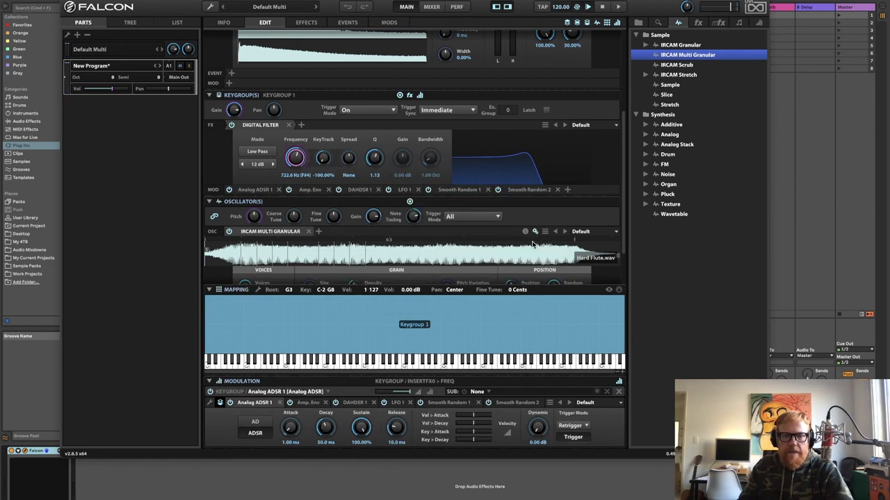
left_click_drag(301, 436, 301, 394)
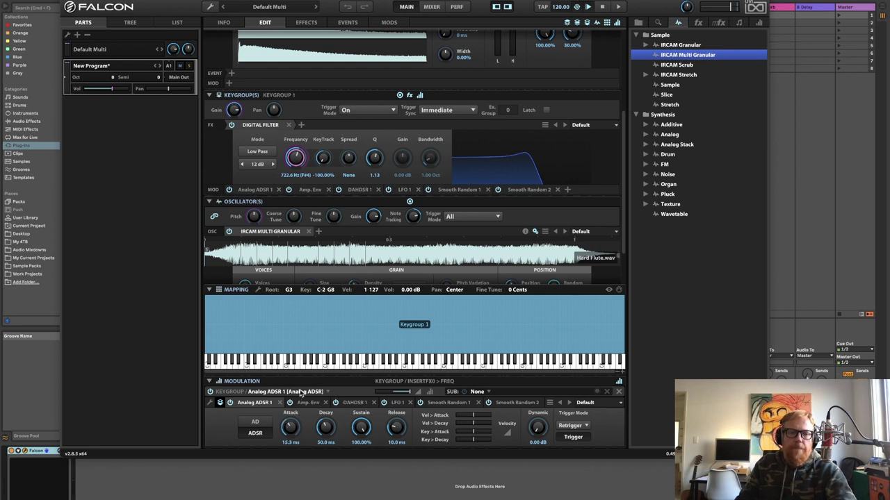
Shape the filter's Analog ADSR to about 632 ms attack, 1.58 s decay, 77.32% sustain and 1.17 s release, and reduce its modulation depth.
left_click_drag(333, 430, 429, 362)
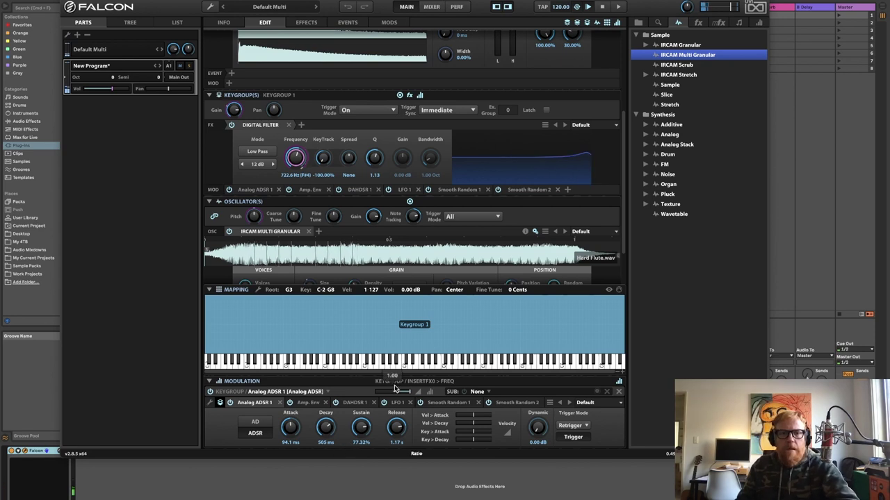
left_click_drag(405, 393, 399, 395)
left_click_drag(333, 429, 292, 416)
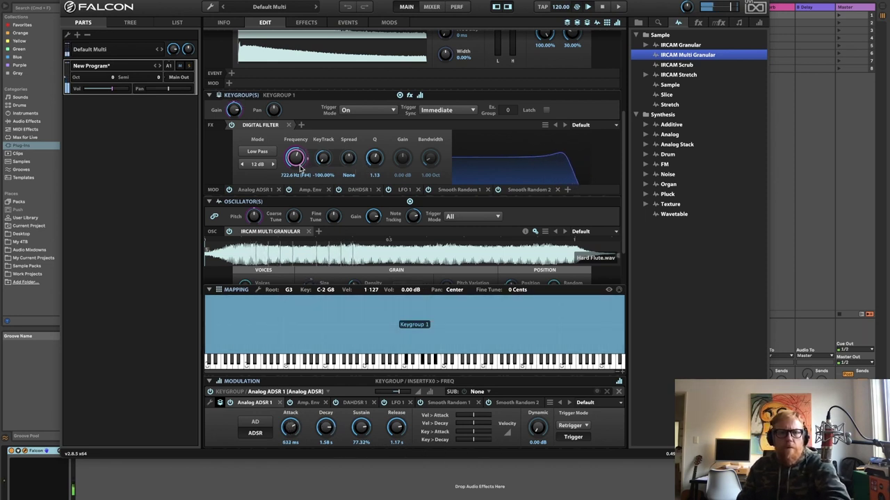
Try the Digital Filter's low-pass mode with a 96 dB slope.
left_click(257, 165)
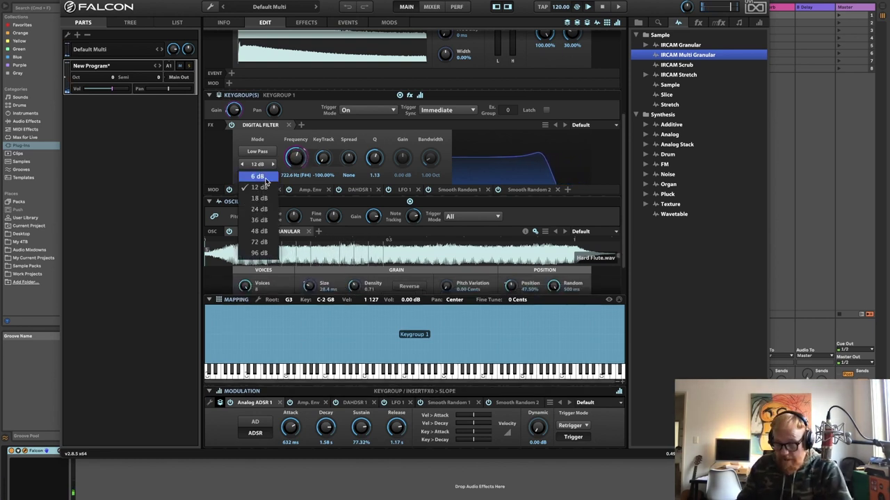
left_click(259, 253)
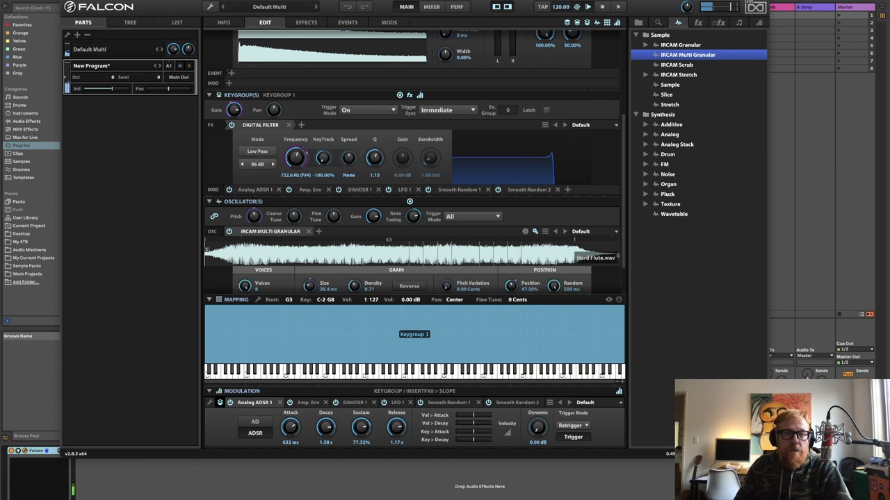
Load UVI's Shade plug-in onto the Falcon track, look at its interface and remove it from the track.
left_click_drag(185, 2, 314, 1)
left_click(111, 279)
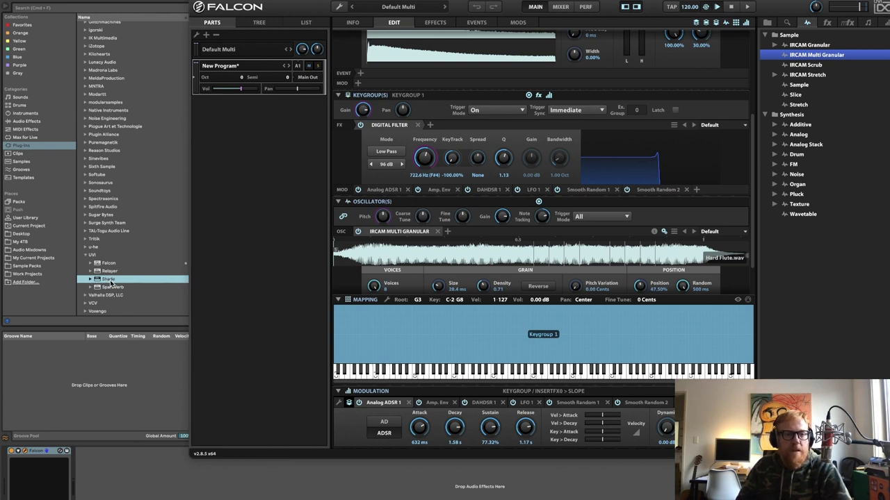
double_click(108, 280)
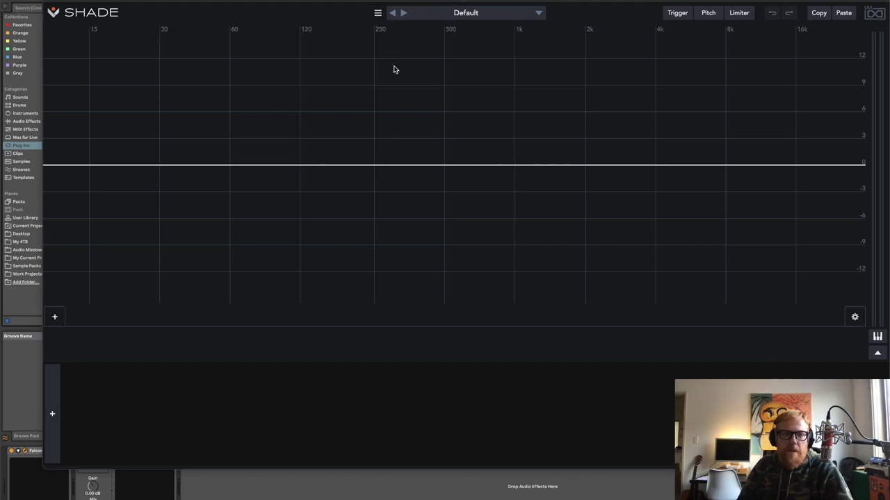
left_click_drag(421, 1, 403, 4)
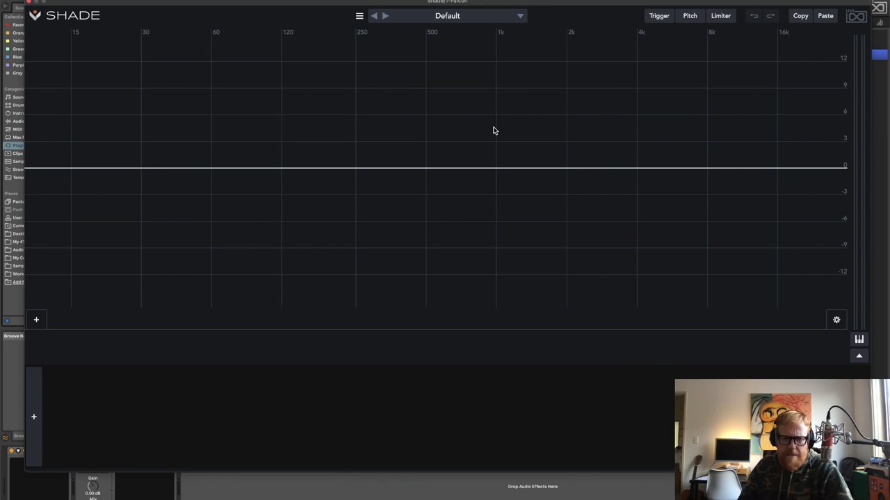
left_click(29, 4)
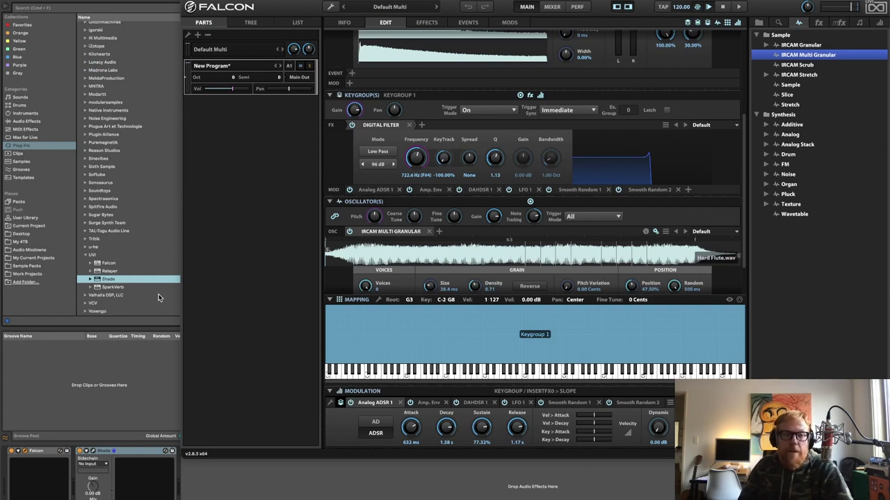
left_click(132, 453)
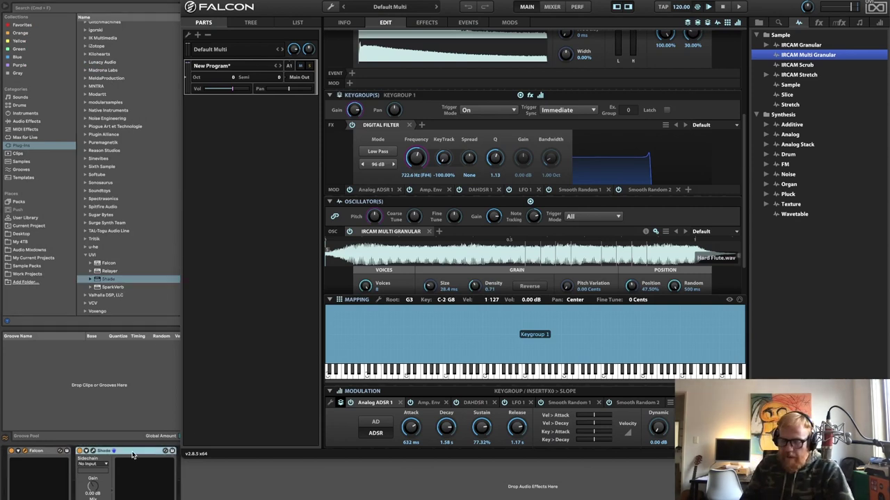
key("Delete")
left_click_drag(292, 7, 191, 7)
Examine the filter types available for the keygroup's effects without adding one.
left_click(320, 125)
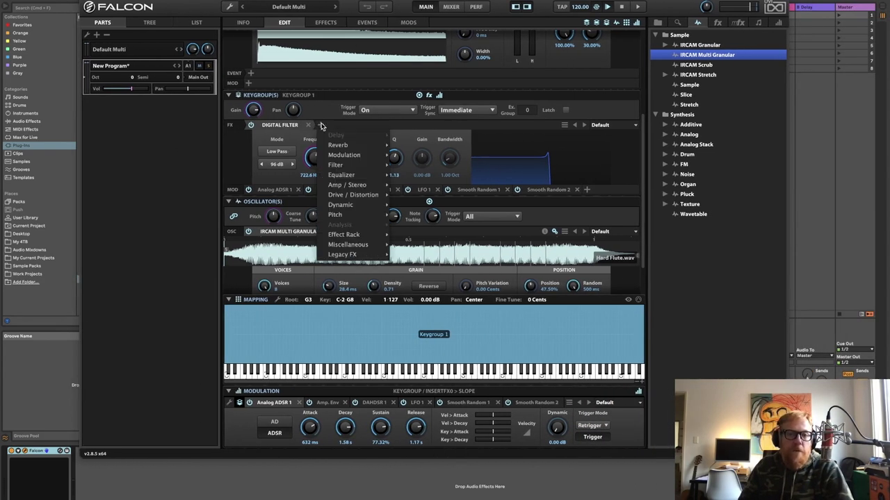
mouse_move(347, 165)
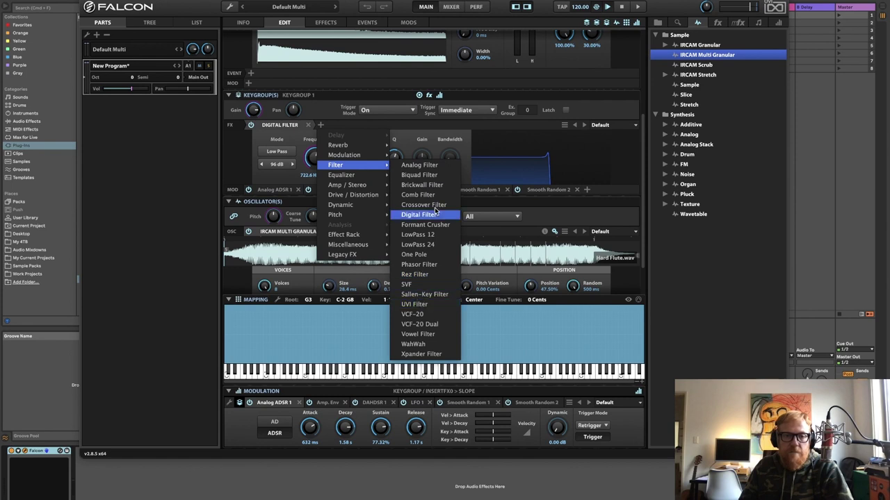
left_click(685, 288)
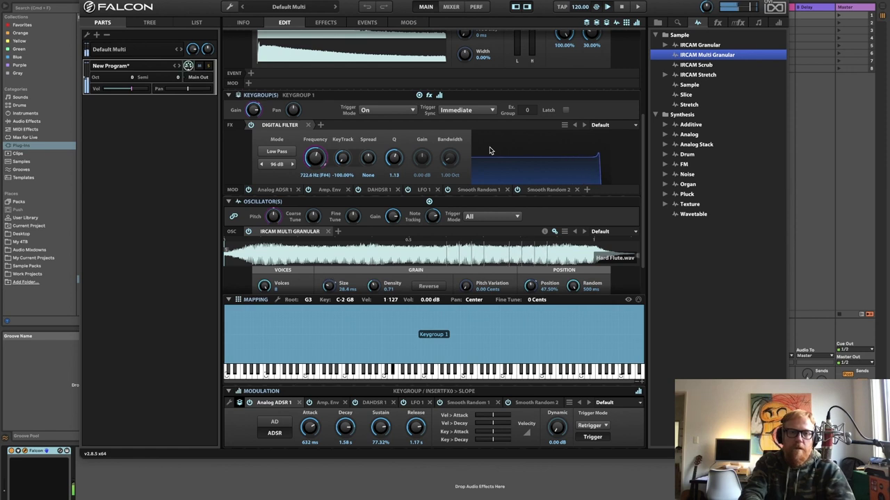
Try a Q of 5.28 on the Digital Filter, lower it to 0.97 and set the slope to 6 dB.
left_click(394, 159)
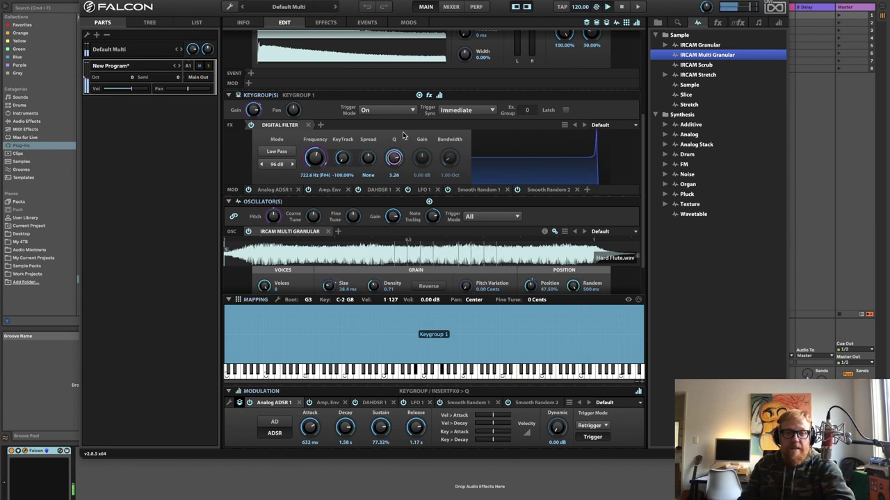
mouse_move(394, 158)
left_mouse_down()
mouse_move(398, 170)
mouse_move(398, 162)
left_mouse_up()
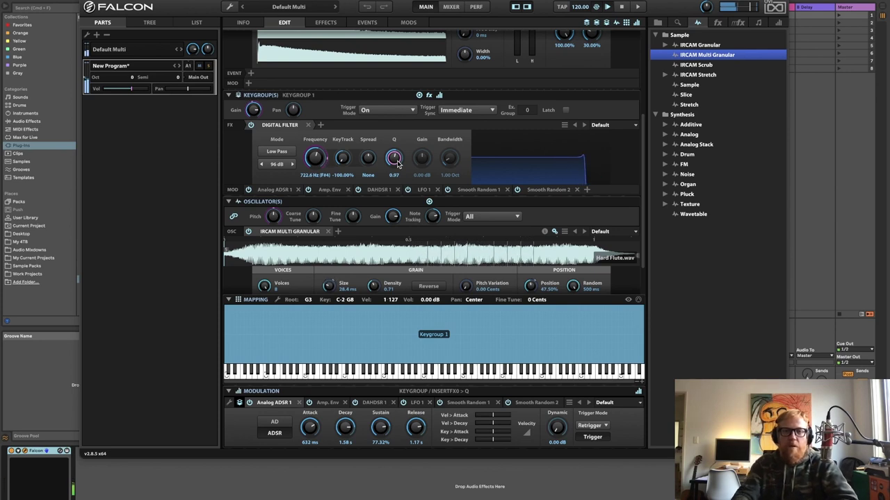
left_click(281, 165)
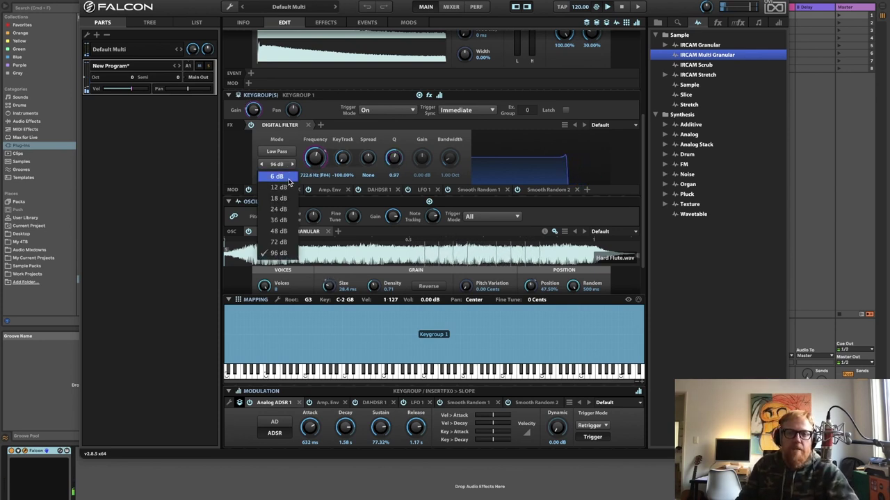
left_click(287, 173)
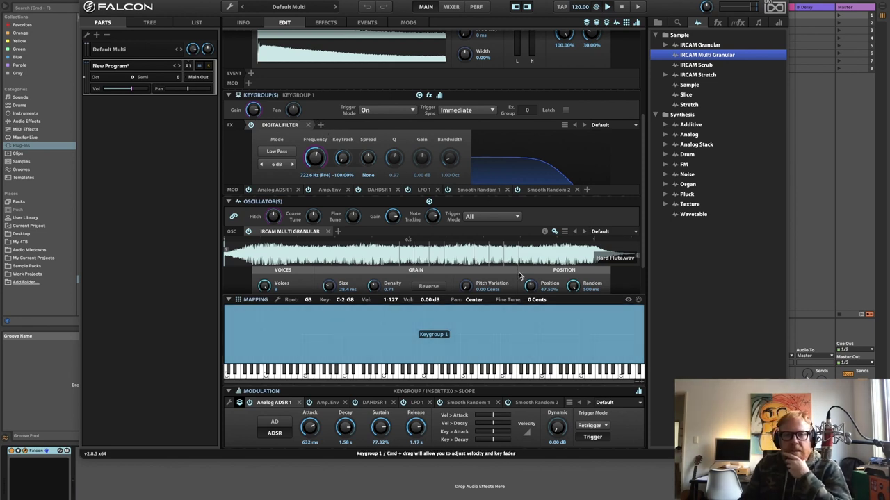
Review the patch's sections and add a second layer to the program from the list of layers.
scroll(457, 216, "up", 3)
scroll(456, 216, "up", 3)
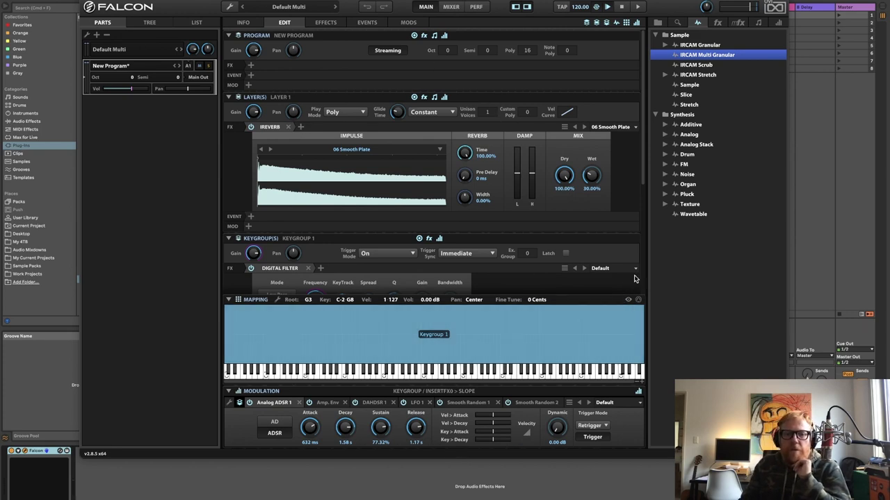
scroll(506, 205, "down", 8)
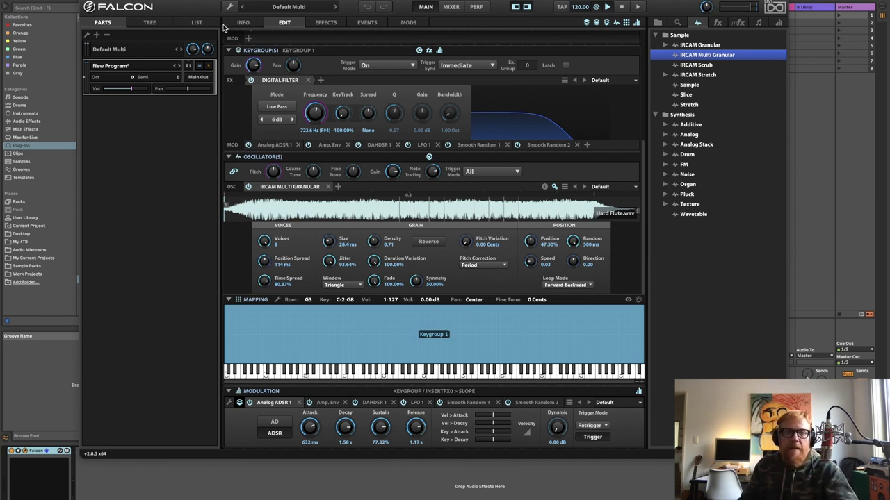
left_click(146, 23)
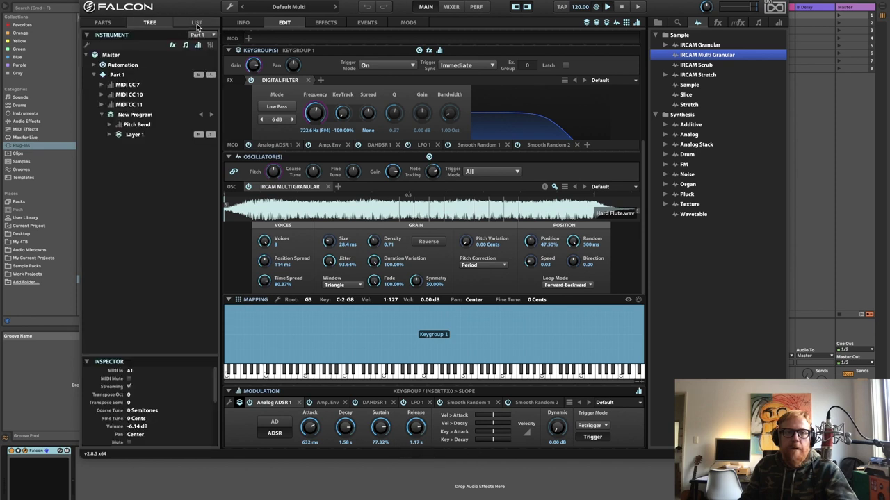
left_click(196, 23)
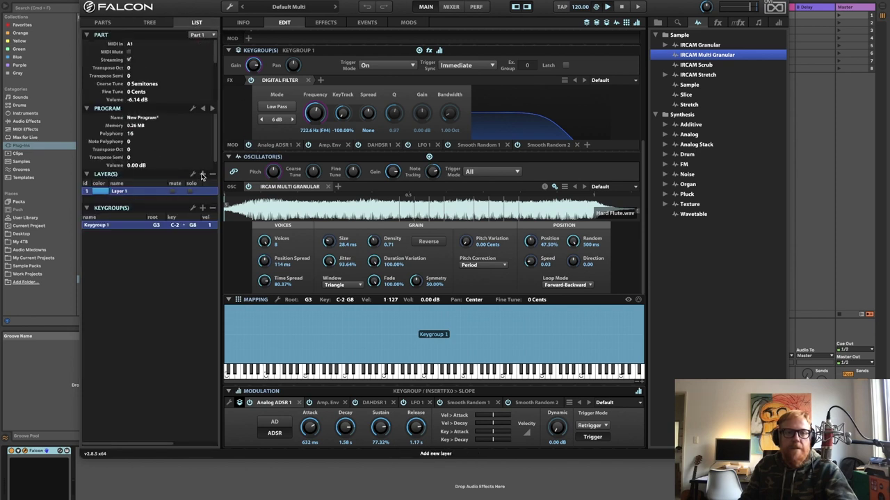
left_click(202, 175)
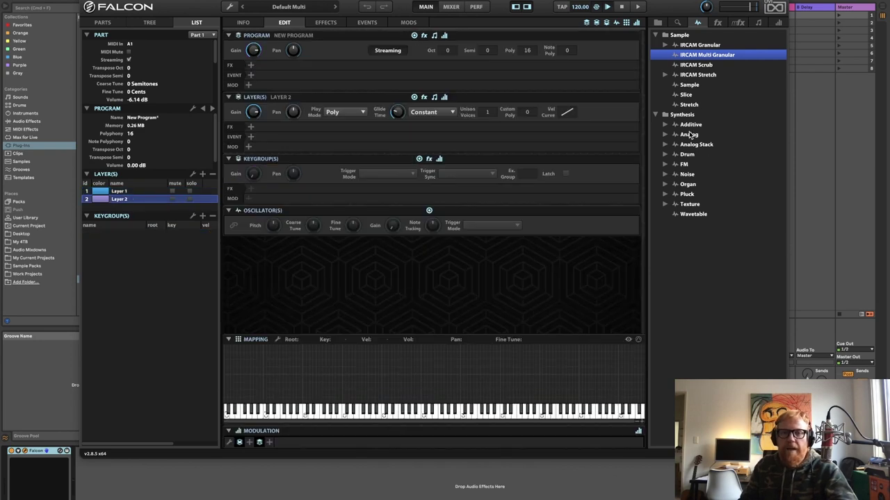
Try an Analog oscillator across the full key range of Layer 2, compare the structure views and delete its keygroup.
left_click_drag(693, 136, 420, 355)
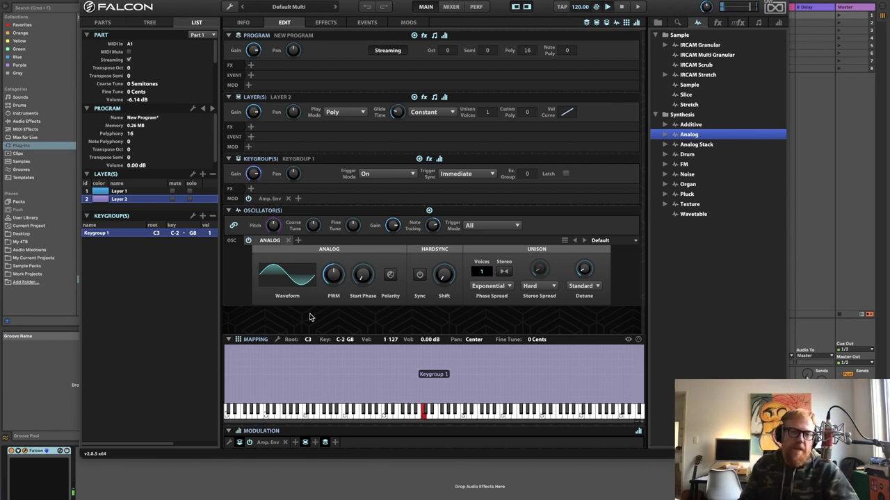
left_click_drag(191, 8, 230, 8)
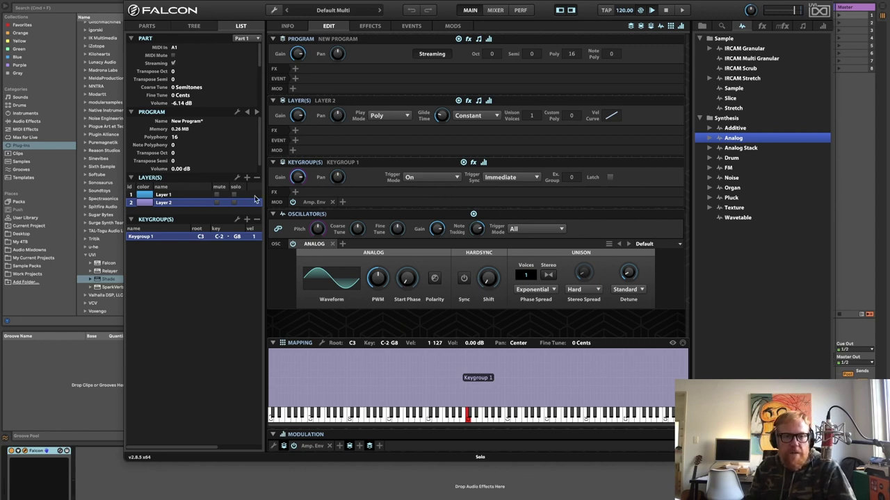
left_click(194, 27)
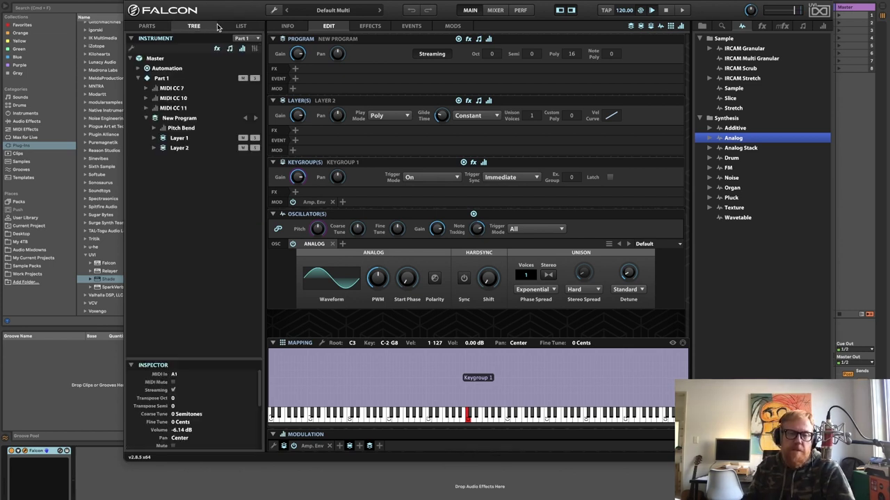
left_click(238, 27)
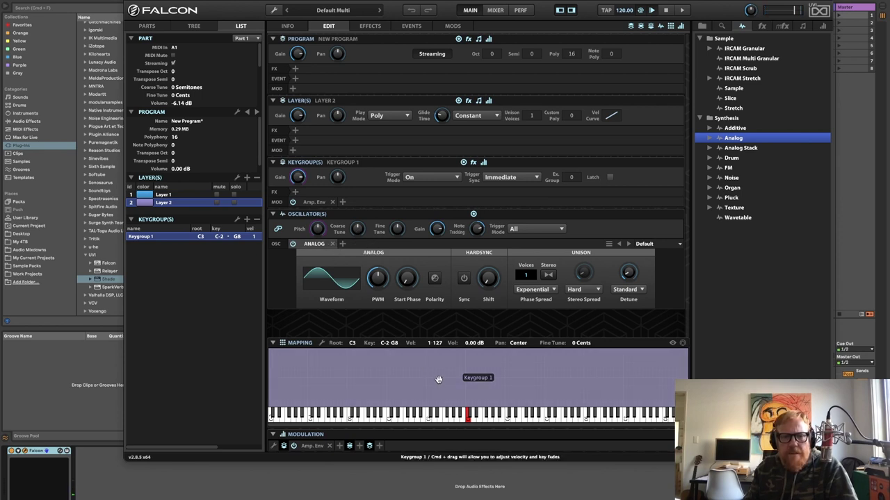
key("BackSpace")
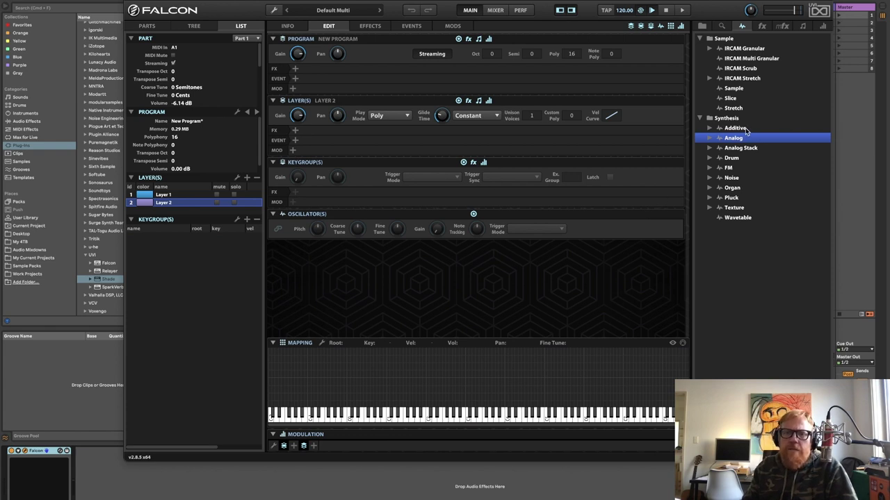
Add an Analog Stack oscillator as a full-range keygroup on Layer 2 and show all its oscillator controls.
left_click(738, 149)
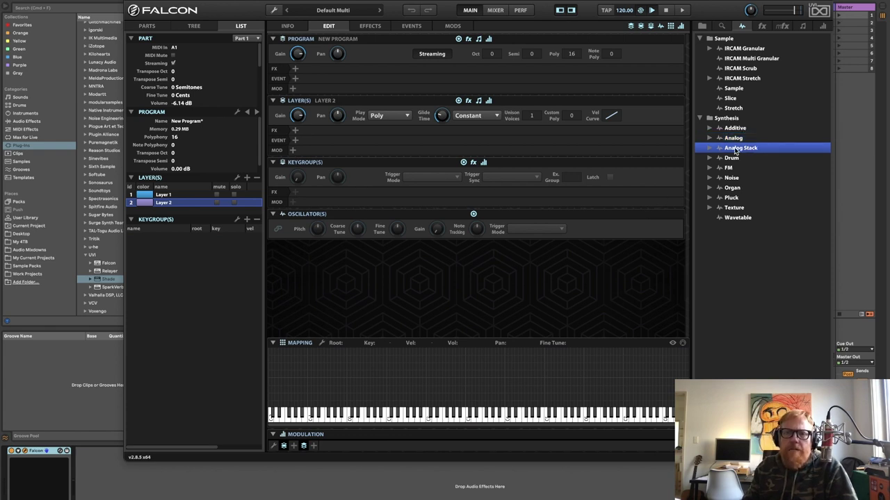
left_click_drag(735, 151, 472, 379)
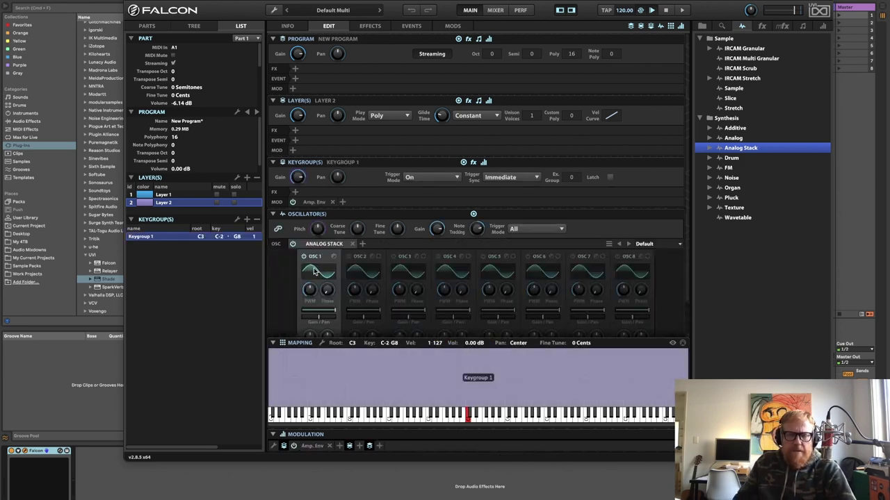
scroll(279, 275, "down", 2)
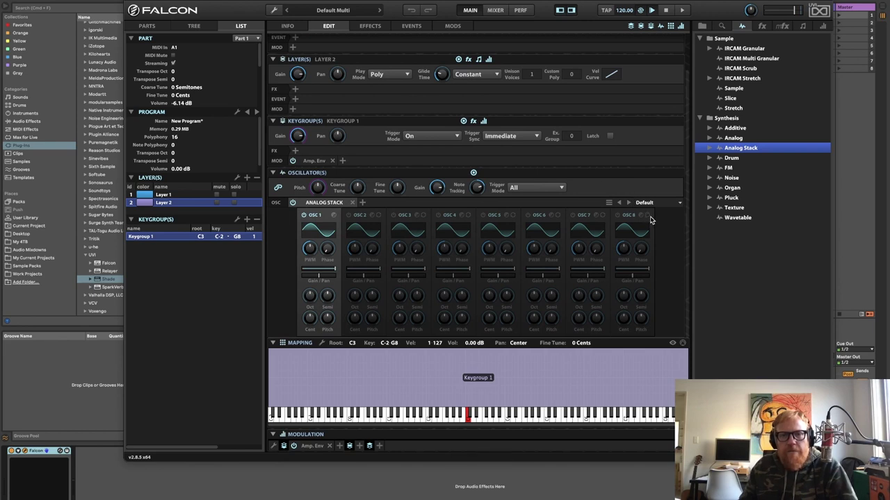
Try a square waveform for OSC 1 of the Analog Stack, and settle on Triangle.
mouse_move(356, 258)
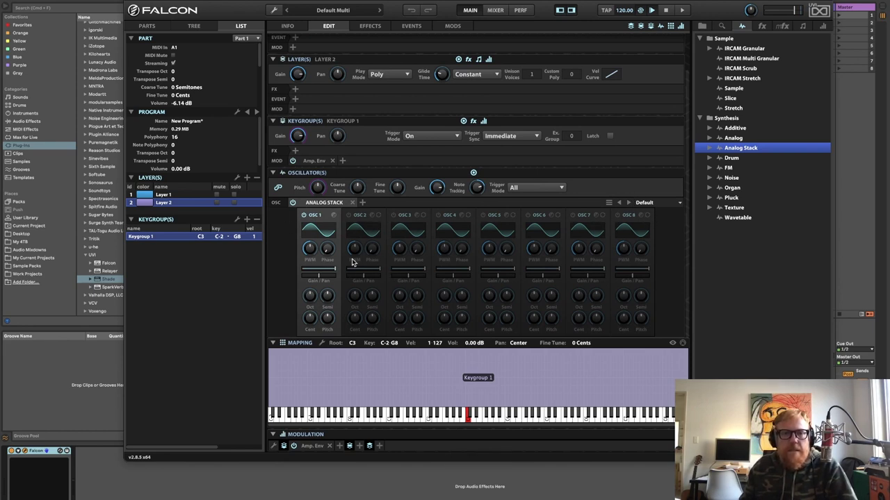
mouse_move(393, 319)
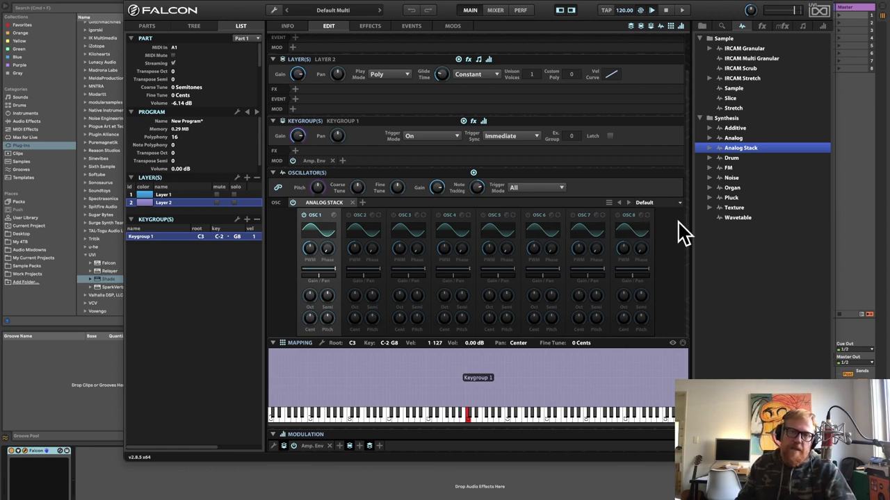
left_click(320, 232)
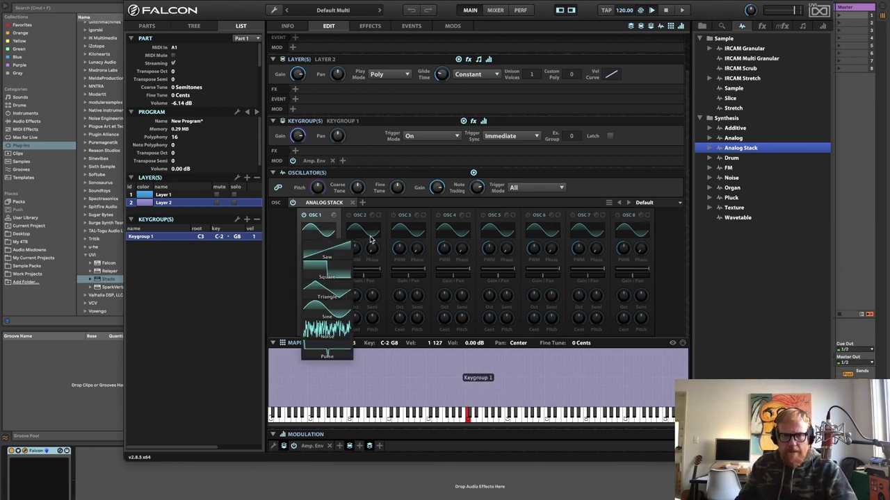
left_click(340, 273)
left_click(324, 235)
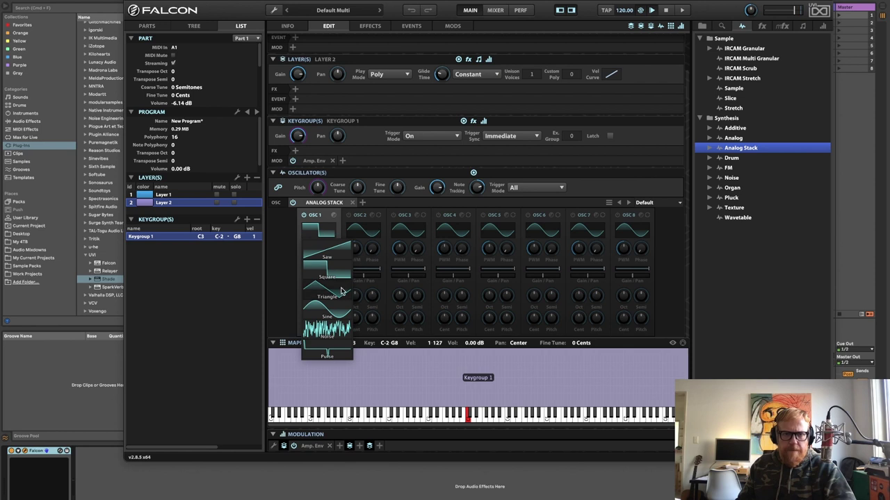
left_click(341, 292)
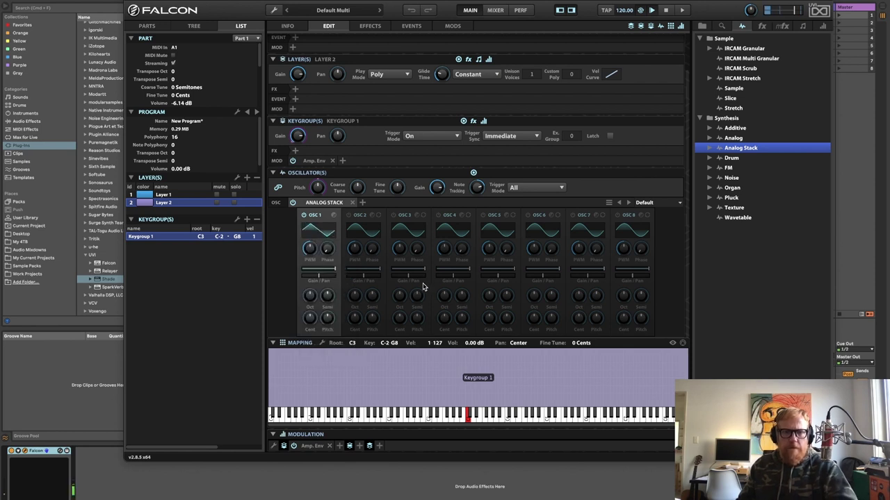
Shape the Layer 2 amp envelope with 1.35 s attack, 4.00 s decay, 59.62% sustain and 765 ms release.
left_click(313, 446)
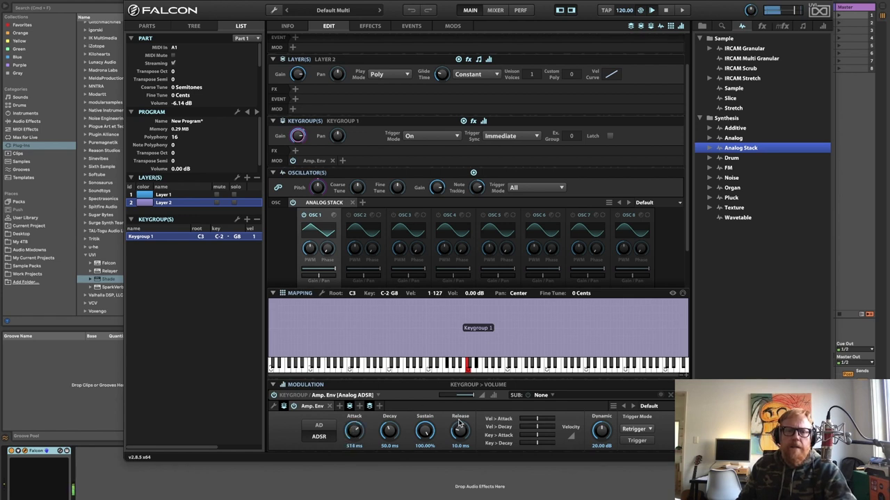
left_click_drag(458, 422, 471, 379)
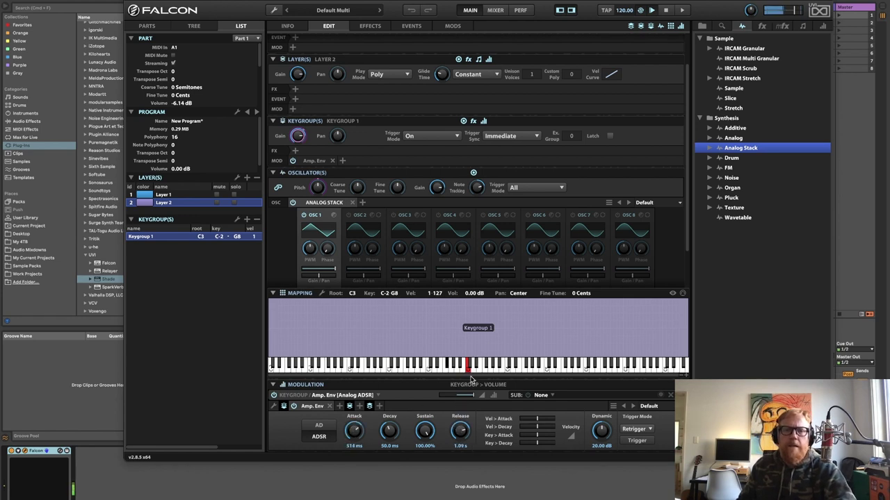
left_click_drag(460, 431, 457, 436)
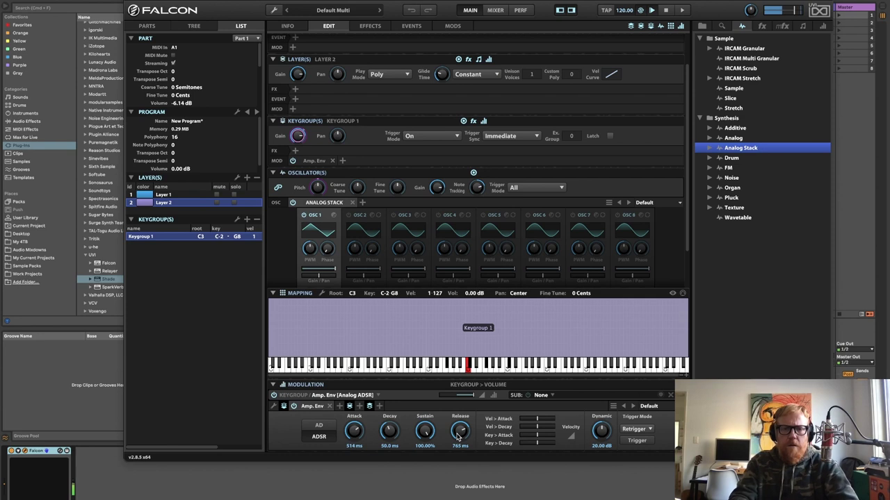
left_click_drag(428, 438, 410, 379)
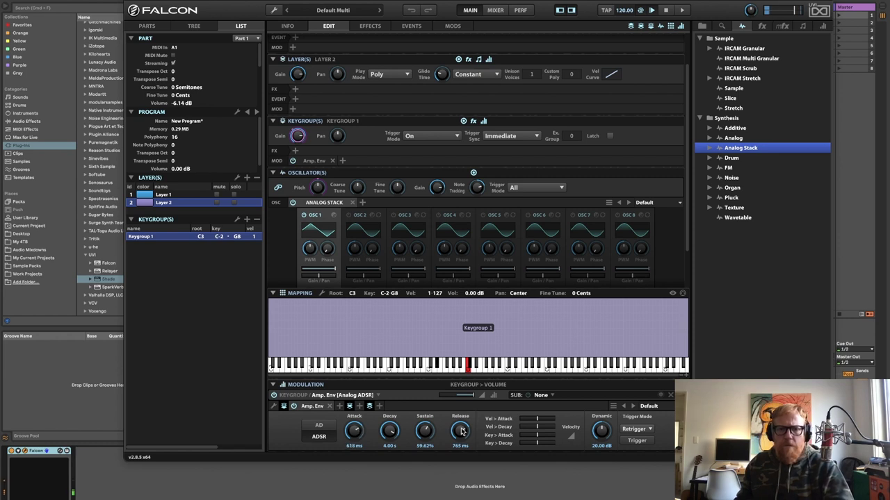
left_click_drag(359, 431, 360, 420)
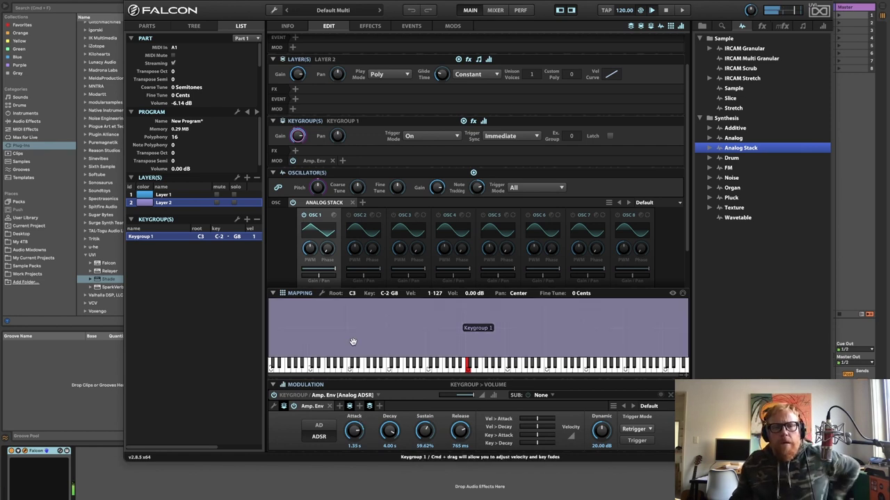
Enable OSC 2 of the Analog Stack and give it a Triangle waveform.
left_click(371, 229)
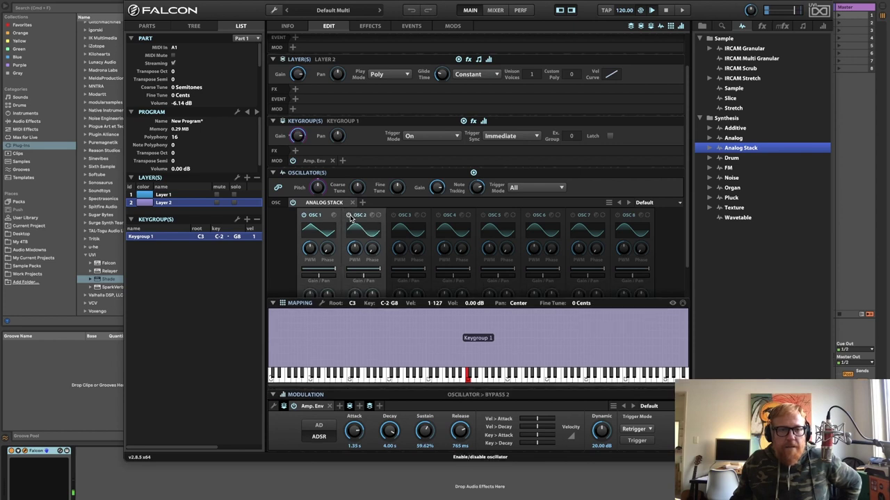
left_click(350, 215)
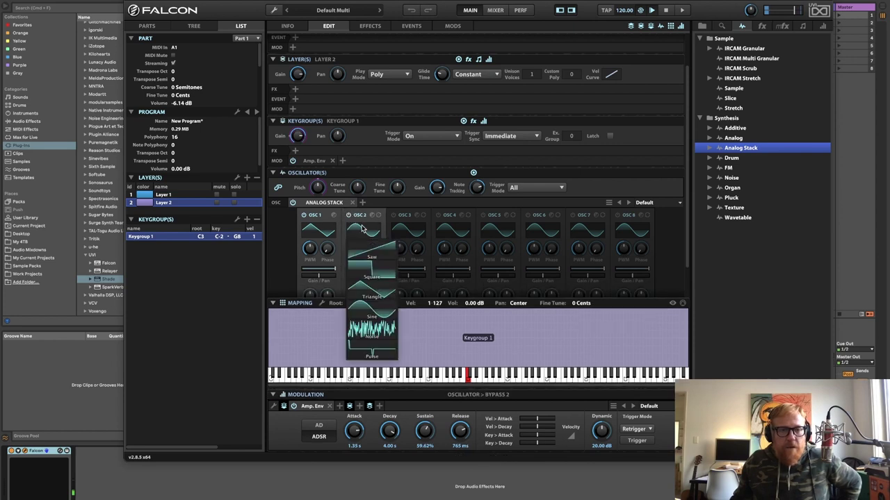
left_click(382, 297)
Modulate OSC 2's cent tuning with a new keygroup LFO set to 0.03 Hz and 15.93% depth.
scroll(375, 285, "down", 3)
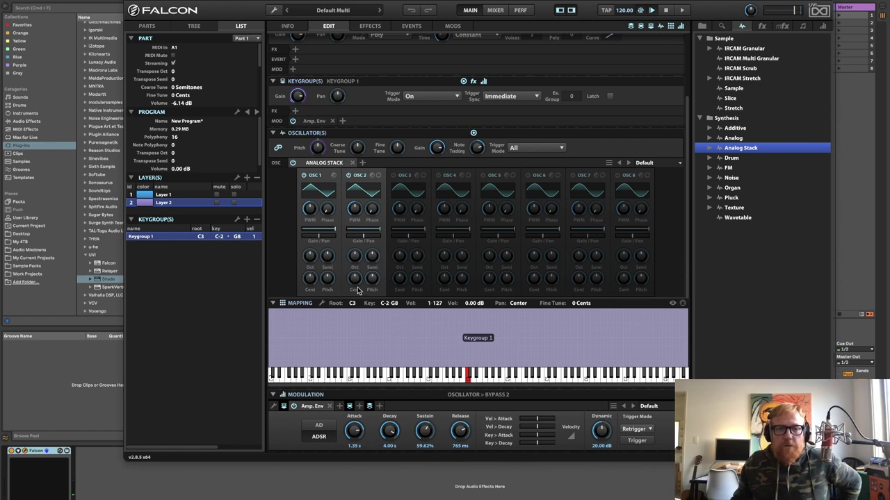
right_click(357, 283)
mouse_move(389, 201)
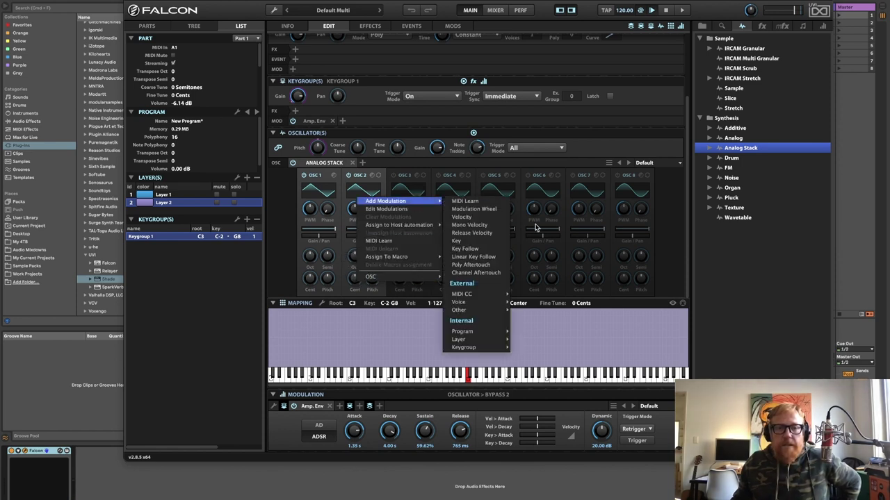
mouse_move(494, 348)
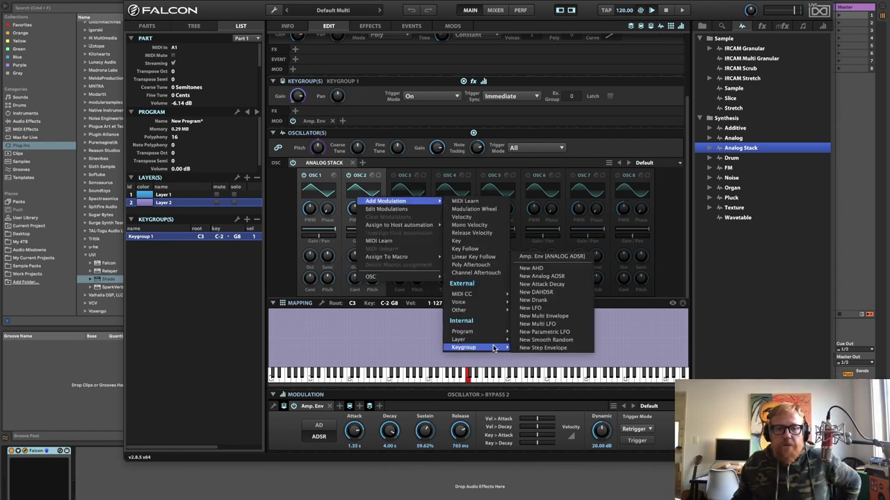
left_click(576, 308)
left_click_drag(437, 435, 438, 479)
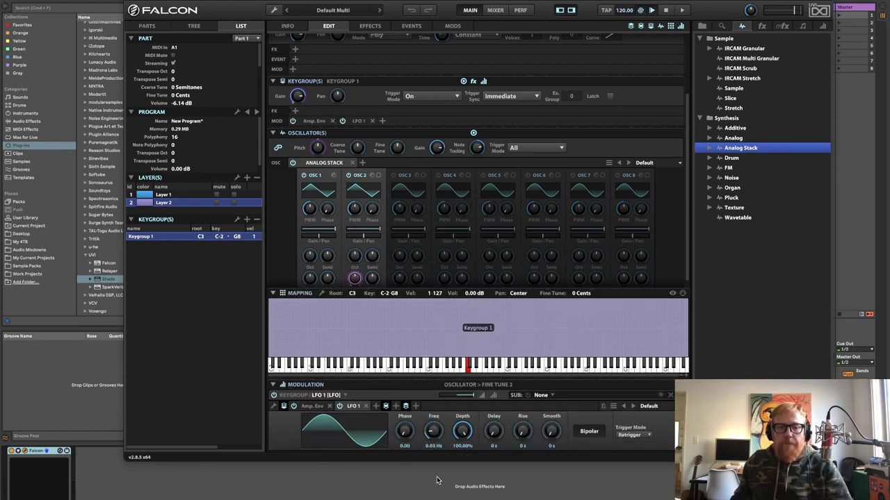
left_click_drag(462, 435, 465, 497)
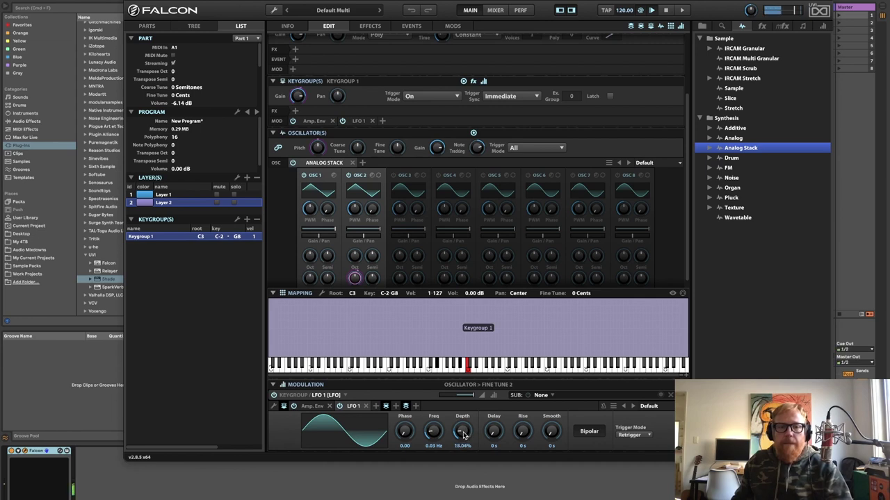
scroll(464, 434, "down", 3)
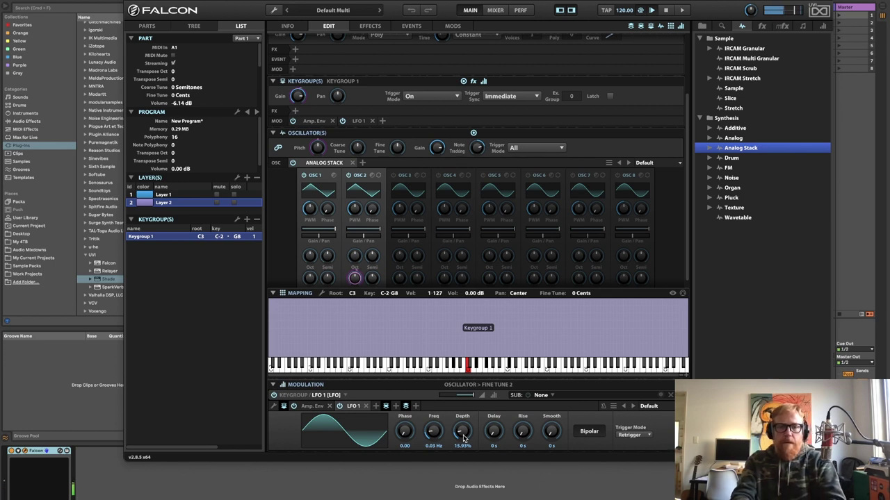
Set the LFO's trigger mode to No Retrigger and its frequency to 0.06 Hz.
left_click(646, 435)
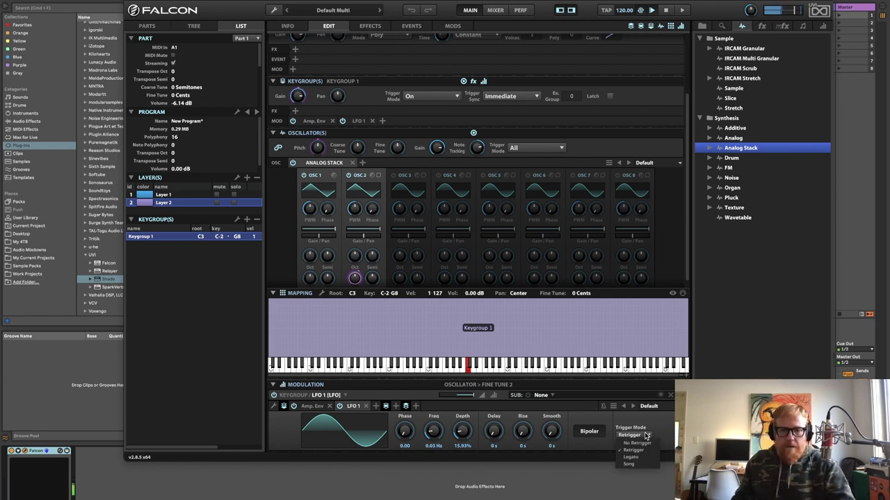
left_click(637, 442)
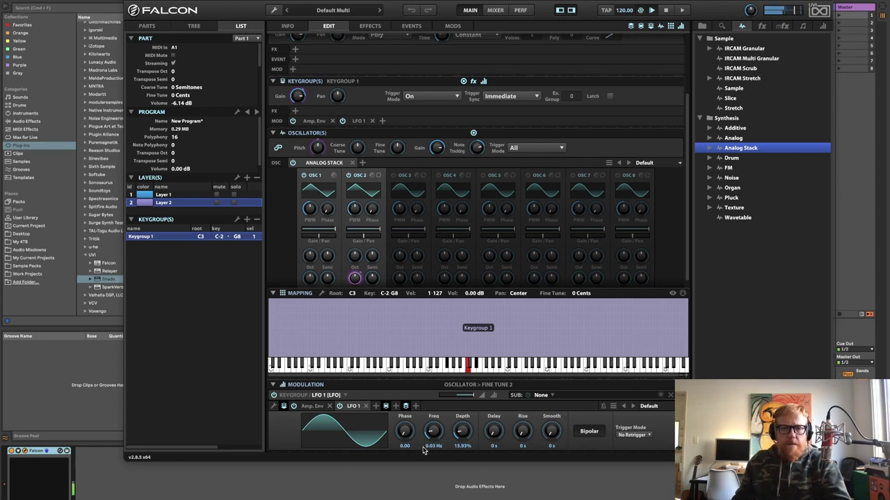
left_click_drag(433, 437, 432, 430)
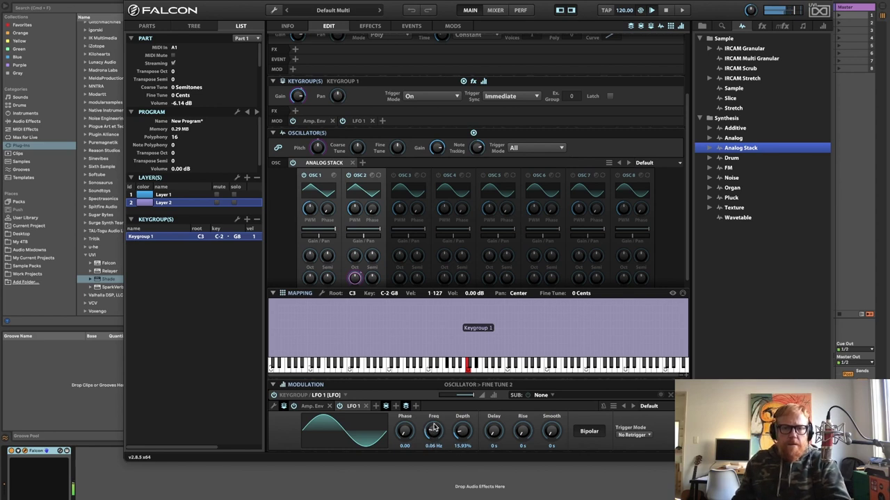
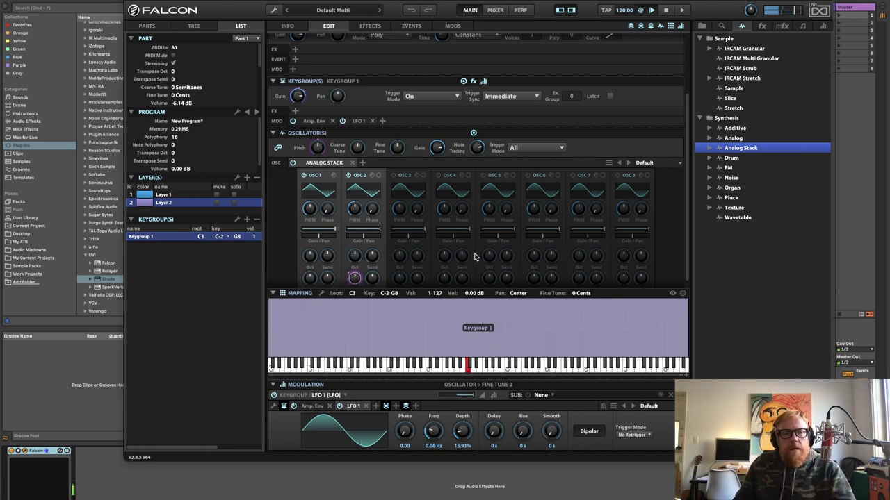
Enable OSC 3 with a Noise waveform and lower its gain to about -30.58 dB.
left_click(393, 176)
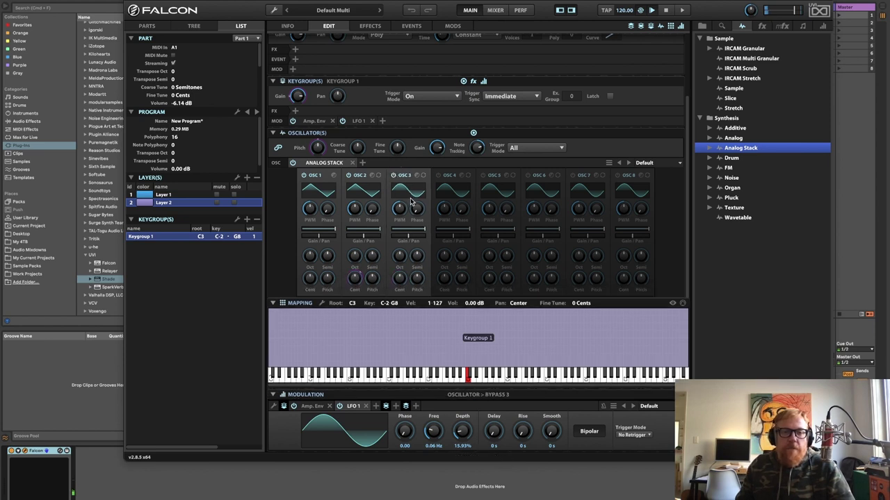
left_click(412, 193)
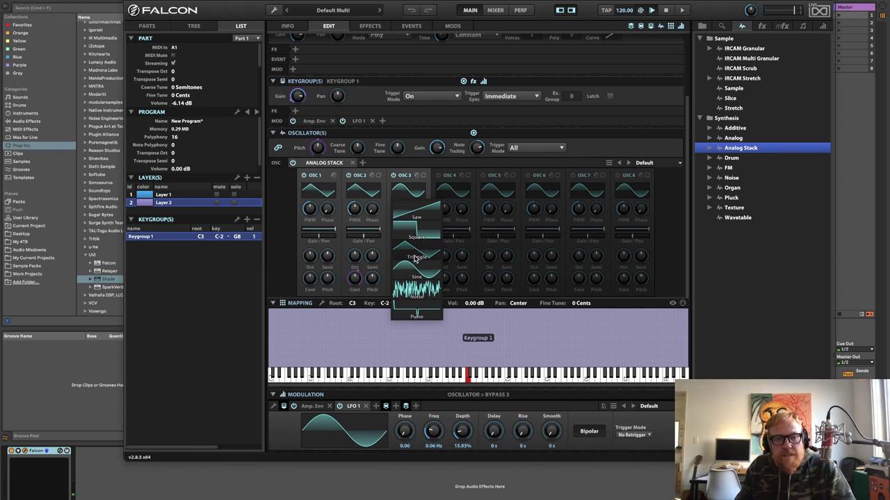
left_click(424, 293)
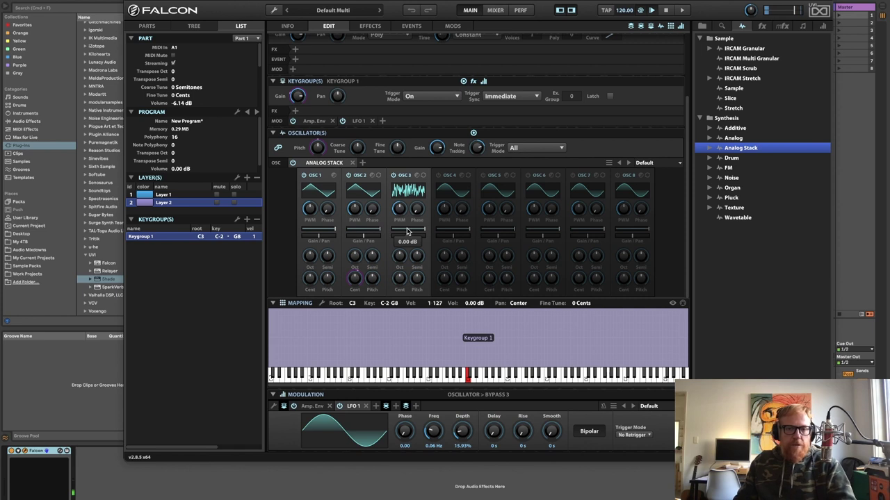
left_click_drag(408, 231, 398, 232)
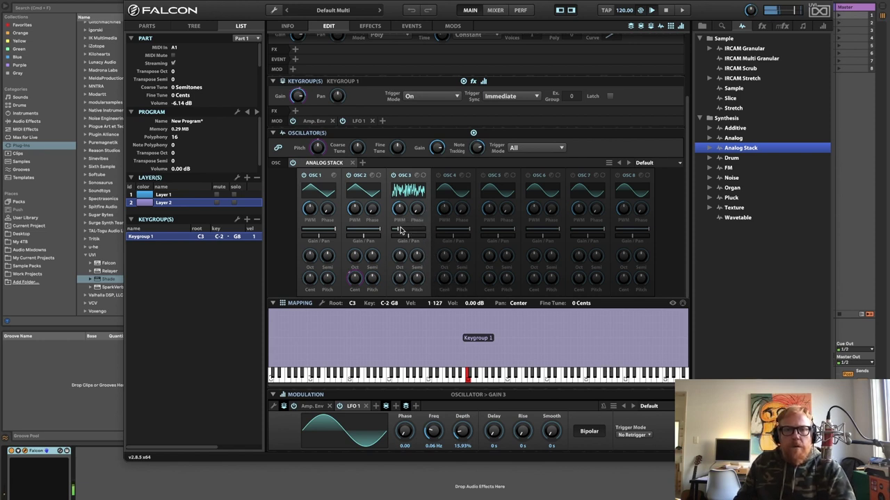
left_click_drag(400, 229, 396, 233)
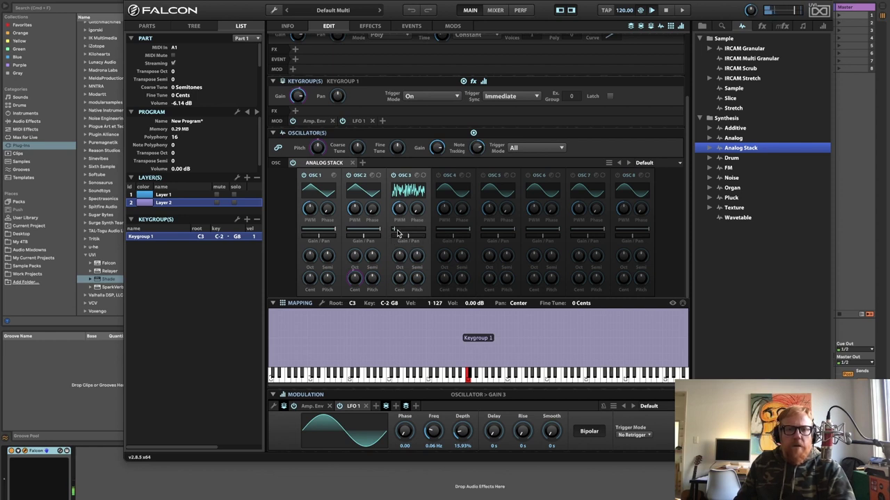
scroll(394, 231, "down", 2)
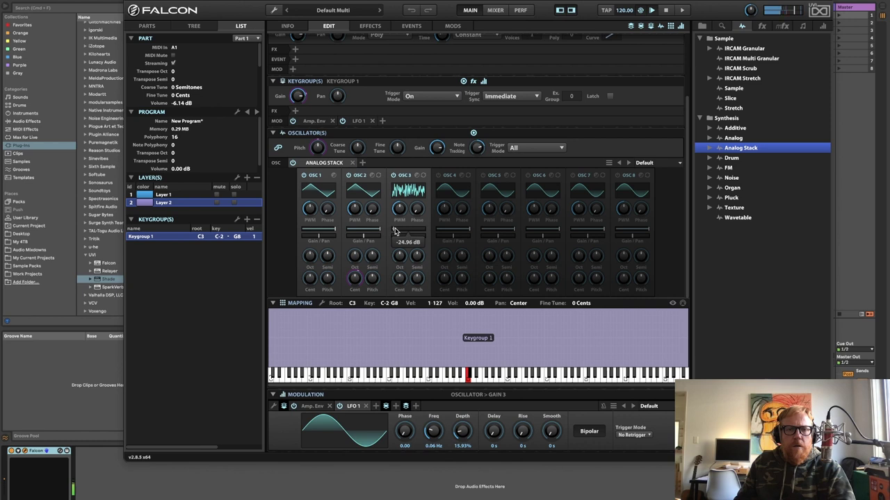
scroll(394, 231, "down", 3)
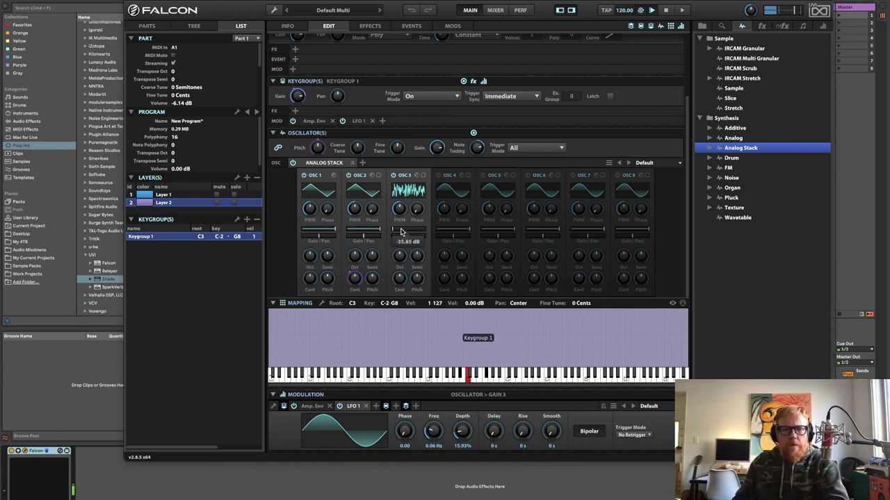
mouse_move(395, 231)
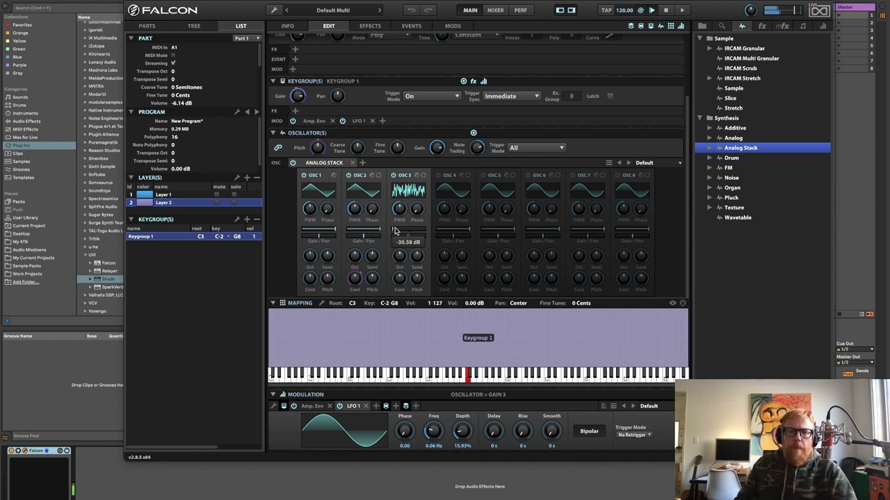
Enable OSC 4 and OSC 5 with Triangle waveforms, panning OSC 4 to Left 100 and OSC 5 to the right.
left_click(437, 175)
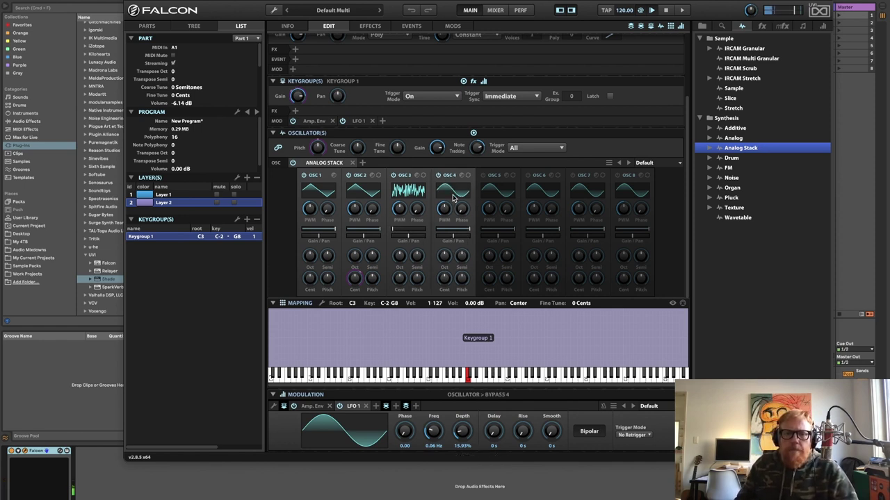
left_click(452, 195)
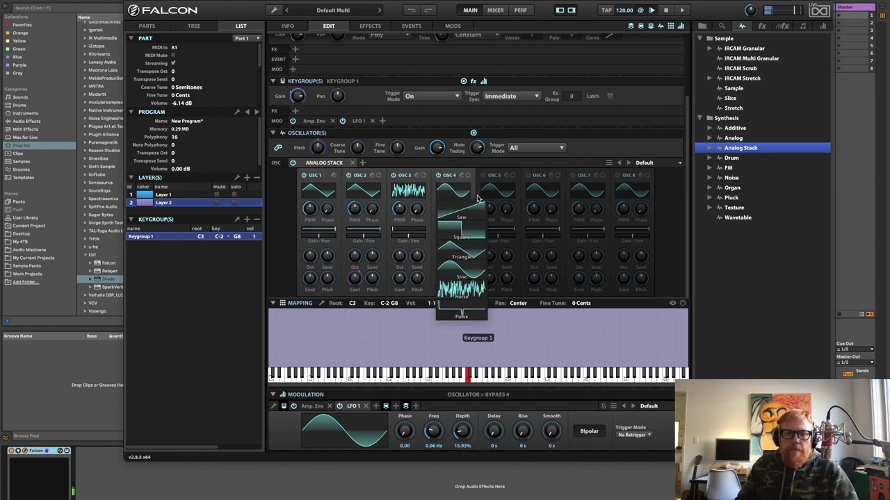
left_click(472, 258)
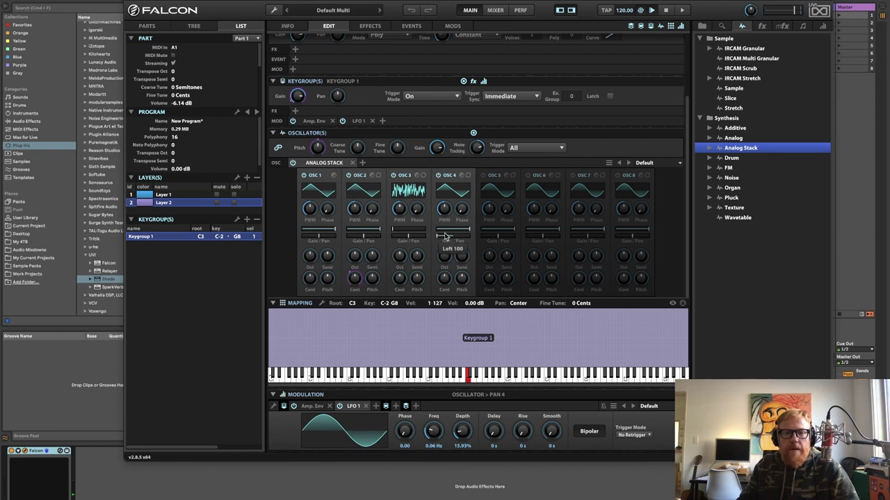
left_click(483, 175)
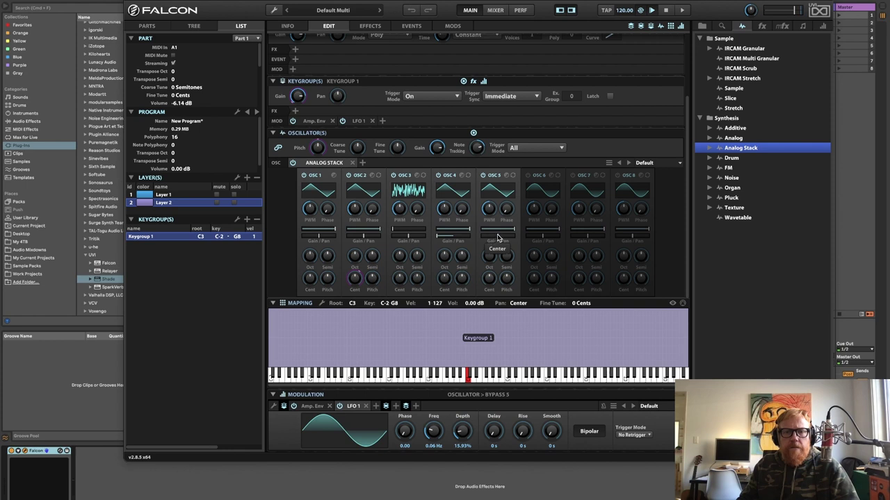
left_click(489, 239)
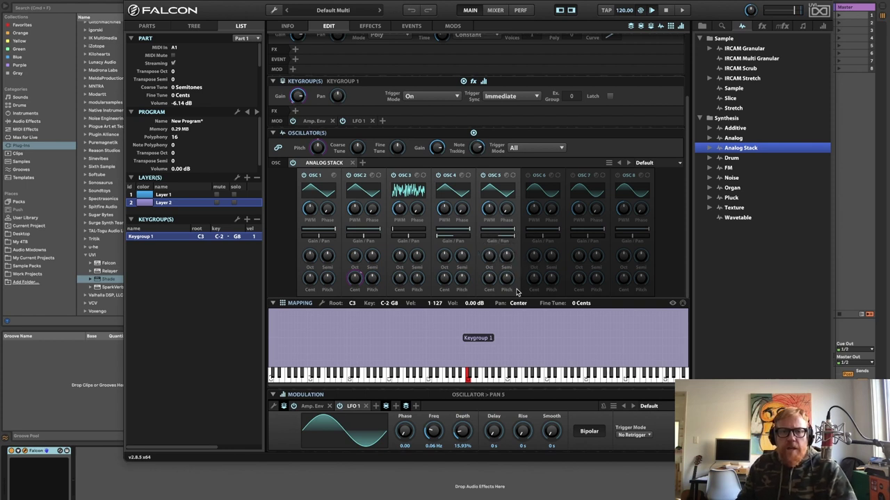
Detune OSC 5 upward and OSC 4 down to -18 cents, and lower the gain of both oscillators.
left_click_drag(489, 282, 496, 268)
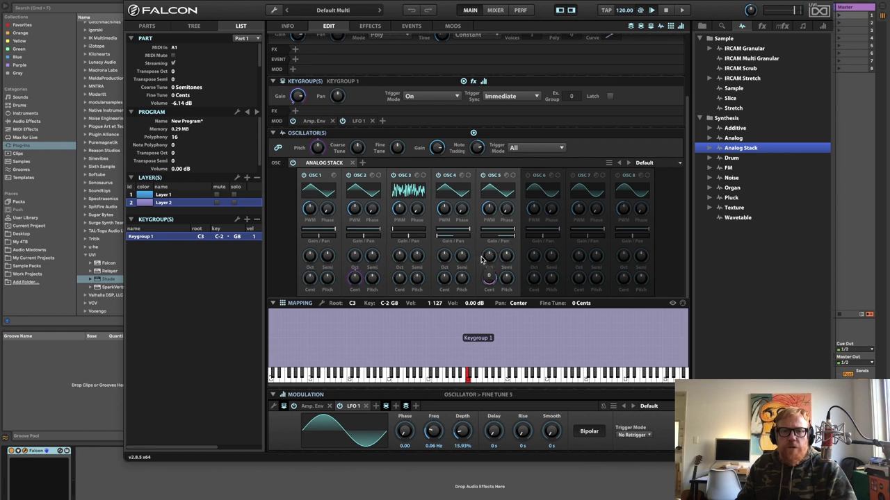
left_click_drag(444, 278, 451, 327)
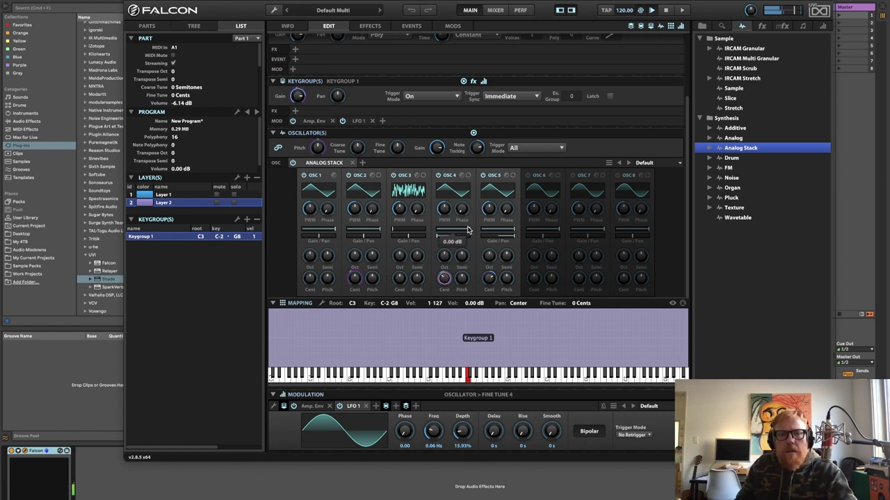
left_click_drag(465, 231, 490, 232)
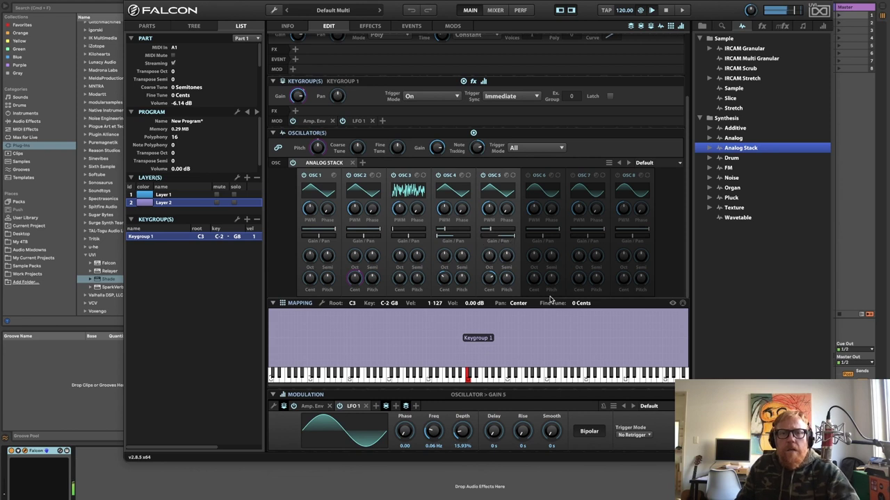
left_click(492, 281)
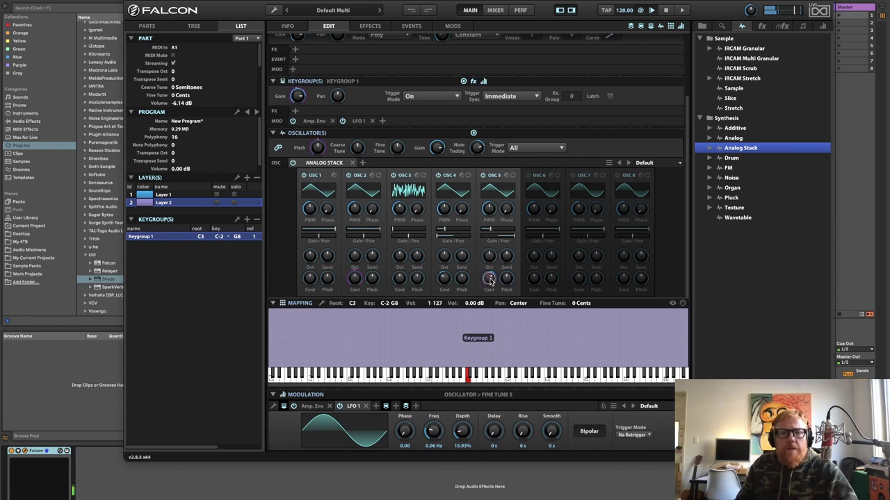
left_click(446, 282)
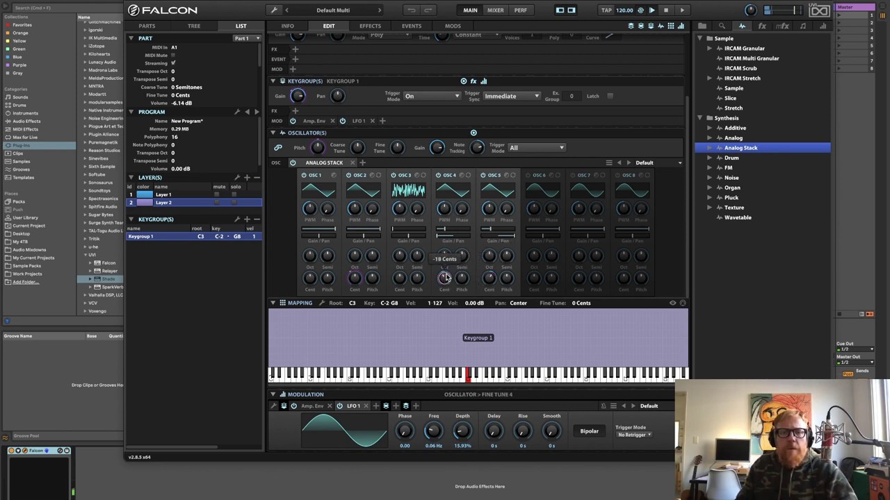
Raise the octave setting of OSC 4 and OSC 5 in the Analog Stack.
mouse_move(588, 281)
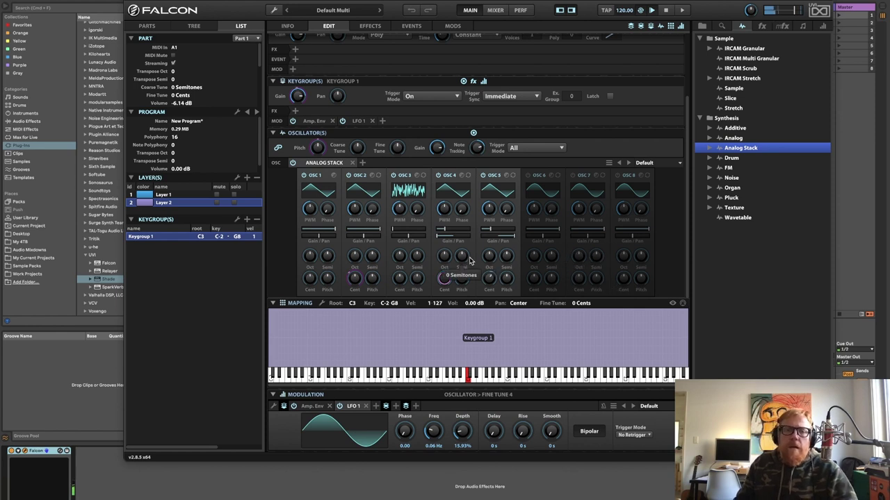
left_click(444, 257)
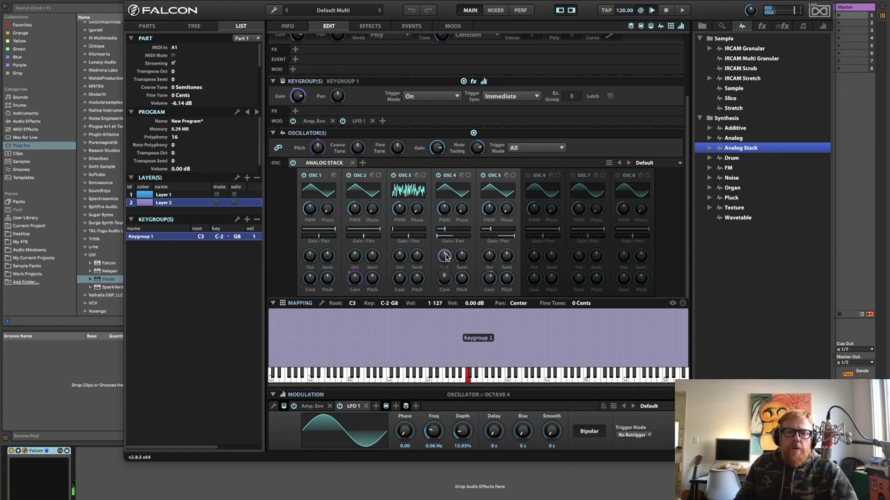
left_click(489, 256)
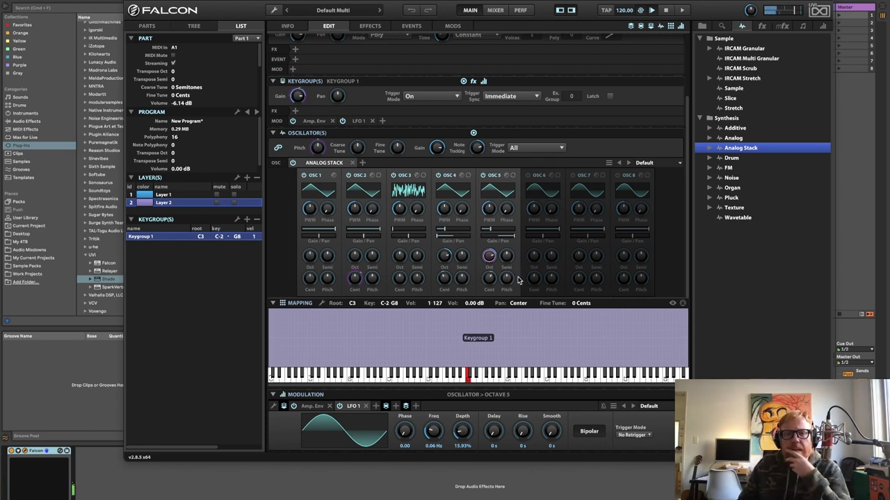
Modulate OSC 5's cent tuning with a new keygroup Drunk modulator, setting its bandwidth to 0.32 Hz and bias to -0.01.
mouse_move(489, 281)
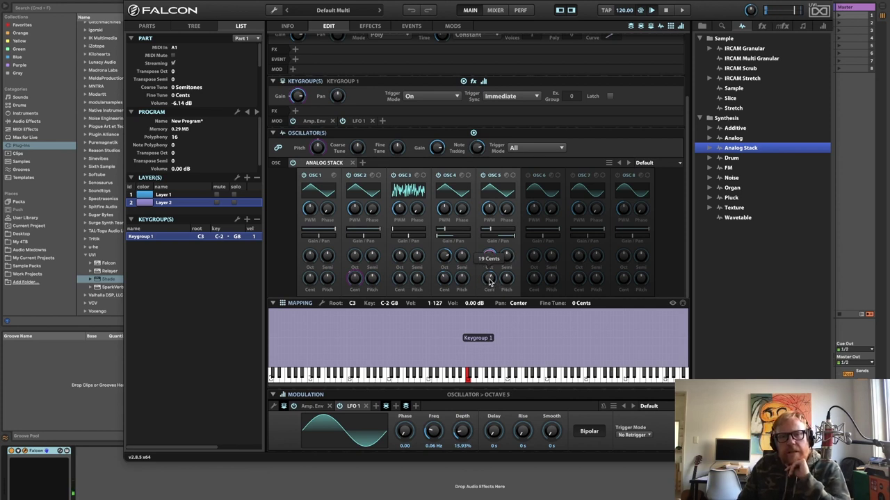
right_click(489, 281)
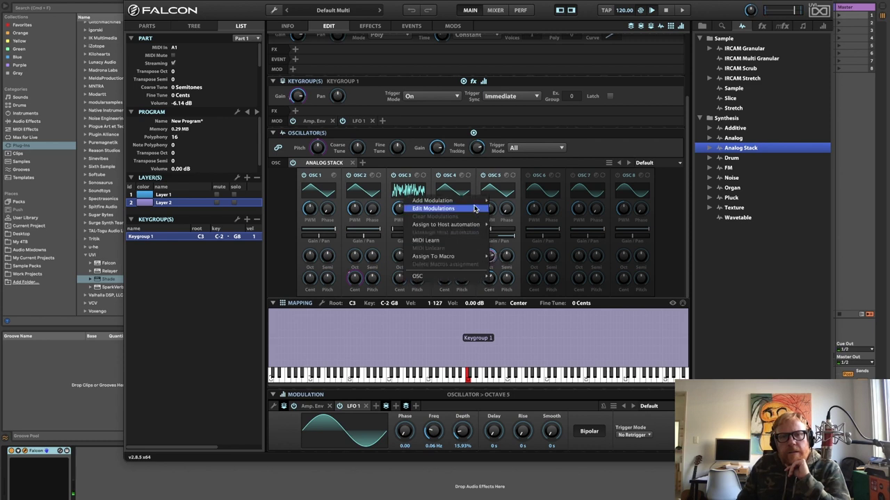
mouse_move(483, 200)
mouse_move(525, 347)
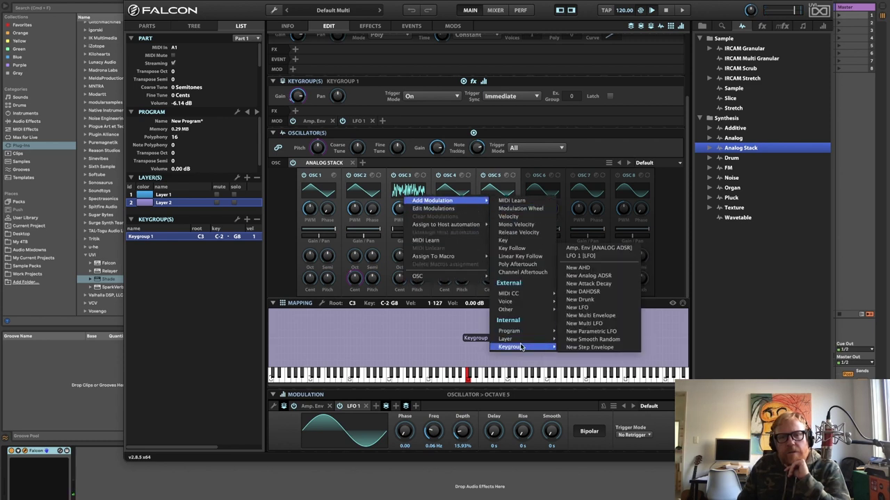
left_click(599, 304)
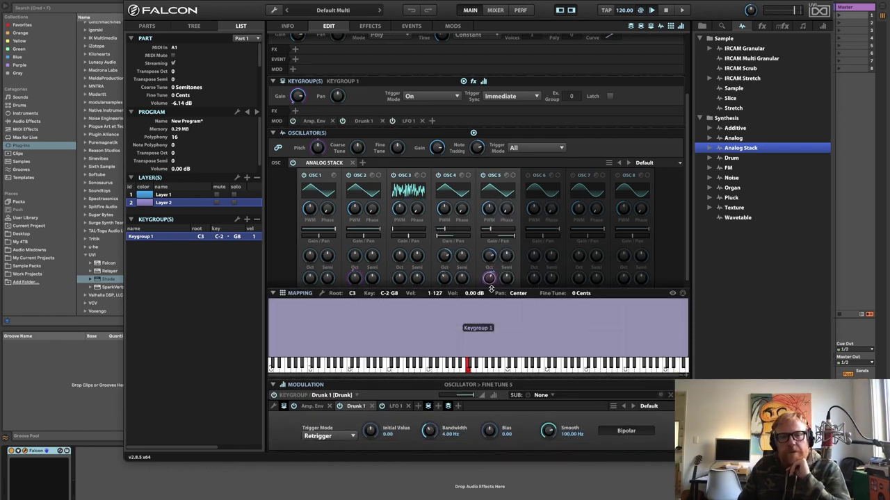
left_click_drag(430, 431, 432, 466)
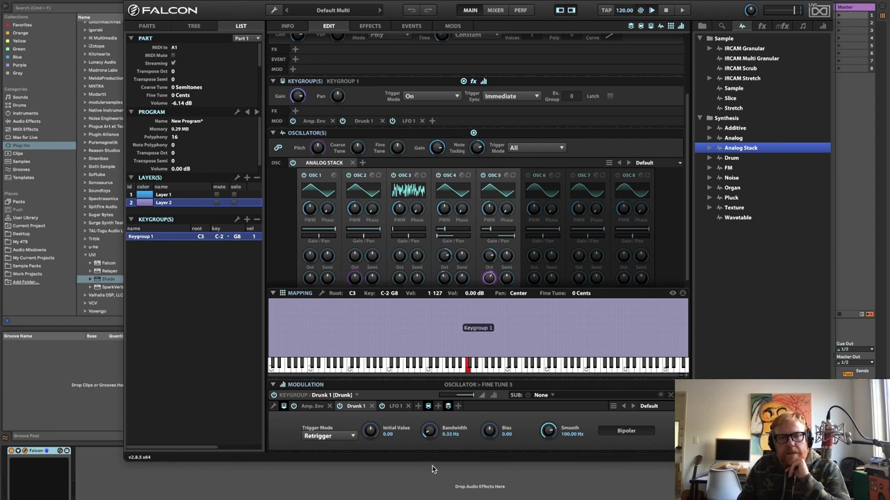
left_click_drag(489, 436, 541, 443)
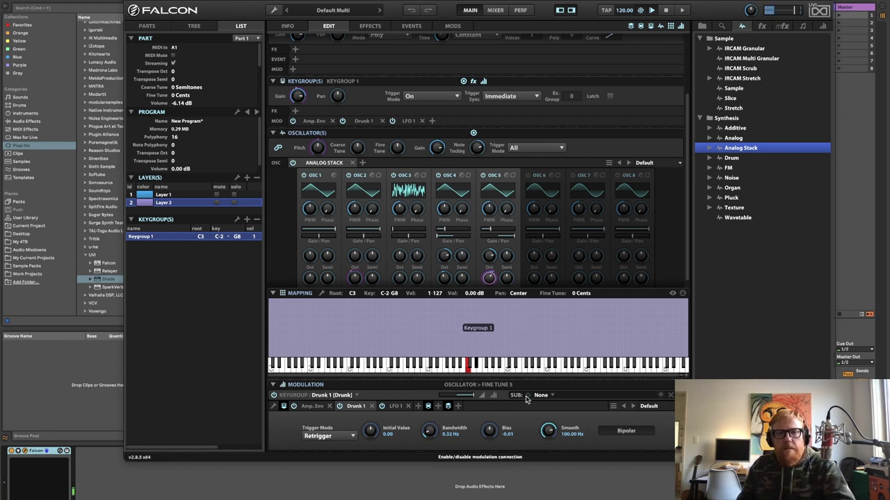
Modulate OSC 4's cent tuning with a second new keygroup Drunk modulator and set its bandwidth to 0.33 Hz.
right_click(455, 283)
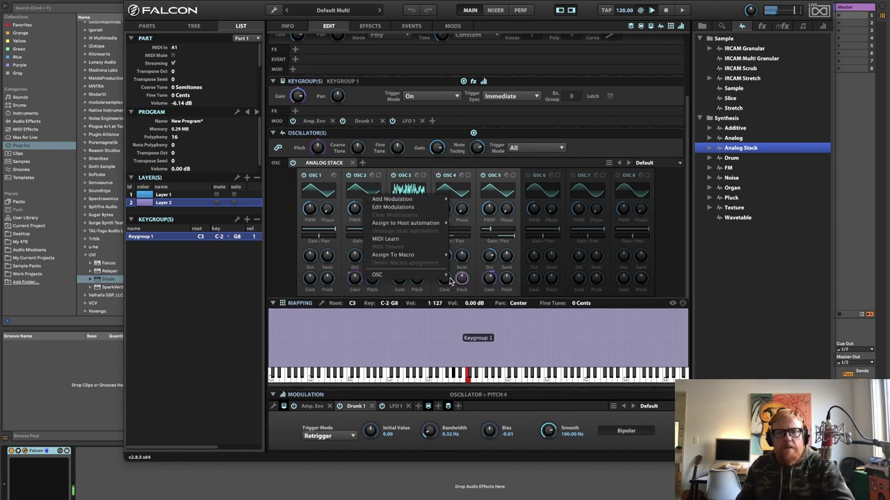
mouse_move(430, 204)
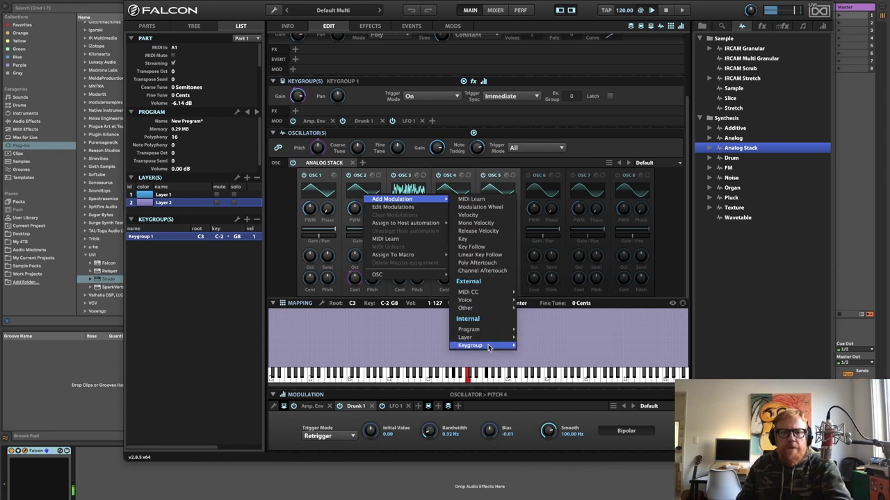
mouse_move(489, 346)
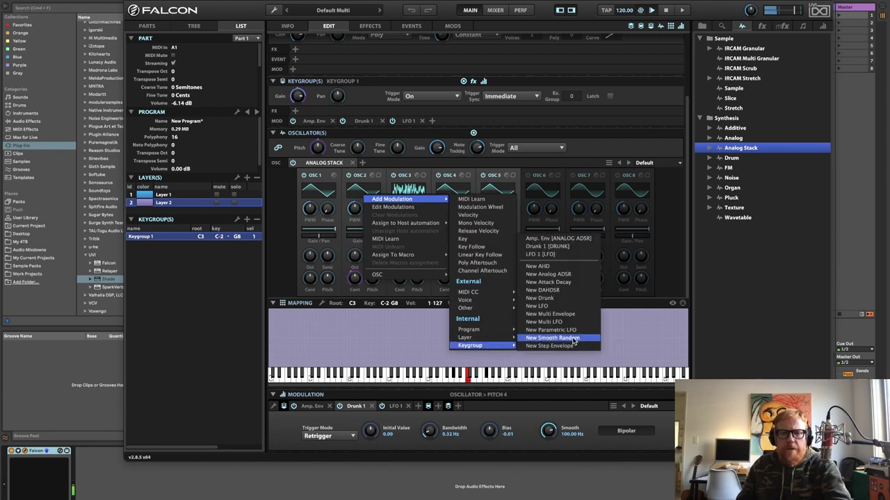
left_click(564, 300)
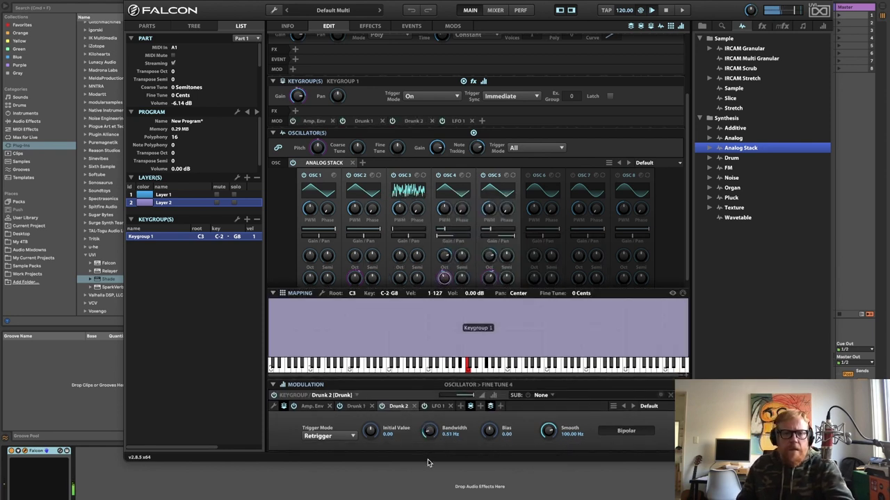
left_click_drag(436, 438, 435, 440)
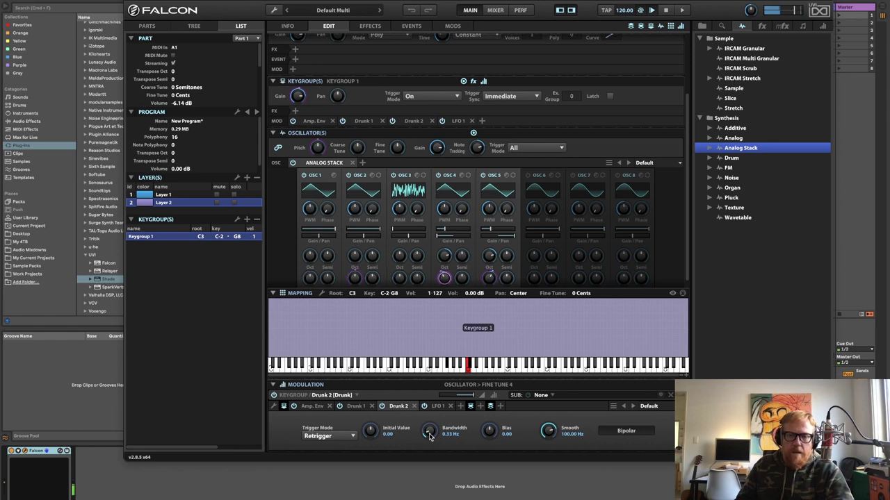
Set the trigger mode of both Drunk modulators to No Retrigger.
left_click(320, 437)
left_click(332, 449)
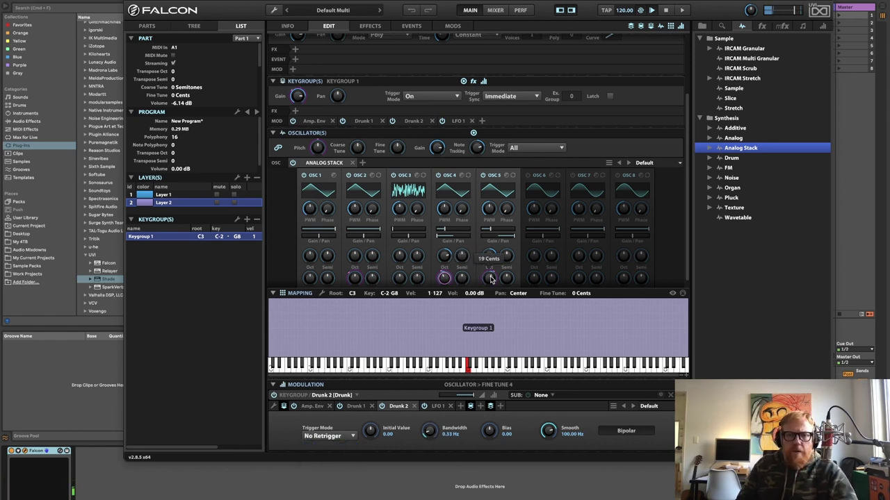
left_click(490, 278)
left_click(343, 436)
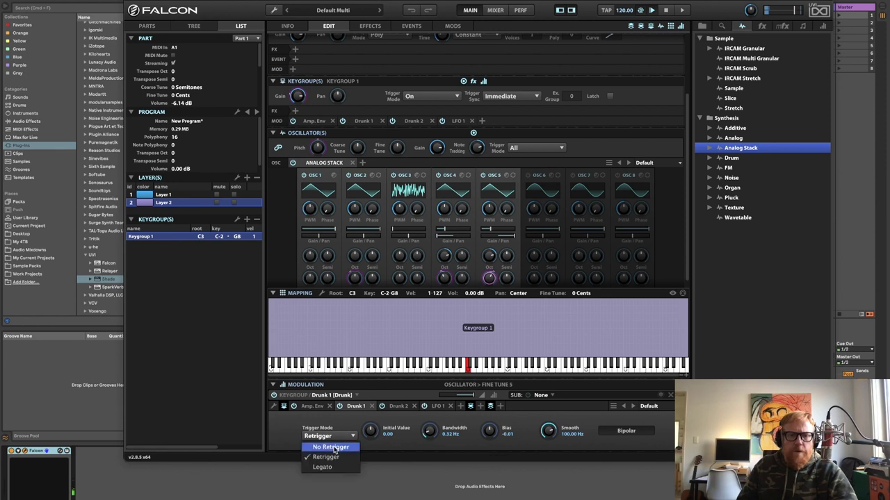
left_click(331, 447)
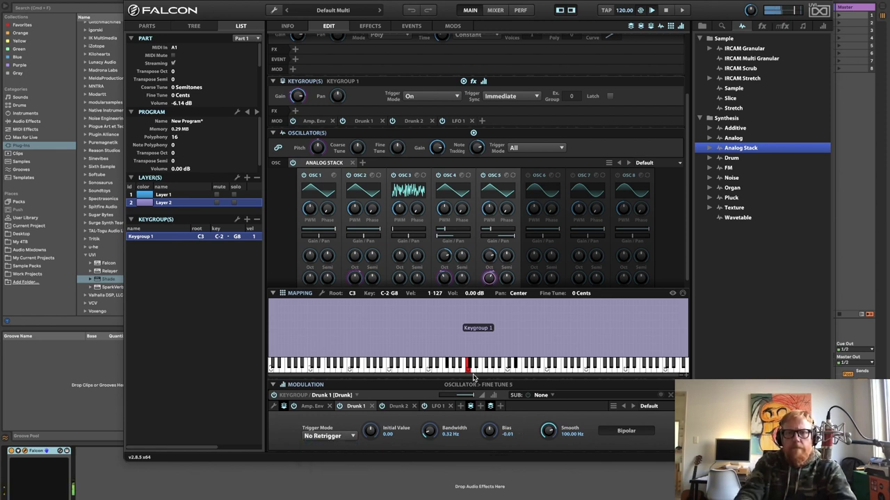
Rebalance the gains of OSC 4 and OSC 5 to moderate levels, with OSC 5 at about -5.66 dB.
left_click(487, 232)
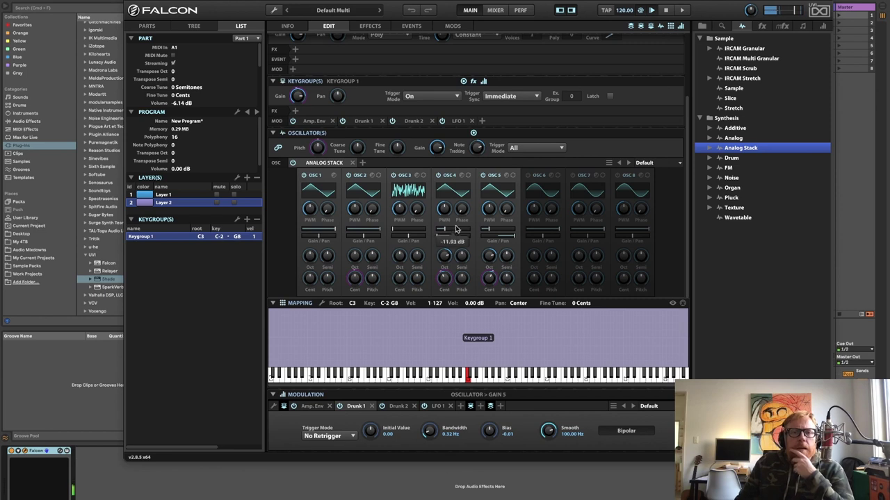
mouse_move(448, 230)
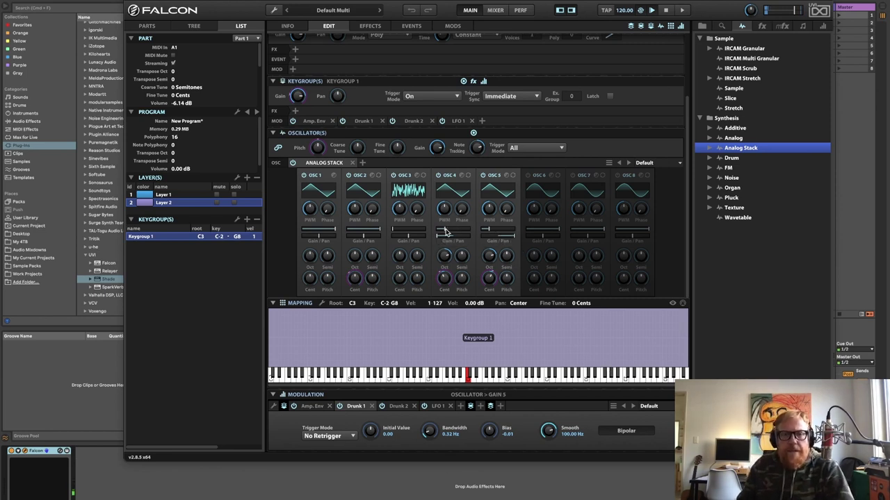
left_click_drag(447, 232, 437, 232)
left_click(484, 230)
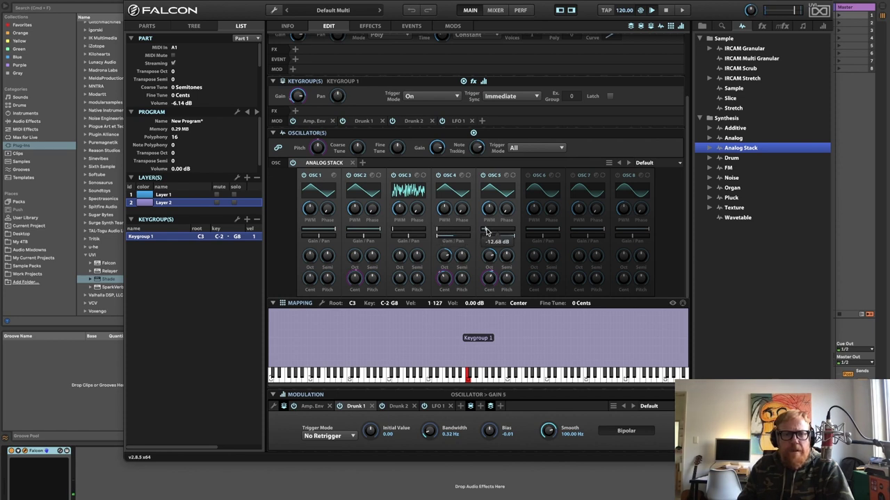
left_click(449, 232)
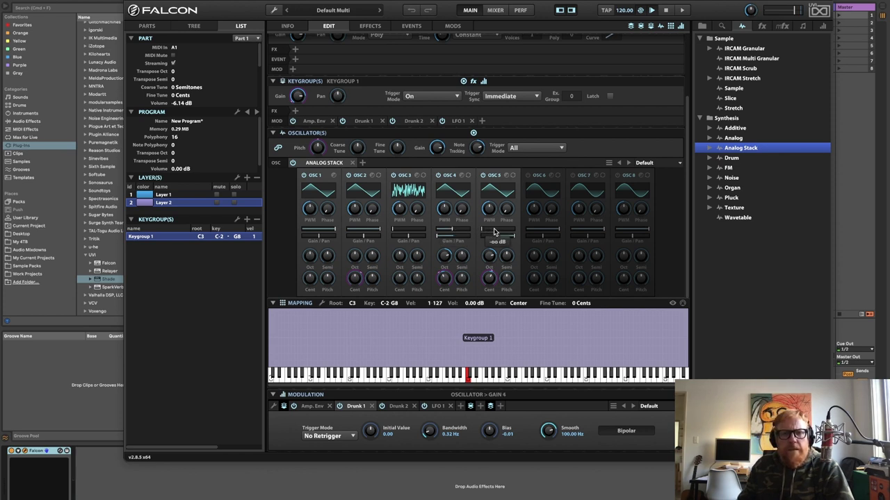
left_click(498, 232)
Add a new keygroup Analog ADSR envelope as modulation on OSC 4's gain.
right_click(450, 230)
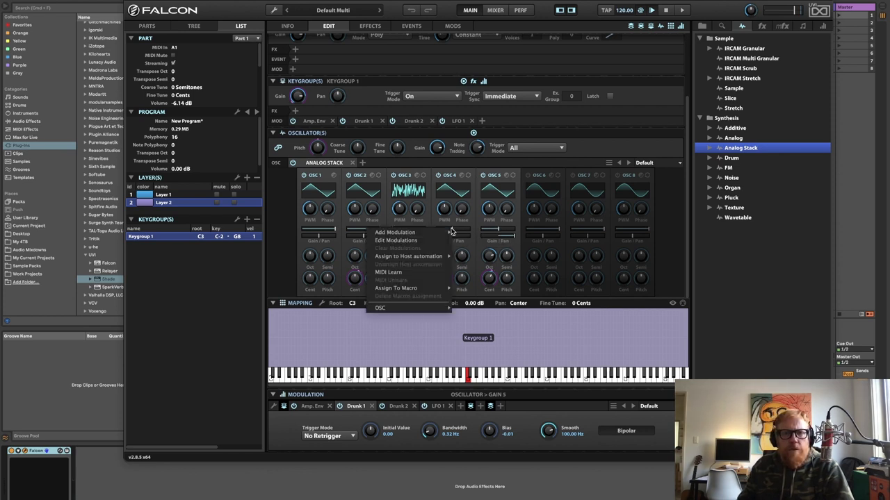
mouse_move(446, 232)
mouse_move(517, 380)
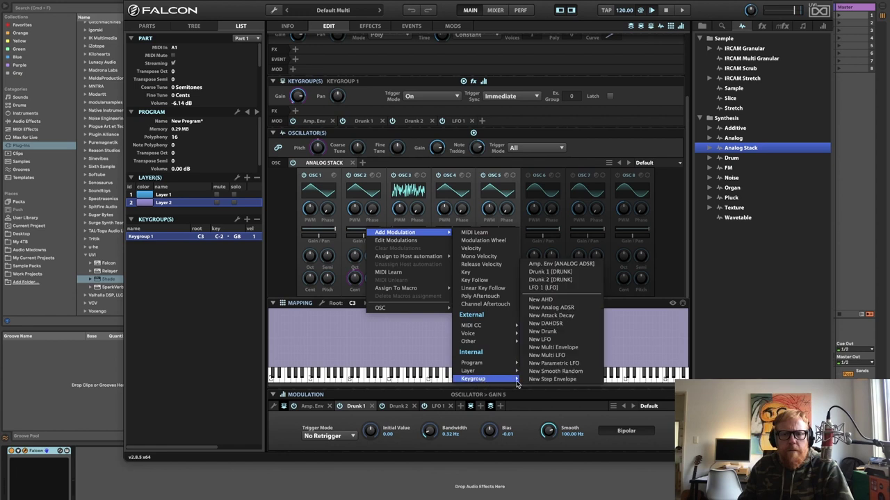
left_click(572, 309)
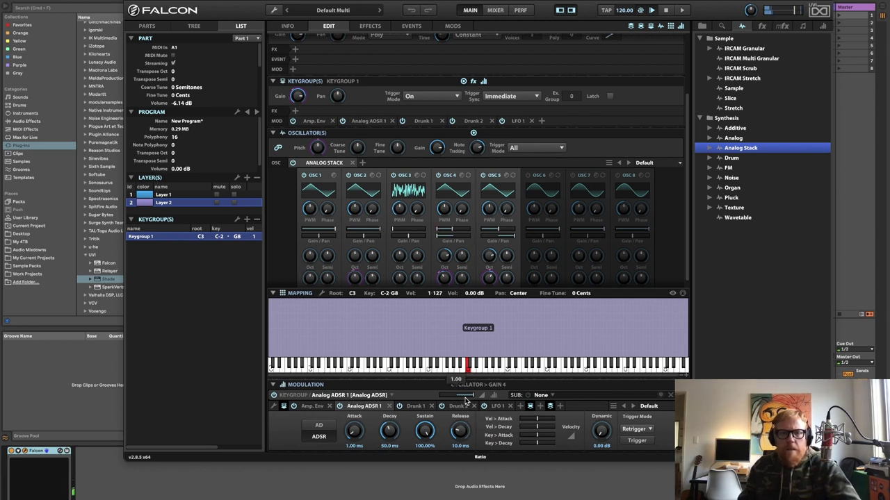
Shape the Analog ADSR with 1.12 s attack, 2.96 s decay, 46.19% sustain and 2.02 s release.
left_click_drag(354, 433, 365, 331)
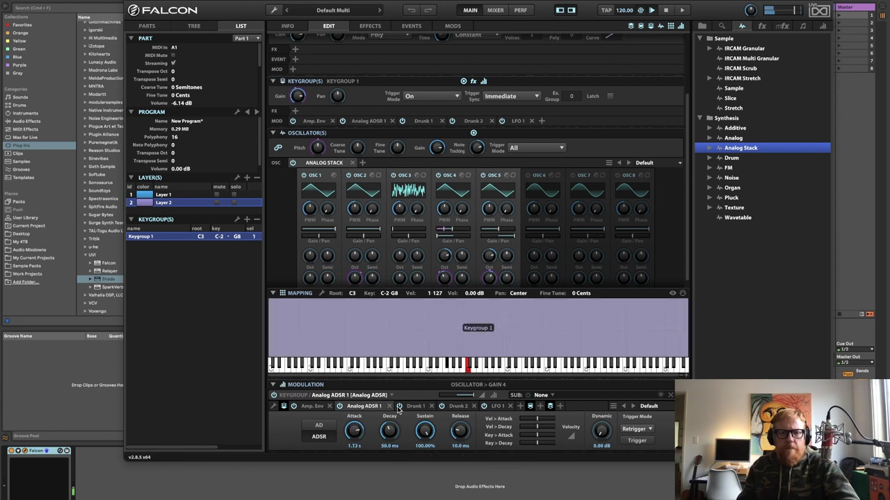
left_click_drag(457, 433, 497, 361)
left_click_drag(426, 429, 426, 495)
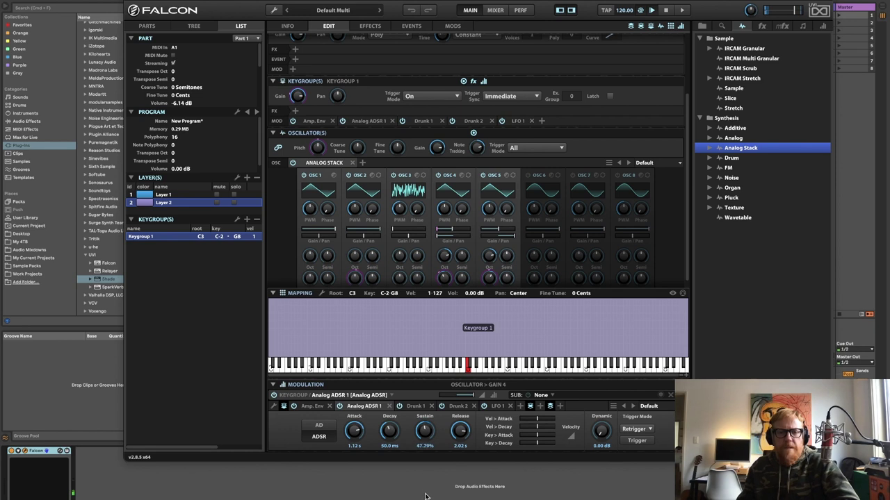
left_click_drag(392, 430, 405, 375)
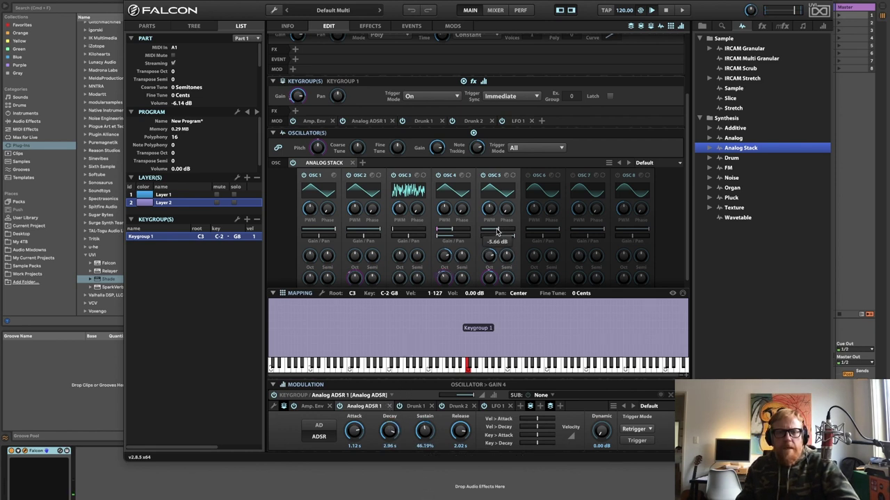
Assign the existing Analog ADSR 1 to OSC 5's gain and lengthen the envelope's attack to 1.64 s.
left_click(497, 231)
right_click(496, 229)
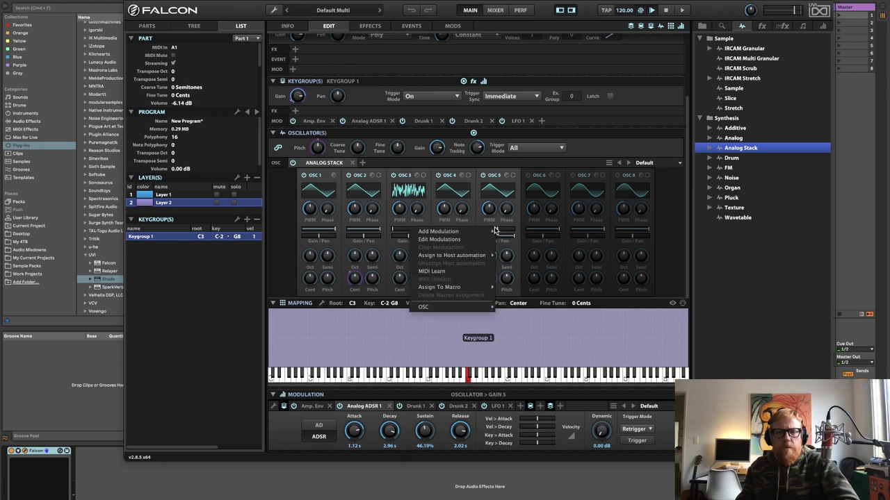
mouse_move(491, 255)
mouse_move(480, 231)
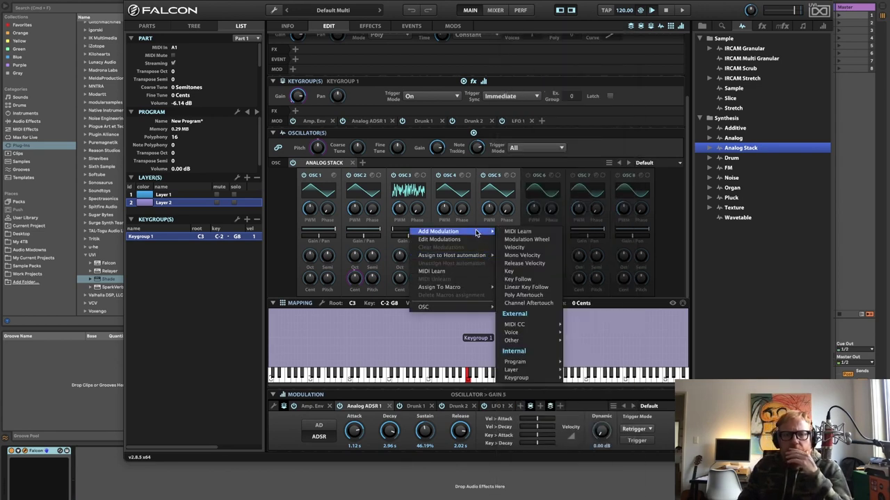
mouse_move(528, 380)
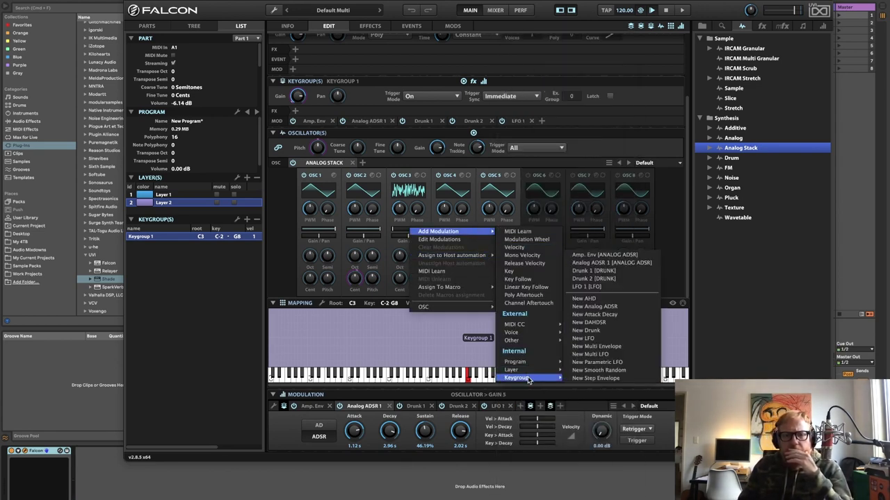
left_click(637, 264)
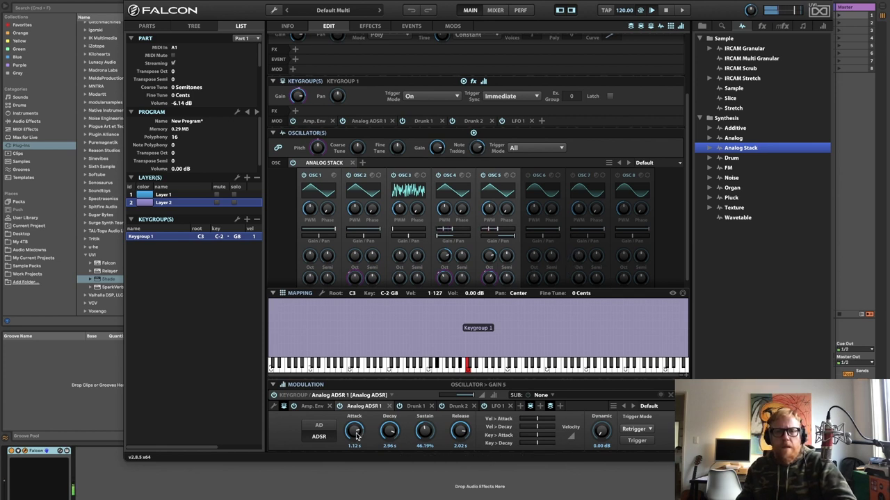
left_click_drag(356, 436, 357, 431)
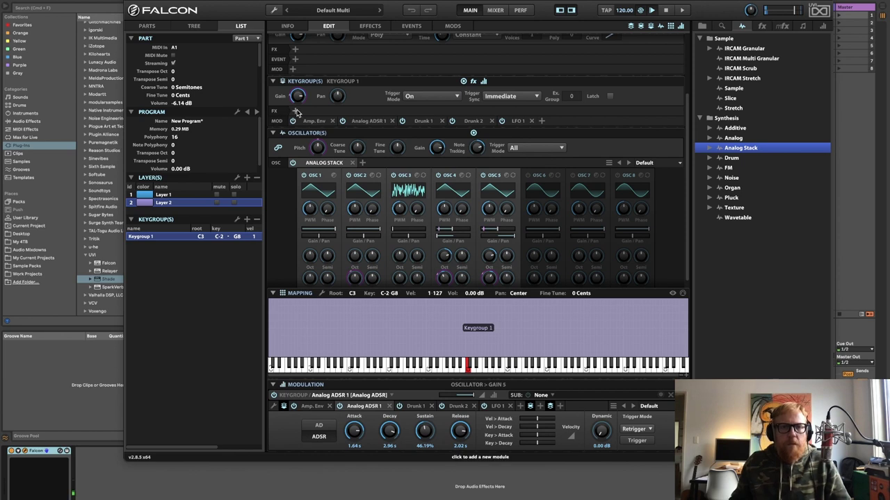
Add a Redux effect with its Default preset to the effects of Layer 2's Keygroup 1.
scroll(297, 112, "up", 3)
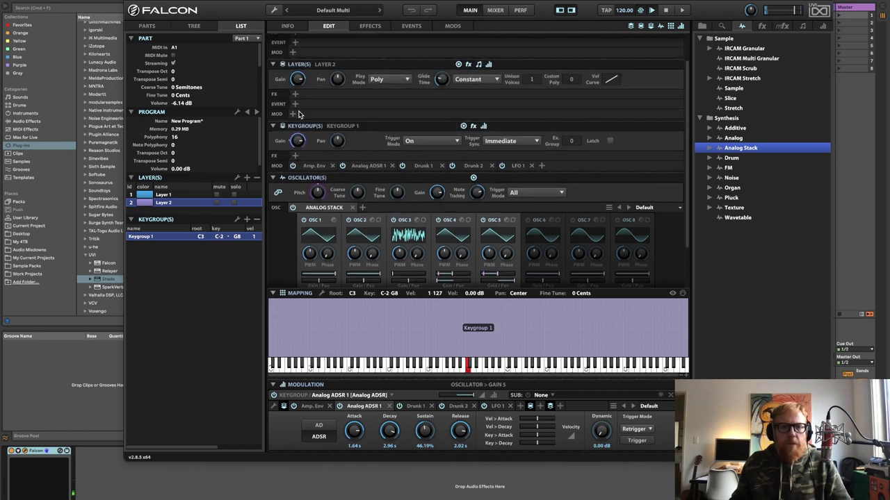
left_click(296, 157)
mouse_move(343, 201)
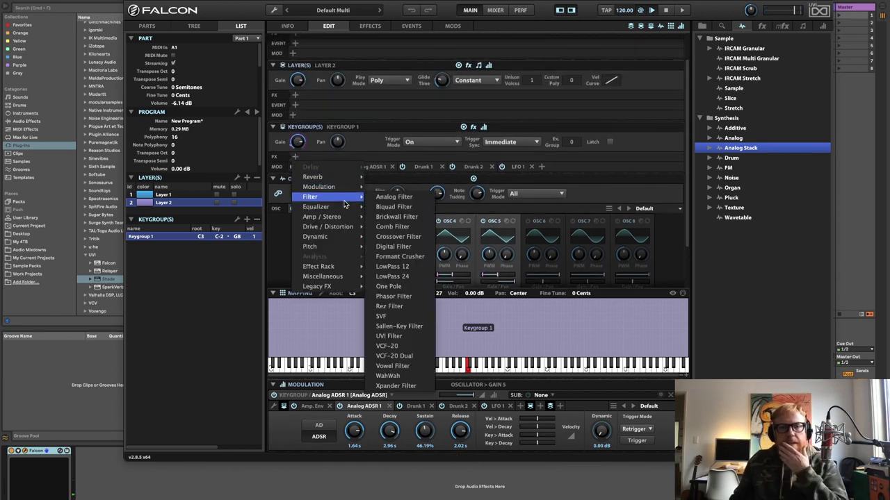
mouse_move(347, 228)
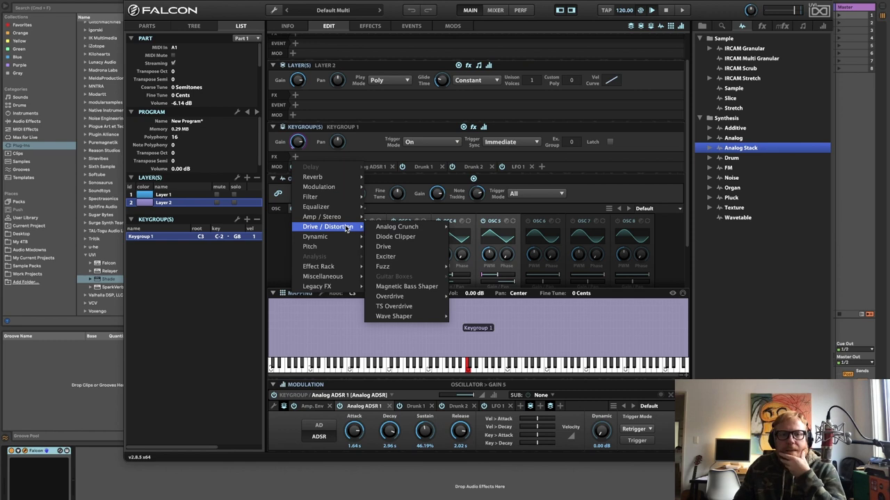
mouse_move(340, 281)
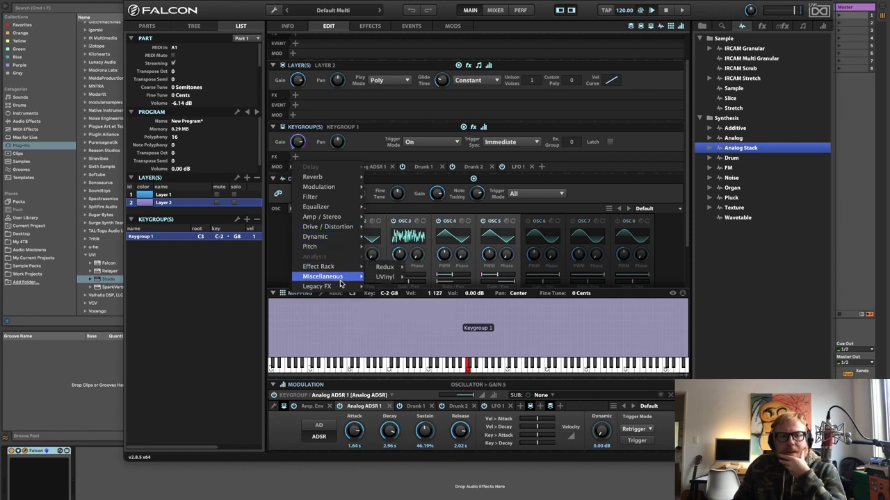
mouse_move(388, 270)
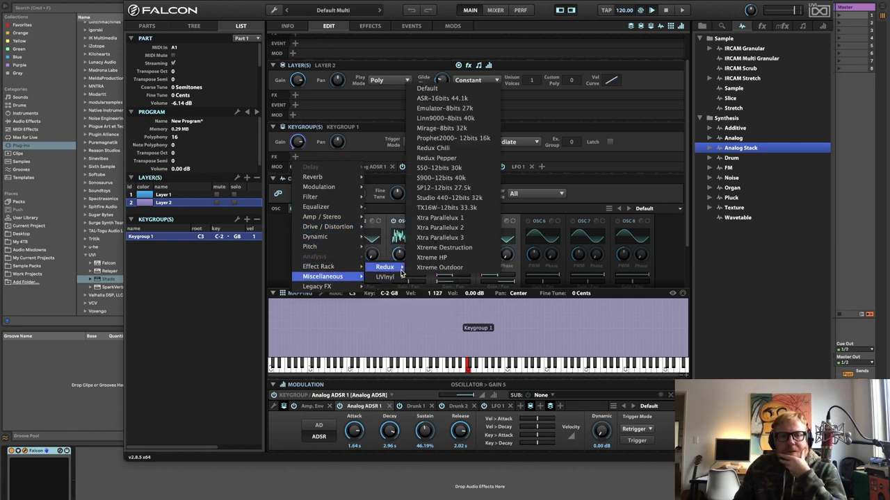
left_click(435, 88)
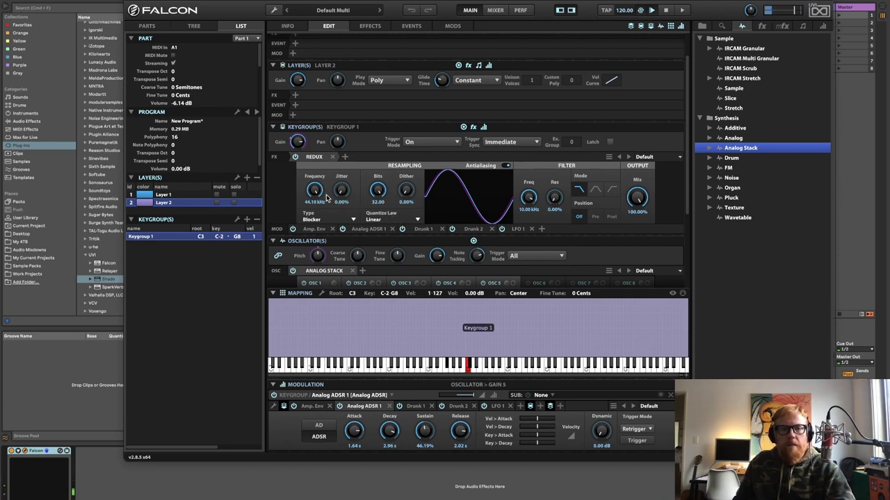
Lower the Redux resampling frequency to about 18 kHz and open the keygroup modulation sources for that parameter.
left_click_drag(314, 191, 313, 213)
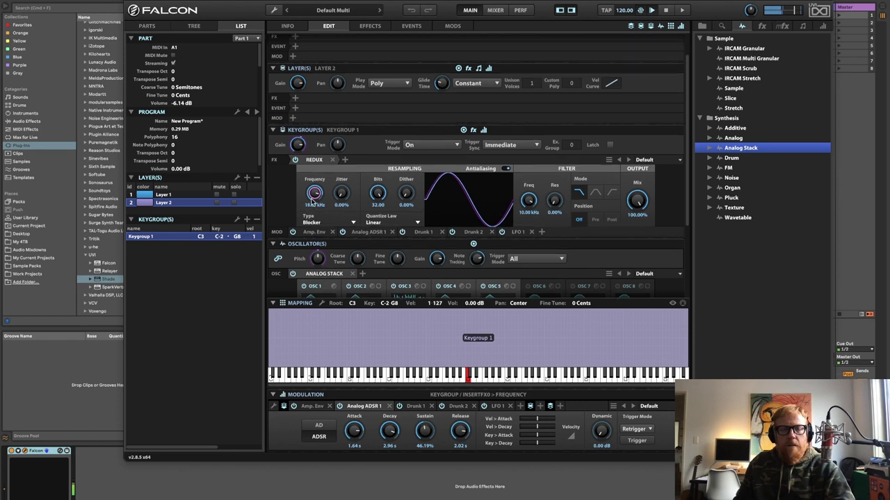
right_click(314, 190)
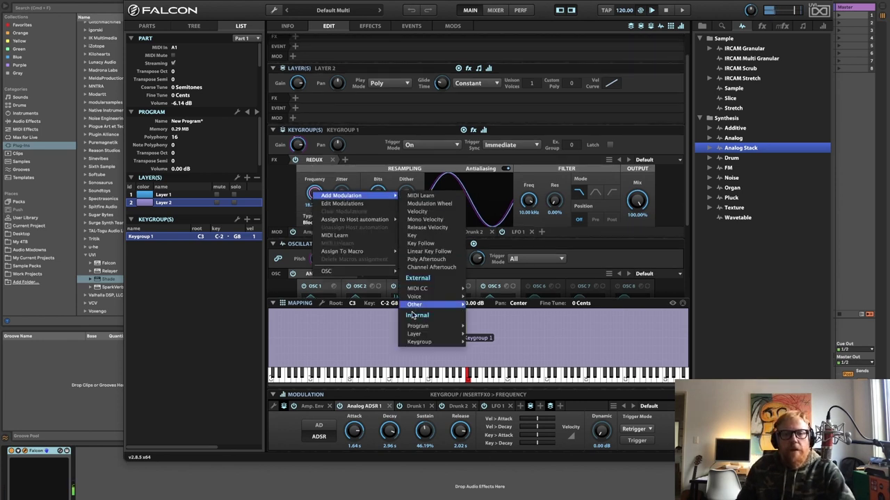
mouse_move(431, 341)
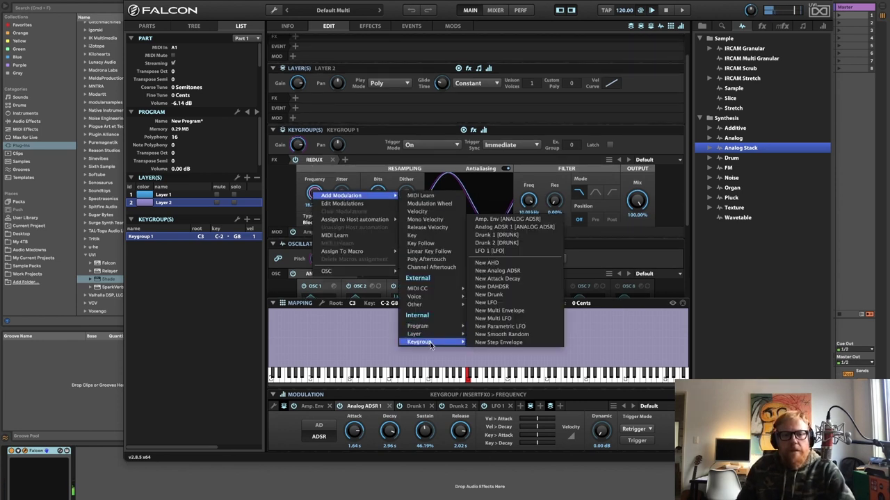
Add a new keygroup Smooth Random modulator to the Redux frequency, with depth about 23.97% and rate about 0.02 Hz.
left_click(514, 334)
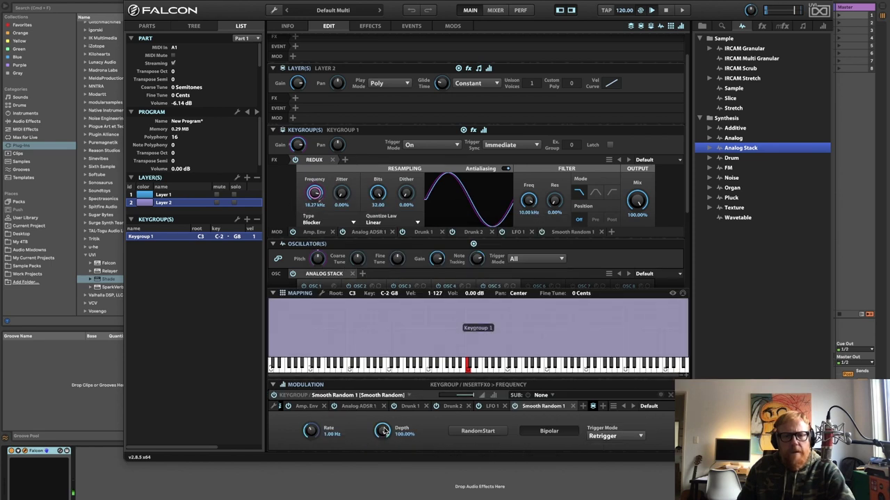
left_click_drag(383, 428, 382, 433)
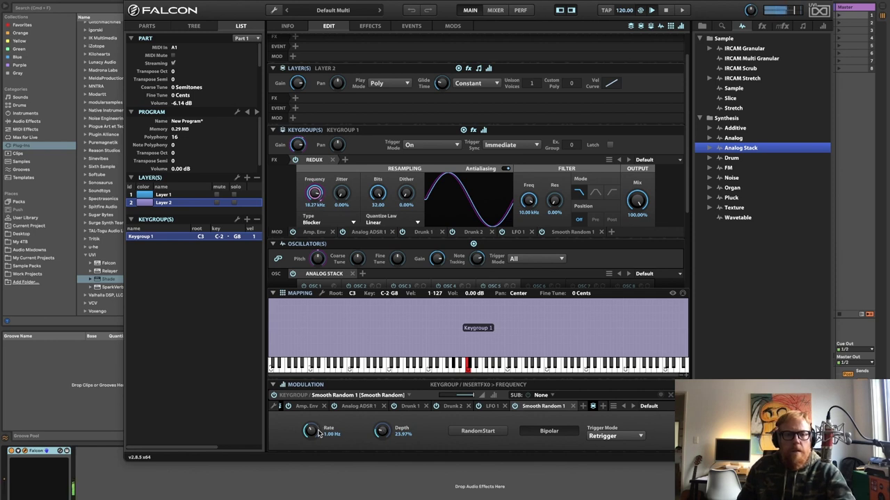
left_click_drag(310, 430, 312, 432)
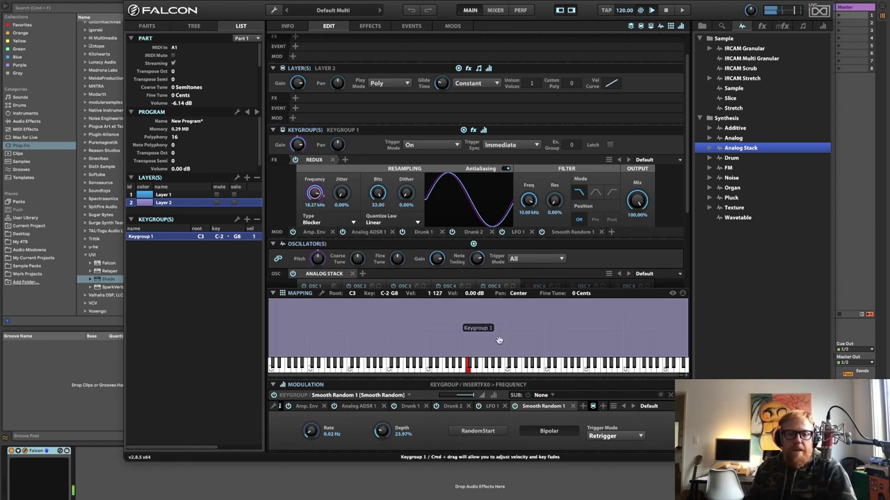
Reduce the Drunk 1 modulation amount on the OSC 5 fine tune in the Analog Stack.
scroll(658, 278, "down", 4)
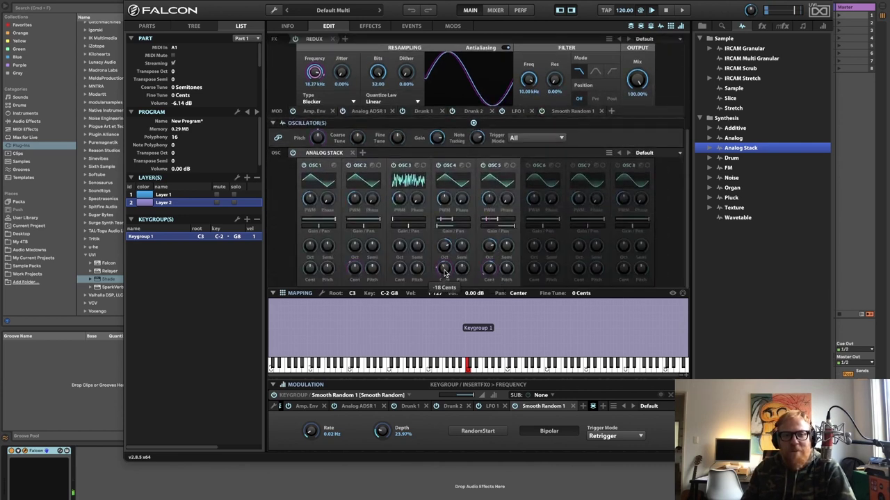
left_click(490, 271)
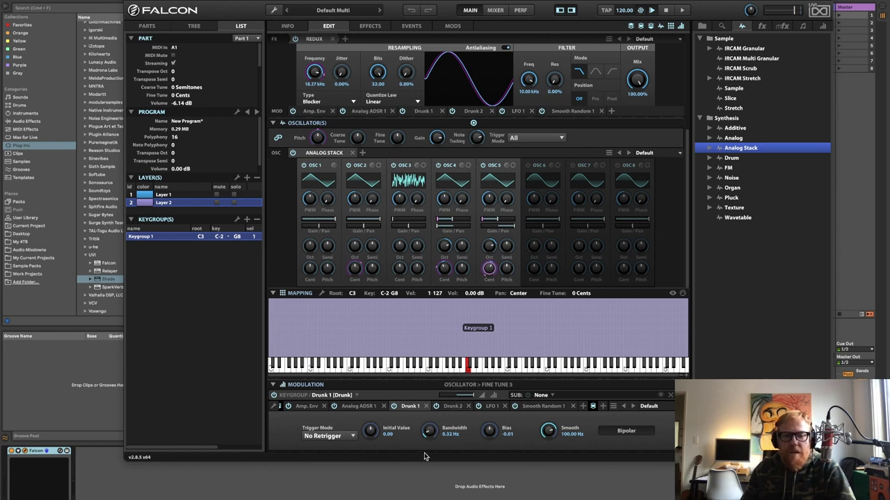
mouse_move(455, 396)
left_click_drag(465, 397, 461, 395)
Reduce the Drunk 2 modulation amount on the OSC 4 fine tune.
left_click(449, 268)
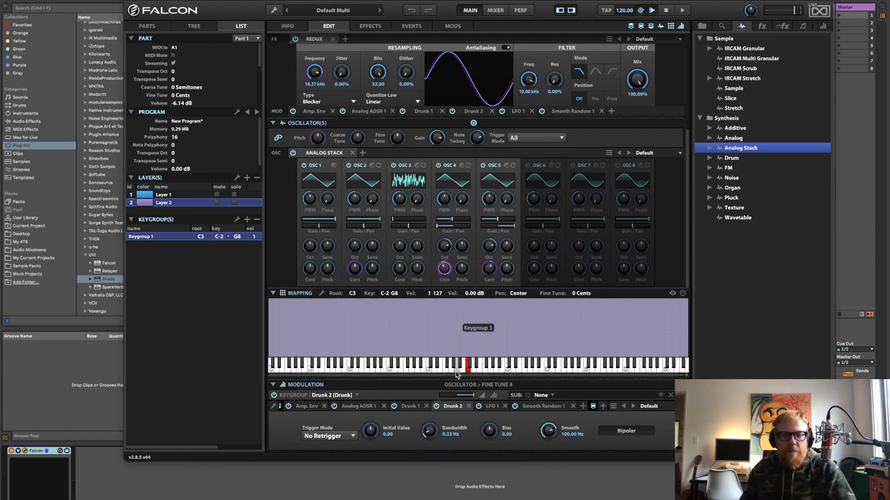
left_click_drag(462, 396, 461, 398)
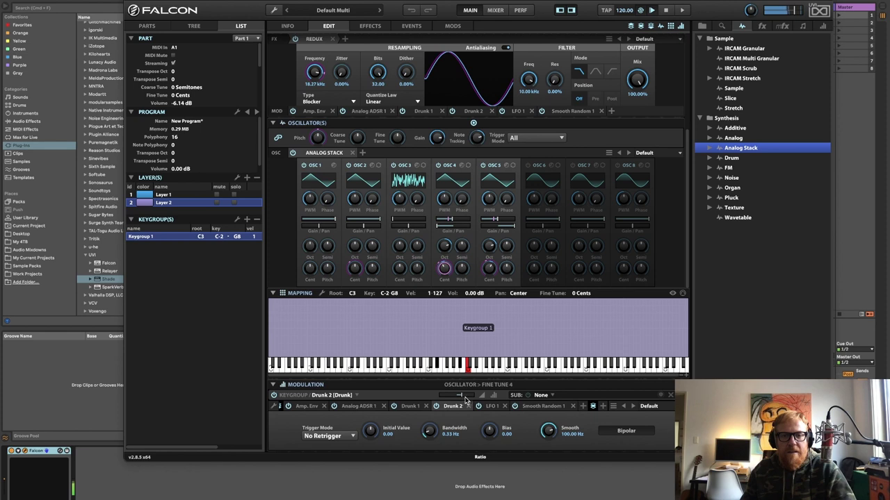
left_click_drag(473, 398, 473, 398)
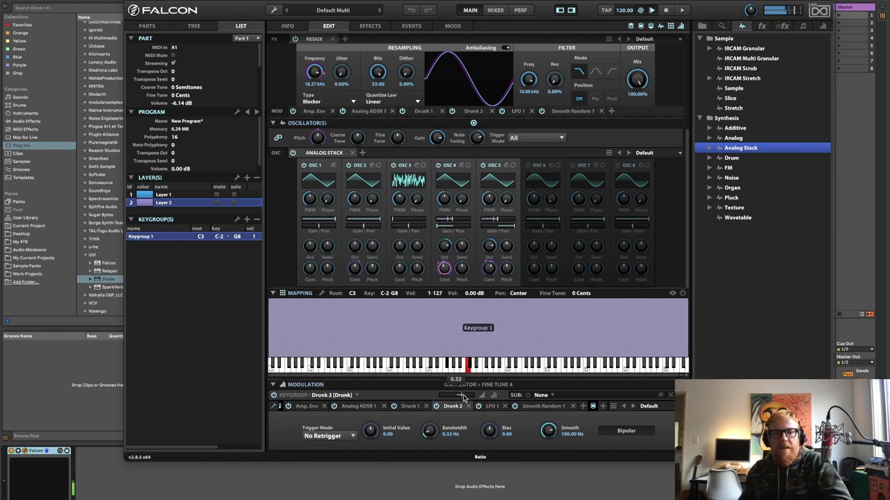
left_click_drag(464, 397, 462, 398)
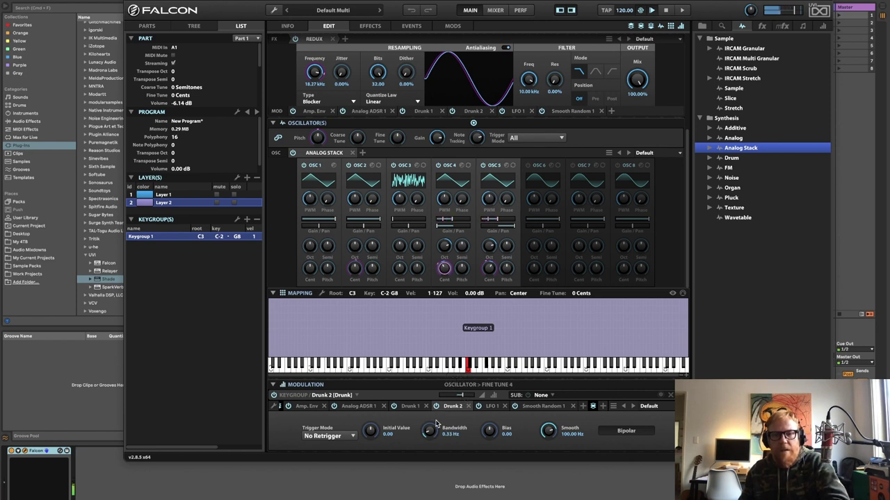
Set the trigger mode of both the Drunk 1 and Drunk 2 modulators to Retrigger.
left_click(488, 268)
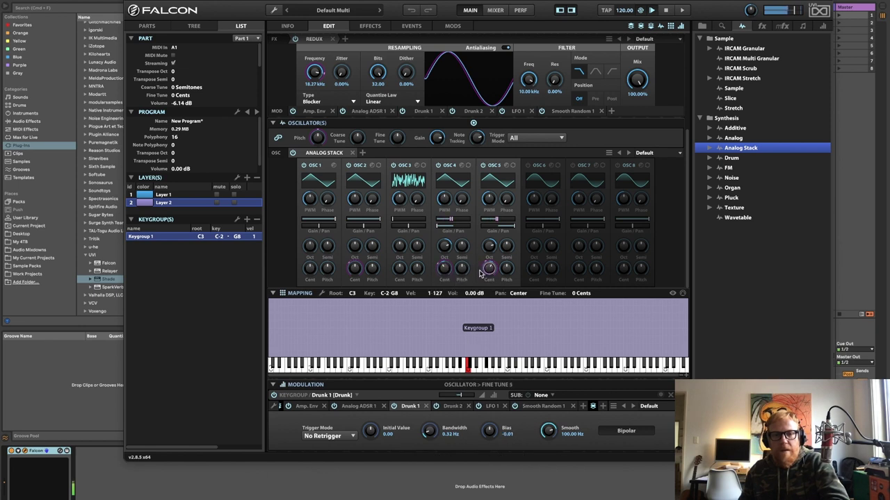
mouse_move(490, 271)
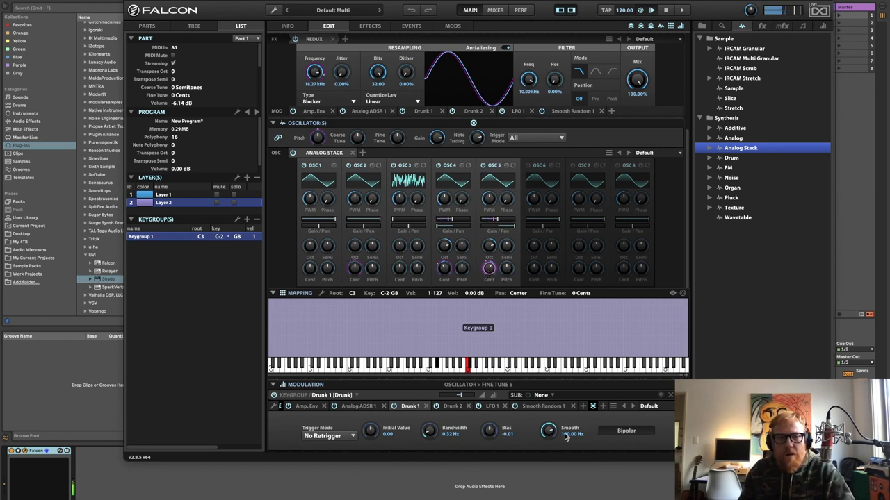
left_click(337, 436)
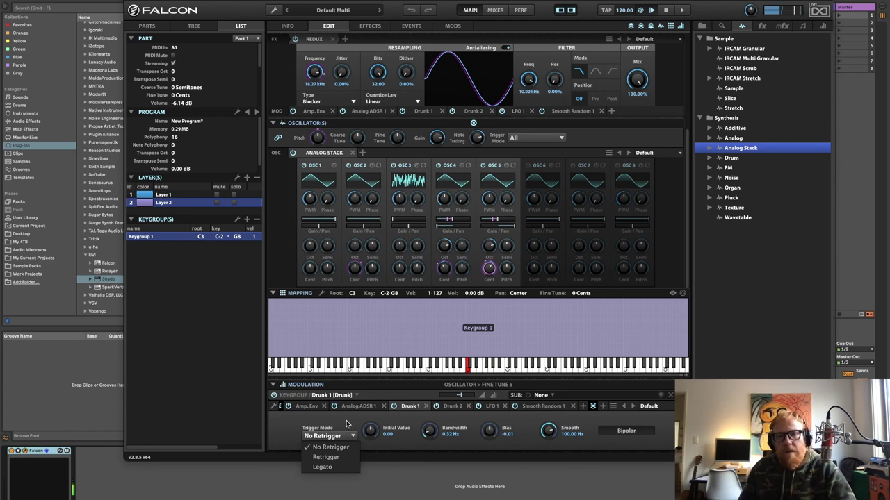
left_click(337, 458)
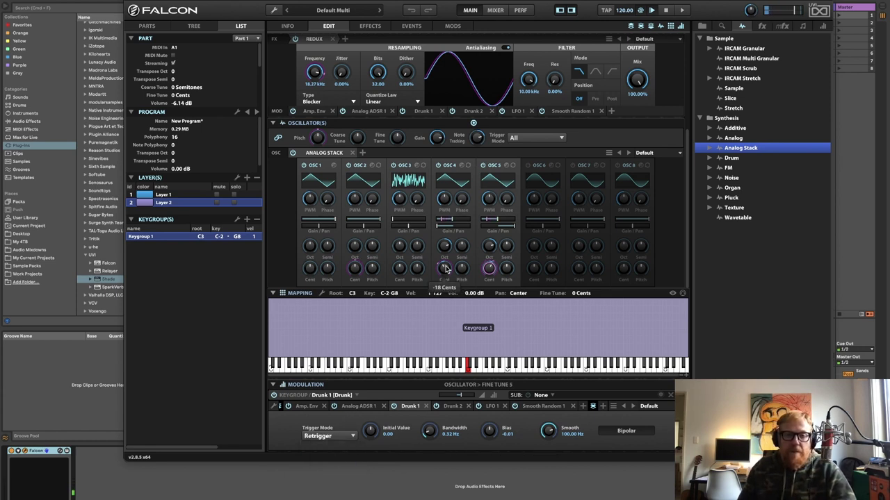
right_click(445, 269)
left_click(446, 270)
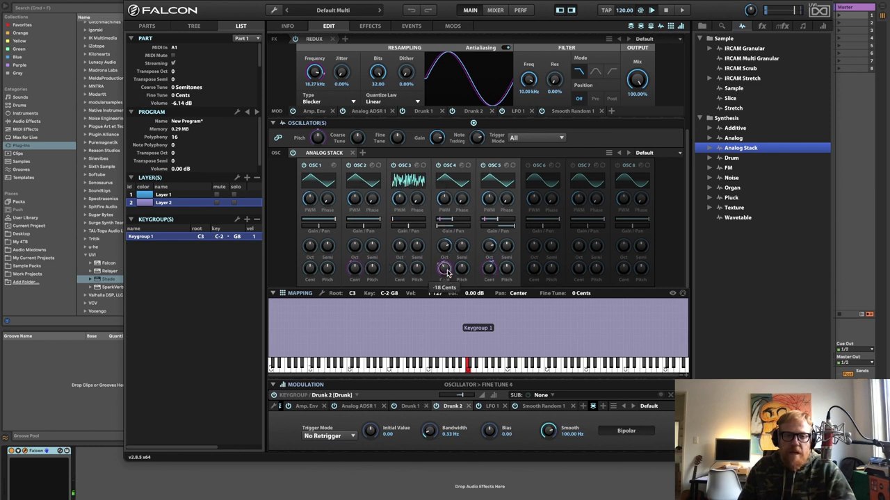
left_click(337, 437)
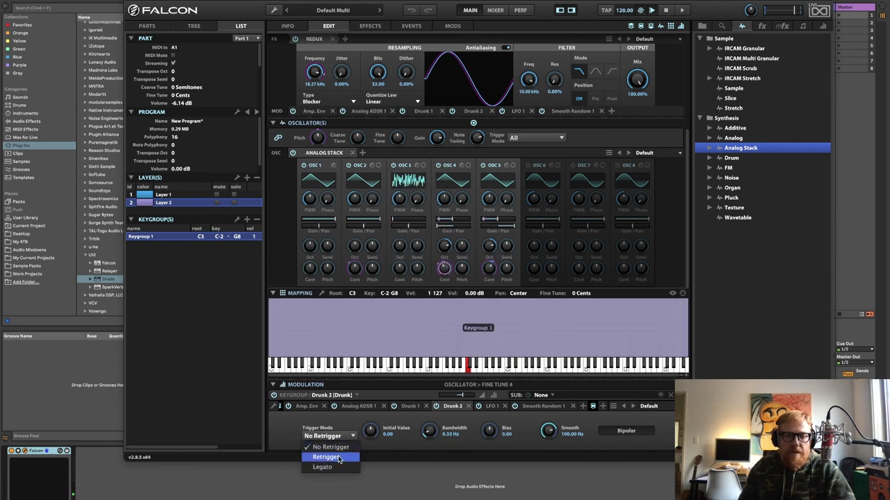
left_click(338, 458)
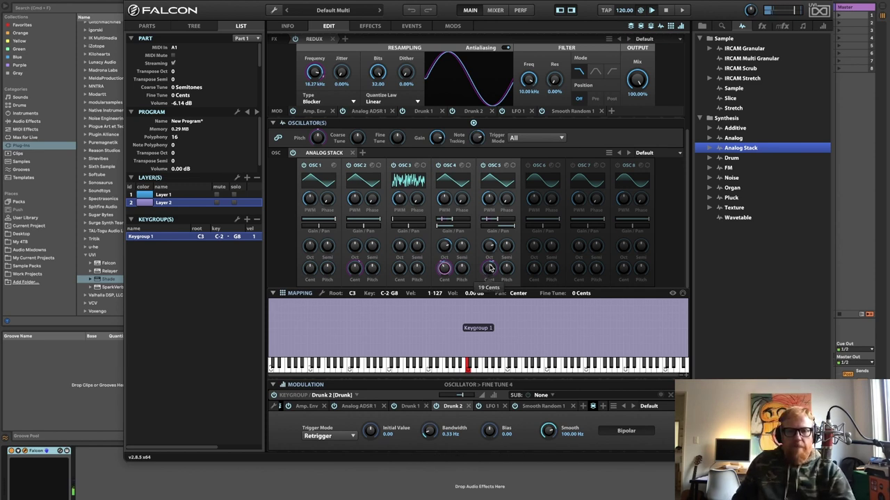
Fine-adjust the Drunk 1 modulation amount on the OSC 5 fine tune.
left_click(488, 268)
left_click_drag(459, 396, 461, 396)
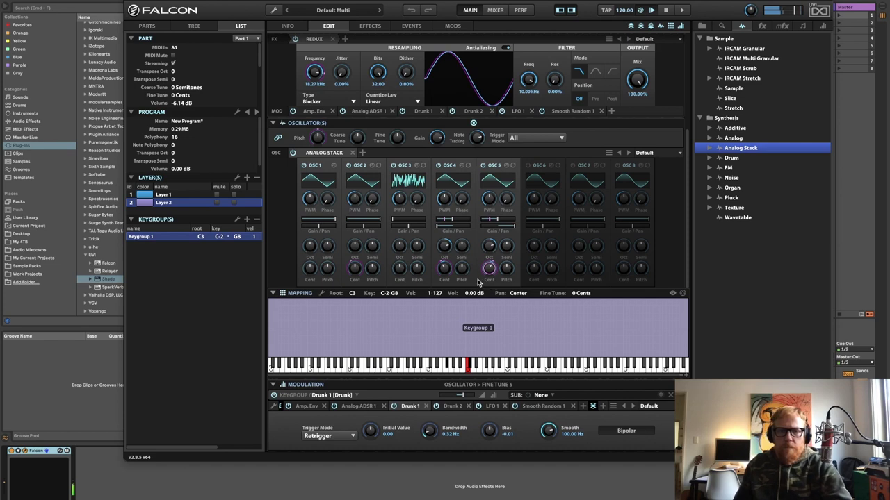
mouse_move(445, 273)
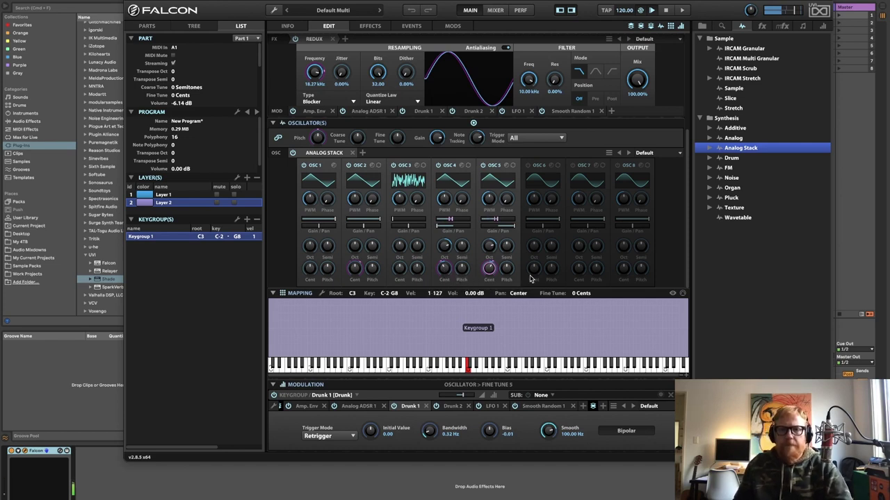
Set the gain of OSC 5 to -10 dB.
mouse_move(499, 242)
mouse_move(496, 226)
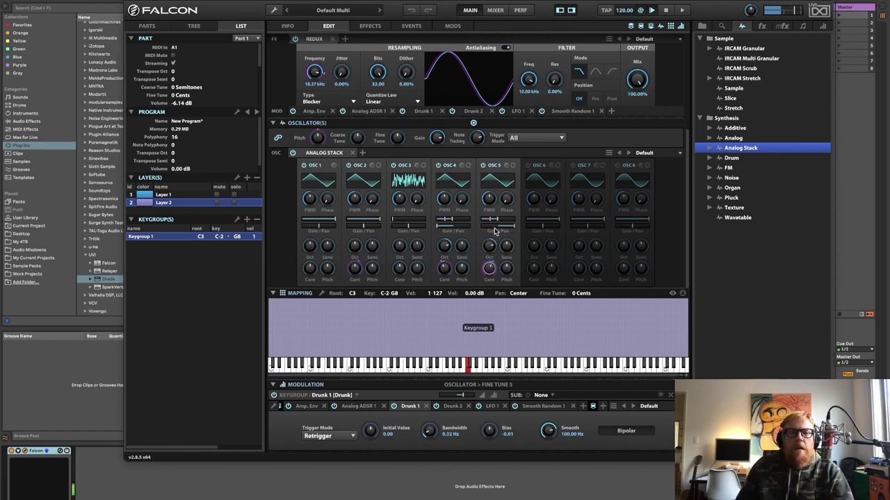
left_click(498, 221)
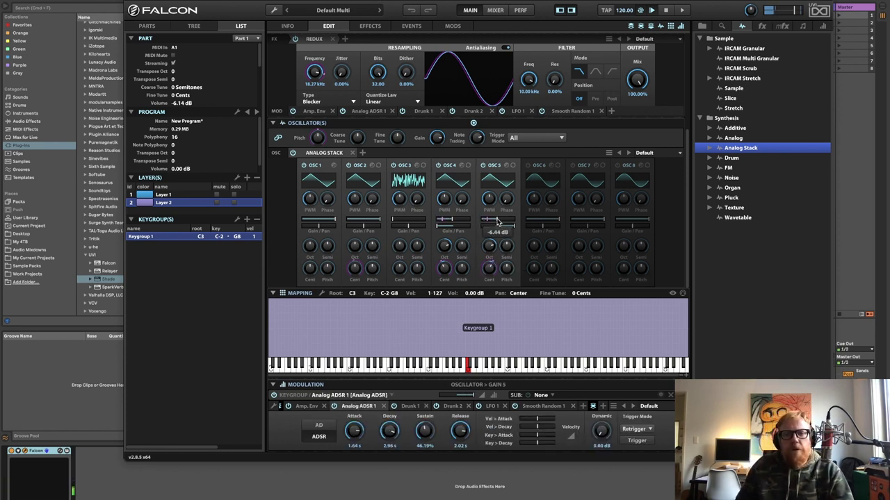
right_click(494, 221)
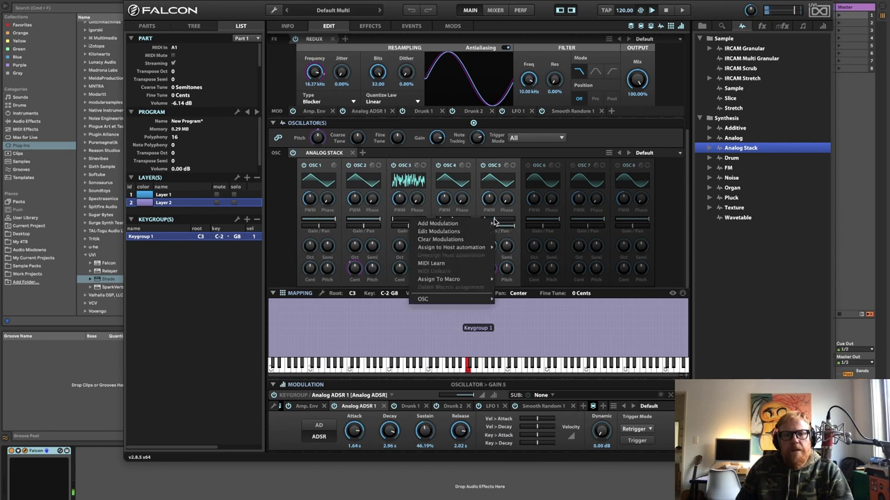
left_click(497, 221)
left_click_drag(496, 221, 495, 220)
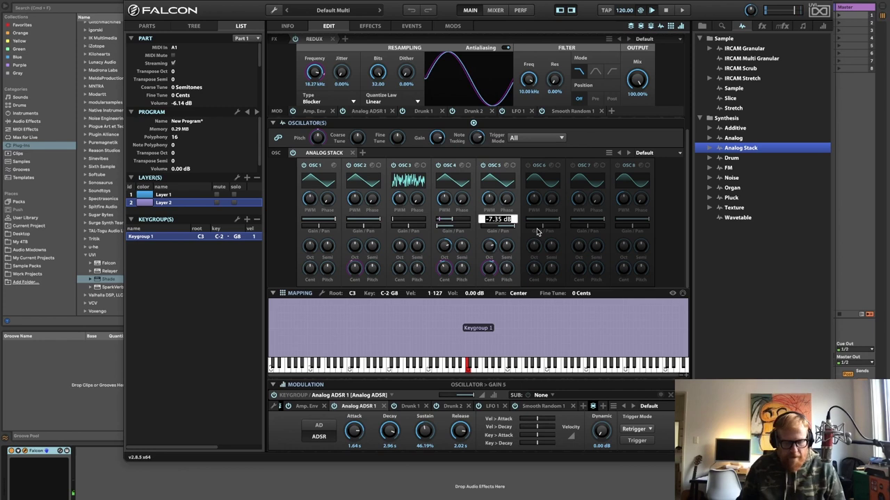
key("BackSpace")
key("Return")
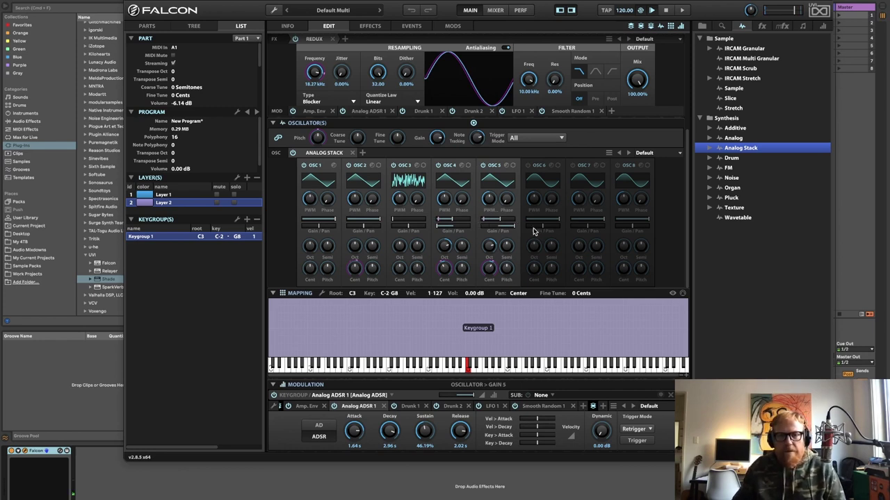
double_click(498, 221)
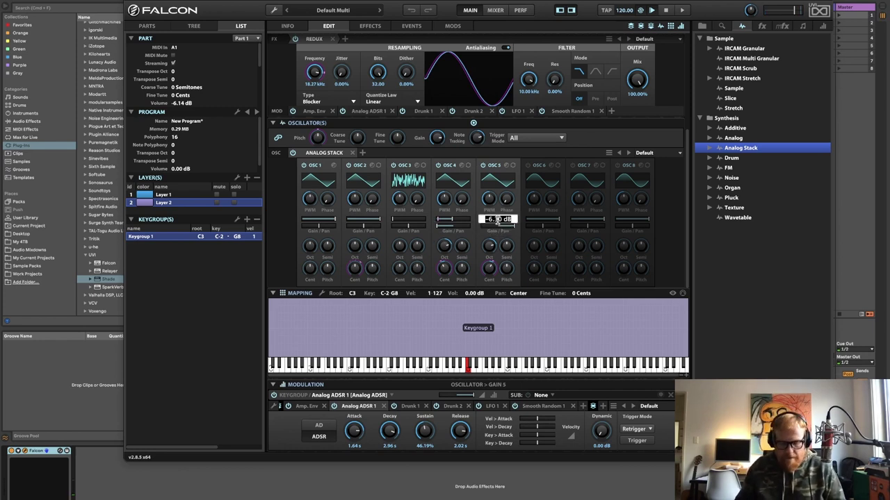
key("BackSpace")
key("Return")
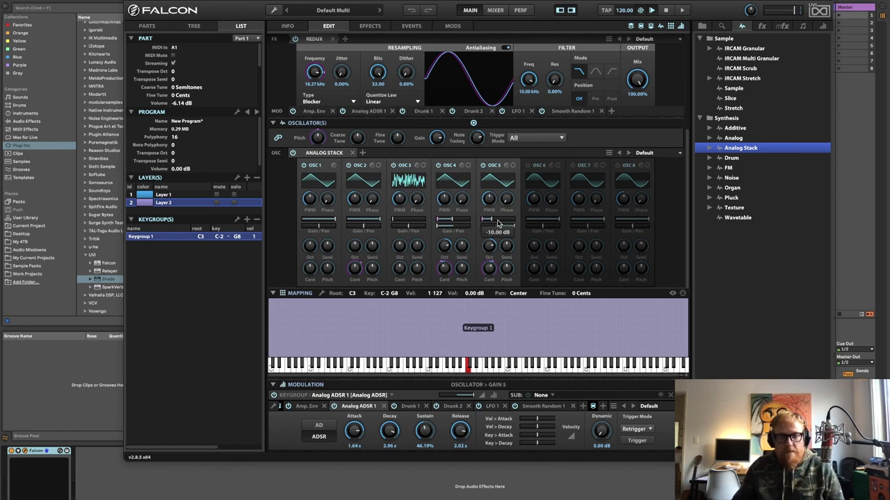
Set the gain of OSC 4 to -10 dB.
double_click(451, 221)
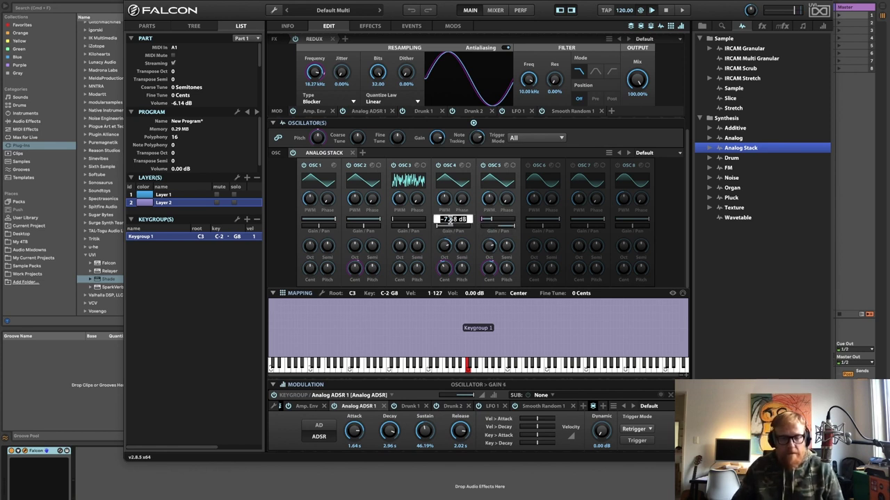
type("-10")
key("Return")
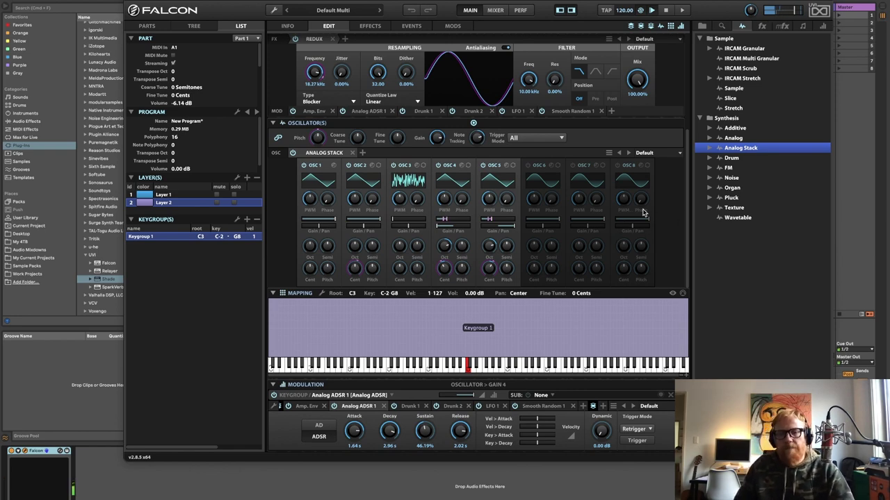
Lower the Redux bits to about 8.45 and add a new keygroup Smooth Random modulator to that parameter.
scroll(649, 212, "up", 5)
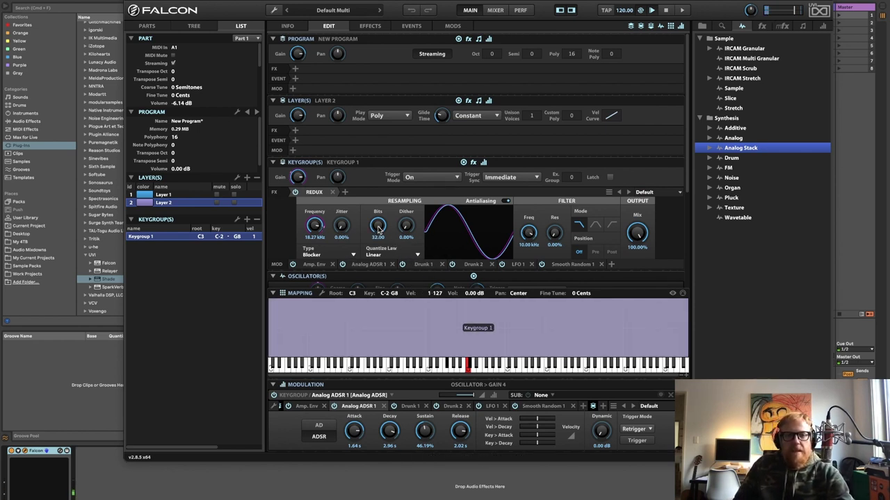
left_click_drag(377, 227, 375, 276)
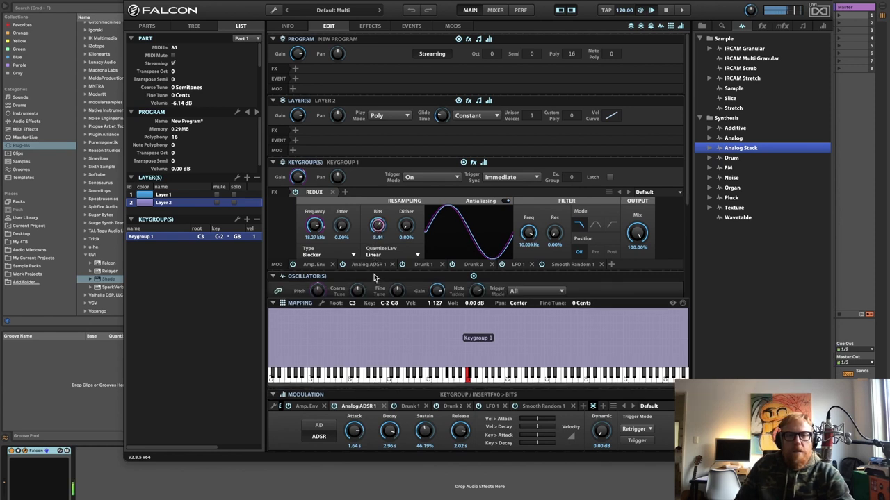
right_click(379, 230)
mouse_move(422, 234)
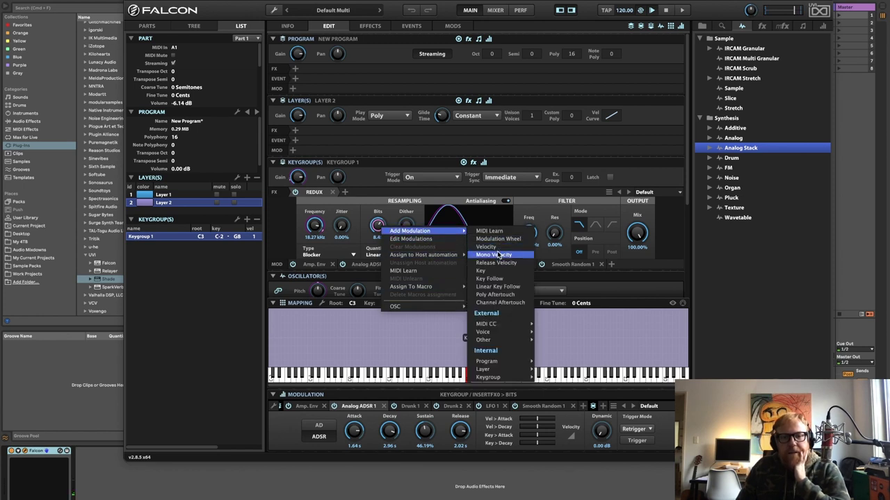
mouse_move(500, 373)
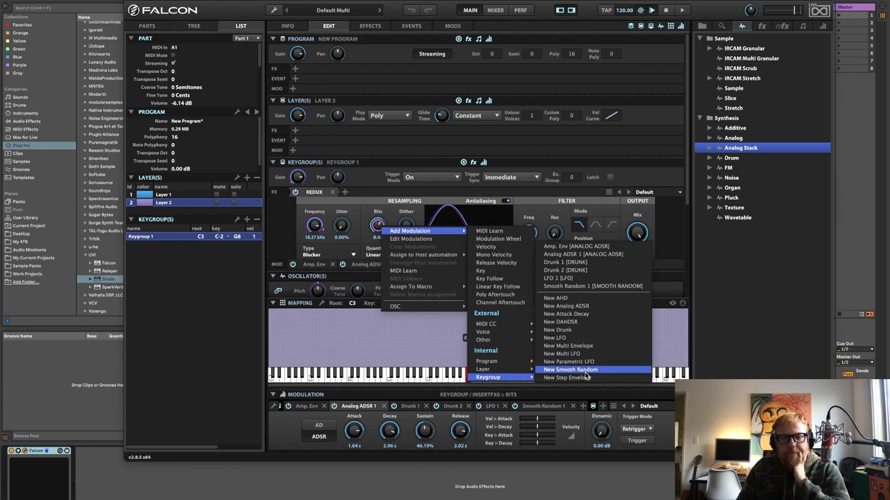
left_click(586, 371)
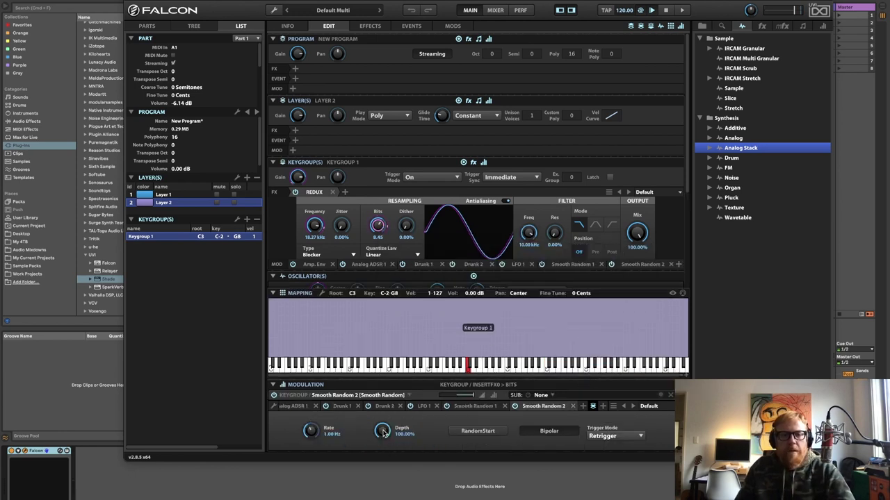
Set the Smooth Random 2 depth to about 13.65% and its rate to about 0.09 Hz.
scroll(384, 433, "down", 15)
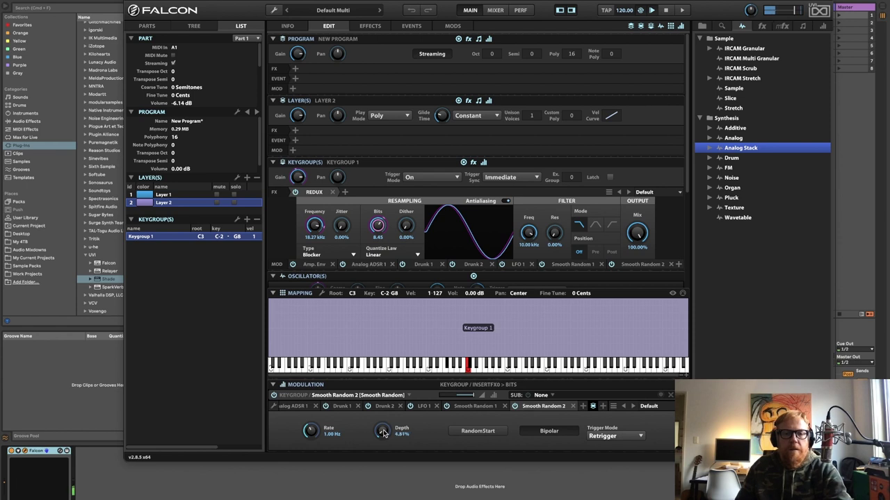
scroll(384, 432, "up", 2)
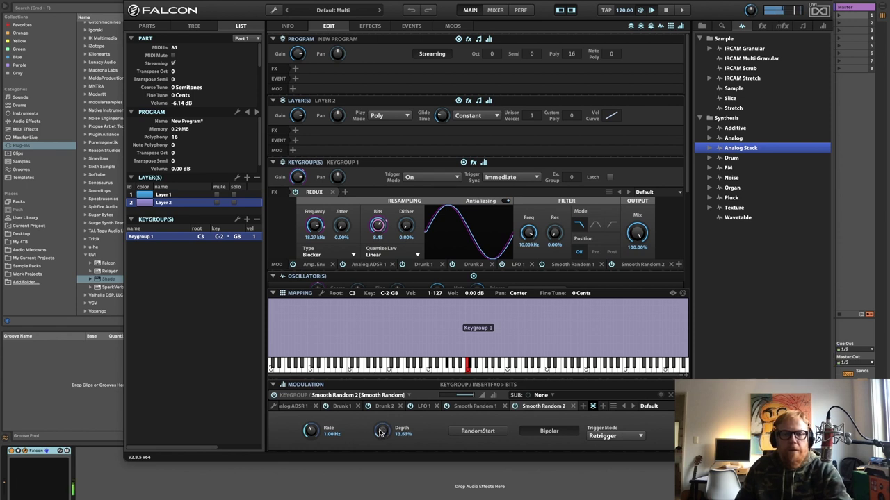
left_click_drag(311, 431, 316, 463)
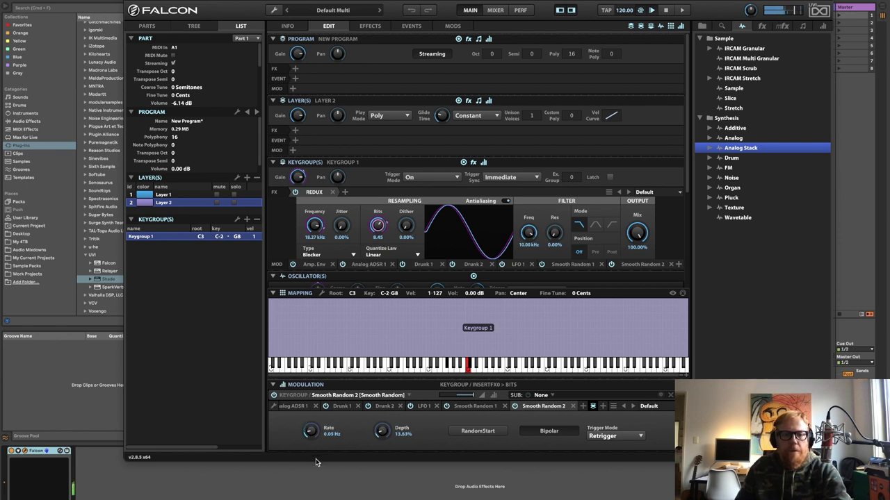
Reduce the Smooth Random 2 depth to about 7.12% and its rate to about 0.05 Hz.
left_click_drag(383, 436, 382, 444)
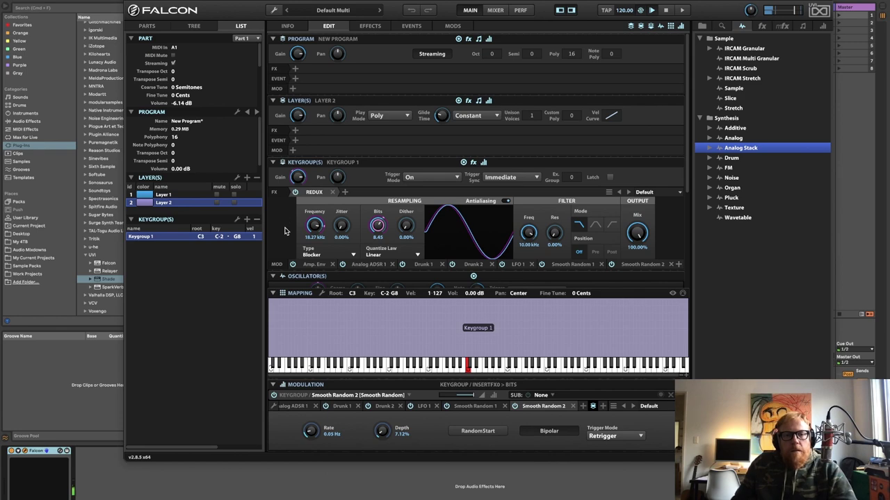
Add a new keygroup LFO modulator to the oscillator's pitch and set its depth to about 12.28%.
scroll(287, 231, "down", 5)
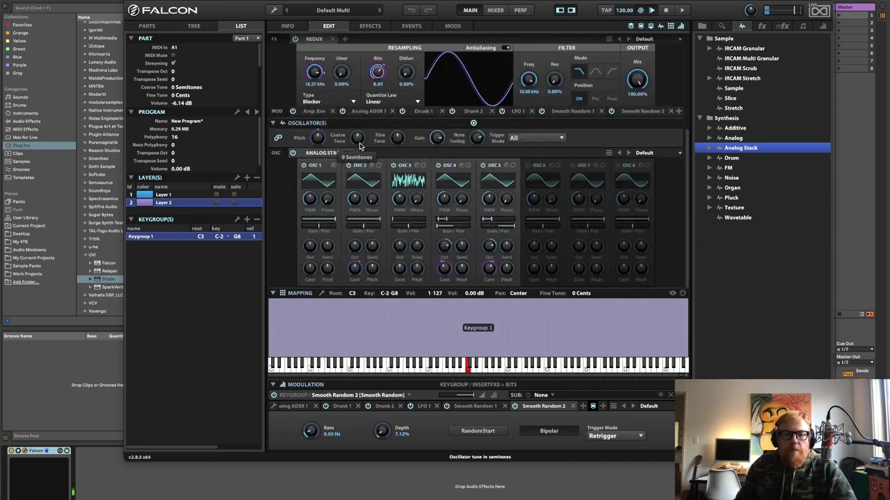
right_click(326, 139)
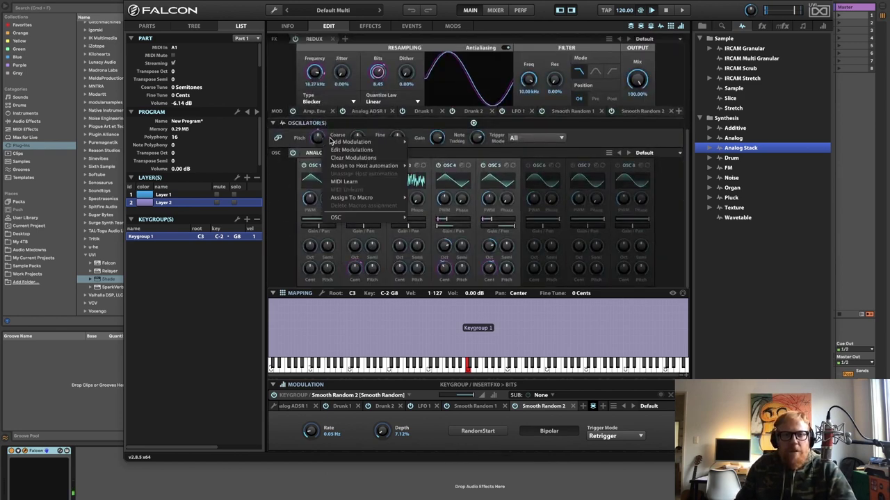
mouse_move(350, 143)
mouse_move(445, 291)
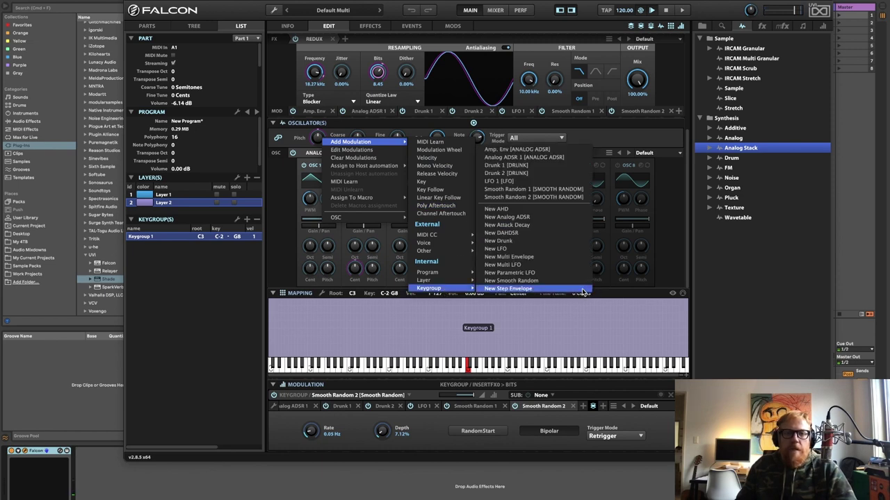
left_click(553, 249)
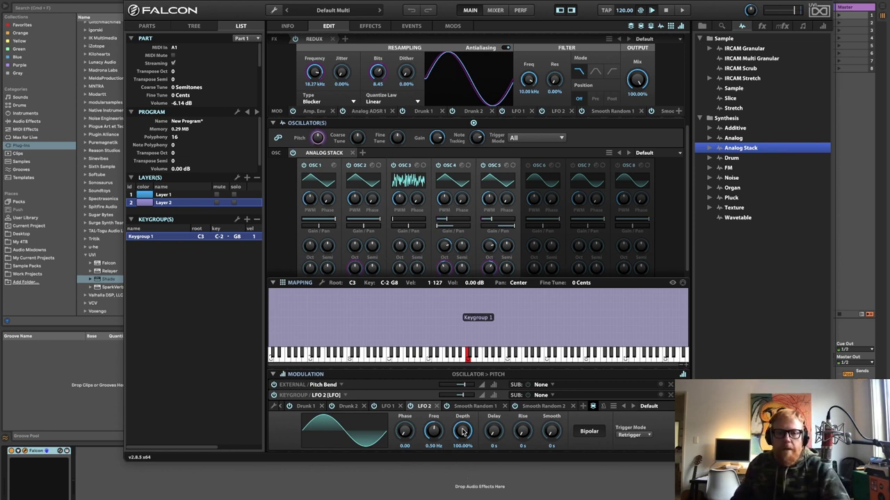
left_click_drag(457, 425, 461, 438)
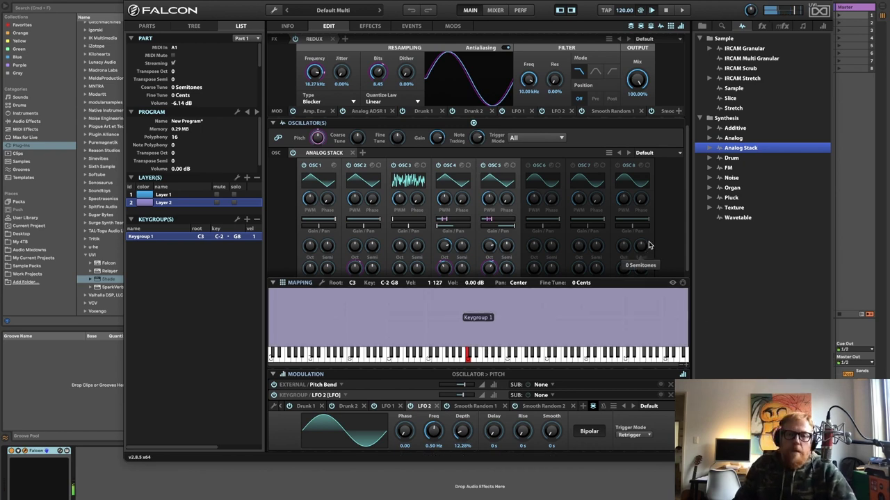
Adjust the release of Layer 2's Amp. Env to about 427 ms.
scroll(663, 229, "up", 3)
scroll(662, 229, "up", 1)
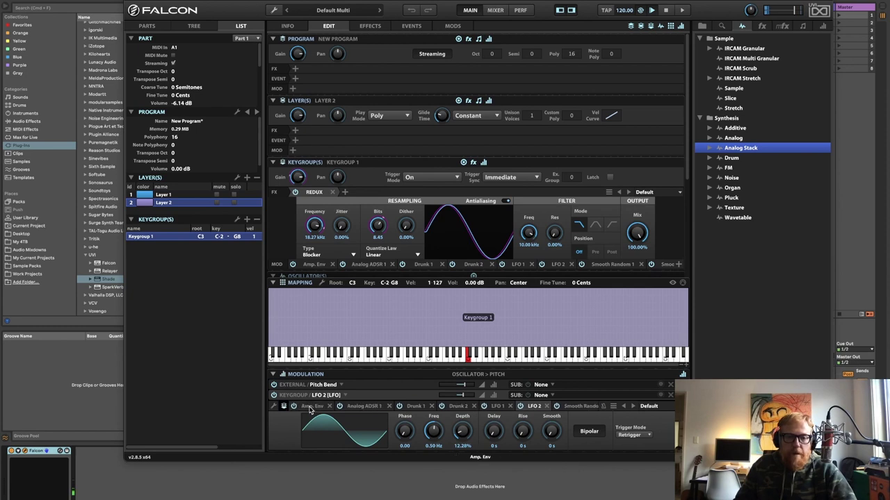
left_click(306, 406)
left_click_drag(457, 435, 456, 439)
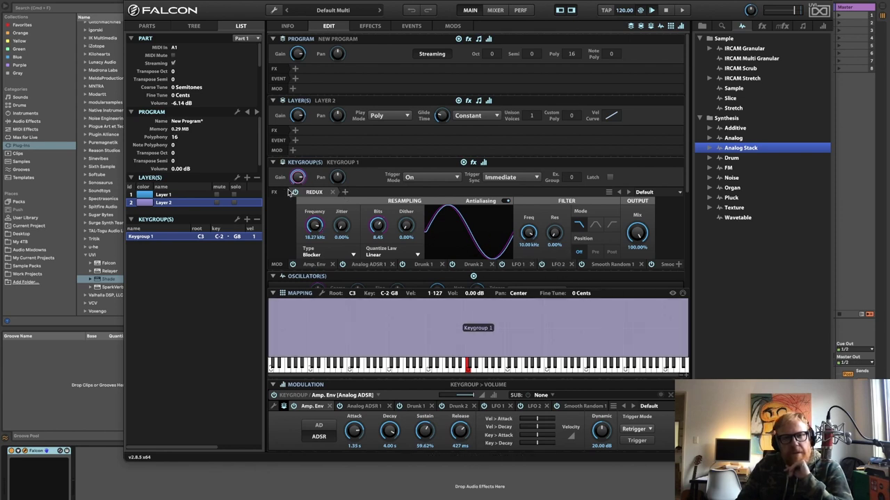
left_click(345, 192)
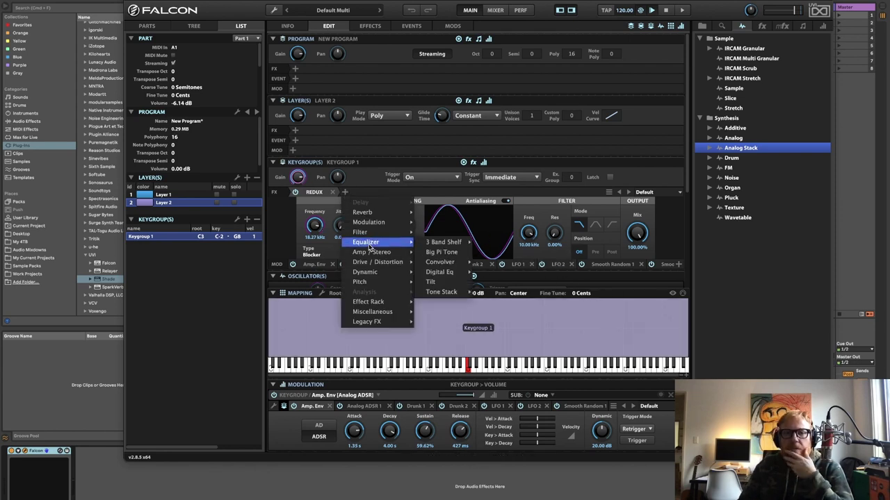
mouse_move(385, 322)
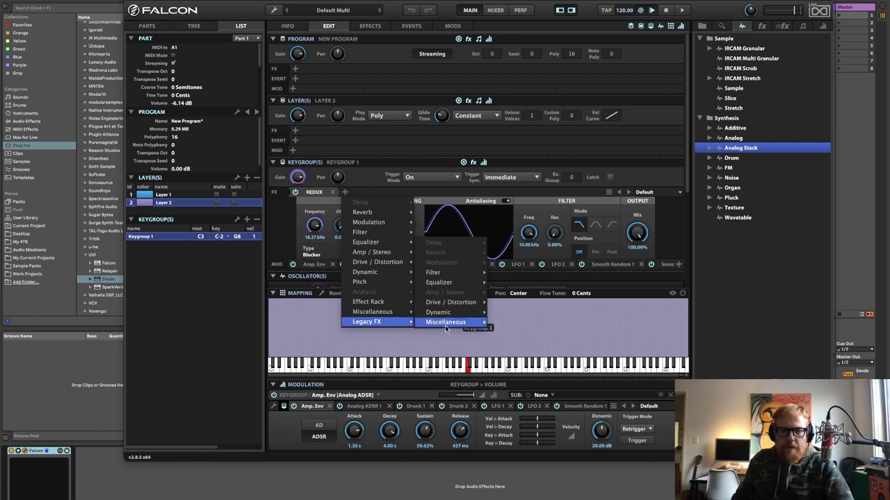
mouse_move(446, 324)
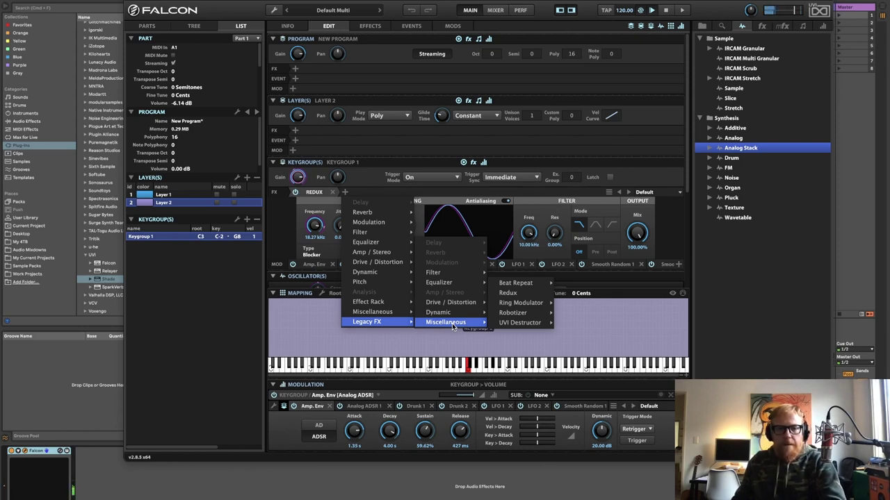
left_click(314, 138)
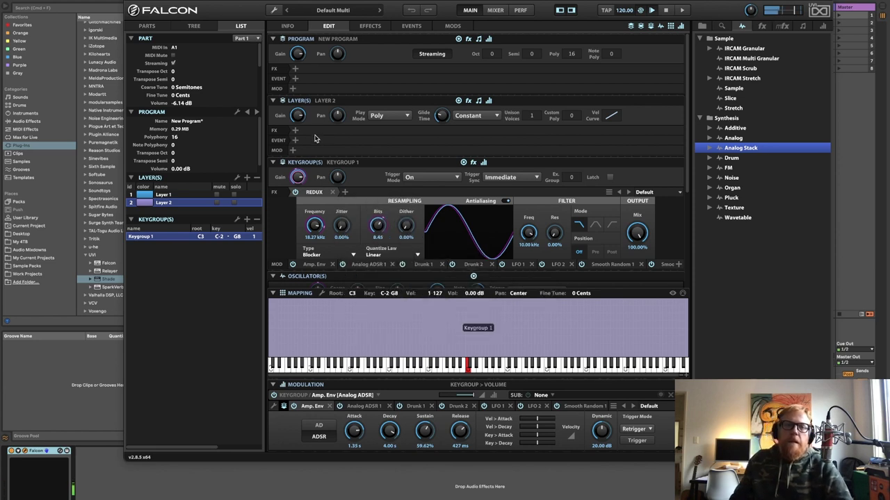
Add the default Thorus modulation effect to Layer 2.
left_click(295, 131)
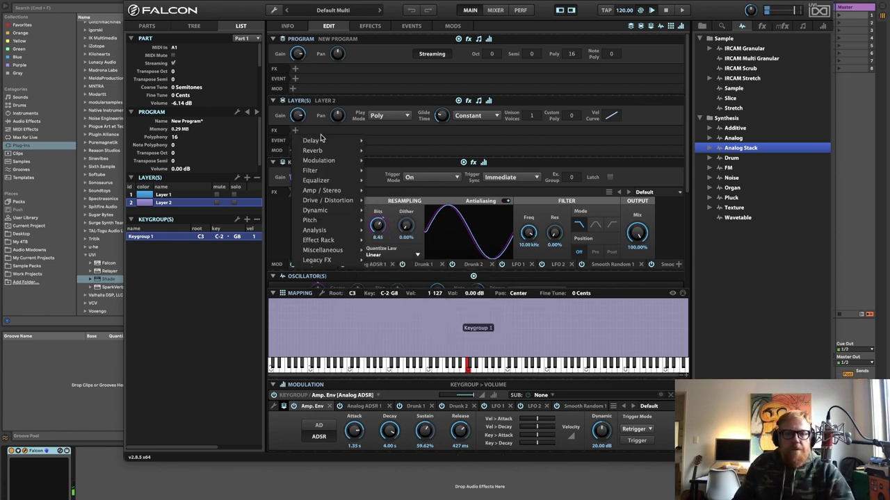
mouse_move(323, 162)
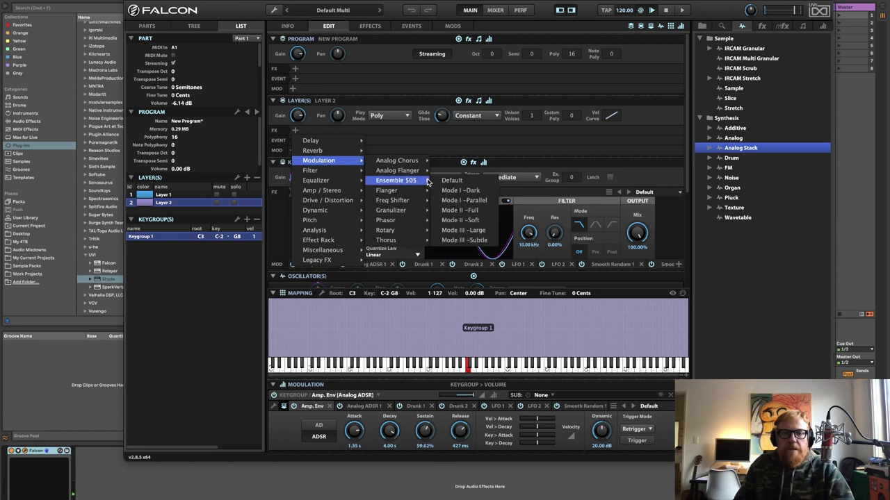
mouse_move(410, 160)
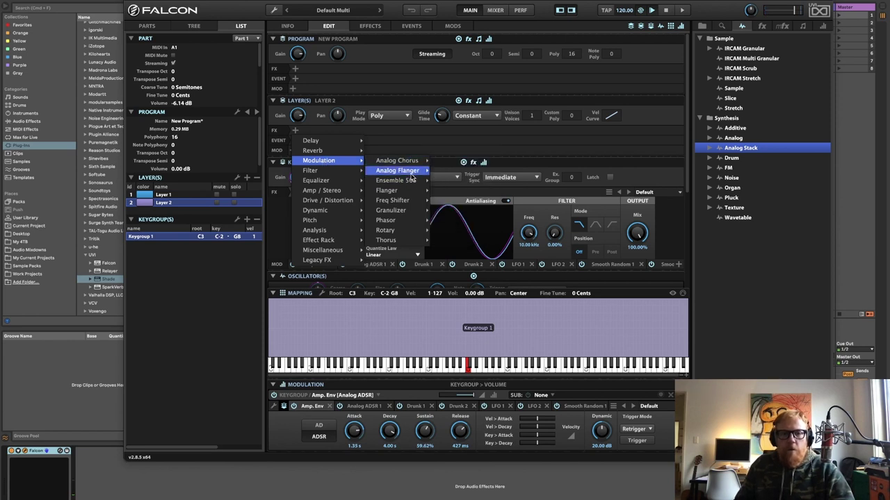
mouse_move(407, 241)
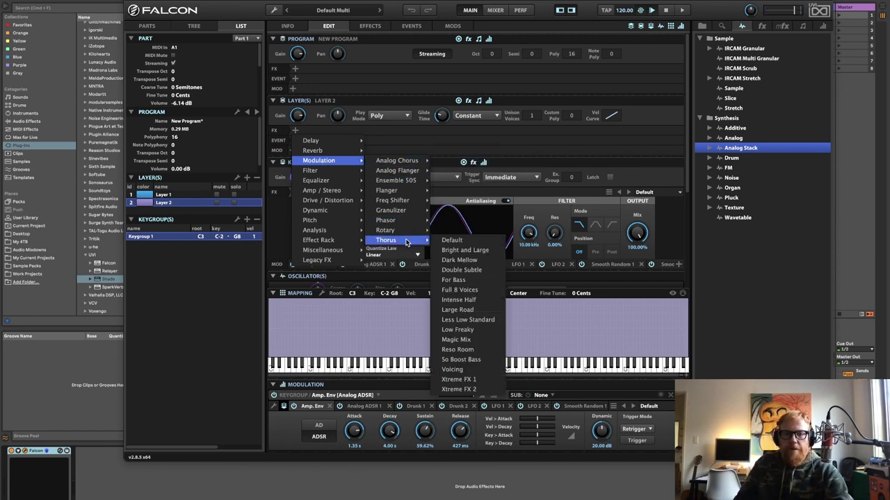
left_click(481, 242)
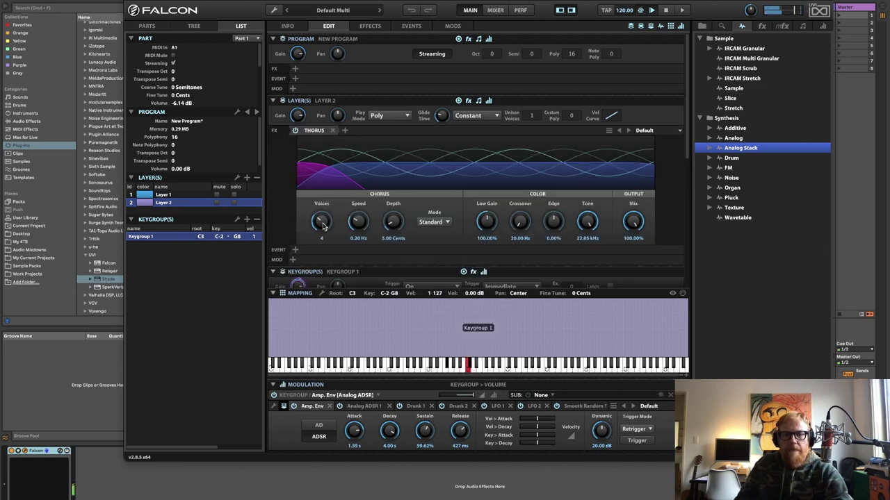
Set the Thorus chorus depth to about 13.97 cents and its speed to about 0.42 Hz.
left_click_drag(323, 227, 344, 230)
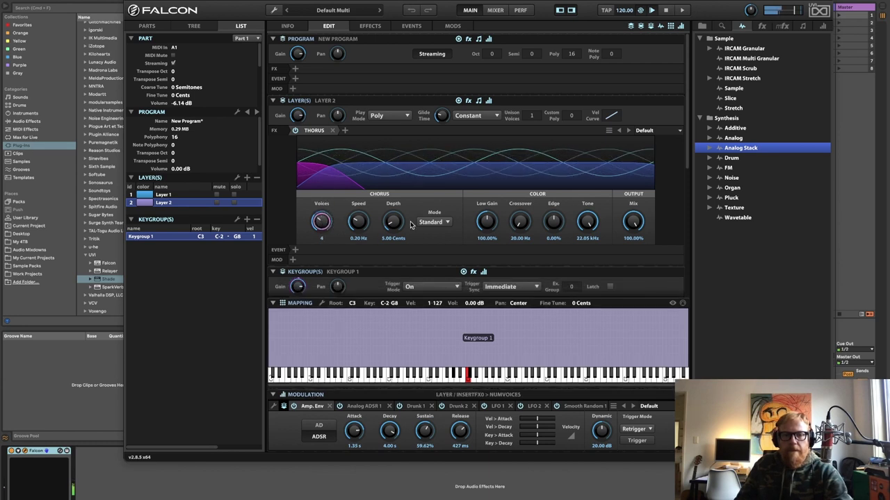
left_click_drag(396, 223, 408, 196)
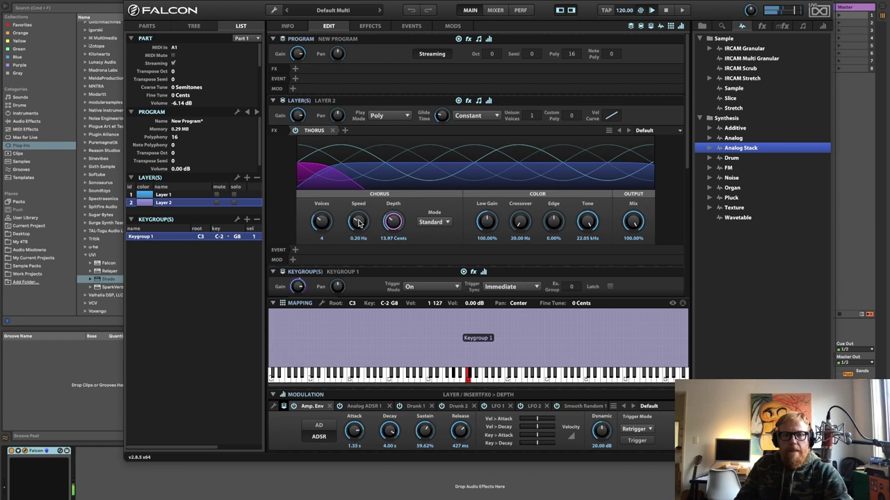
left_click_drag(360, 223, 372, 182)
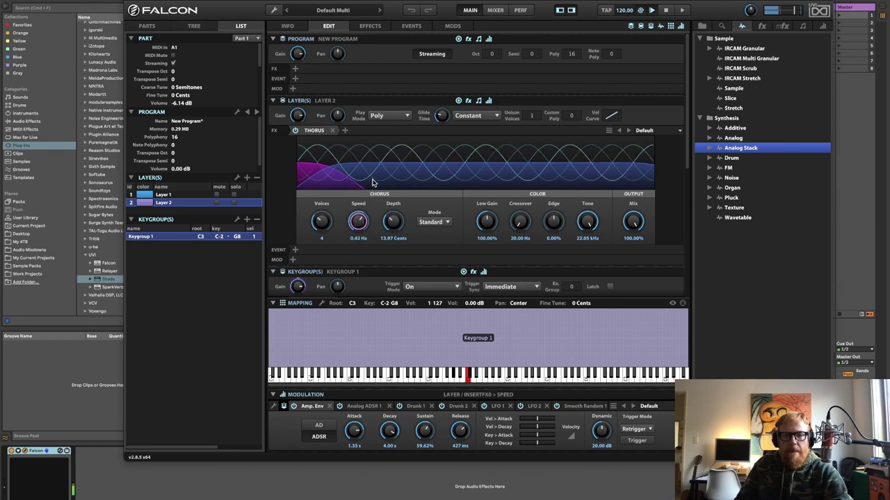
Shape the Thorus color with low gain about 104.33%, crossover about 234.16 Hz, edge about 23.24% and tone about 2.74 kHz.
left_click_drag(485, 224, 547, 173)
left_click(554, 220)
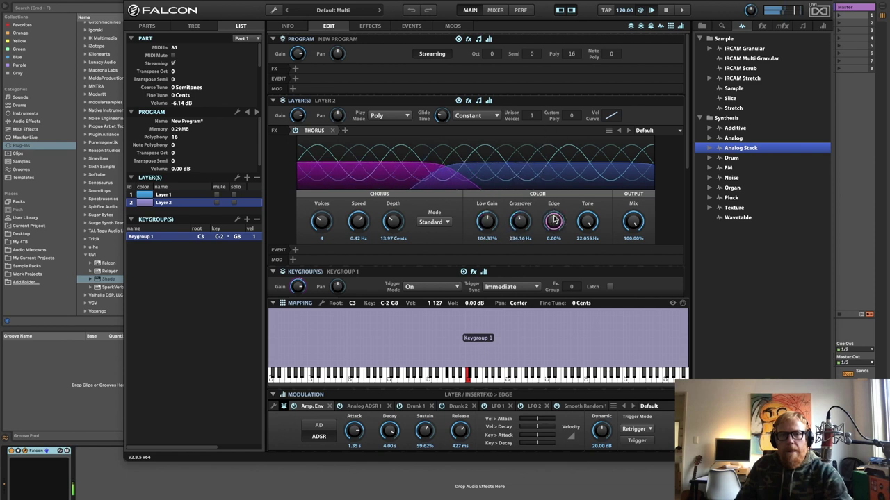
left_click_drag(554, 221, 575, 327)
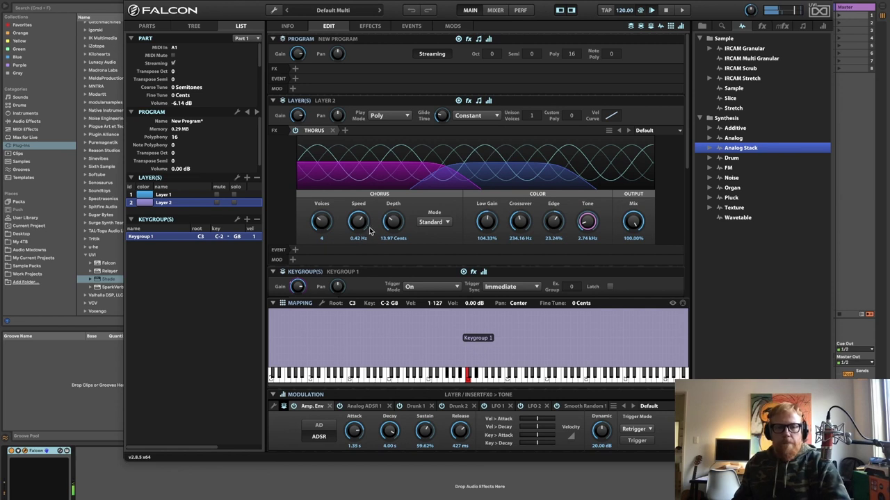
Set Thorus to 3 voices in Wide mode and lower its output mix to about 33.56%.
left_click_drag(321, 221, 328, 241)
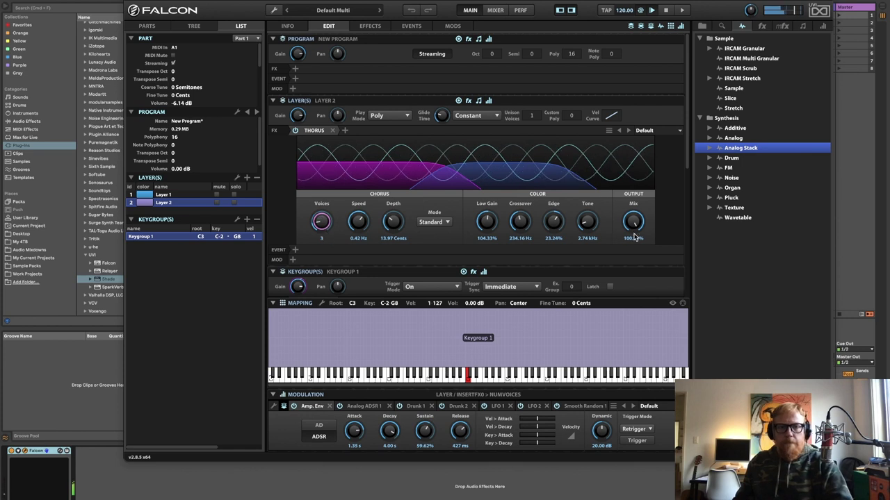
left_click(438, 223)
left_click(437, 243)
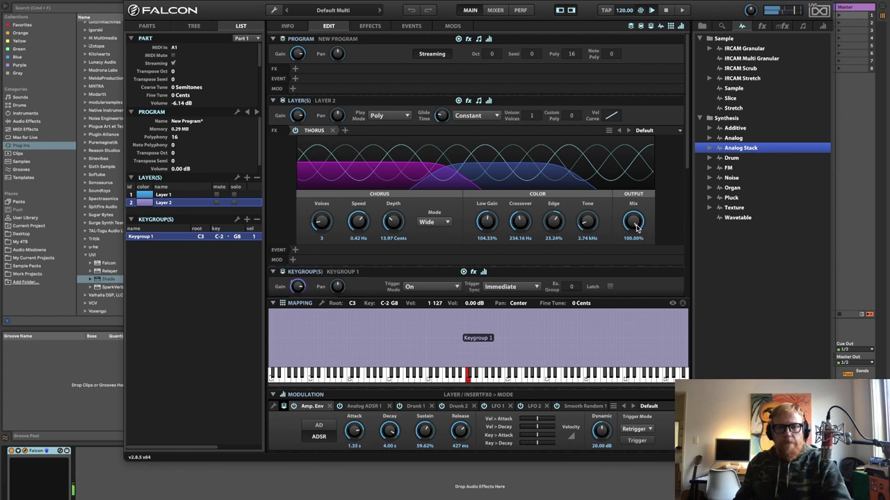
left_click_drag(637, 230, 646, 306)
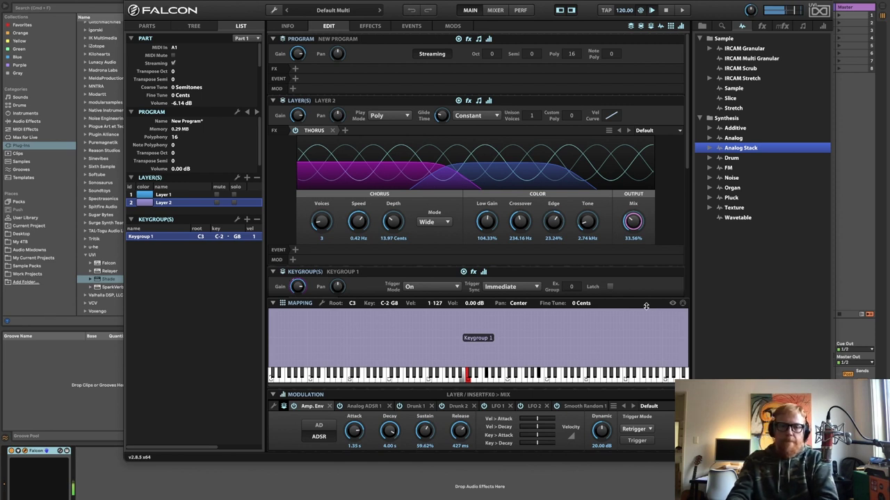
Add a third layer and load an Organ oscillator into it as a new keygroup.
left_click(247, 179)
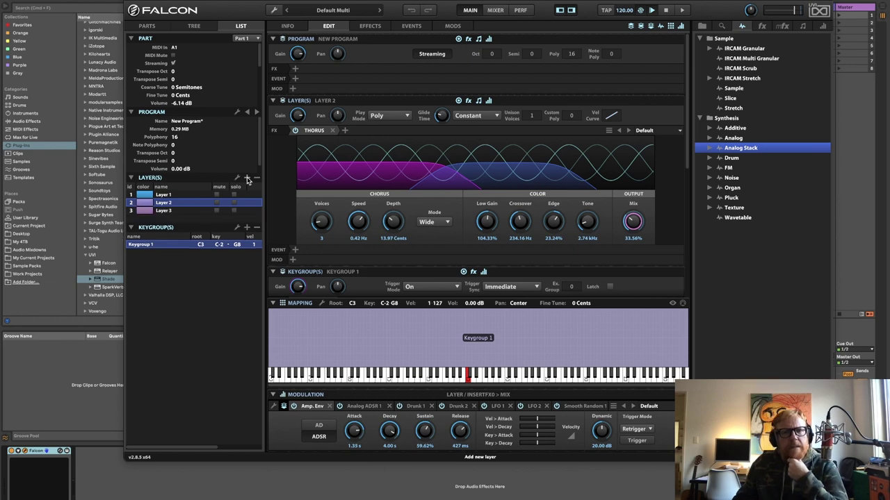
left_click(183, 210)
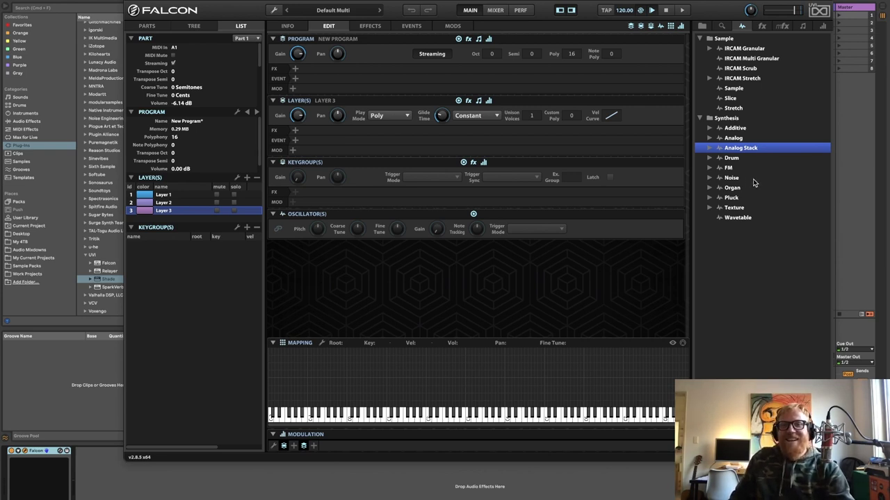
left_click(733, 188)
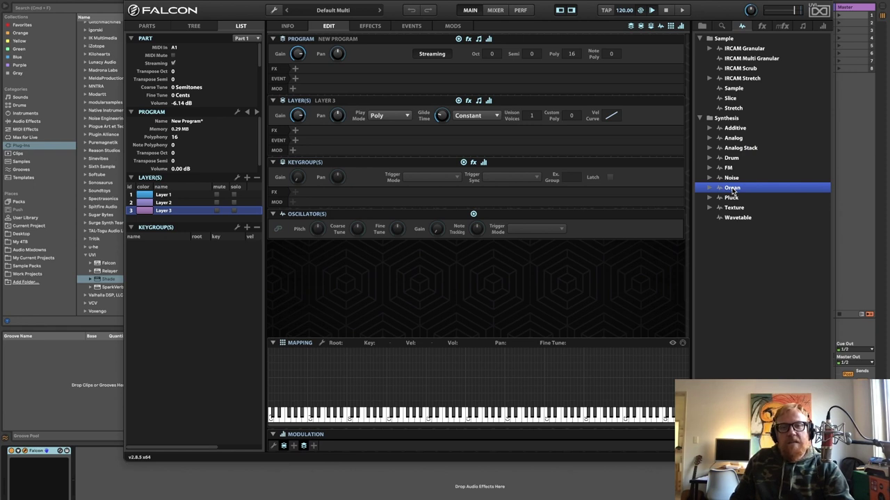
left_click_drag(732, 192, 493, 353)
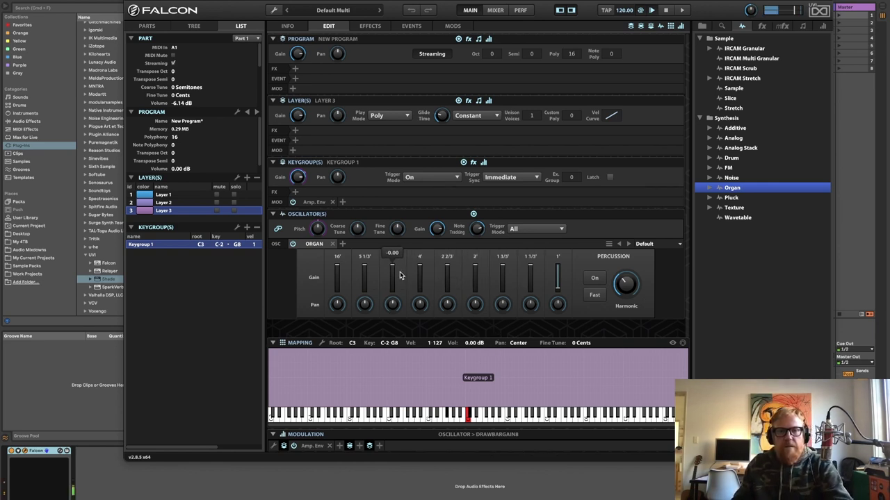
Try out the organ's 8', 4' and 1 1/3' drawbar gains and its percussion harmonic.
left_click_drag(392, 273, 419, 267)
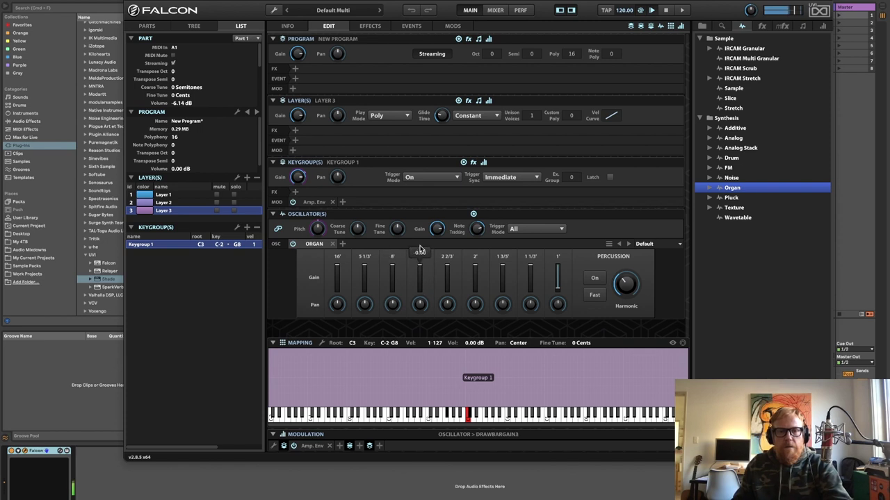
left_click_drag(531, 271, 530, 287)
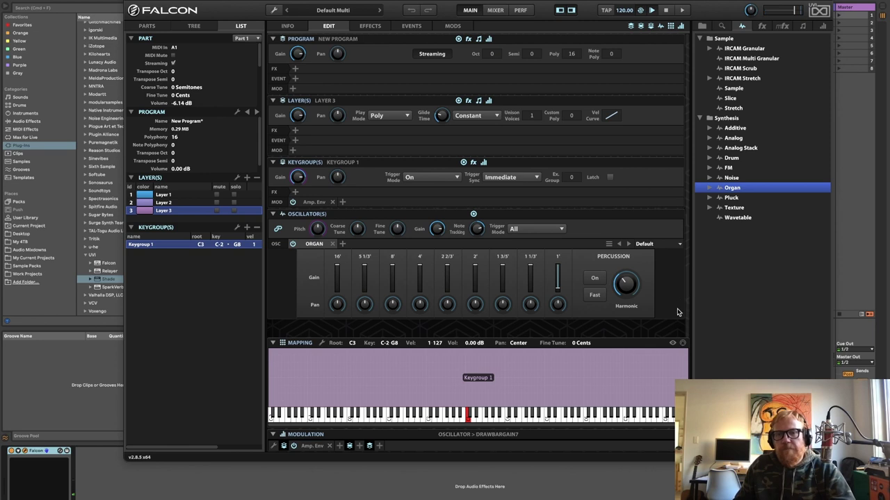
mouse_move(627, 290)
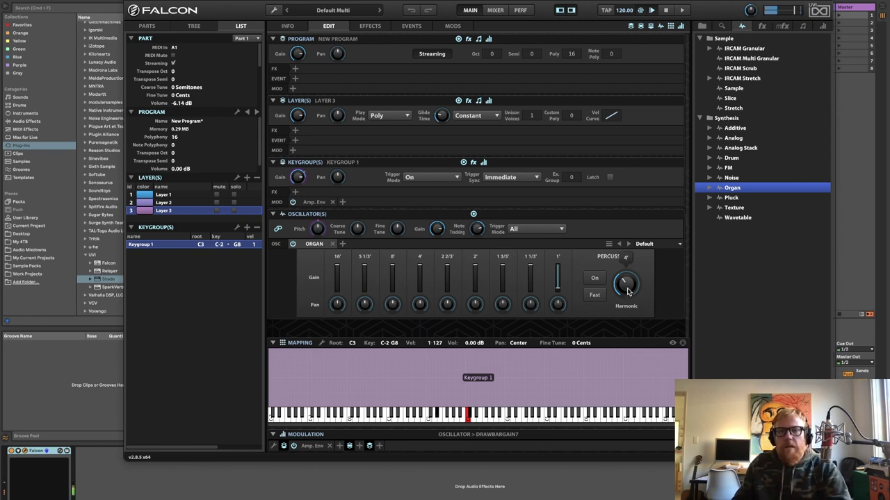
mouse_move(627, 291)
left_mouse_down()
mouse_move(632, 329)
mouse_move(623, 332)
mouse_move(630, 289)
left_mouse_up()
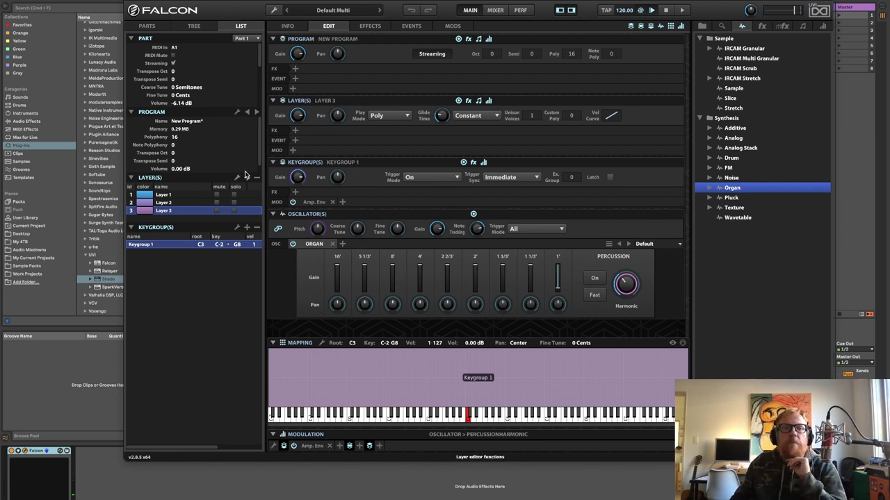
Add an Arpeggiator with the Default preset to Layer 3's events and mute Layers 1 and 2.
left_click(295, 141)
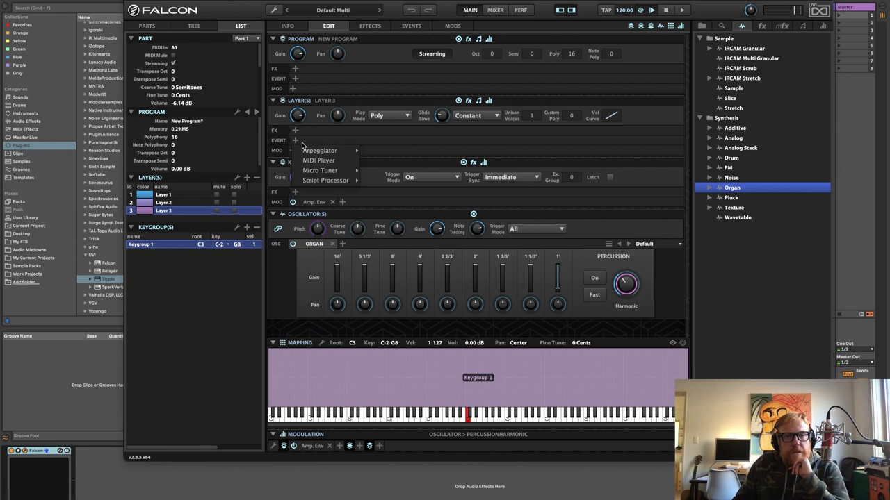
mouse_move(321, 151)
mouse_move(403, 202)
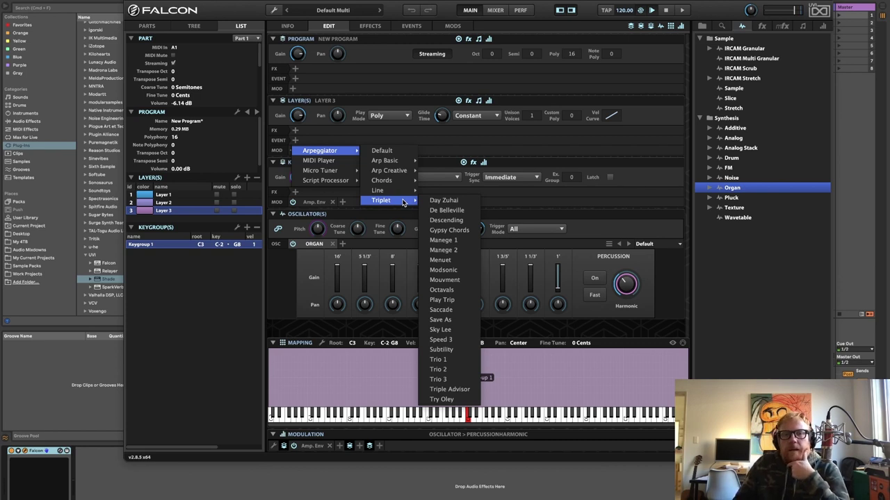
left_click(396, 153)
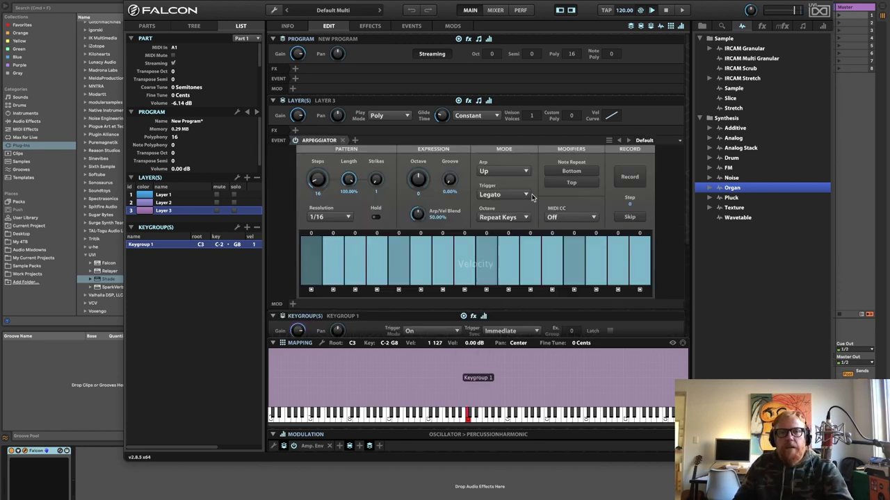
left_click(217, 195)
left_click(217, 202)
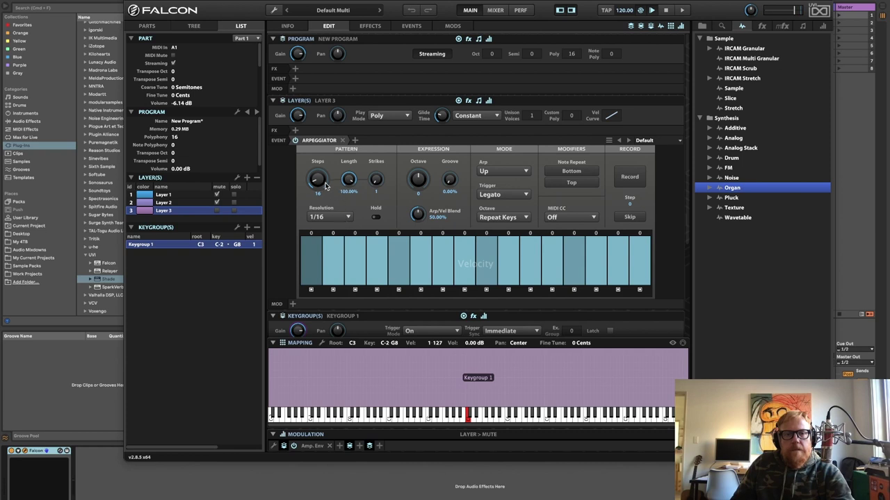
Reduce the arpeggiator pattern to 4 steps, lower the velocities of steps 2 to 4, and shorten the step lengths.
left_click_drag(325, 182, 324, 198)
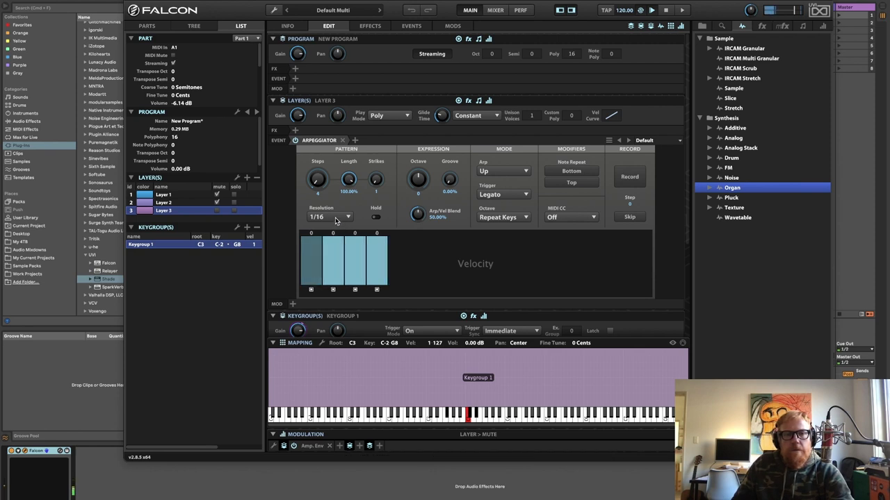
left_click(331, 259)
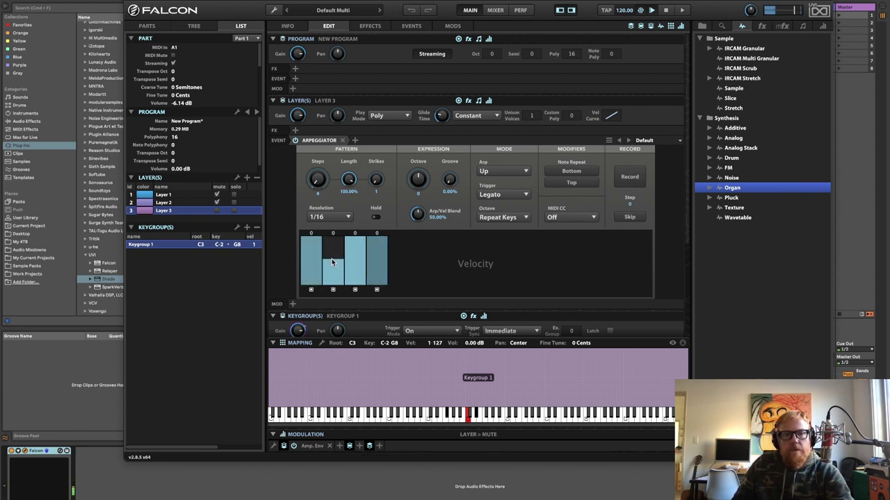
left_click(374, 255)
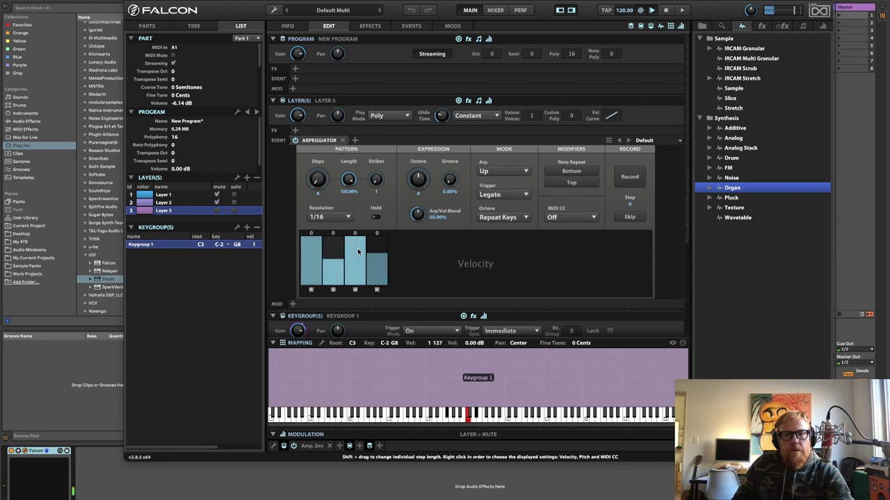
mouse_move(359, 253)
left_mouse_down()
mouse_move(315, 255)
mouse_move(328, 267)
mouse_move(374, 273)
left_mouse_up()
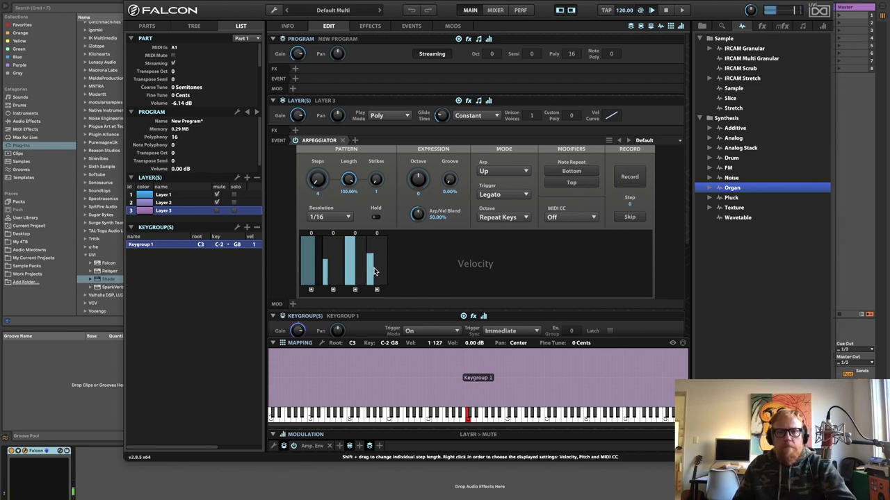
left_click(353, 262)
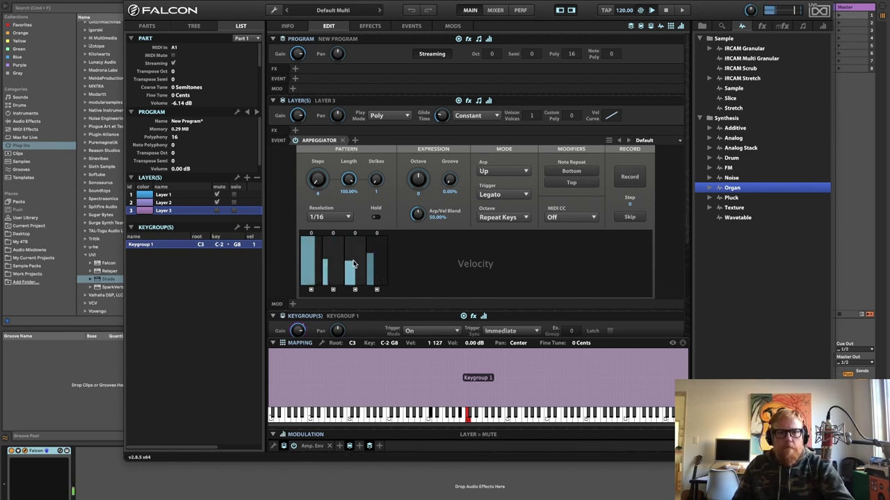
left_click(351, 250)
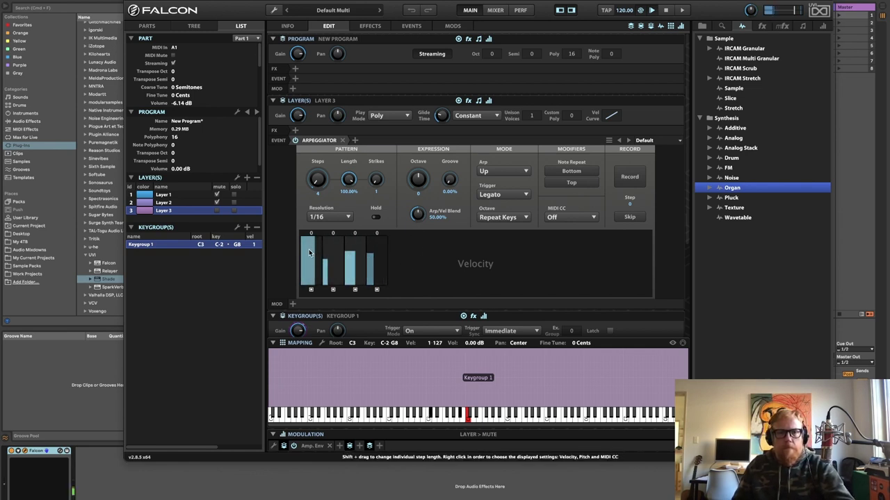
left_click_drag(309, 252, 308, 252)
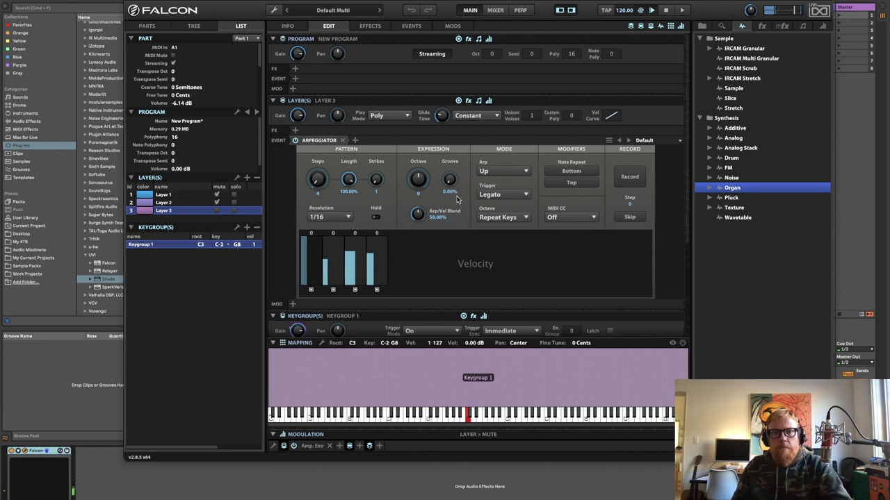
Set the arpeggiator to ZigZag Up mode with Octave 2 and a resolution of 1/8 dot.
left_click(503, 171)
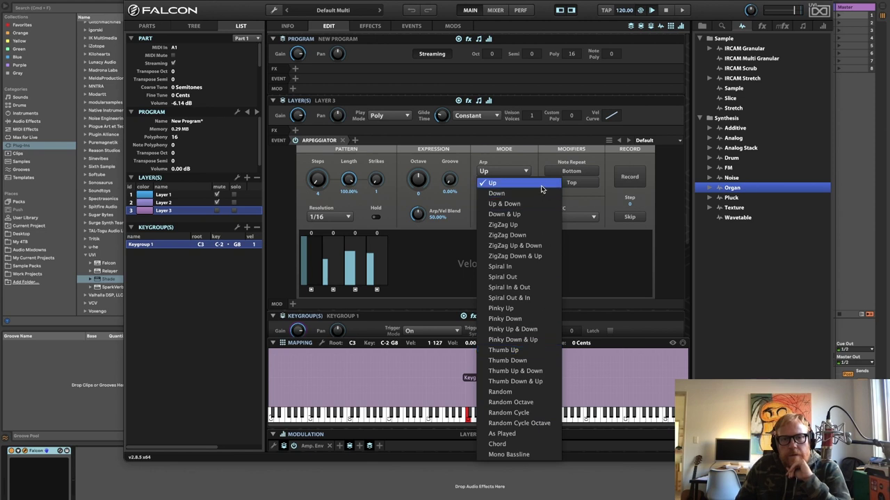
left_click(536, 225)
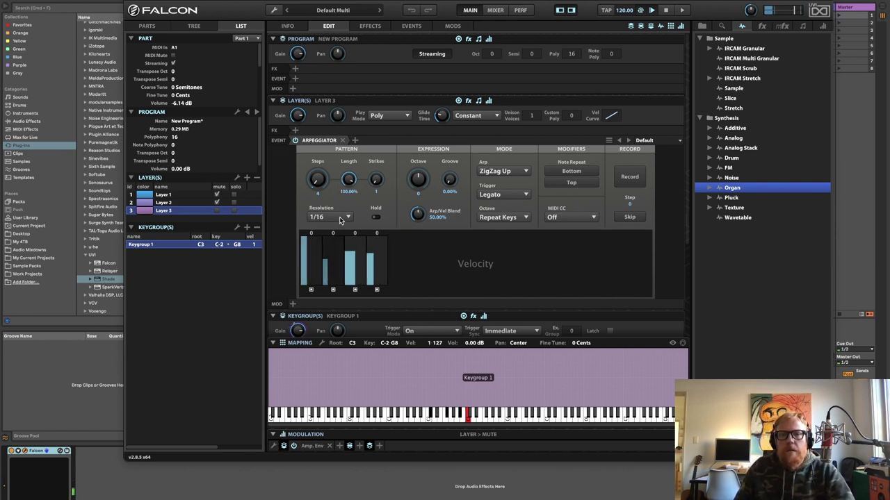
left_click_drag(419, 181, 425, 162)
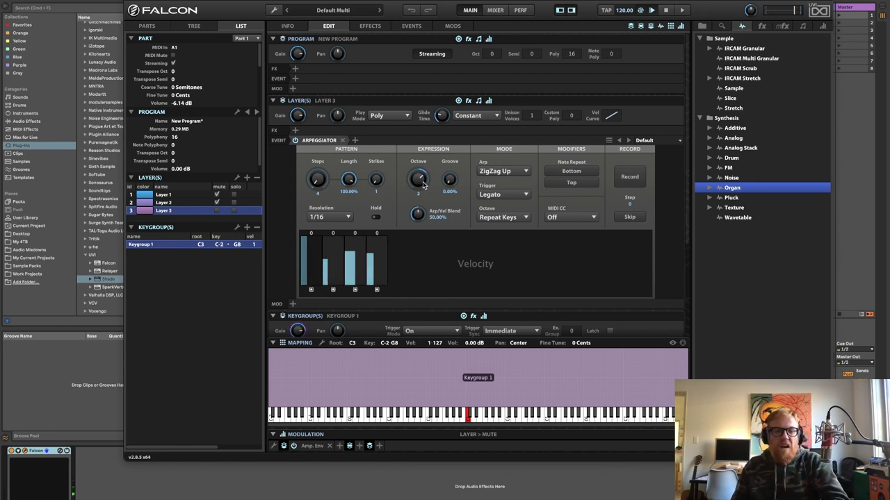
left_click(342, 218)
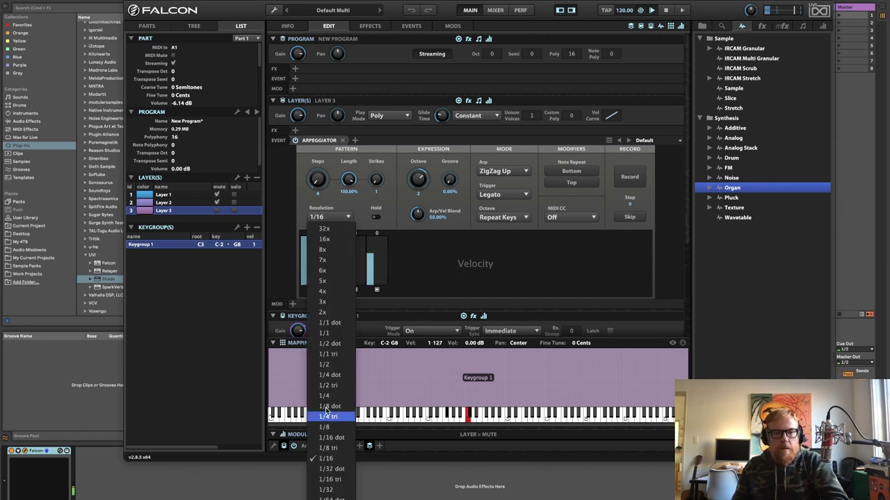
key("Escape")
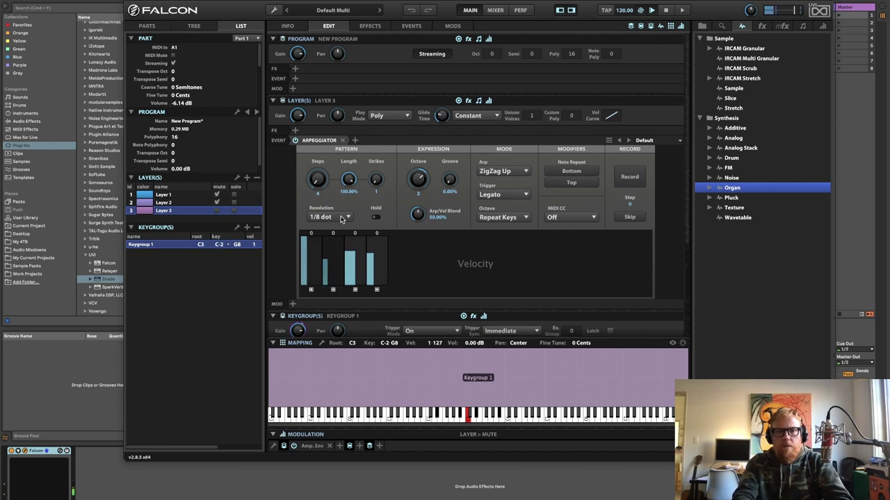
Raise the organ's 2' drawbar gain to nearly full and reduce the 1' drawbar gain.
scroll(289, 221, "down", 5)
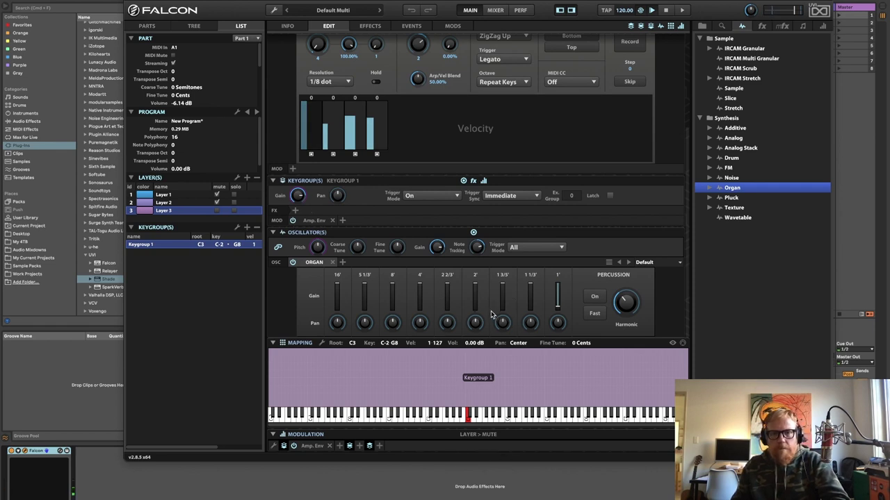
left_click_drag(475, 285, 475, 310)
left_click_drag(553, 308, 556, 292)
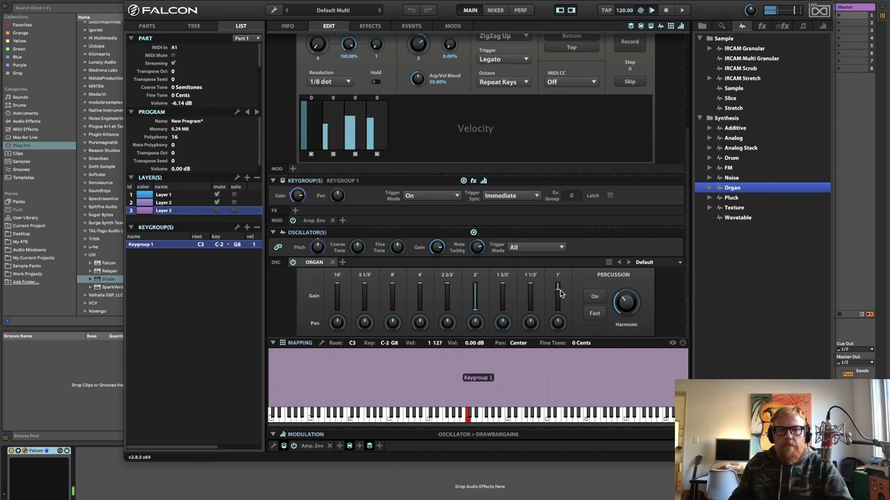
Set the arpeggiator's resolution to 1/32.
scroll(374, 153, "up", 3)
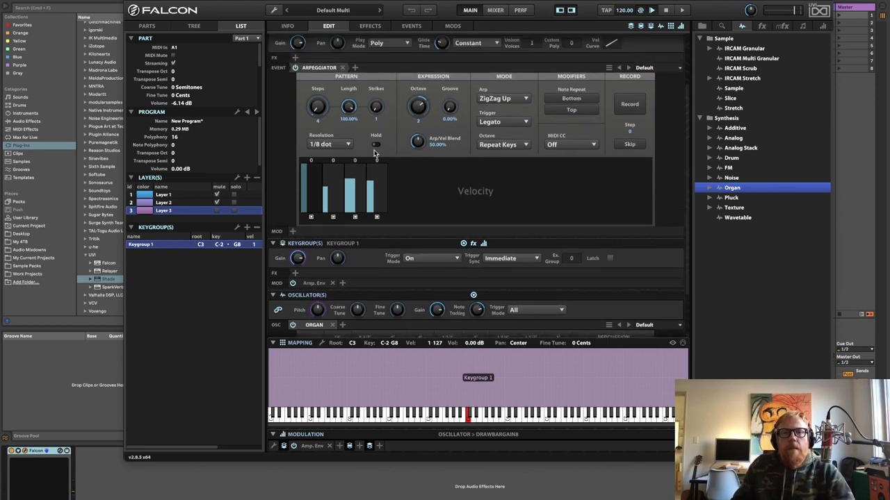
left_click(339, 145)
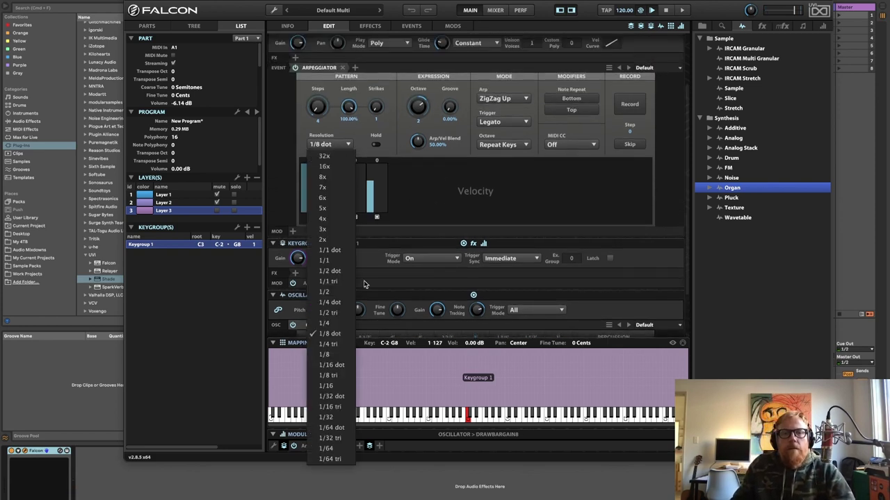
left_click(346, 418)
left_click(362, 412)
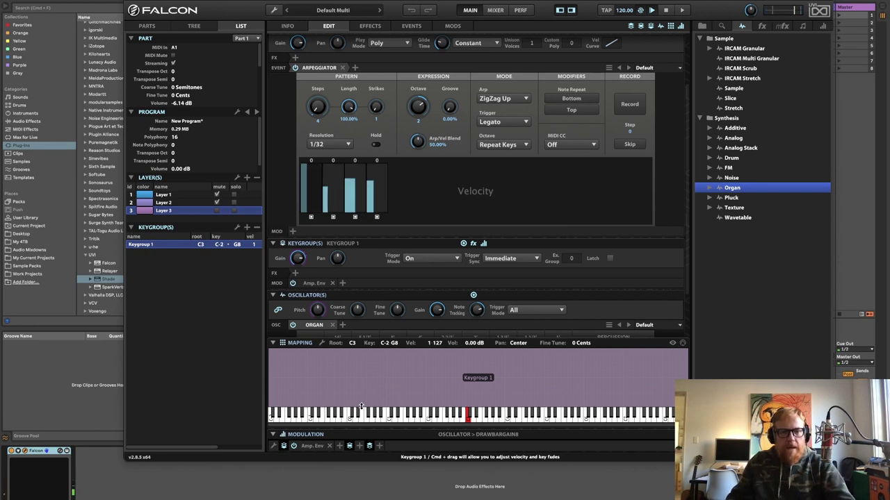
Open the keygroup's Amp. Env and review its settings alongside Layer 3's arpeggiator and organ oscillator.
left_click(308, 446)
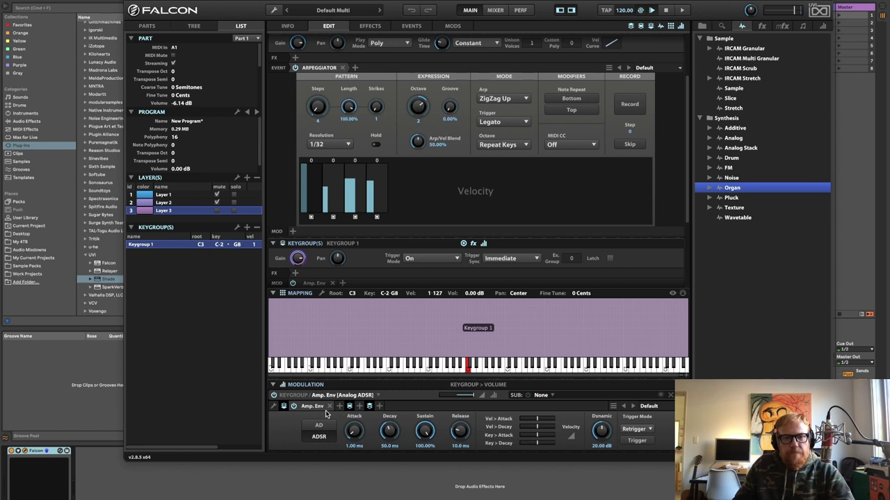
scroll(289, 189, "up", 2)
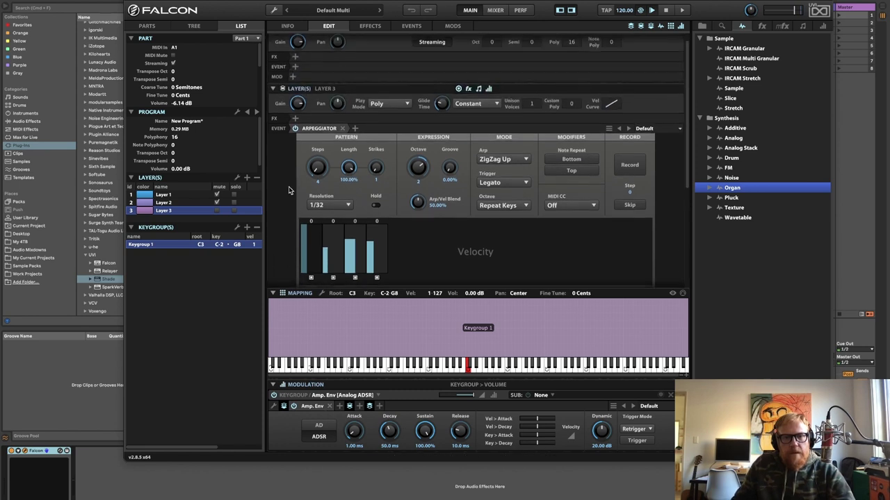
scroll(289, 189, "down", 5)
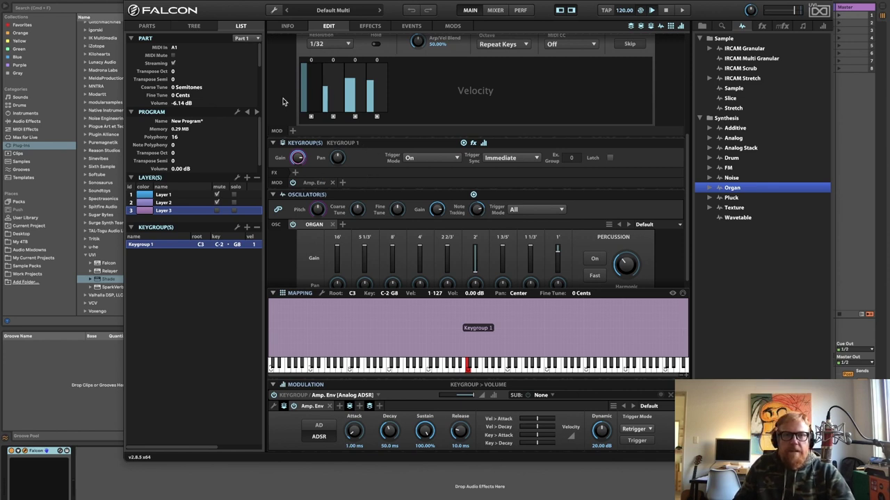
scroll(283, 103, "up", 2)
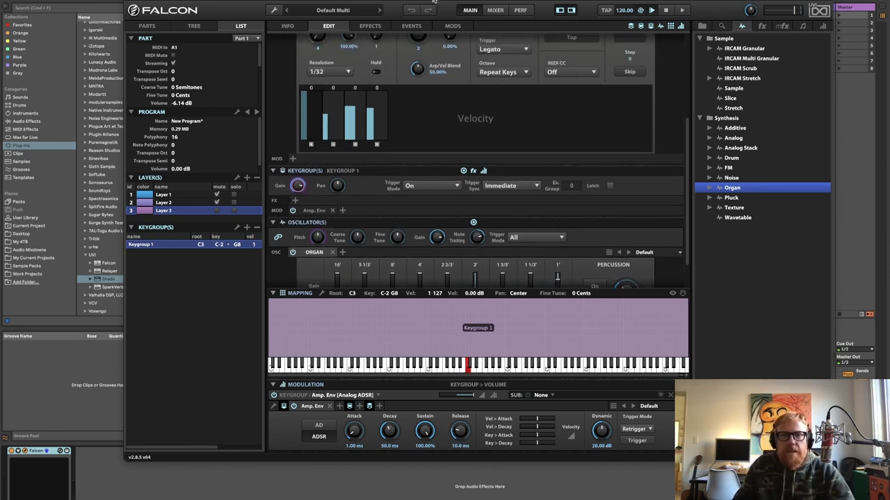
left_click_drag(434, 2, 389, 1)
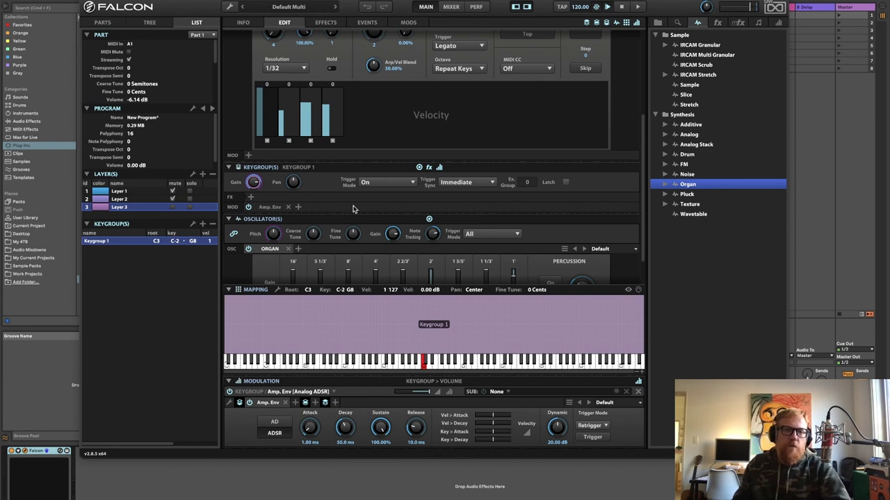
Try modulating Layer 3's gain with a new layer-level DAHDSR envelope, and remove that envelope.
scroll(322, 108, "up", 3)
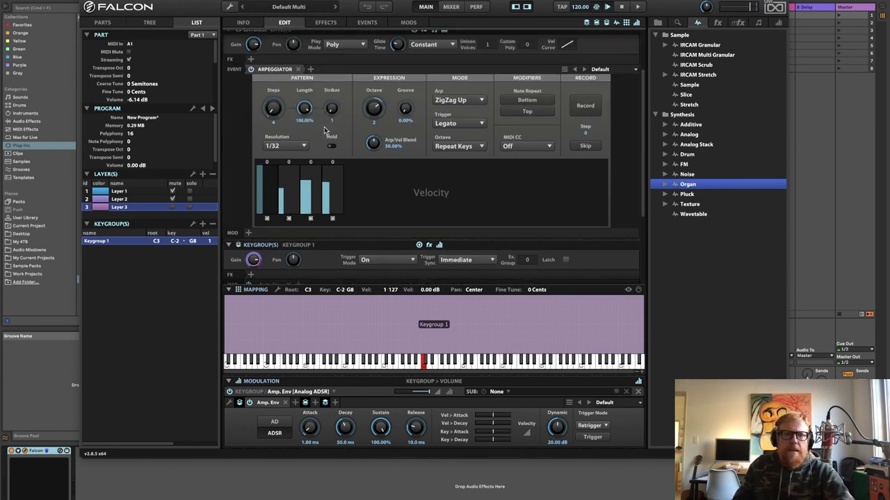
scroll(231, 135, "up", 2)
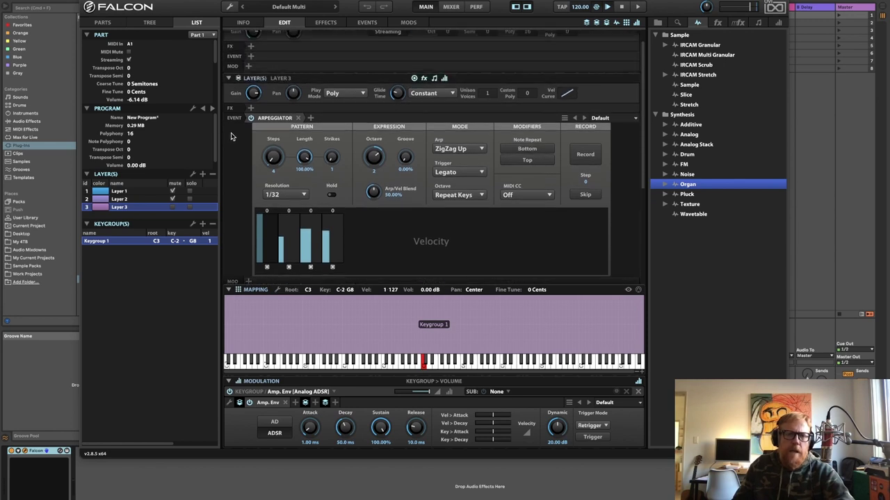
right_click(253, 95)
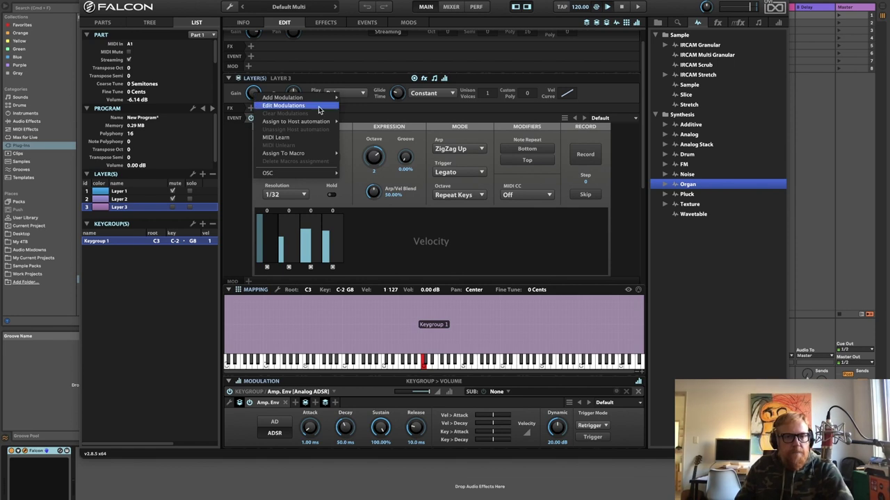
mouse_move(306, 98)
mouse_move(370, 174)
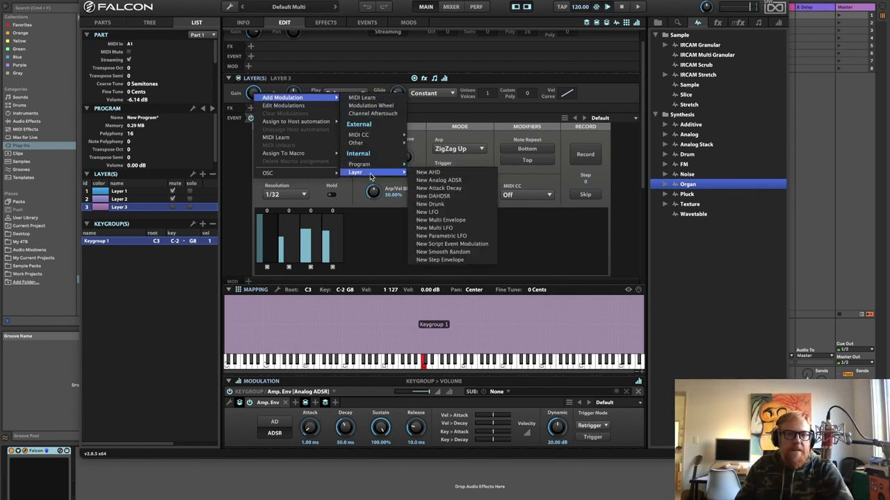
left_click(450, 196)
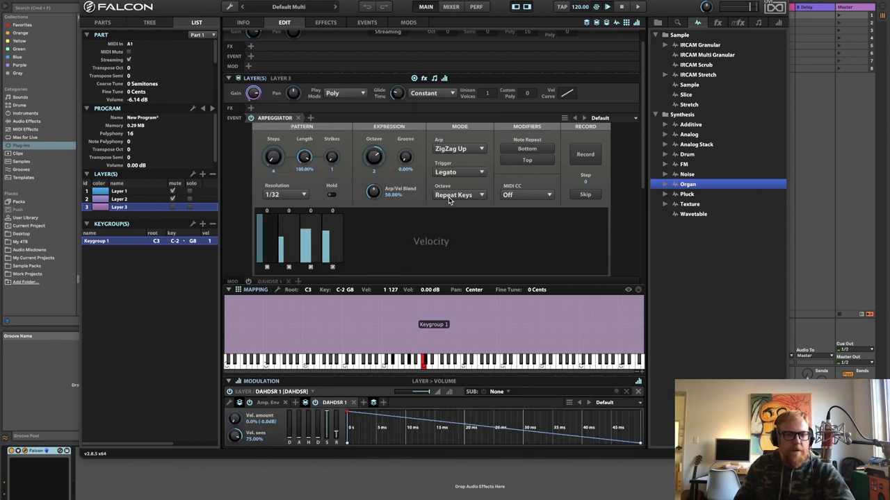
mouse_move(332, 431)
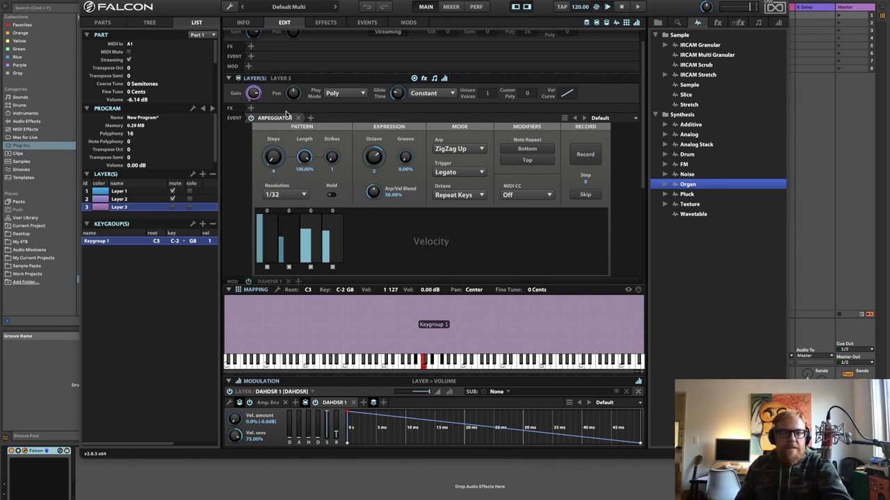
left_click(353, 403)
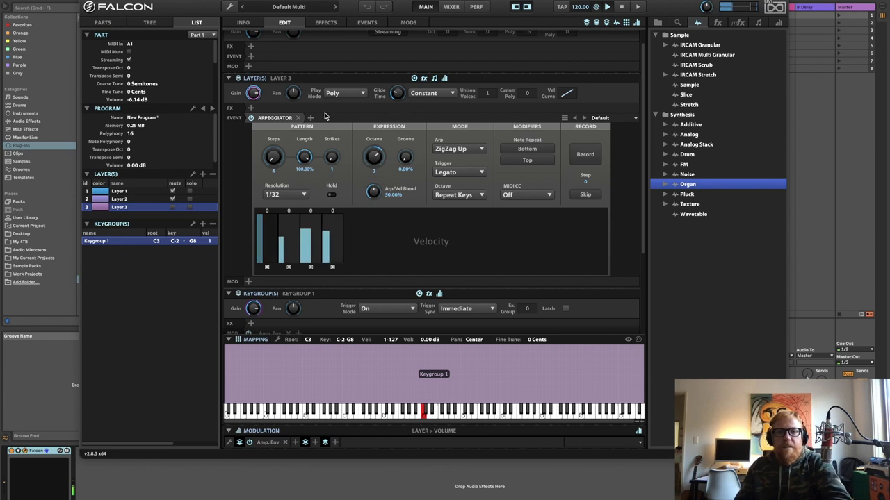
scroll(382, 150, "down", 1)
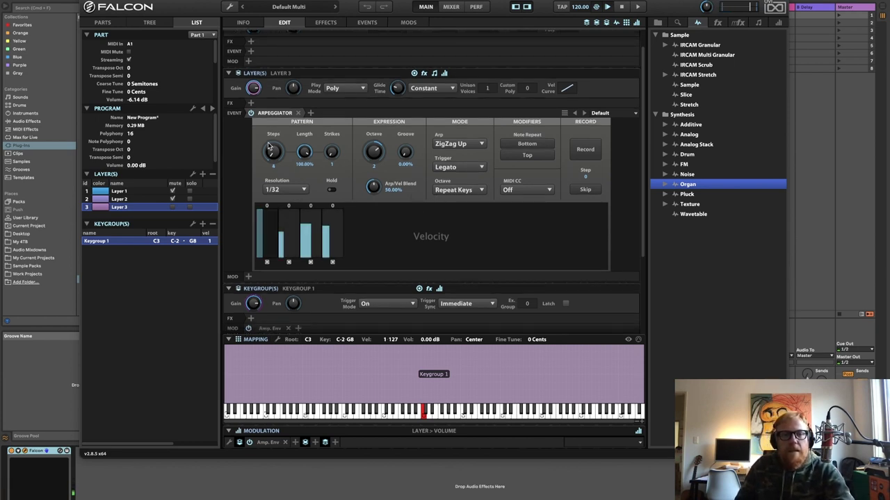
scroll(275, 153, "down", 1)
scroll(276, 153, "up", 3)
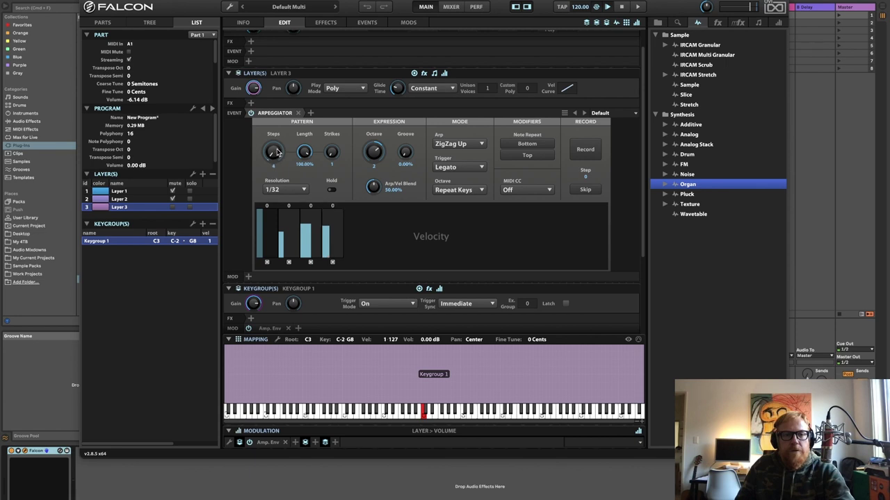
Set Layer 3's arpeggiator to 5 steps, and lower the fifth step's velocity and shorten its length.
scroll(276, 153, "down", 2)
scroll(276, 152, "down", 2)
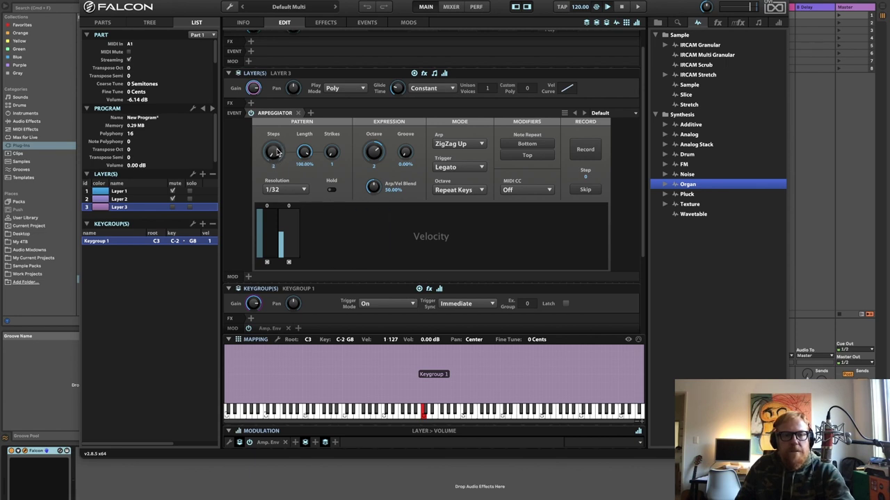
scroll(275, 152, "up", 14)
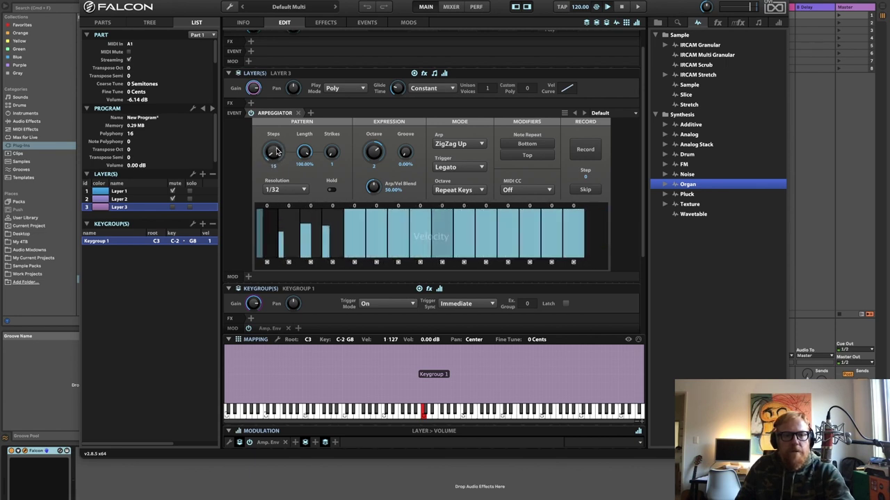
scroll(275, 153, "down", 15)
scroll(276, 153, "up", 5)
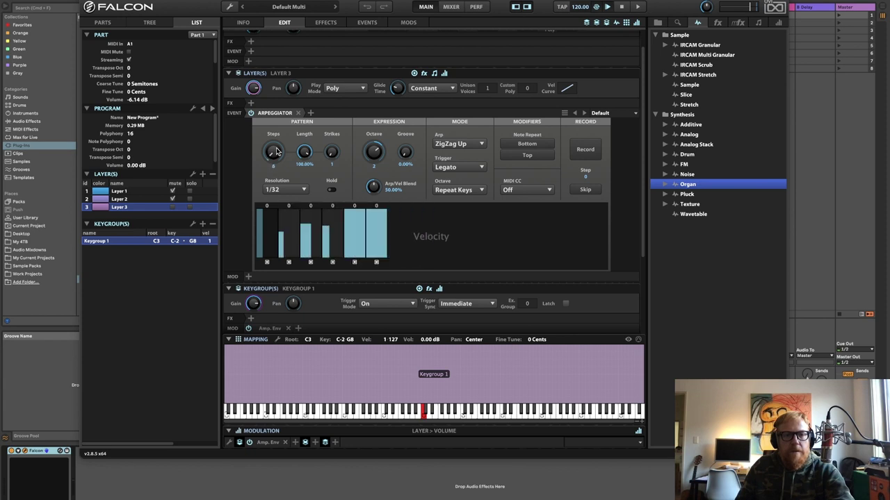
scroll(276, 153, "down", 1)
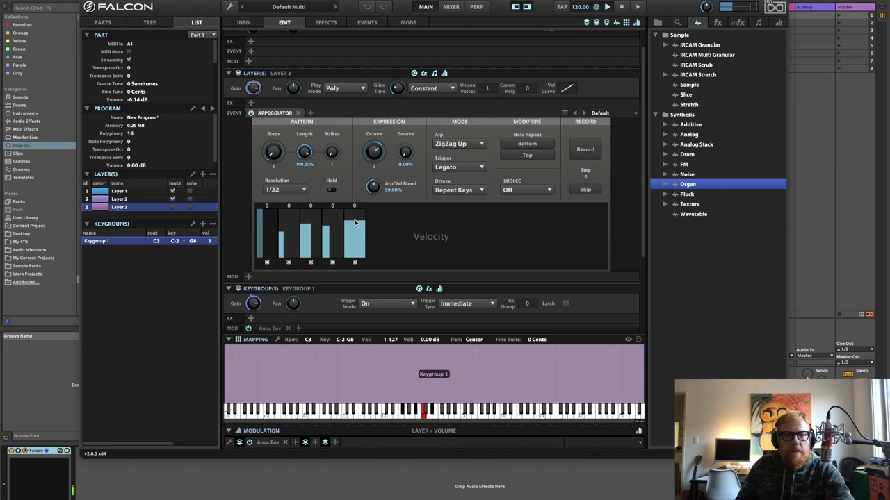
left_click(355, 222)
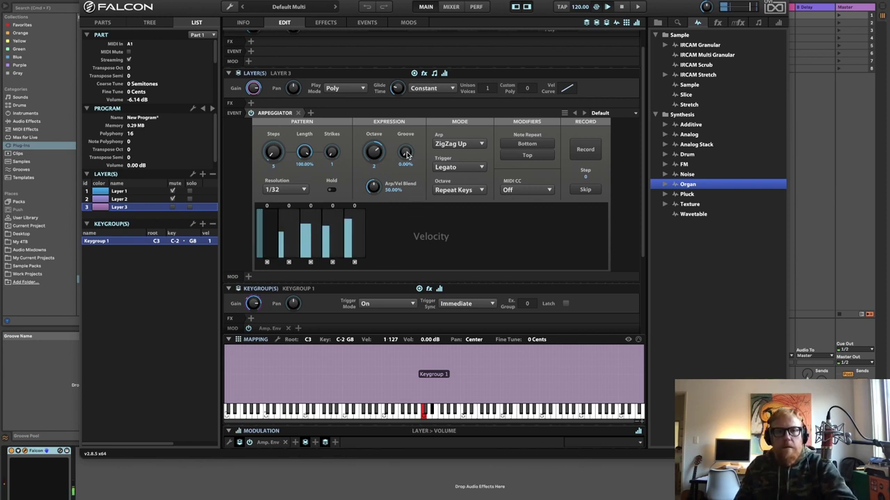
Try the arpeggiator with 2 strikes and with Hold enabled, returning to 1 strike with Hold off.
left_click_drag(331, 155, 332, 149)
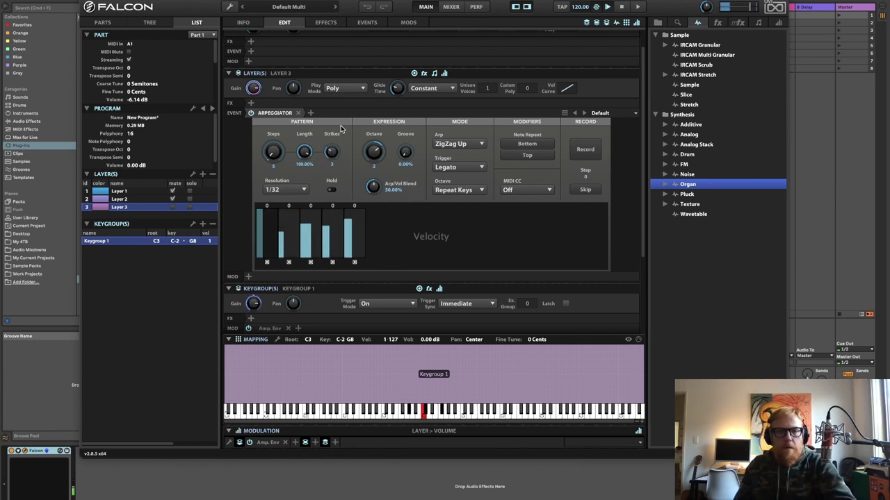
left_click(333, 191)
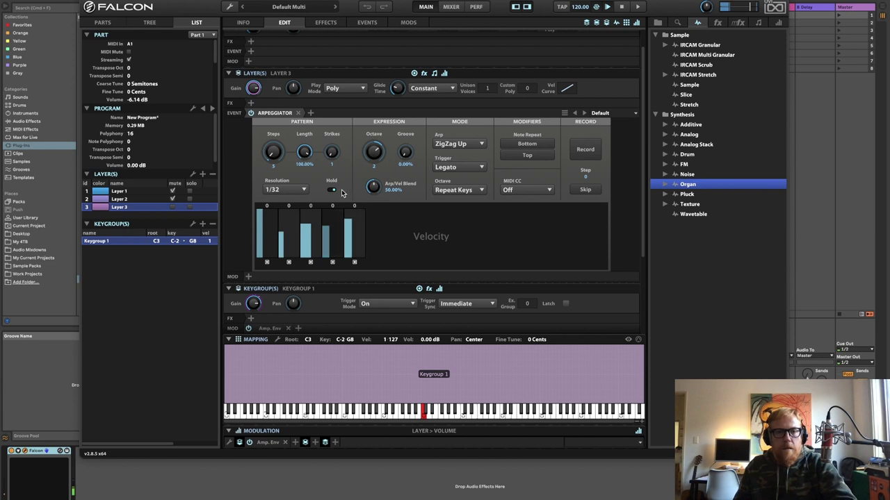
left_click(339, 194)
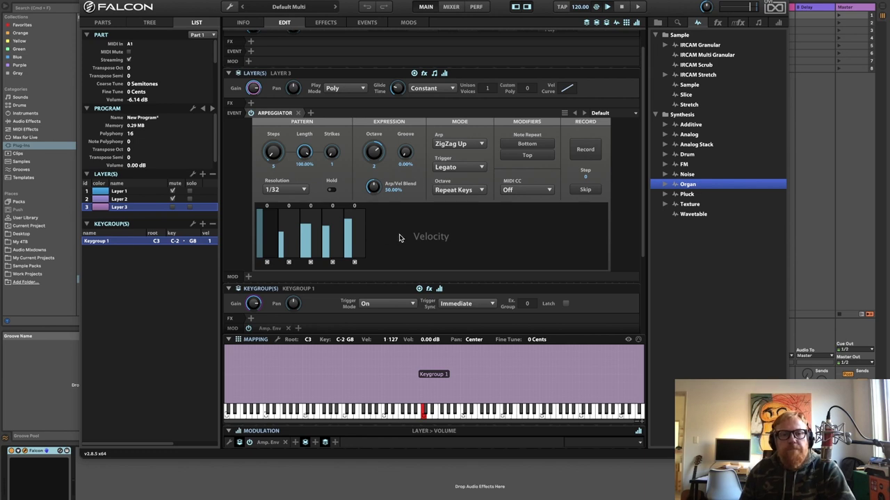
Try a default Velvet Delay as an effect on Layer 3, and remove it.
scroll(233, 218, "down", 4)
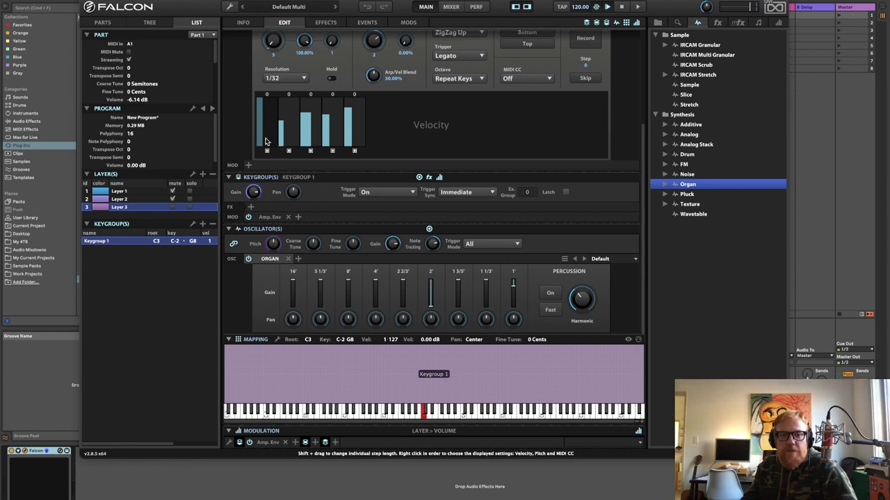
scroll(252, 120, "up", 5)
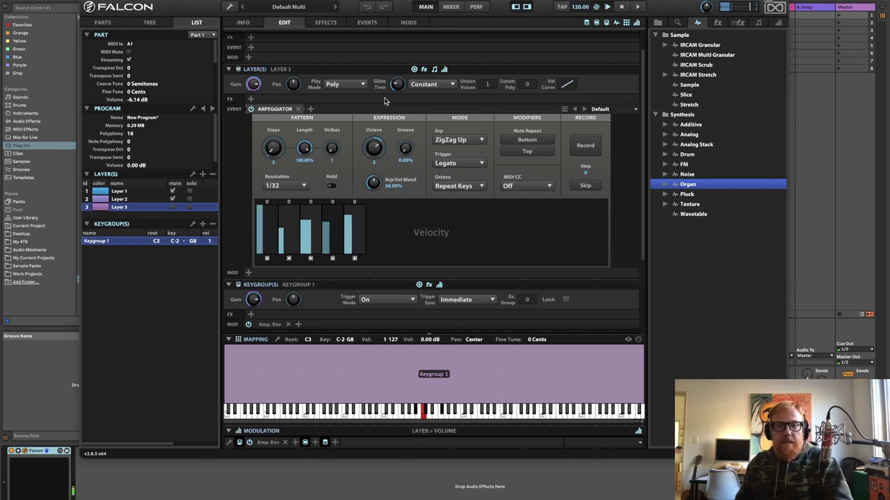
left_click(251, 98)
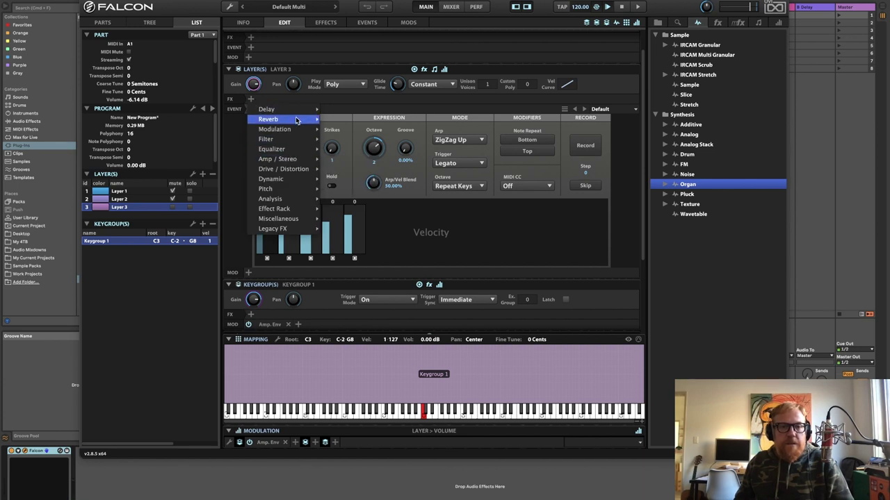
mouse_move(300, 114)
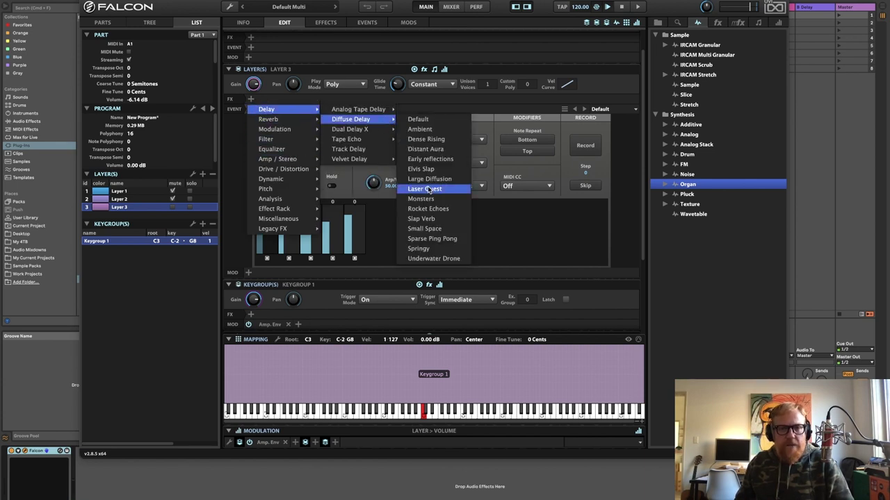
mouse_move(376, 164)
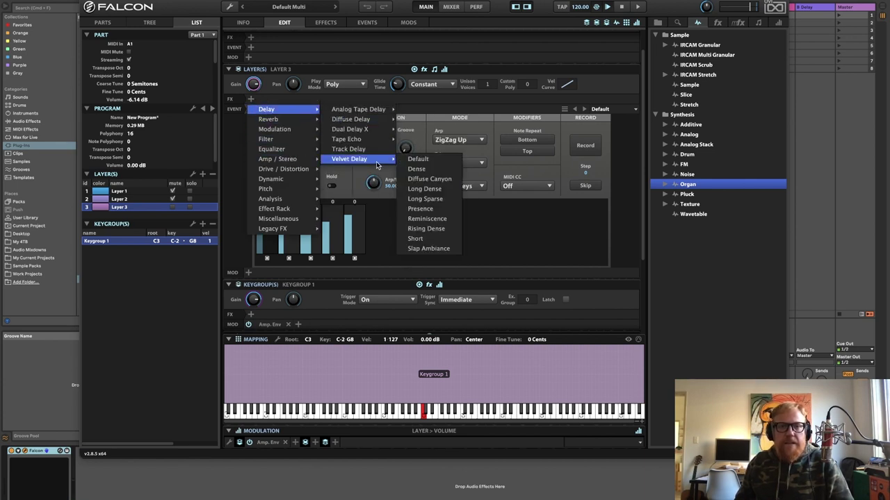
left_click(410, 159)
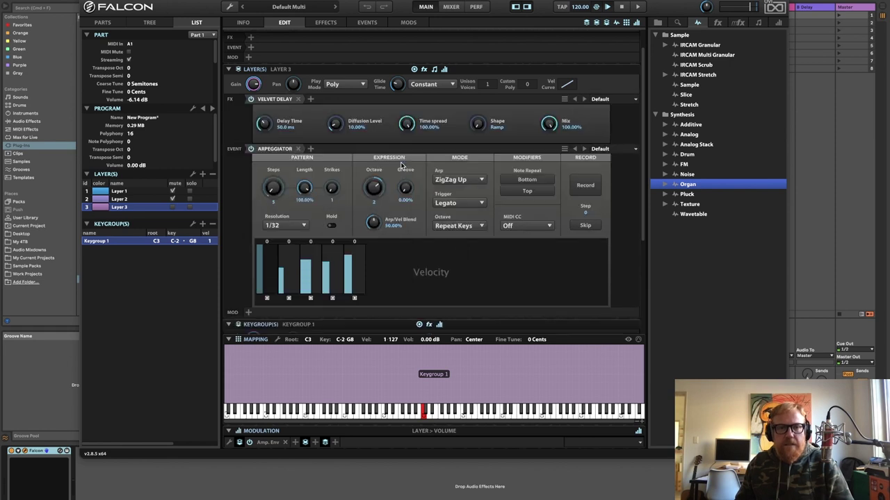
left_click(300, 99)
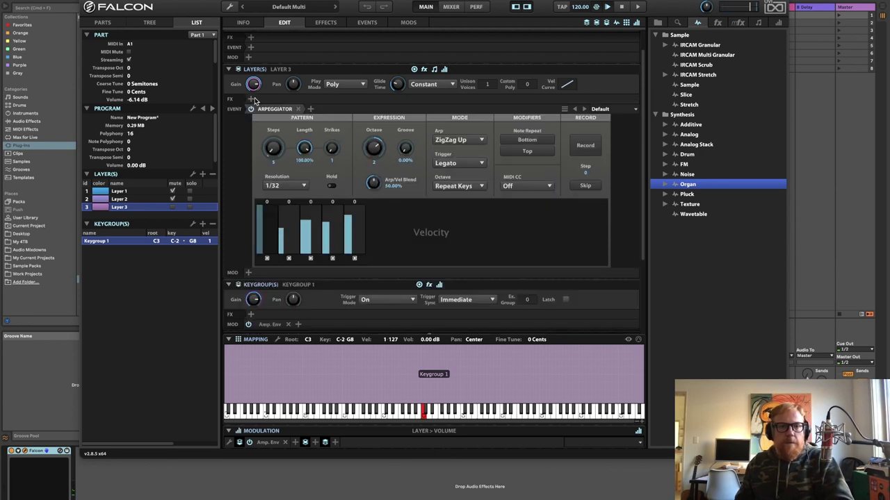
Add a default Tape Echo effect to Layer 3 and set the arpeggiator's resolution to 1/16.
left_click(252, 98)
mouse_move(293, 113)
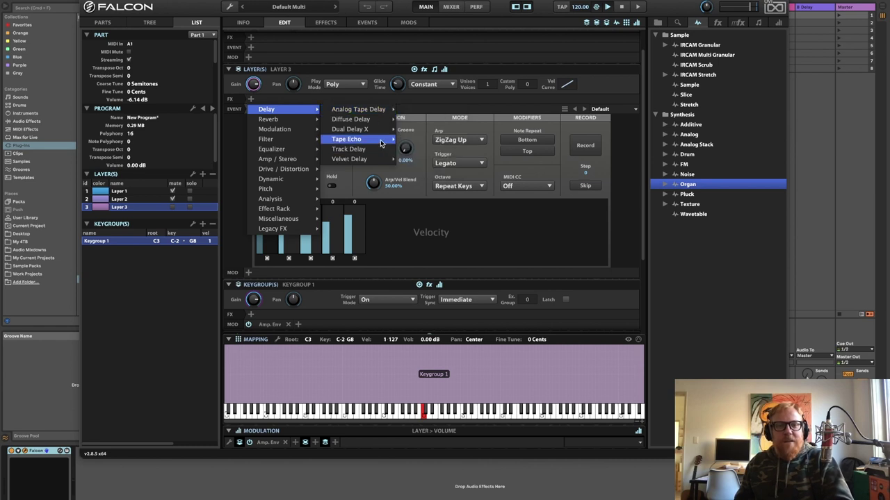
mouse_move(381, 140)
left_click(466, 141)
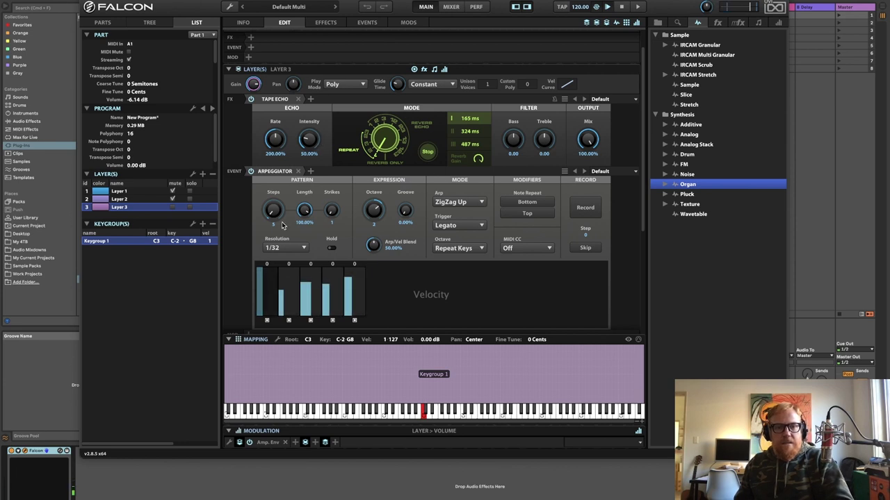
left_click(286, 248)
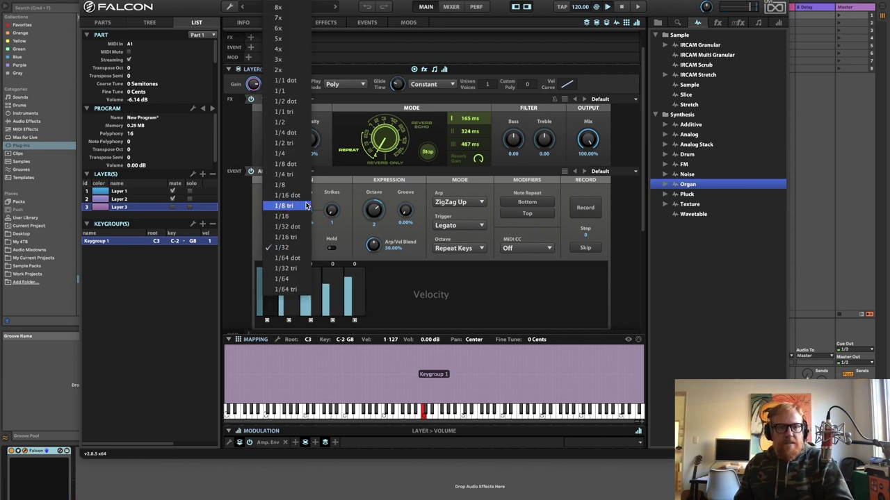
left_click(298, 217)
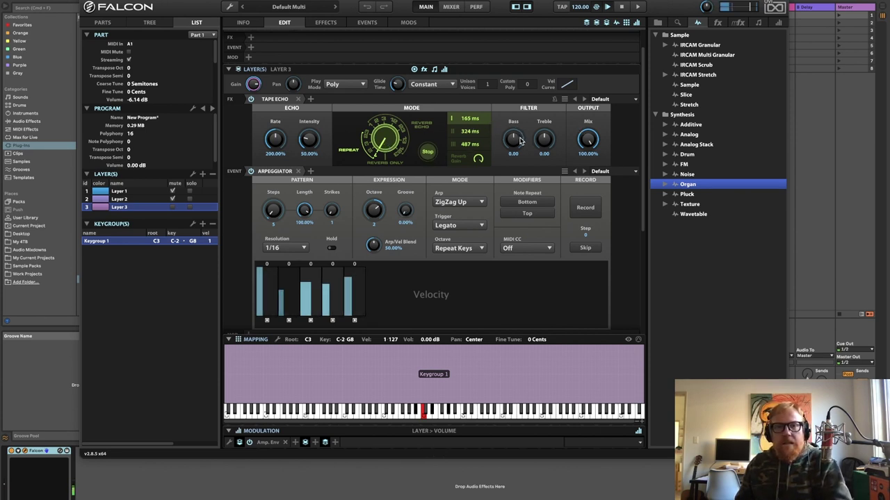
Sync the Tape Echo to the host tempo and set its mode dial to the 1/8 dot echo.
left_click(554, 100)
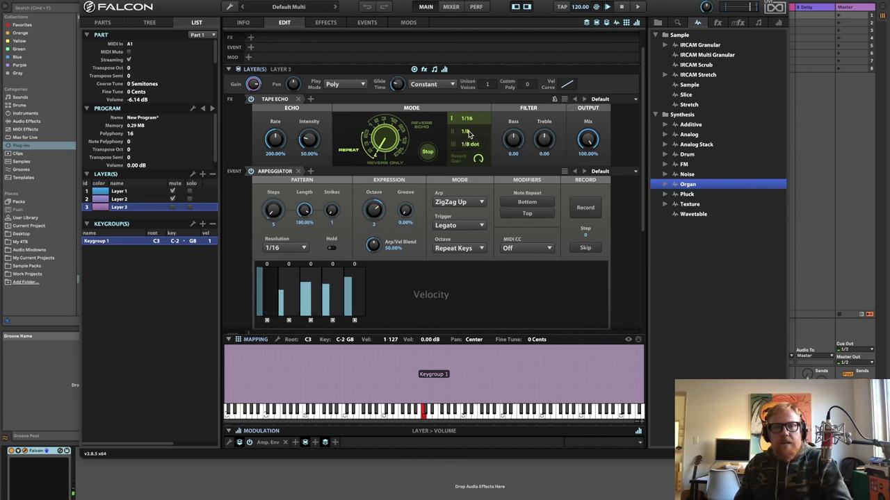
left_click_drag(386, 144, 393, 121)
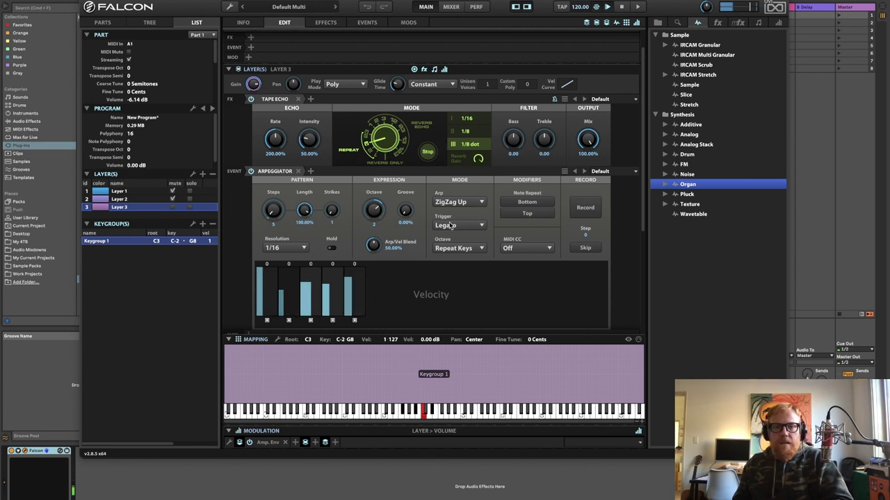
Set the arpeggiator's Arp mode to ZigZag Up & Down, keeping the Legato trigger.
left_click(476, 203)
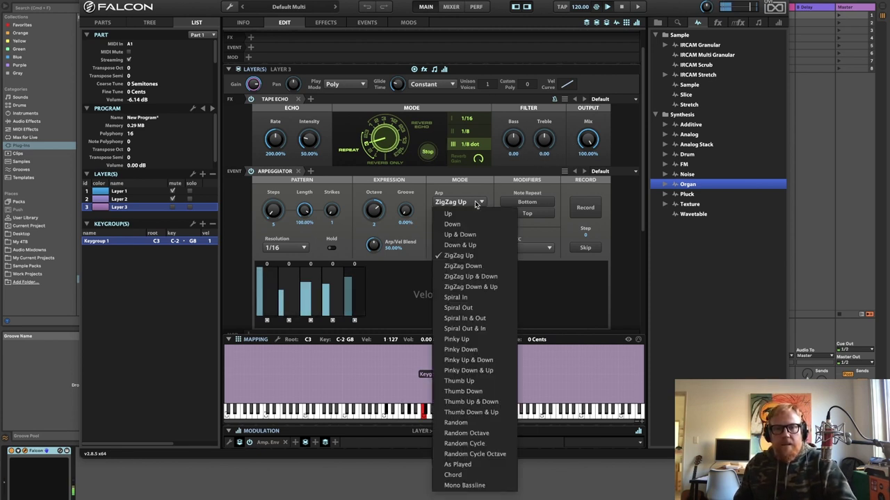
left_click(492, 278)
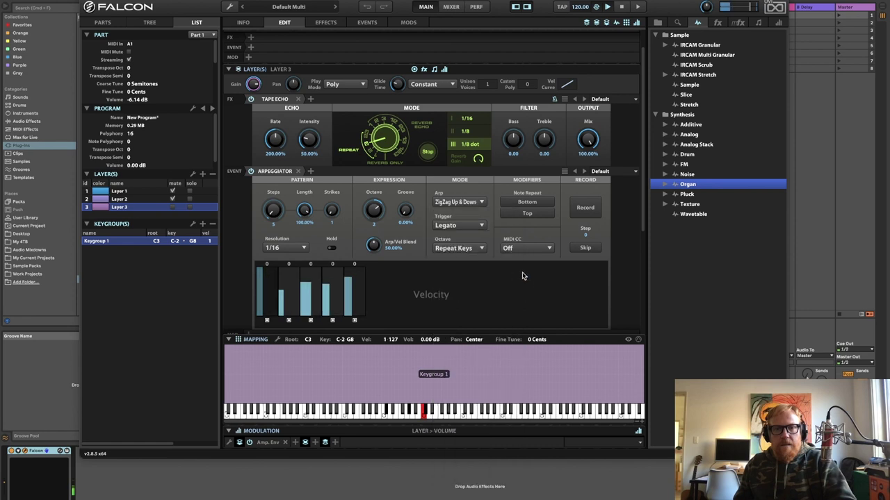
left_click(476, 226)
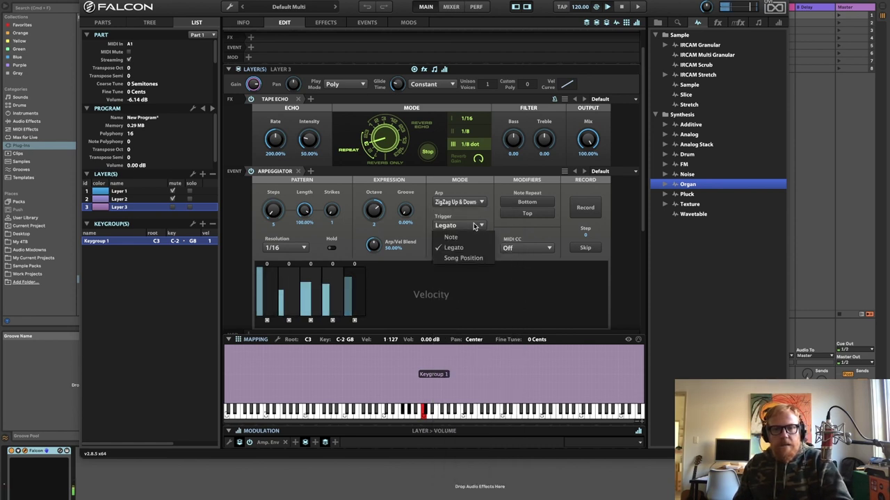
left_click(478, 220)
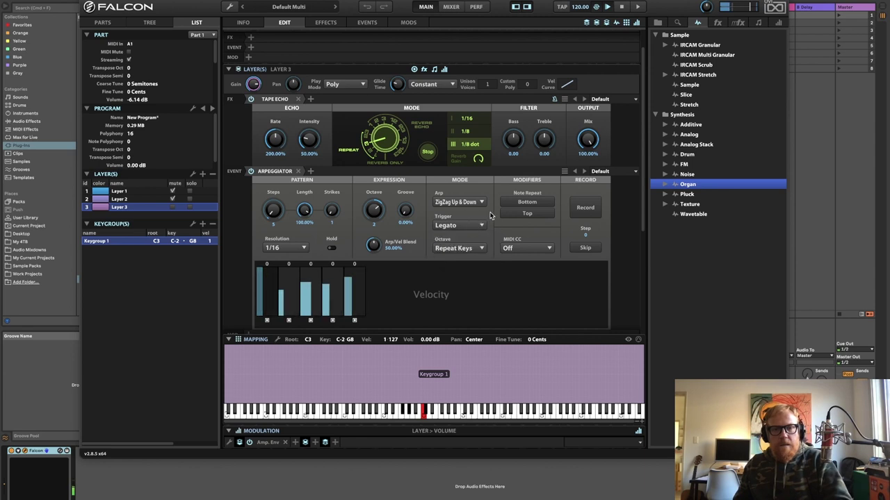
Try the arpeggiator's Repeat Pattern octave mode, and return it to Repeat Keys.
left_click(473, 250)
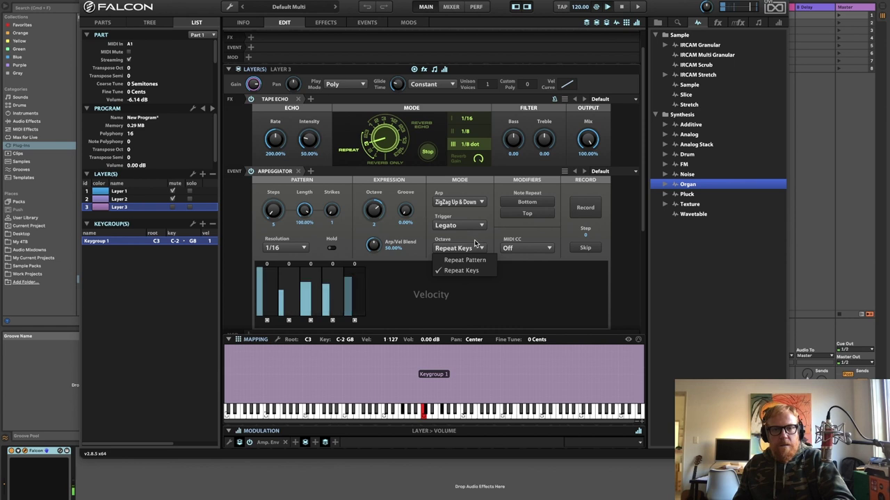
left_click(472, 261)
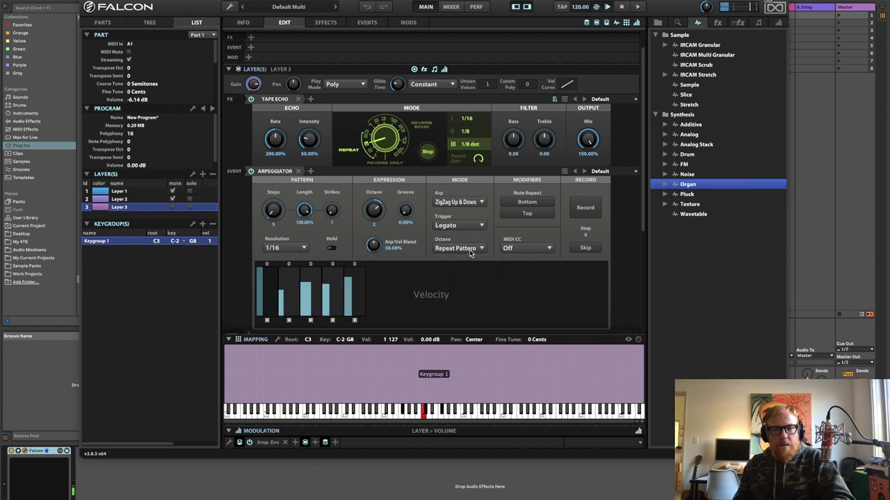
left_click(469, 252)
left_click(475, 270)
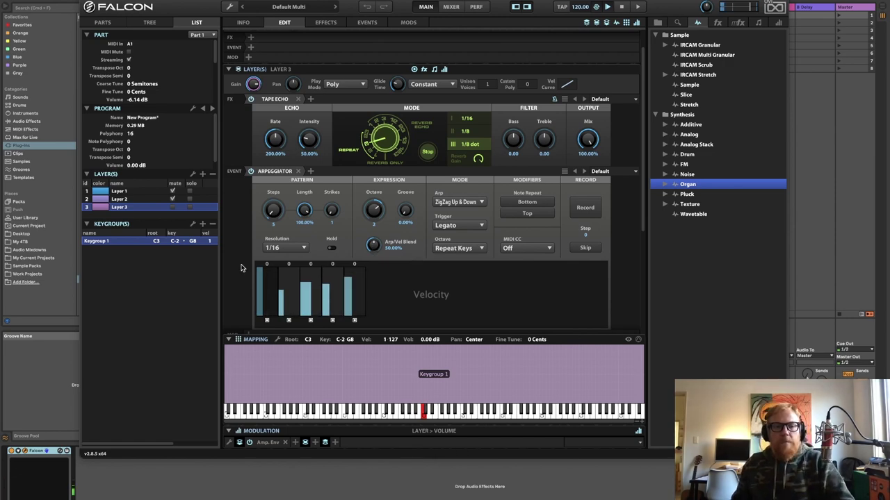
Insert a Gain effect on Layer 3's Keygroup 1 and lower its volume to -oo dB.
scroll(244, 264, "down", 5)
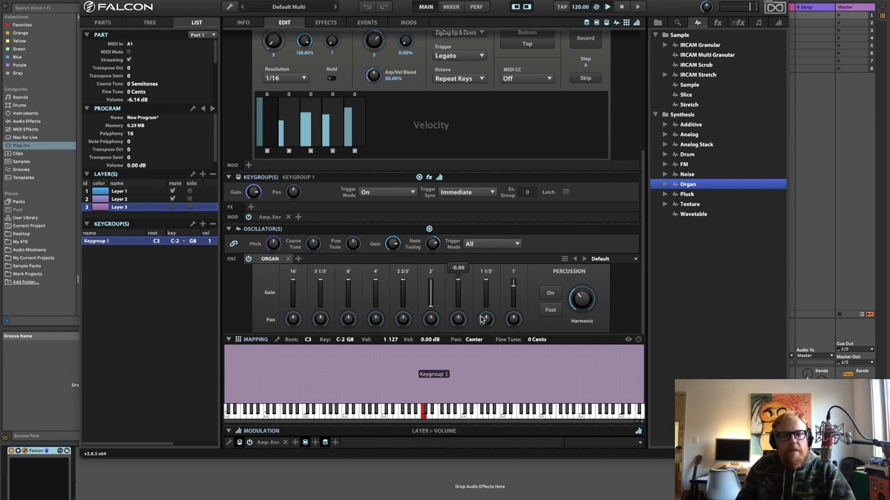
left_click(251, 207)
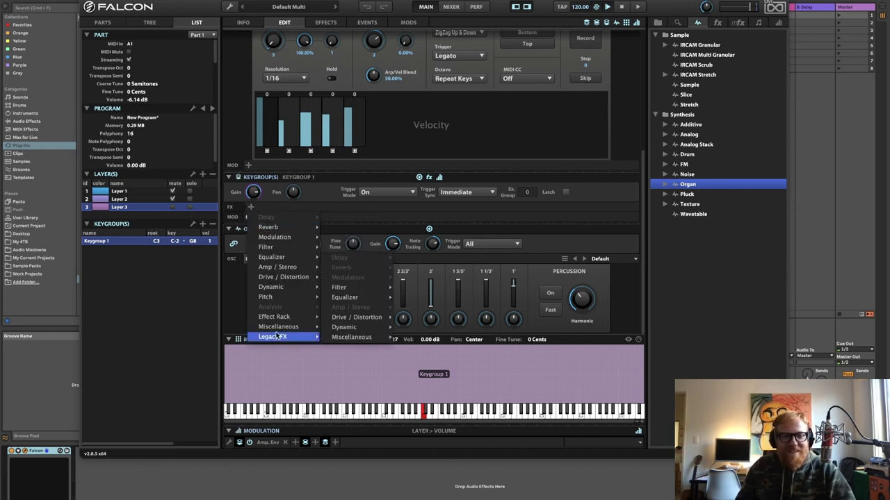
mouse_move(302, 297)
mouse_move(304, 279)
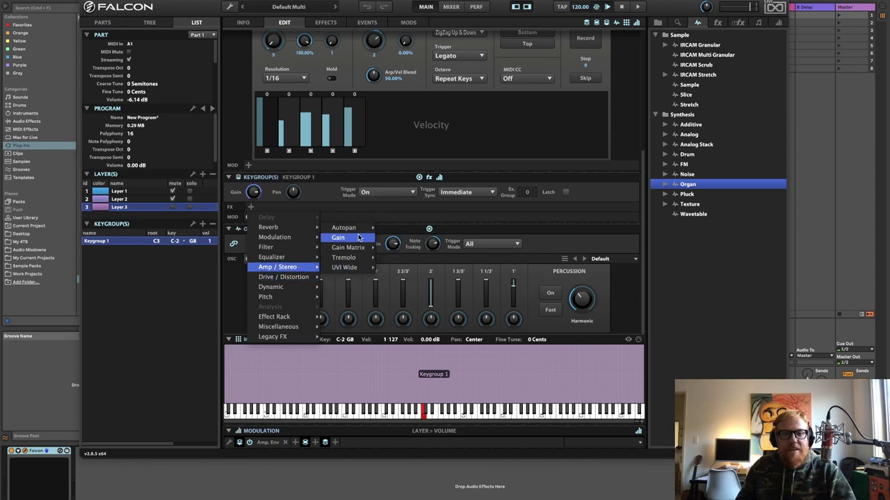
left_click(349, 239)
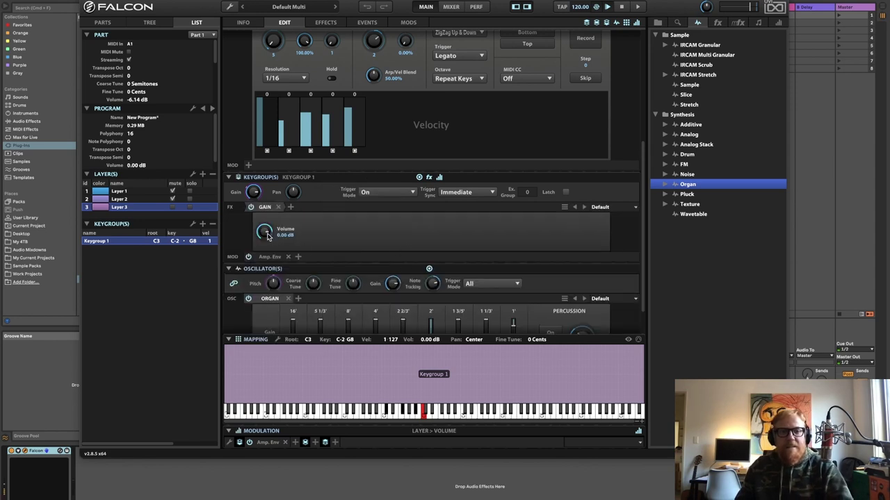
left_click_drag(267, 235, 271, 358)
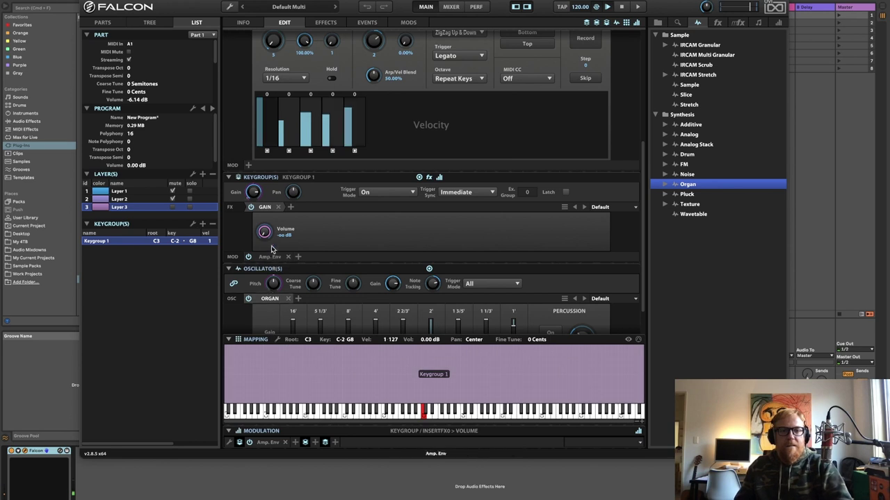
Modulate the Gain effect's volume on Keygroup 1 with a new keygroup-level DAHDSR envelope.
right_click(264, 232)
mouse_move(290, 238)
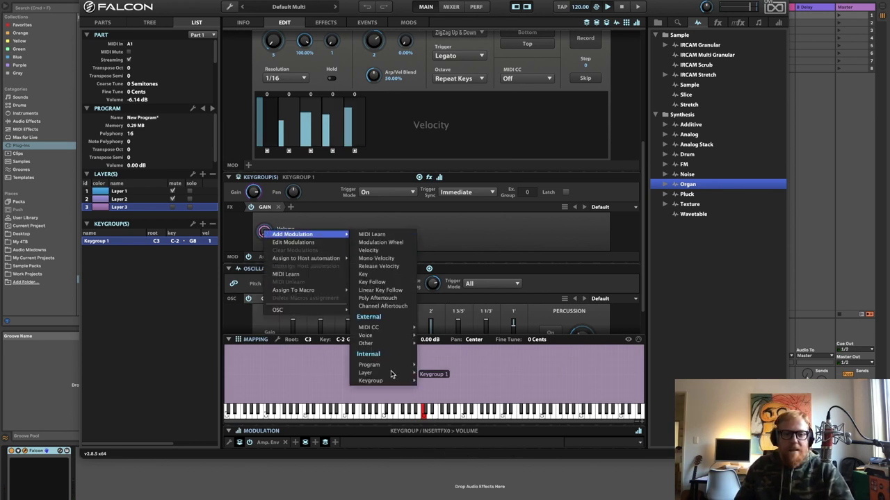
mouse_move(388, 381)
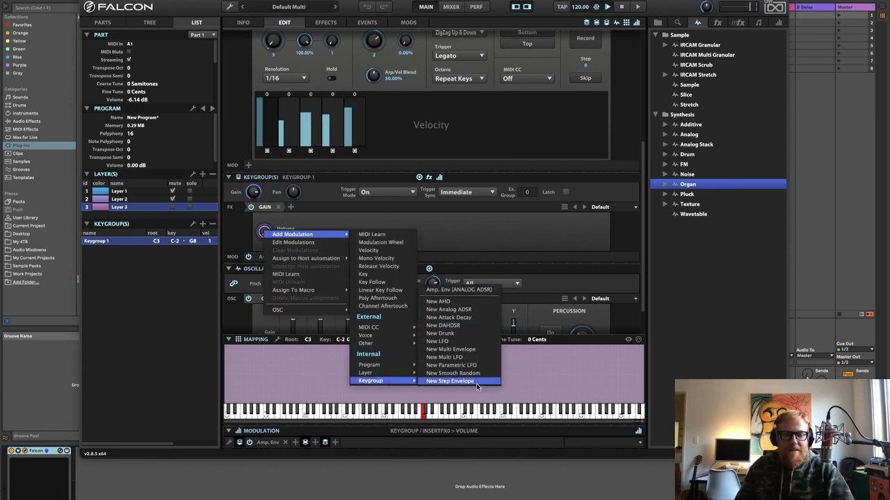
left_click(467, 326)
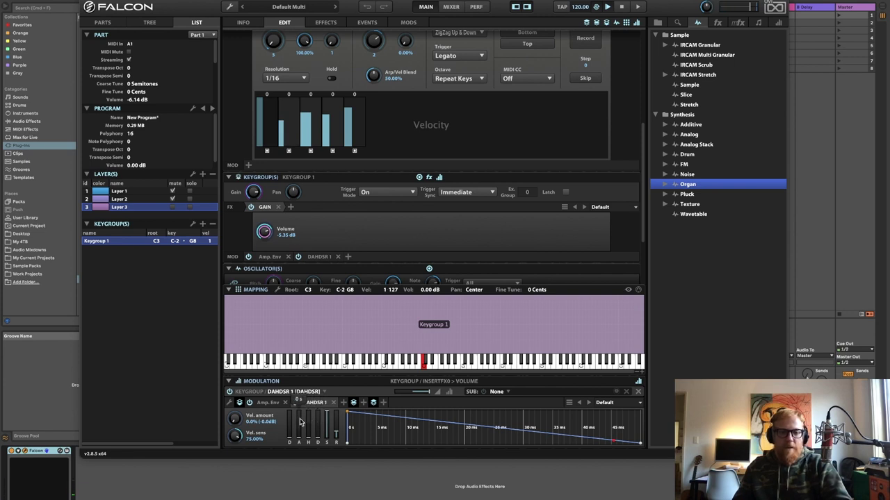
Try a longer attack on the DAHDSR envelope, set the Gain volume to -6.04 dB, and return the attack to 0 s.
mouse_move(299, 435)
left_mouse_down()
mouse_move(300, 419)
mouse_move(298, 431)
left_mouse_up()
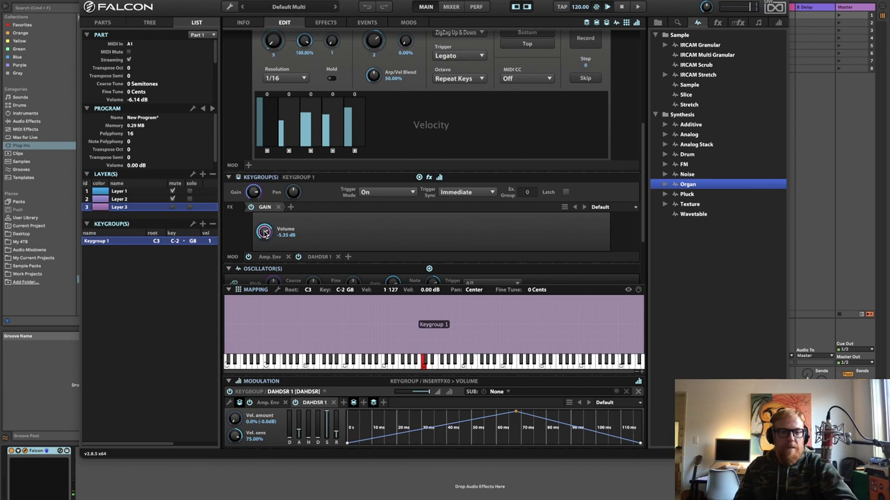
mouse_move(264, 233)
left_mouse_down()
mouse_move(258, 276)
mouse_move(260, 234)
left_mouse_up()
mouse_move(299, 435)
left_mouse_down()
mouse_move(299, 418)
mouse_move(297, 442)
left_mouse_up()
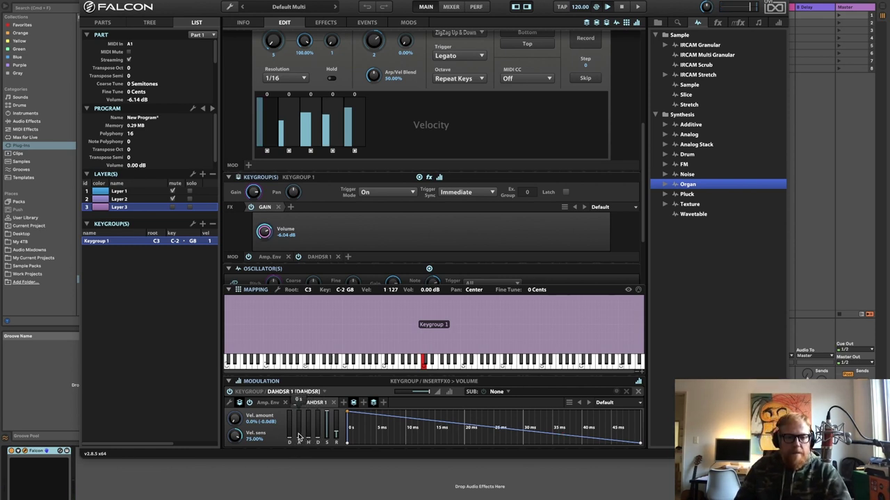
right_click(299, 437)
mouse_move(324, 356)
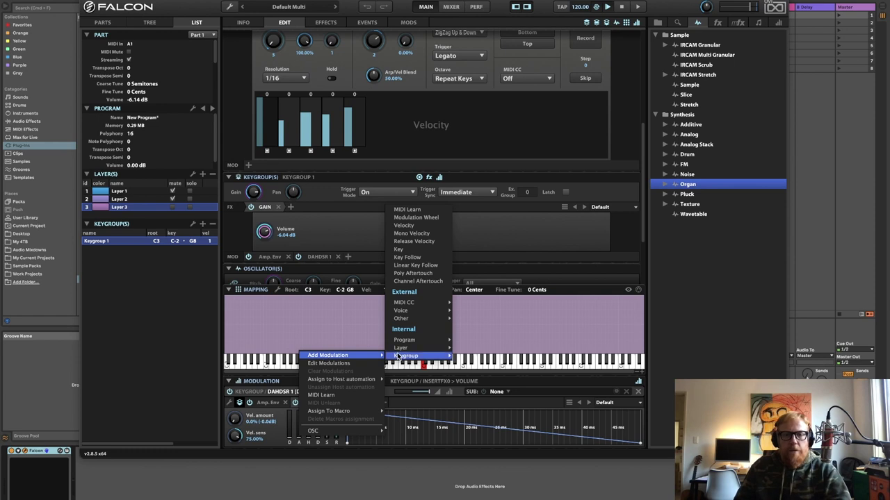
left_click(300, 235)
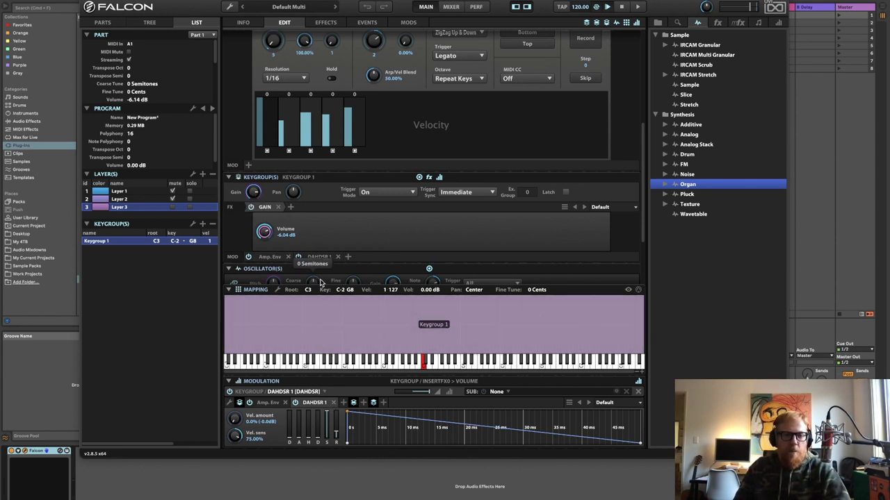
Compare the DAHDSR with the amp envelope, and delete both the DAHDSR modulation and the Gain effect from Keygroup 1.
mouse_move(331, 415)
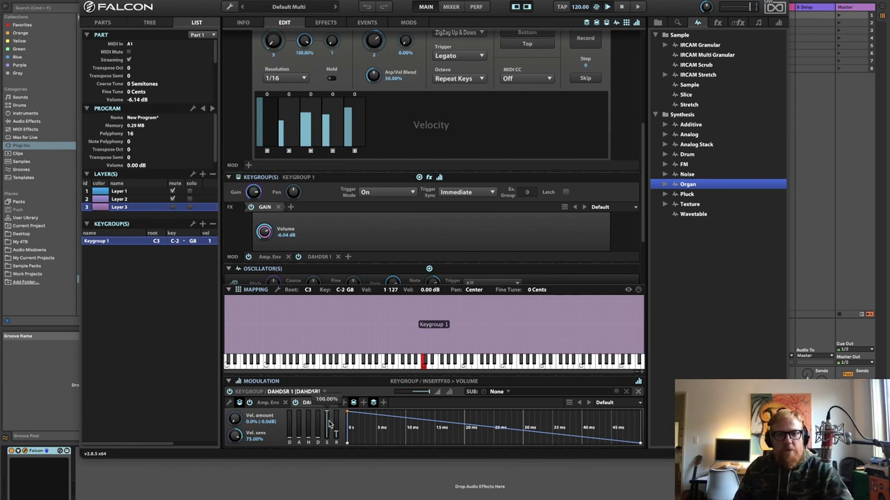
left_click(268, 403)
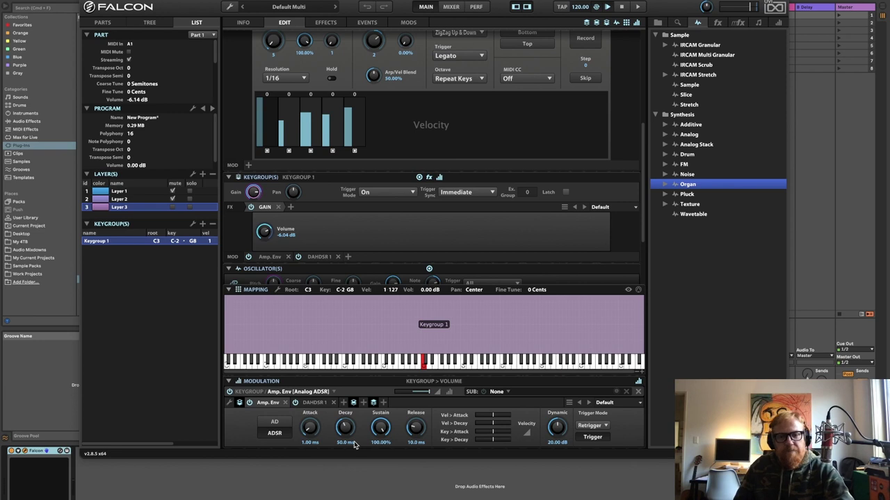
left_click(315, 403)
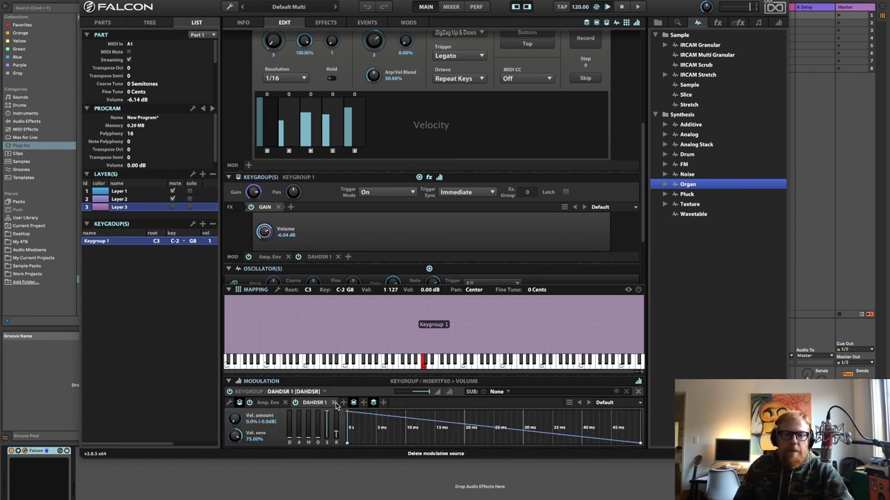
left_click(333, 403)
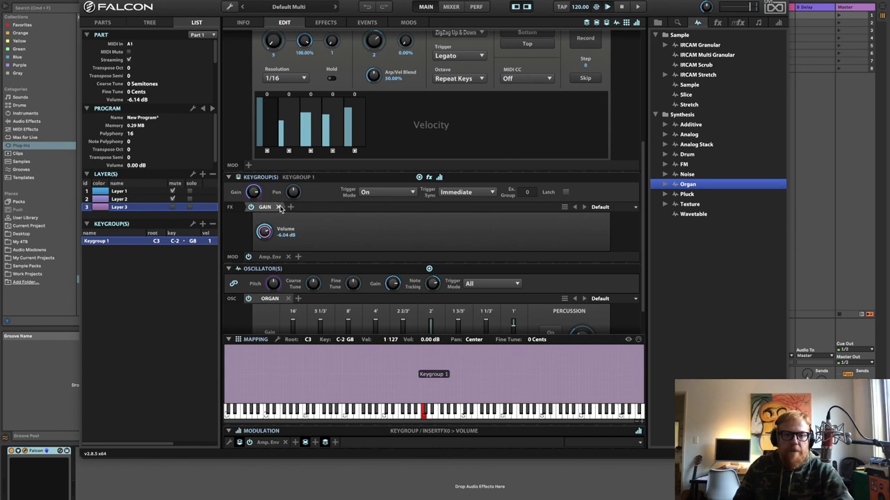
left_click(278, 207)
Modulate the attack of Keygroup 1's amp envelope with a new keygroup-level Smooth Random source.
left_click(266, 442)
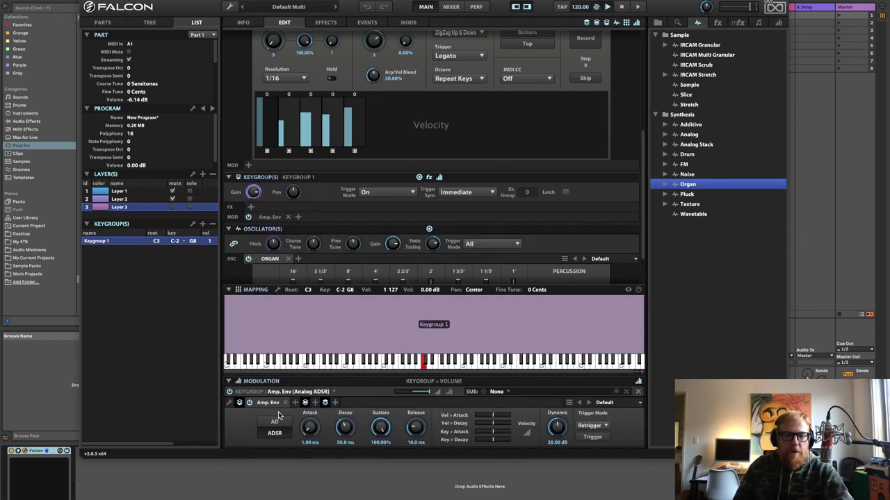
right_click(311, 431)
mouse_move(369, 354)
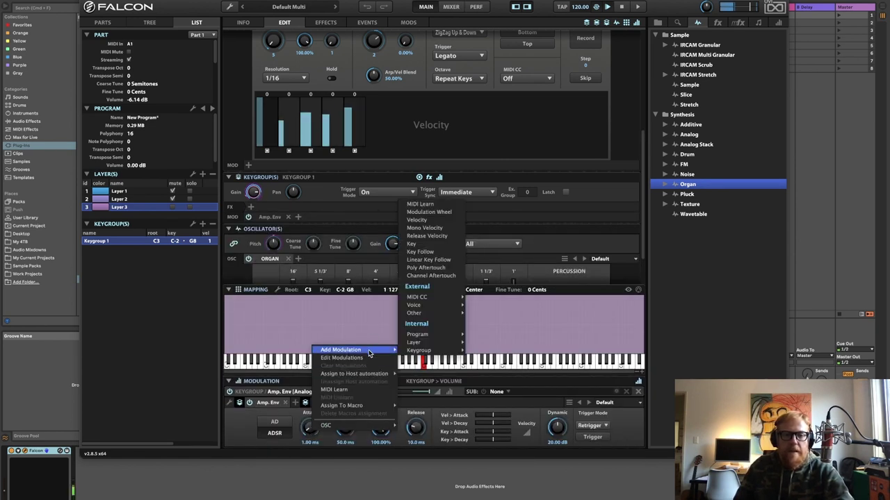
mouse_move(448, 352)
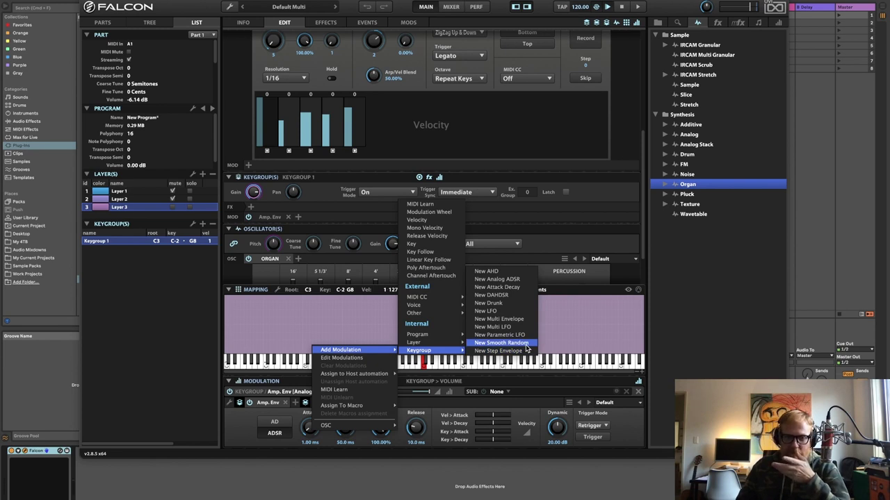
left_click(501, 343)
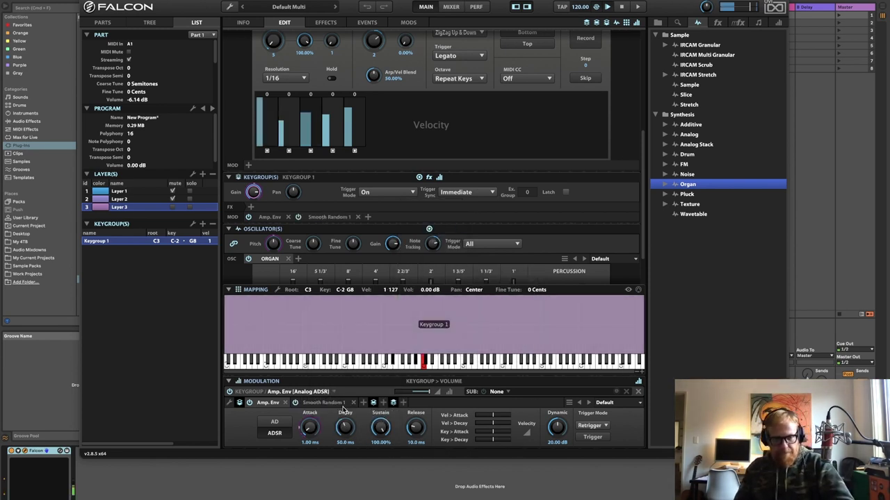
Set the Smooth Random modulator's trigger mode to No Retrigger.
left_click(323, 403)
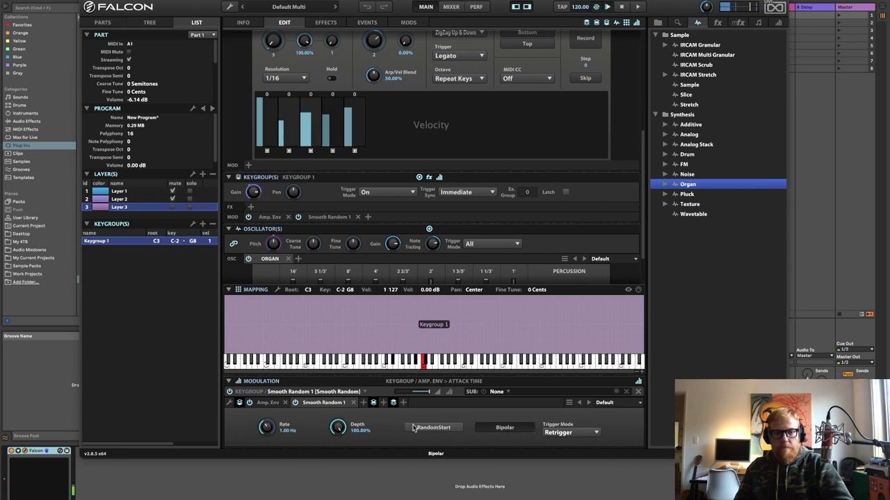
left_click(570, 433)
left_click(564, 442)
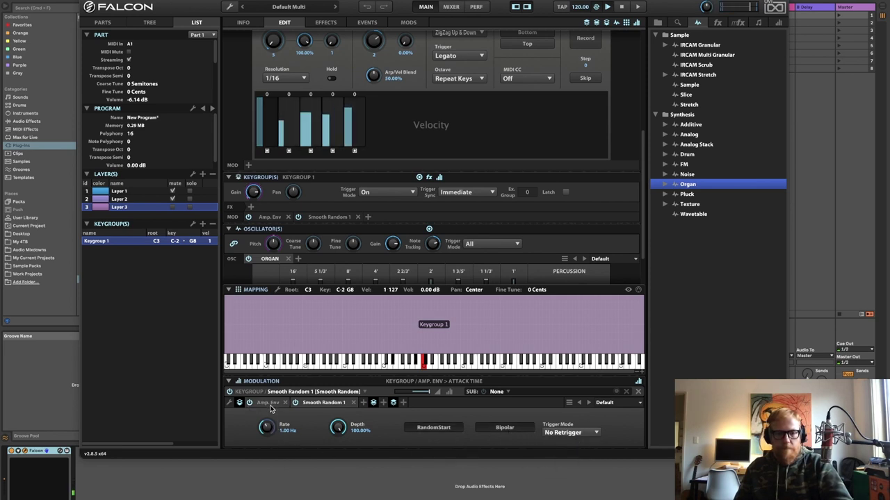
Lower the Smooth Random modulator's depth to about 31% and its rate to 0.03 Hz.
left_click_drag(337, 425, 340, 431)
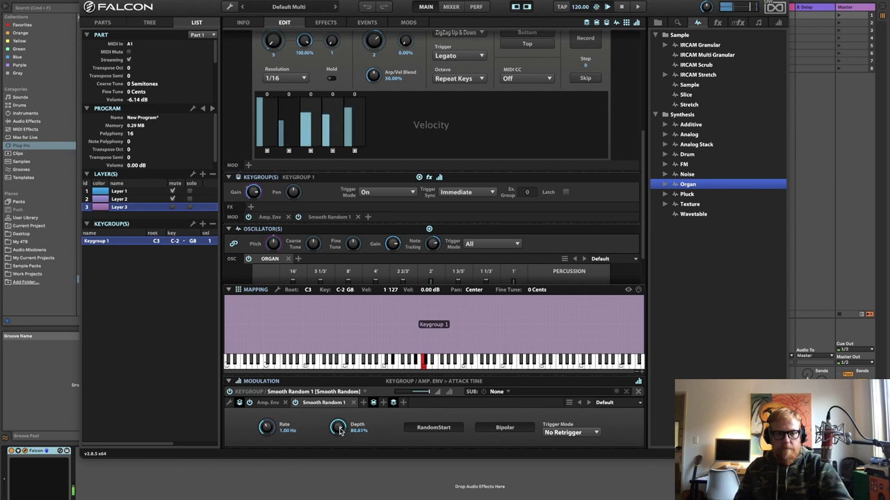
scroll(340, 430, "down", 5)
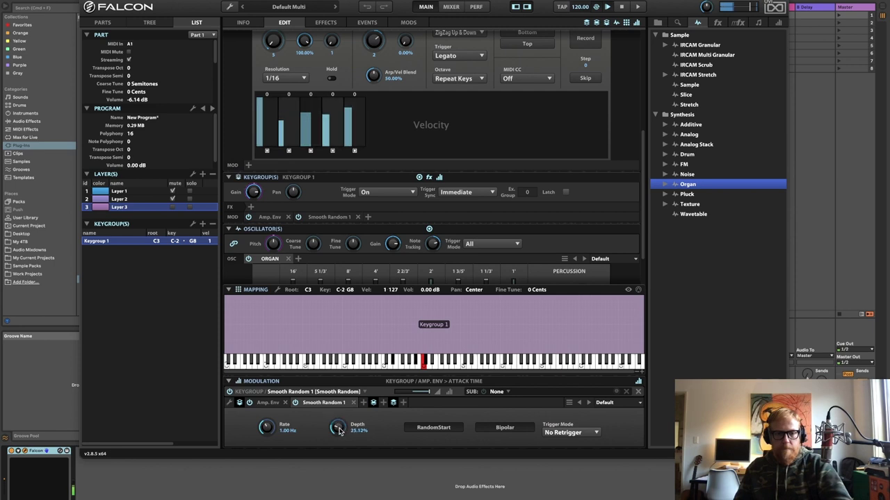
scroll(340, 431, "up", 1)
scroll(265, 429, "down", 5)
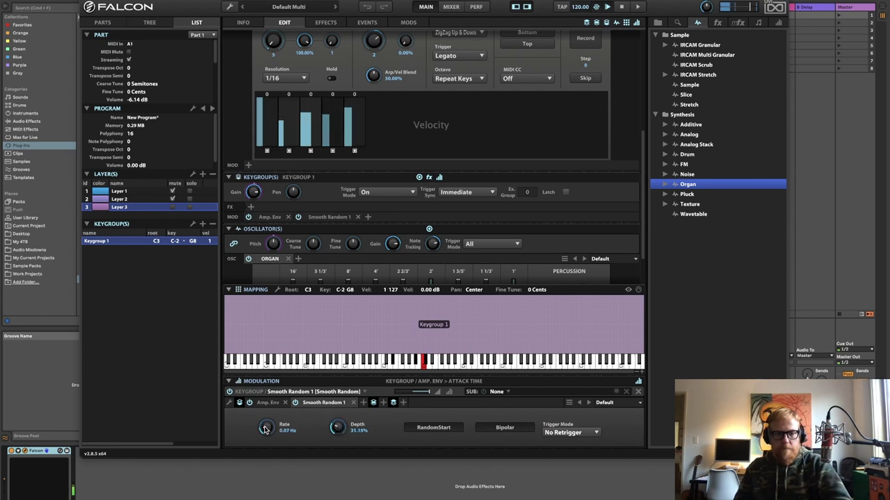
scroll(265, 429, "down", 2)
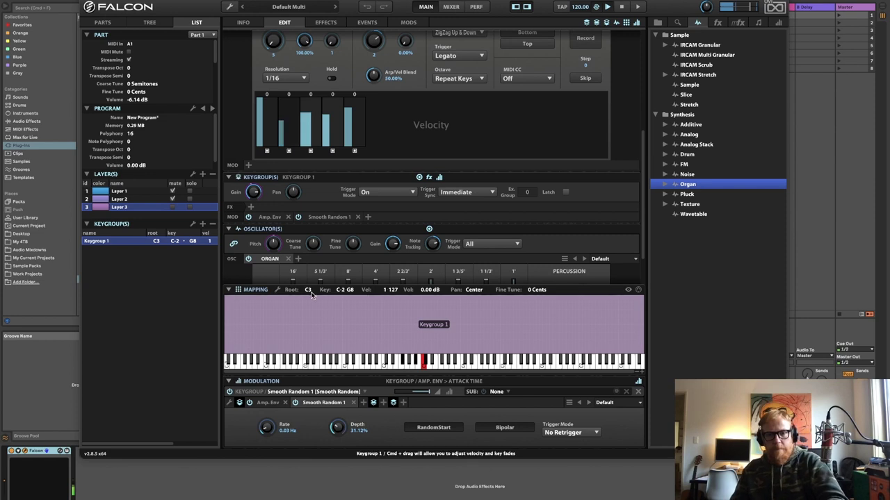
Insert a SparkVerb with the Hyper High shimmer preset after Layer 3's Tape Echo, setting Hi Decay to x 2.66 and Rolloff to 8.68 kHz.
scroll(246, 127, "up", 5)
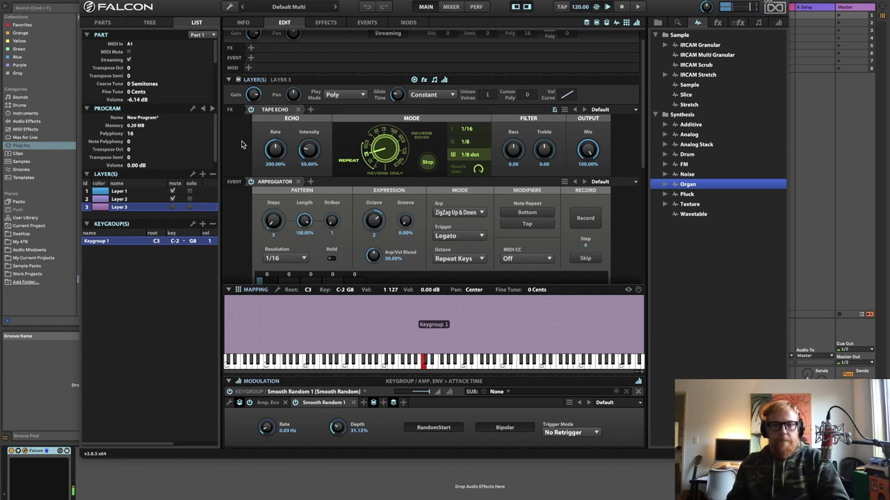
left_click(310, 109)
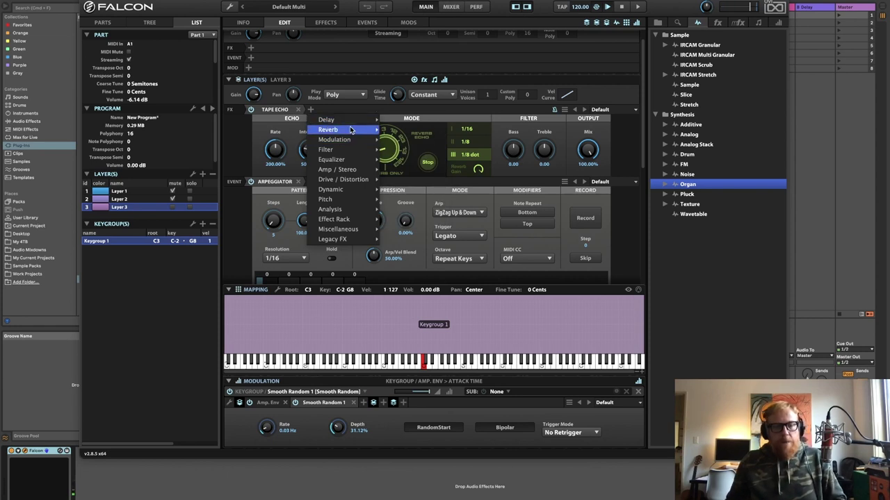
mouse_move(352, 131)
mouse_move(420, 140)
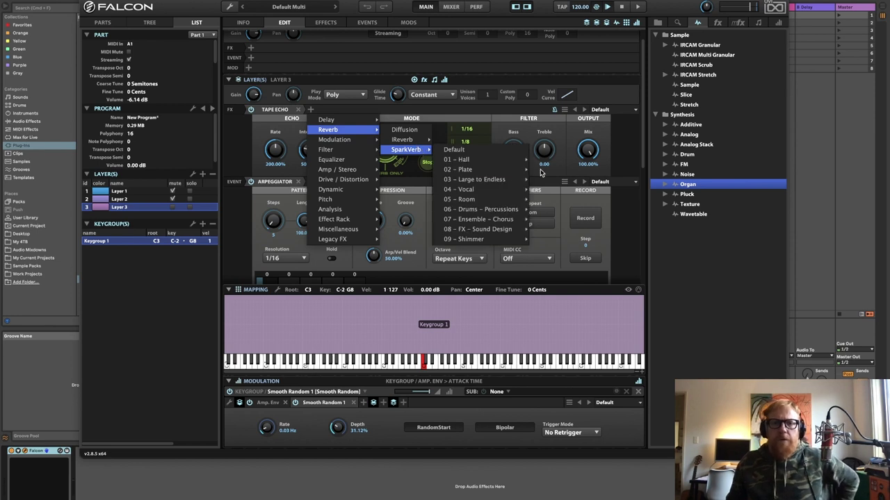
mouse_move(521, 180)
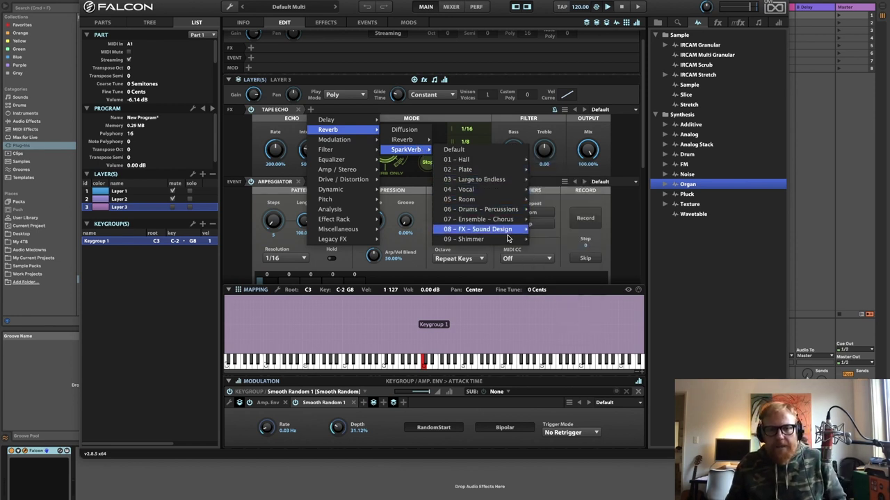
mouse_move(514, 239)
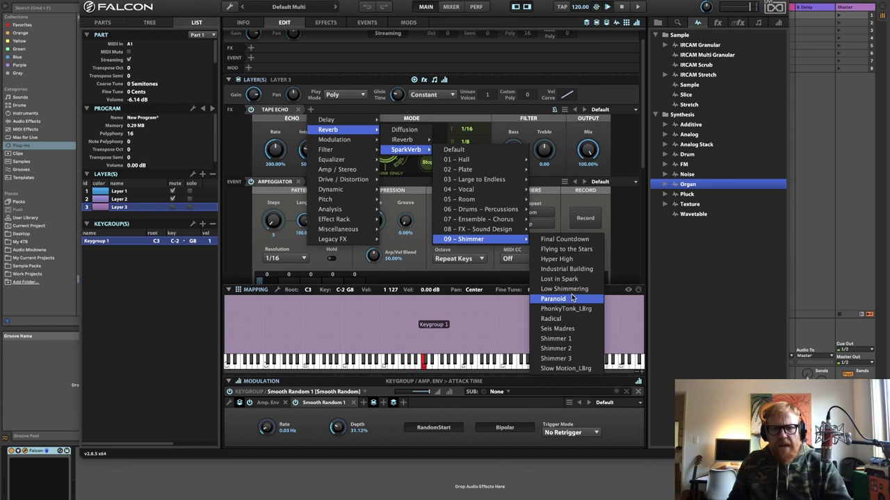
left_click(585, 260)
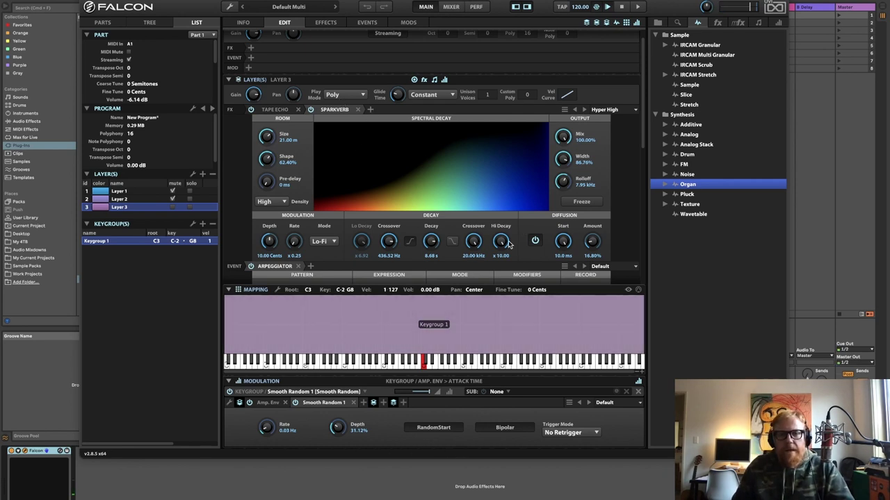
left_click_drag(501, 243, 524, 280)
mouse_move(569, 182)
left_mouse_down()
mouse_move(569, 222)
mouse_move(571, 176)
left_mouse_up()
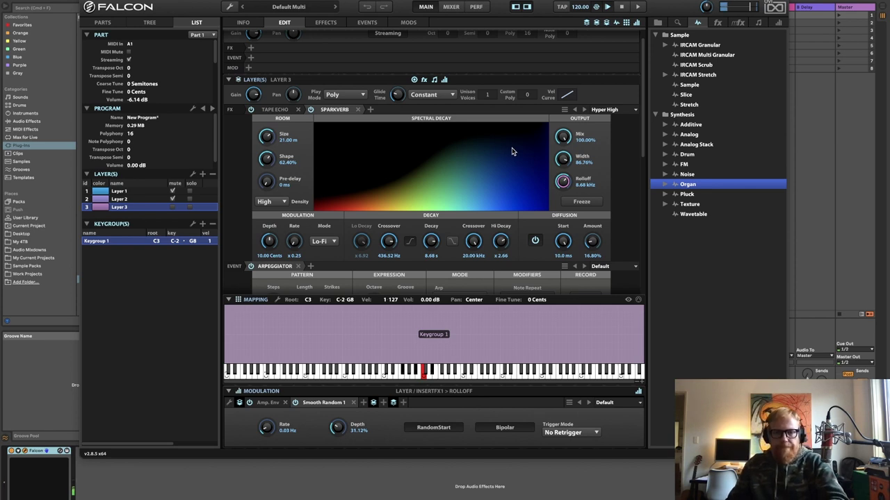
Insert a Convolver equalizer effect after the SparkVerb on Layer 3.
left_click(369, 110)
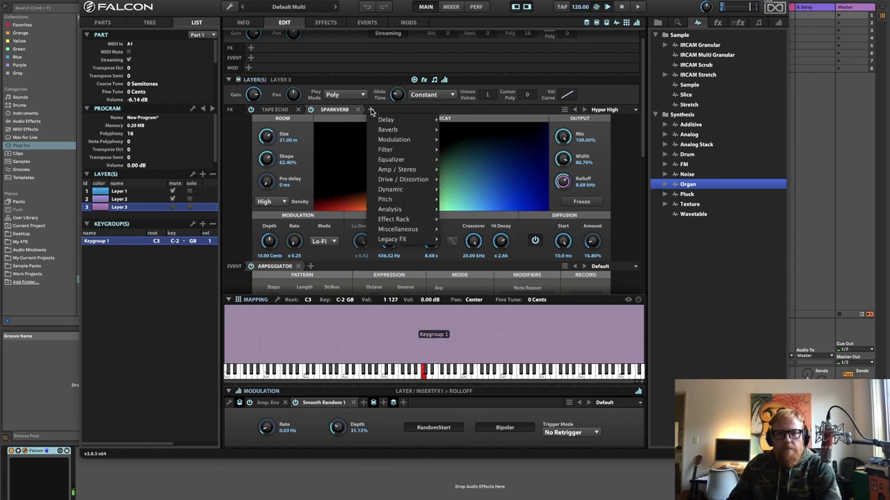
mouse_move(417, 162)
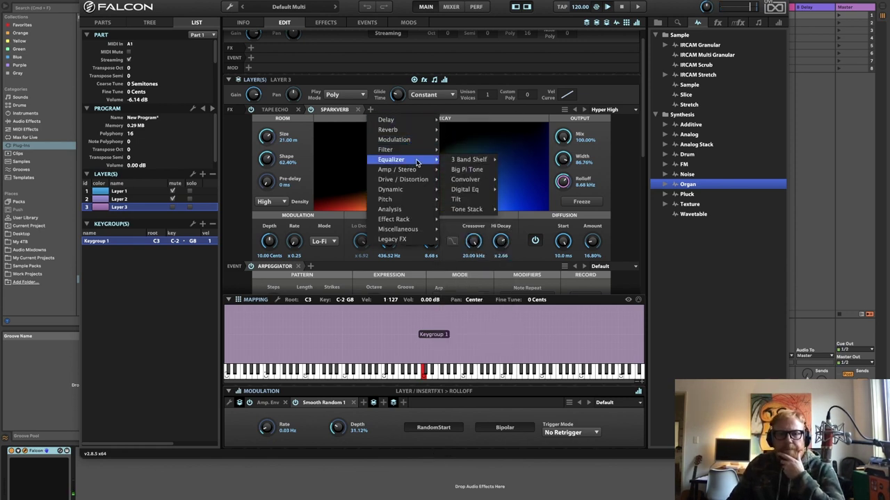
mouse_move(476, 188)
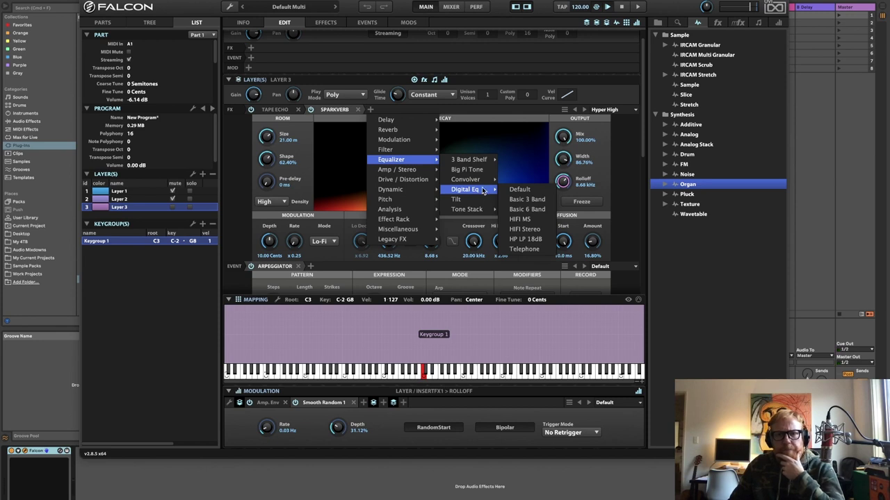
left_click(520, 180)
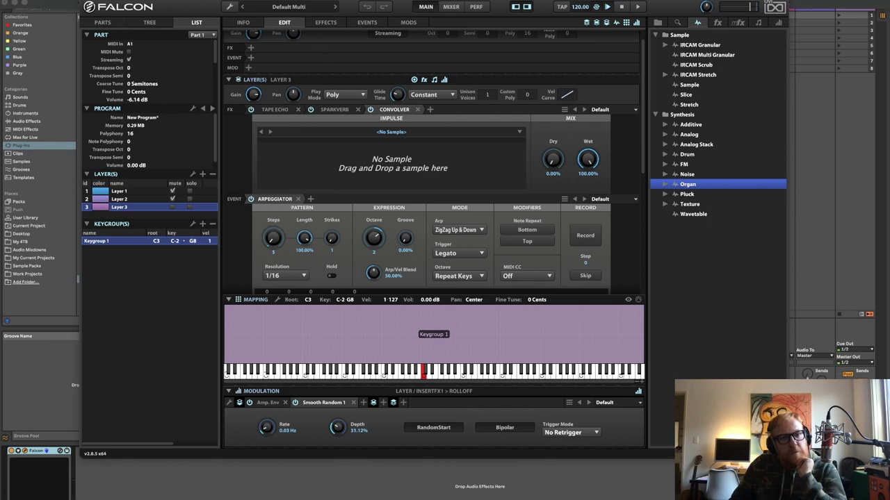
scroll(326, 54, "down", 1)
Move the Falcon window clear of the Ableton browser, collapse Foundation Digital Synths, and open the Fractals pack's Risers folder in Sample Packs.
left_click_drag(181, 7, 292, 7)
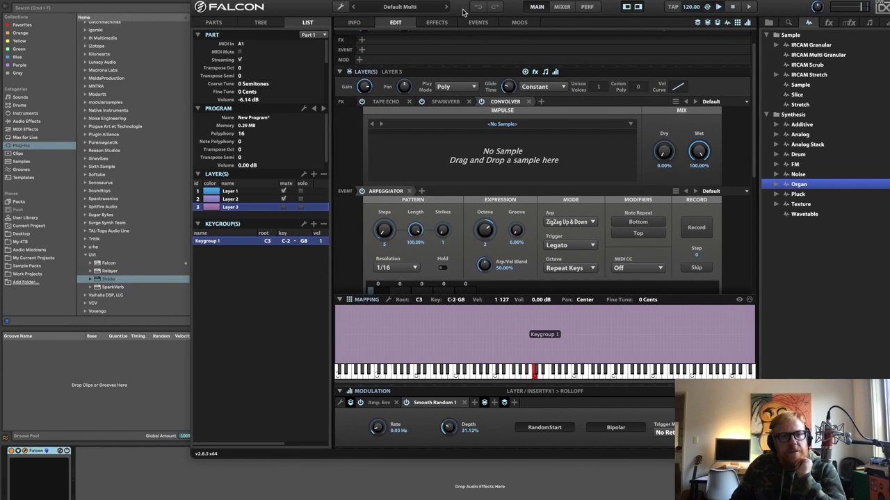
left_click(27, 265)
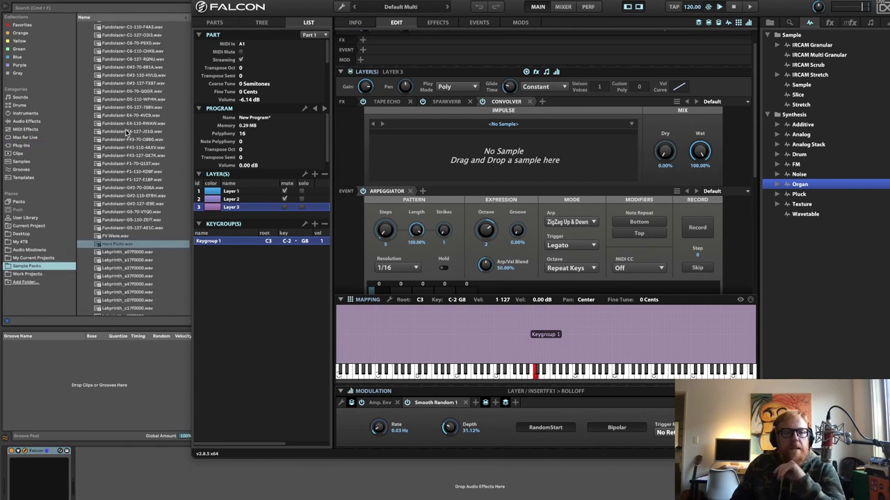
left_click(117, 248)
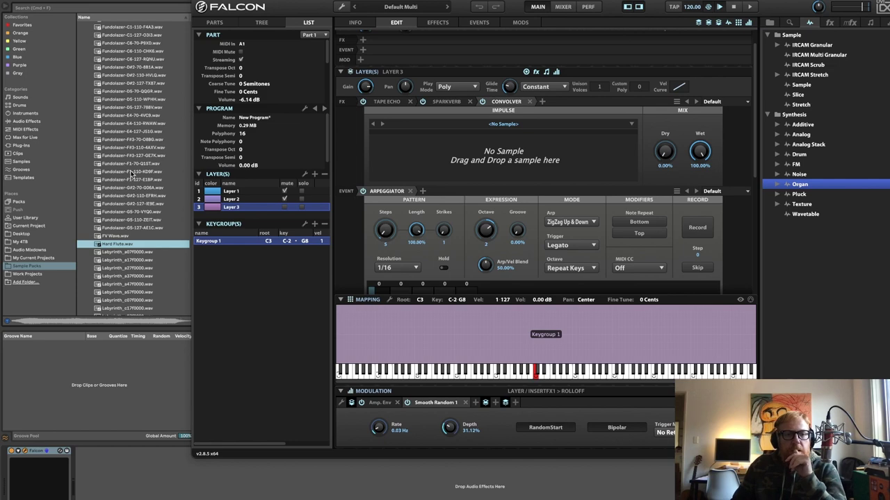
scroll(127, 173, "up", 10)
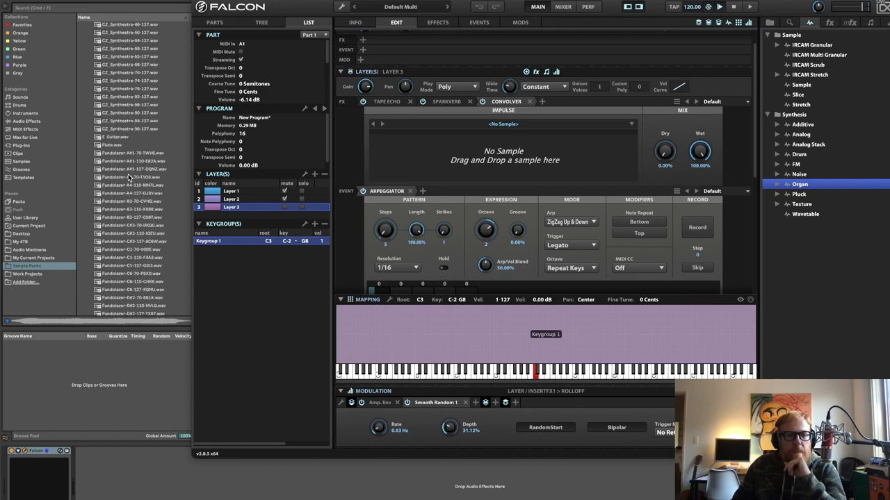
scroll(129, 174, "up", 15)
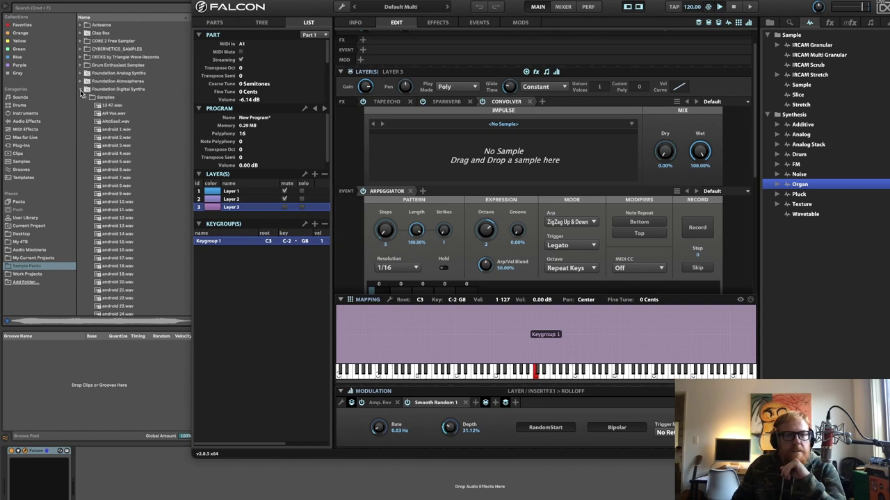
left_click(80, 89)
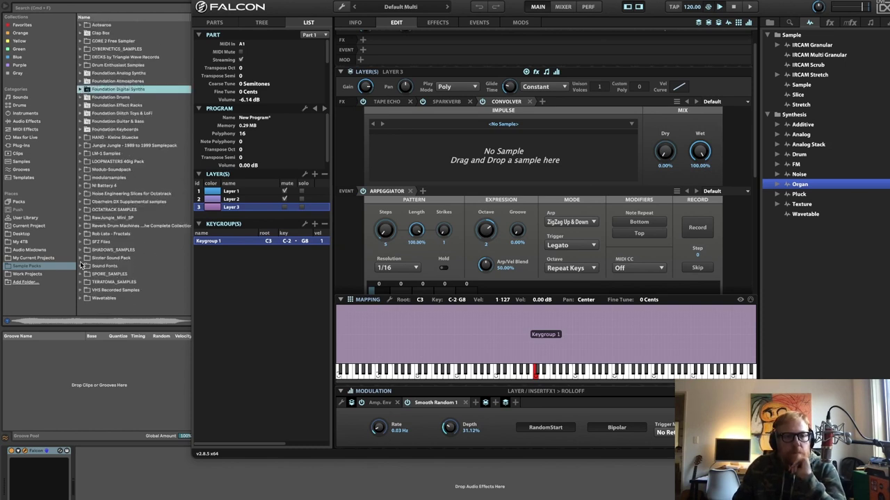
left_click(81, 234)
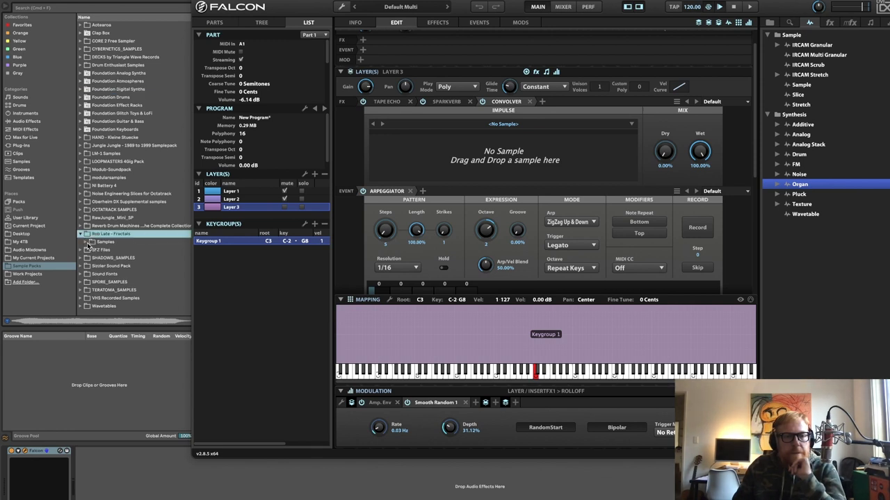
left_click(89, 244)
left_click(95, 266)
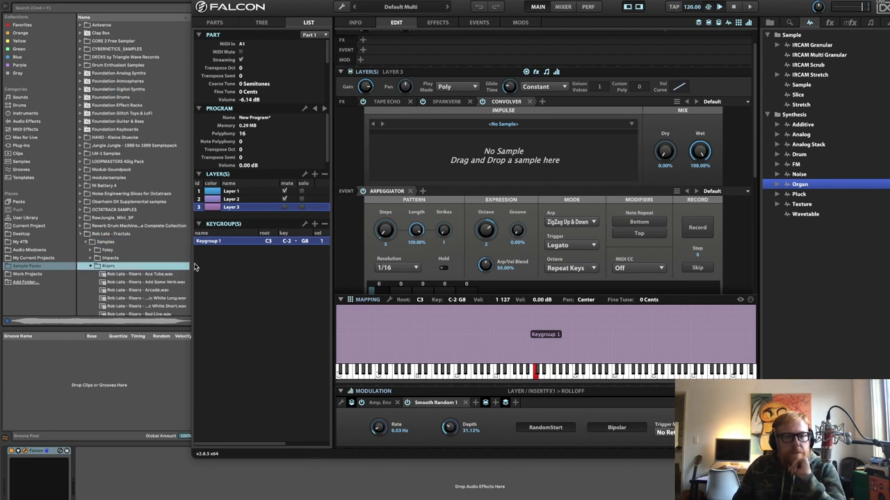
Audition the Fractals risers and load the Cinematic riser sample as the Convolver's impulse on Layer 3.
scroll(146, 277, "down", 5)
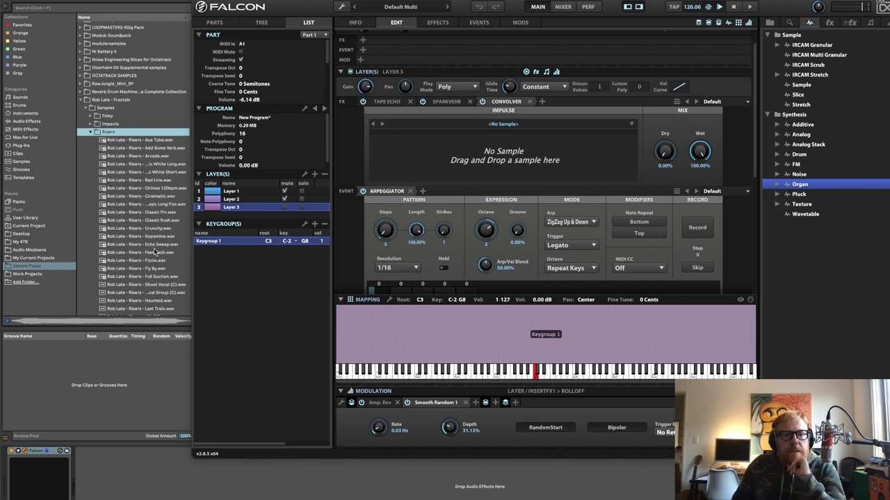
left_click(163, 206)
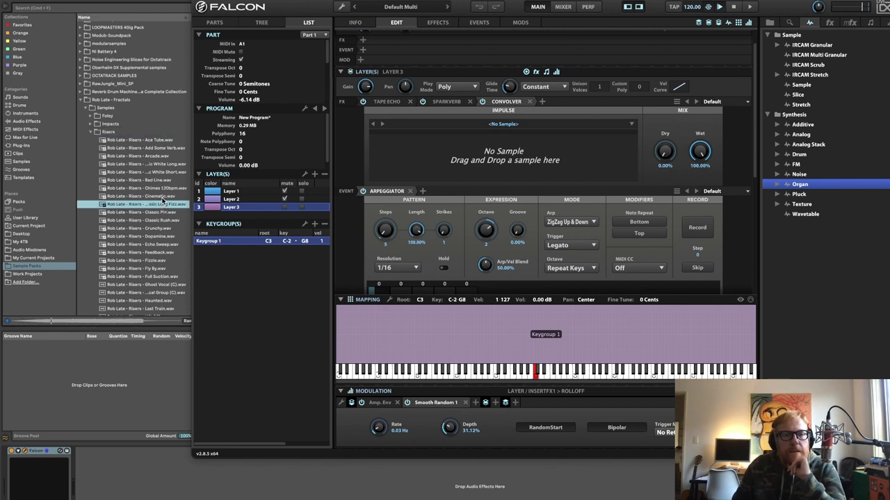
left_click(162, 197)
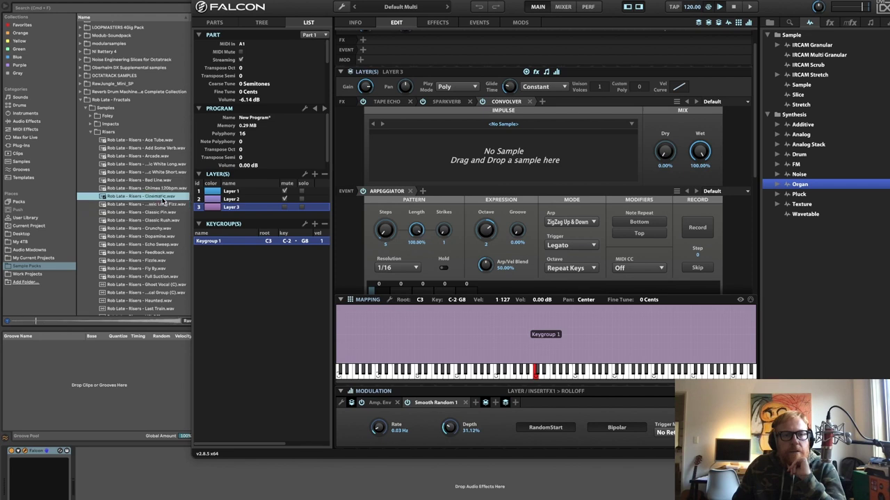
left_click_drag(158, 200, 459, 162)
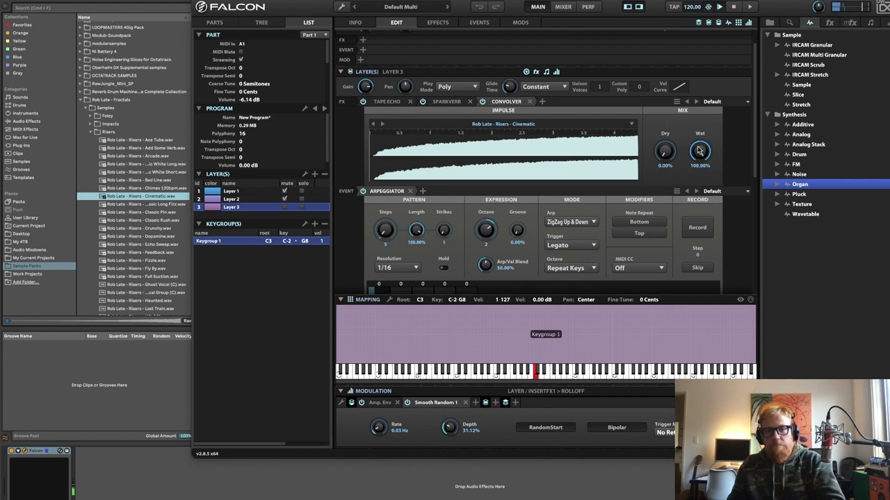
Balance the Convolver mix with Dry at about 49% and Wet at about 59%.
left_click_drag(700, 151, 706, 182)
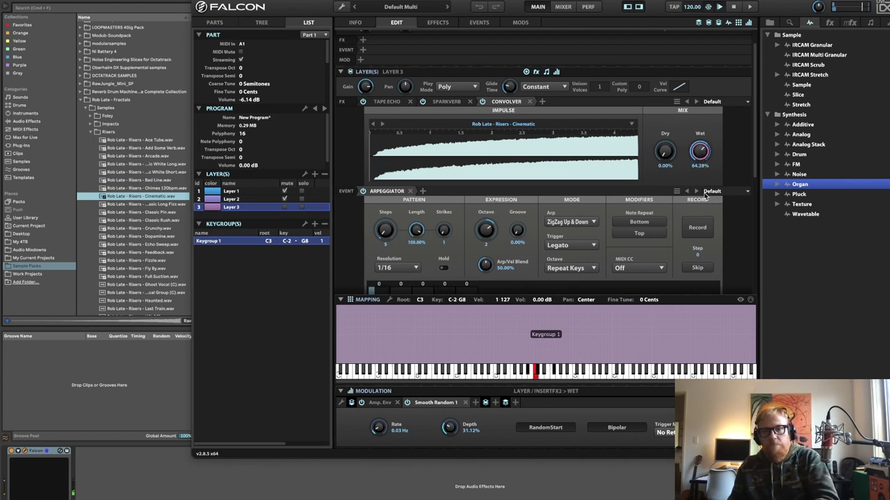
left_click_drag(706, 197, 726, 143)
left_click_drag(665, 151, 669, 107)
left_click_drag(699, 149, 700, 179)
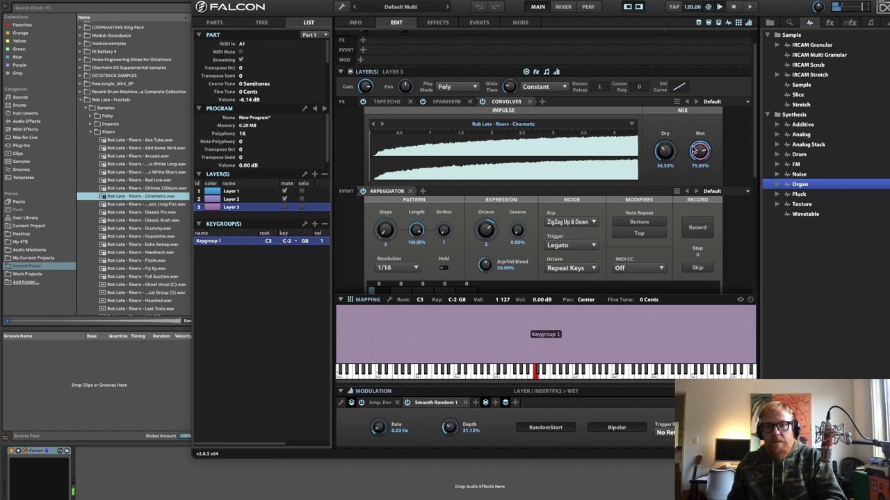
left_click_drag(695, 149, 671, 142)
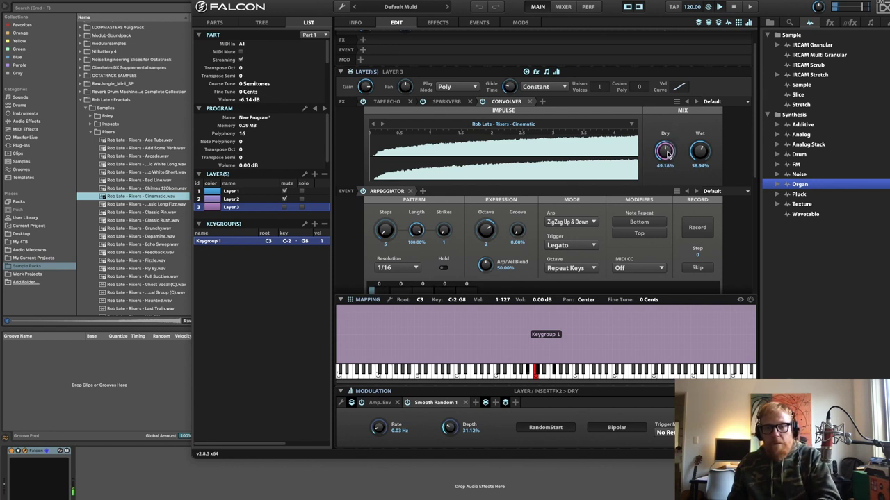
right_click(665, 153)
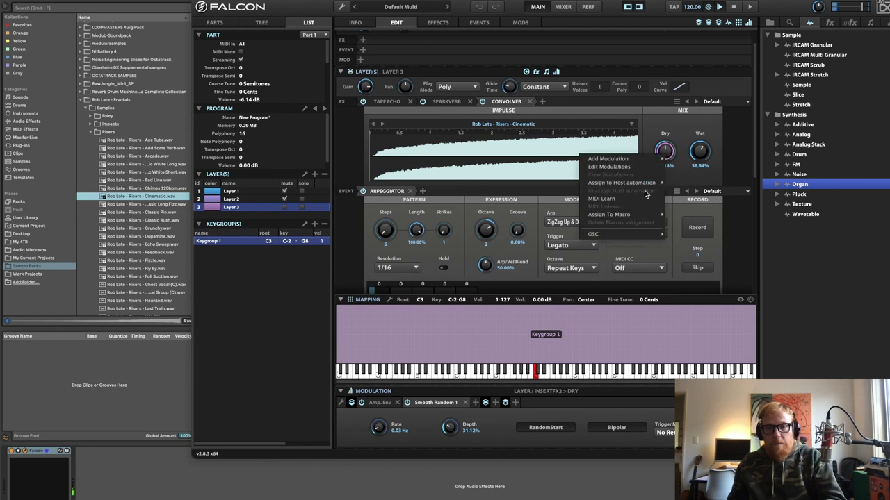
mouse_move(651, 159)
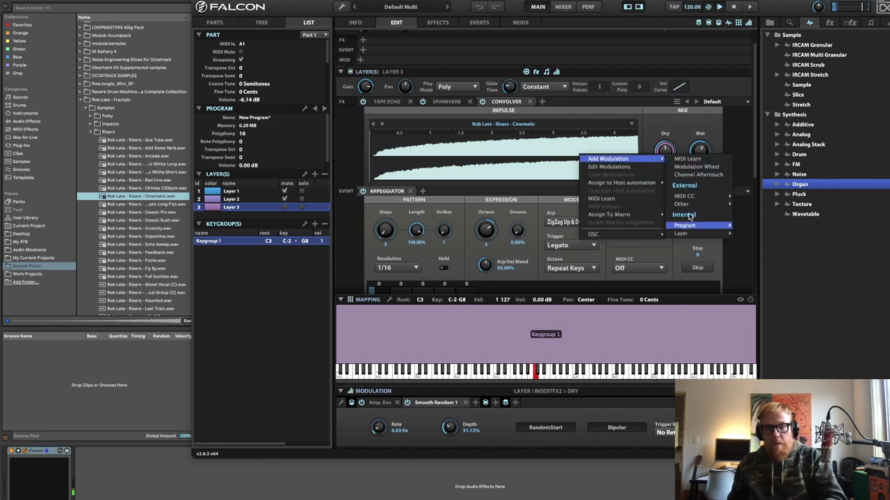
left_click(662, 115)
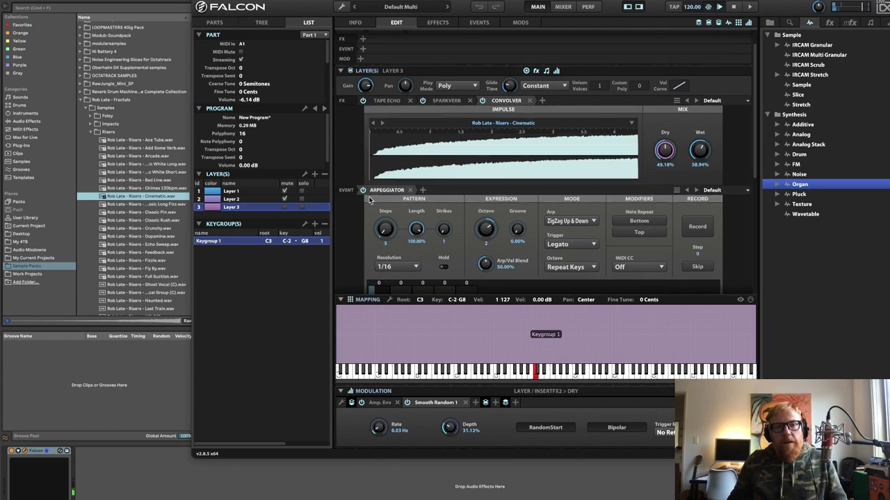
Set the resolution of Layer 3's Arpeggiator to 1/8.
scroll(389, 174, "down", 5)
left_click(404, 118)
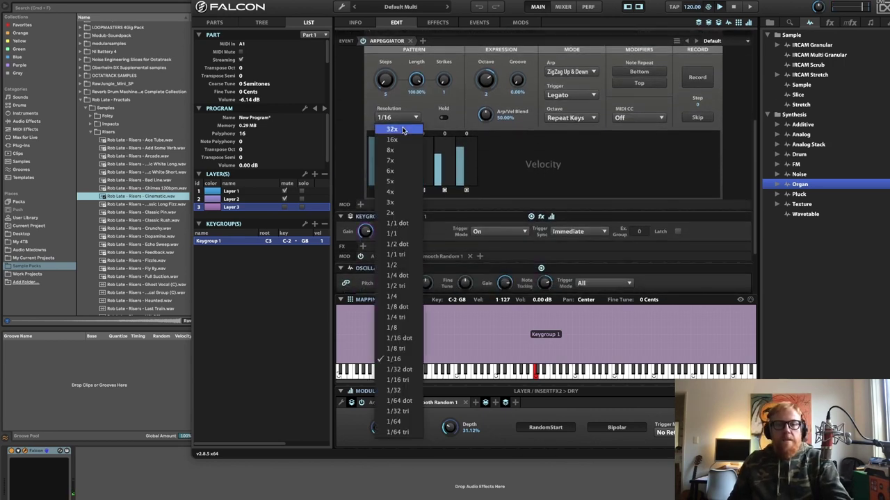
left_click(407, 330)
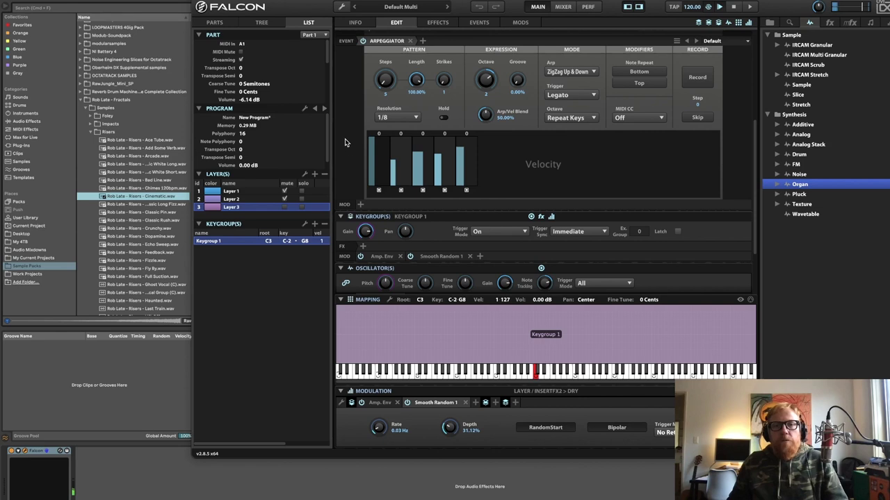
Set the Convolver's Wet level to about 66% and insert a Feedback Compressor after it on Layer 3.
scroll(344, 142, "up", 3)
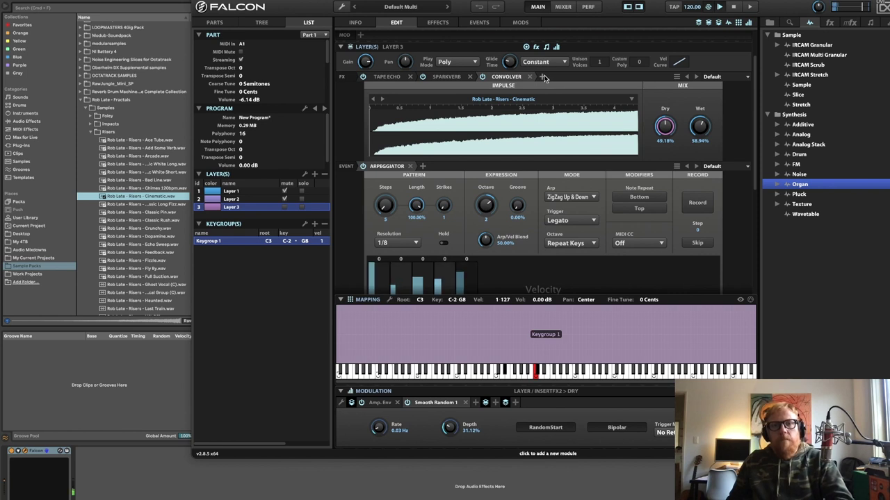
left_click_drag(707, 133, 706, 125)
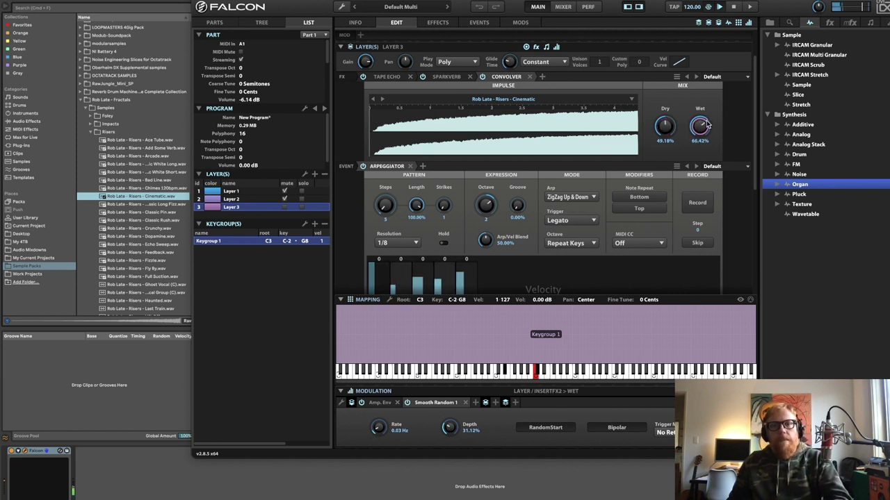
left_click(542, 77)
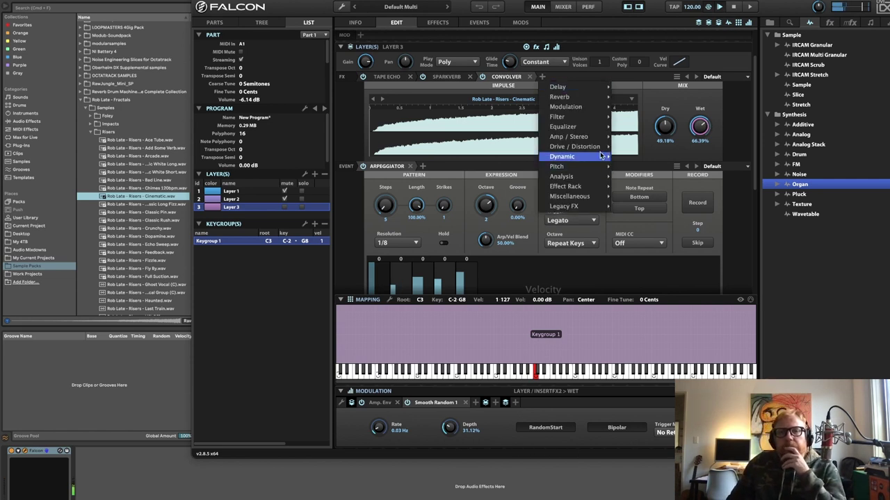
mouse_move(587, 159)
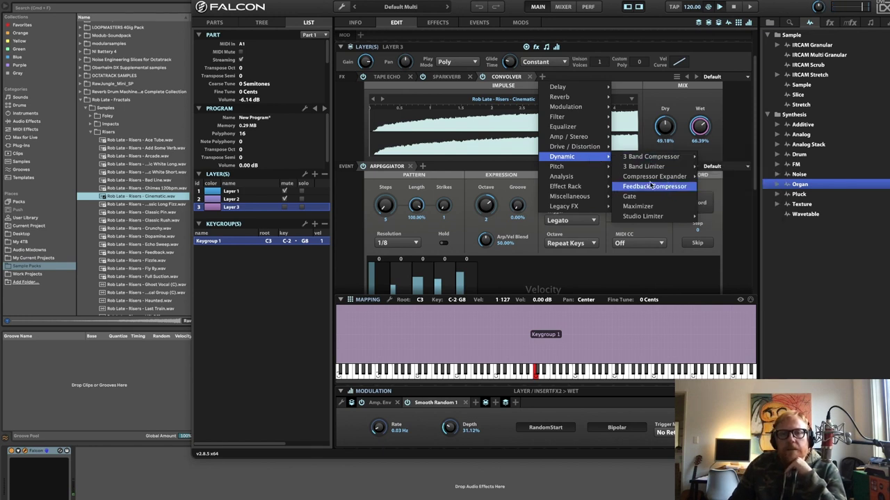
mouse_move(578, 127)
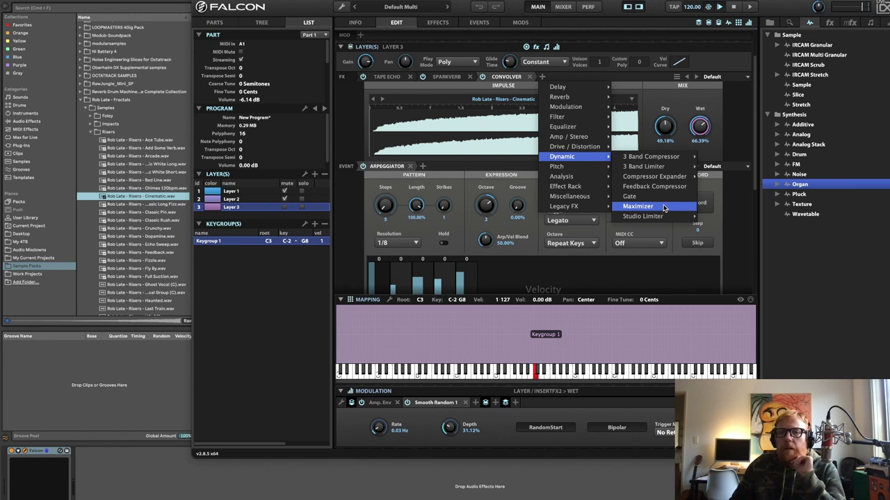
mouse_move(669, 179)
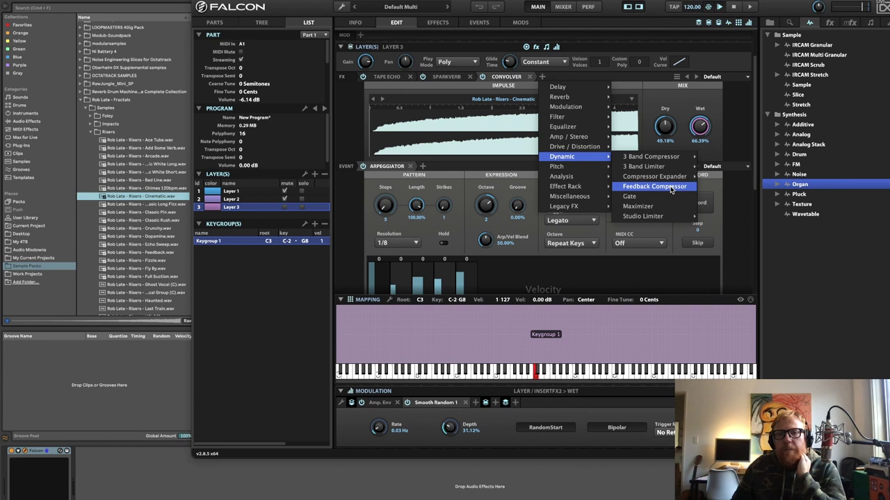
left_click(671, 189)
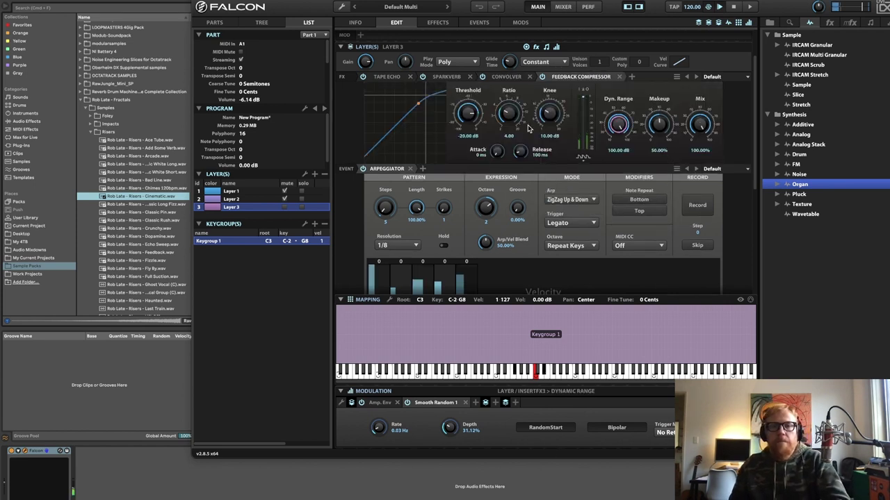
Set the Feedback Compressor to -32.95 dB threshold, 6.28 ratio, 10.27 dB knee, 54.63% makeup, 5.74 ms attack and 224 ms release.
left_click_drag(467, 113, 471, 139)
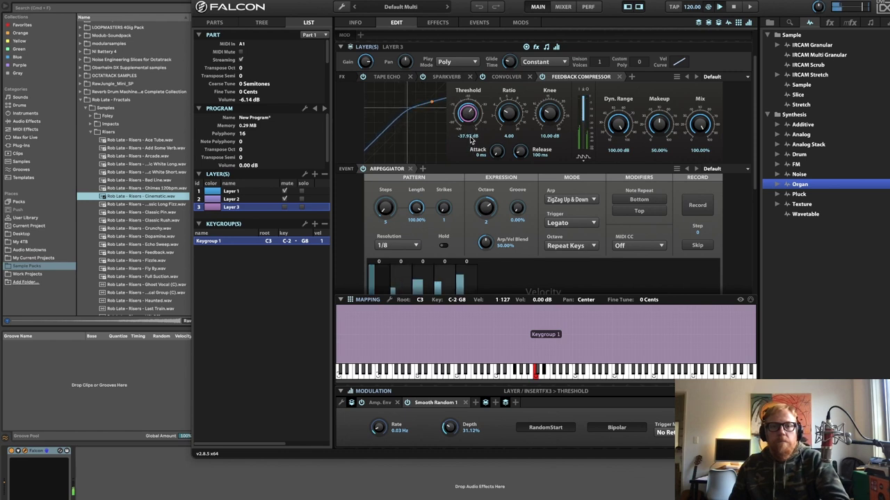
left_click_drag(517, 106, 657, 126)
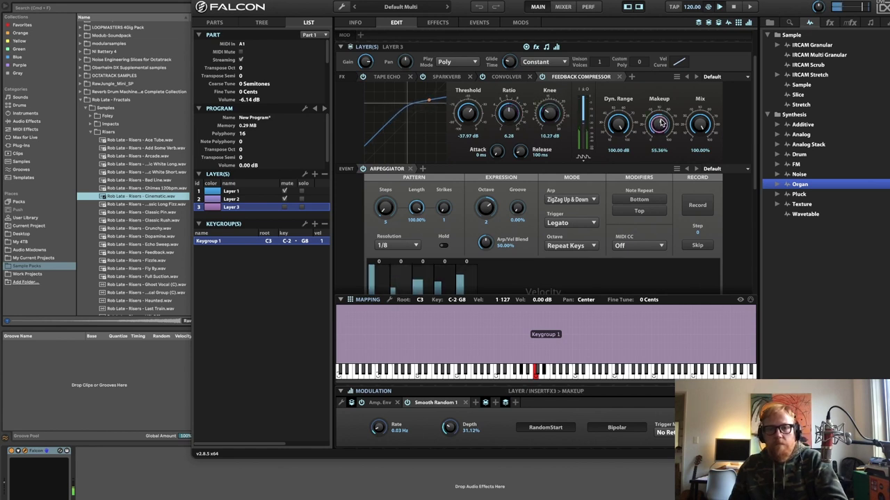
left_click_drag(464, 109, 470, 111)
left_click_drag(497, 152, 496, 147)
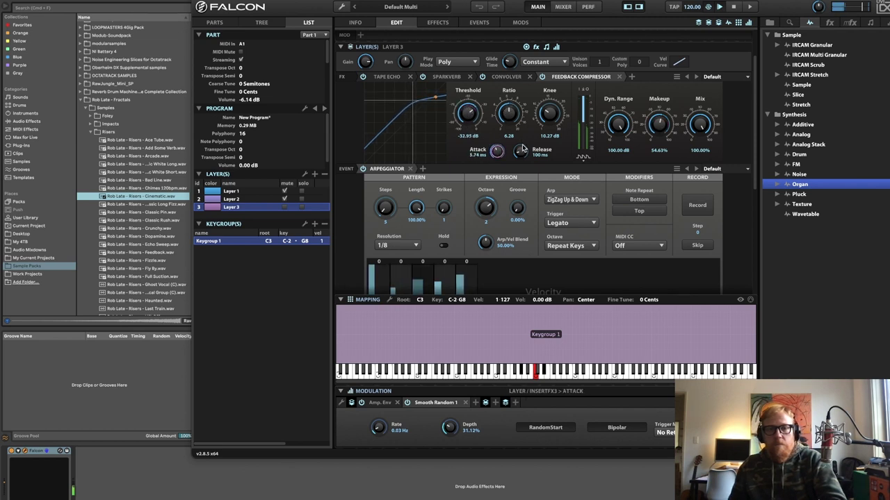
left_click_drag(520, 150, 527, 121)
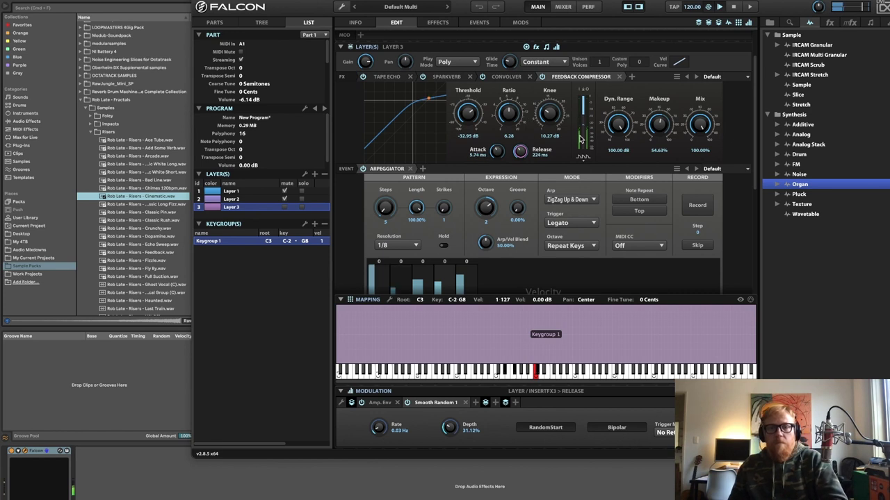
Insert a Digital EQ with the Default preset on Layer 3 and place it between the Convolver and Feedback Compressor.
left_click(632, 77)
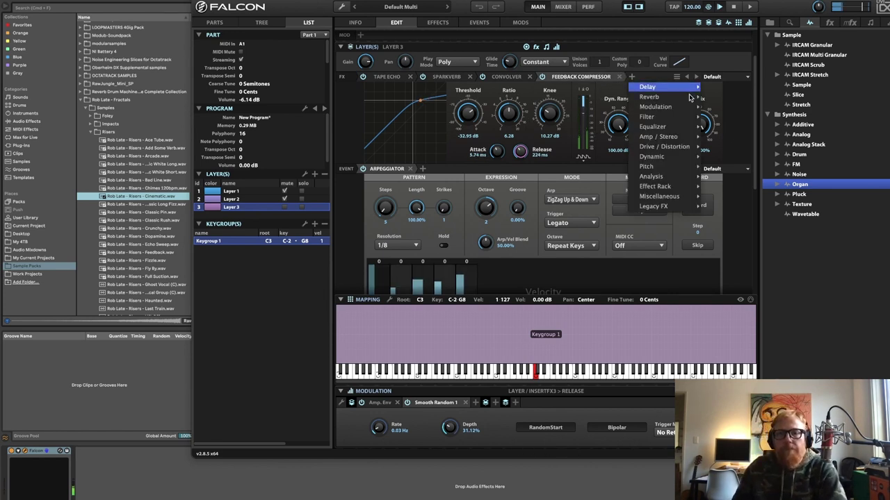
mouse_move(653, 127)
mouse_move(739, 160)
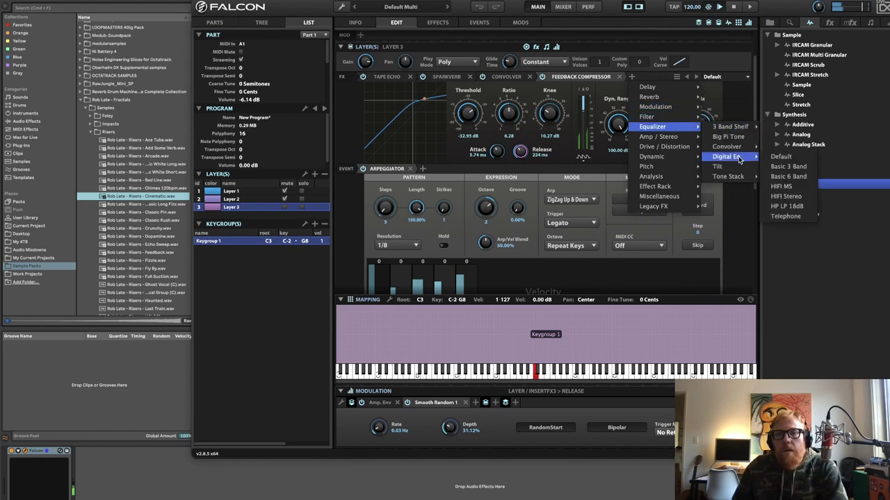
left_click(769, 161)
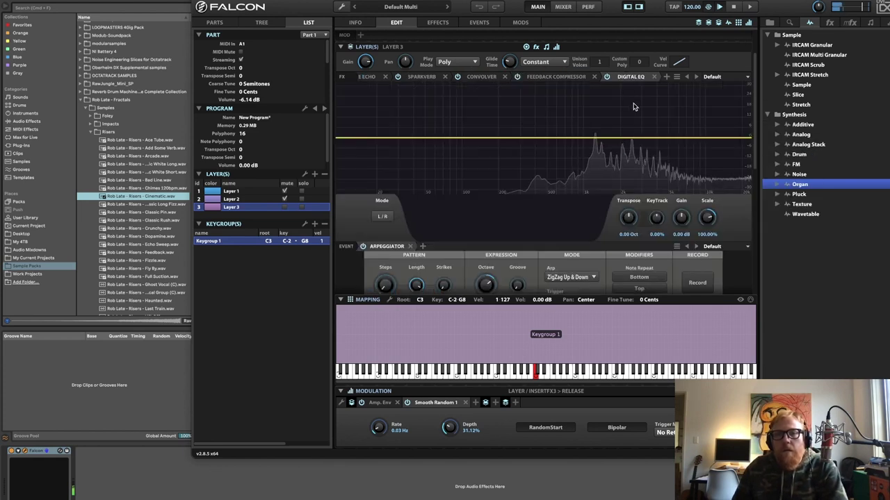
left_click_drag(629, 76, 551, 81)
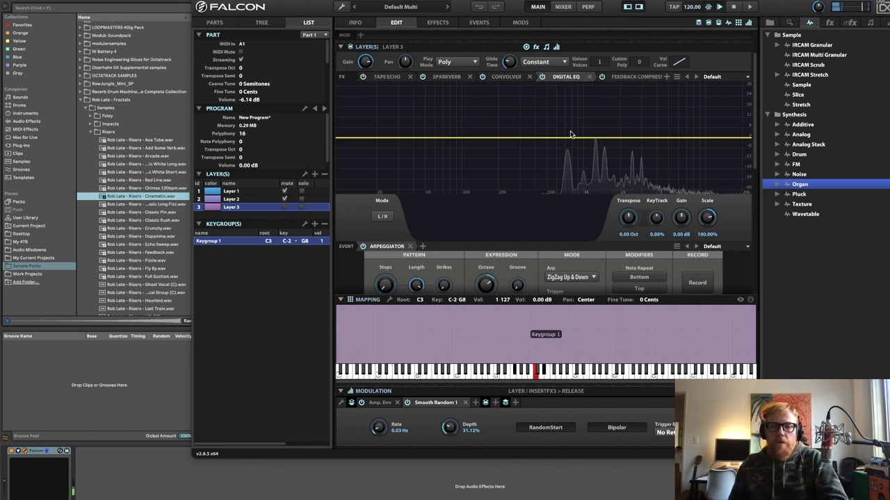
Add a peak cut to Layer 3's Digital EQ at about 1.28 kHz, -8.57 dB, with a 0.50 octave bandwidth.
left_click(566, 140)
left_click_drag(566, 141, 596, 154)
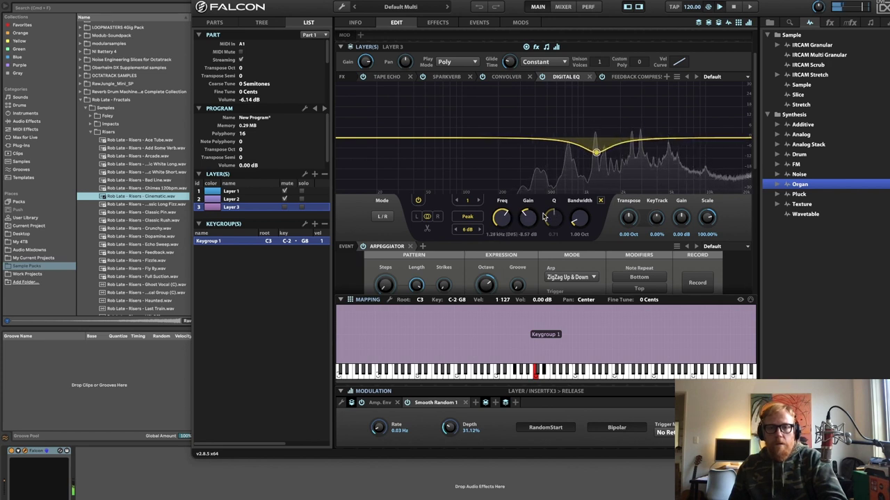
left_click(467, 229)
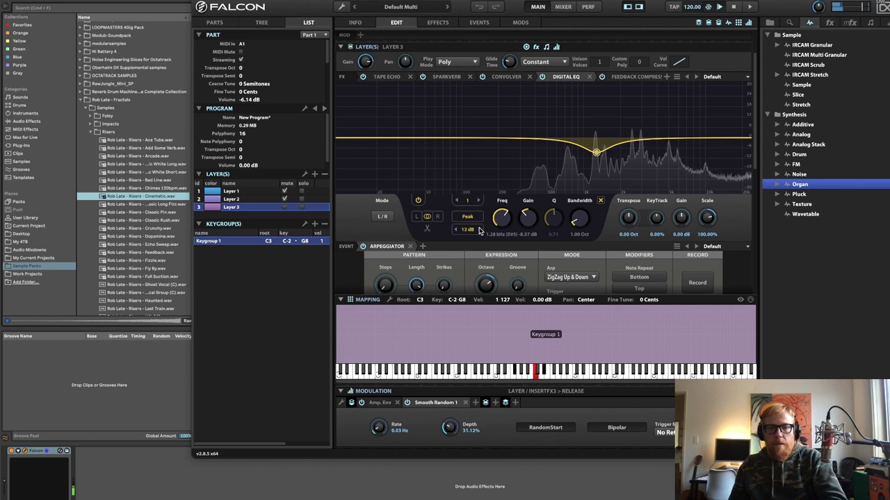
left_click(467, 229)
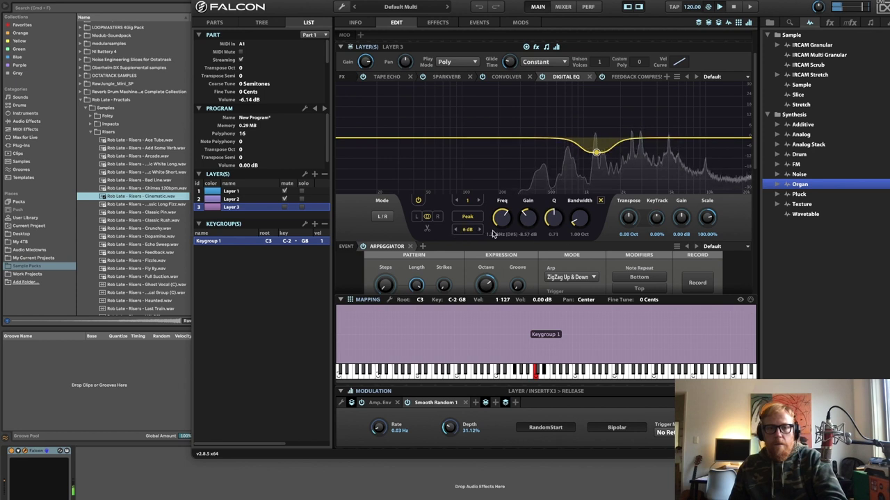
left_click_drag(573, 221, 591, 167)
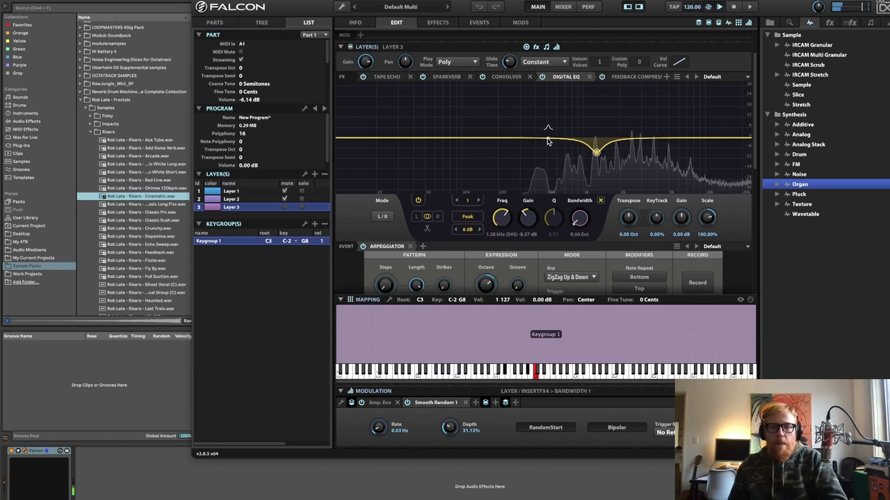
Add EQ peak cuts at about 427 Hz, -6.55 dB and 3.53 kHz, -4.18 dB, plus a 24 dB low pass at about 11.39 kHz.
left_click_drag(536, 141, 539, 151)
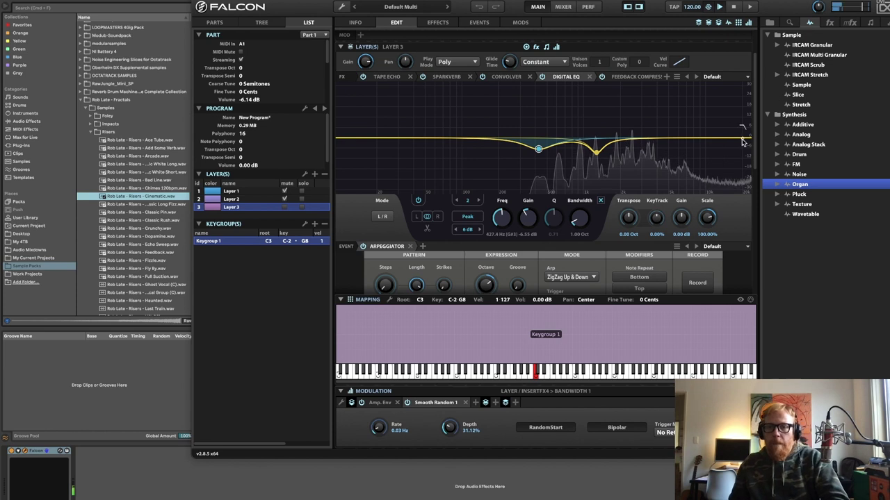
left_click_drag(742, 142, 718, 145)
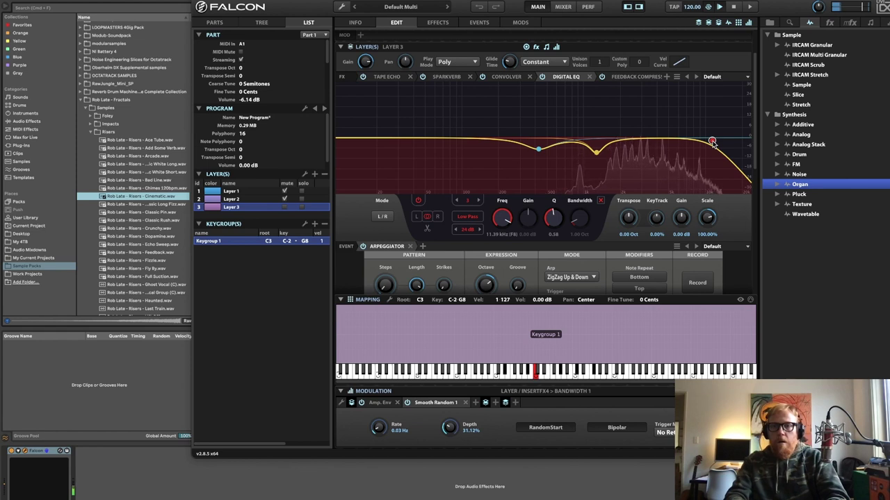
left_click(653, 141)
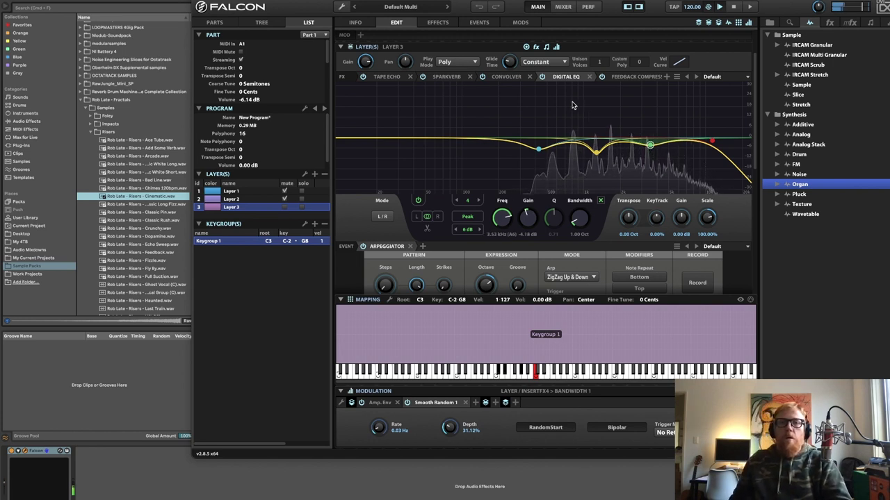
Unmute Layers 1 and 2, and look over the mixer and effects views.
left_click(284, 199)
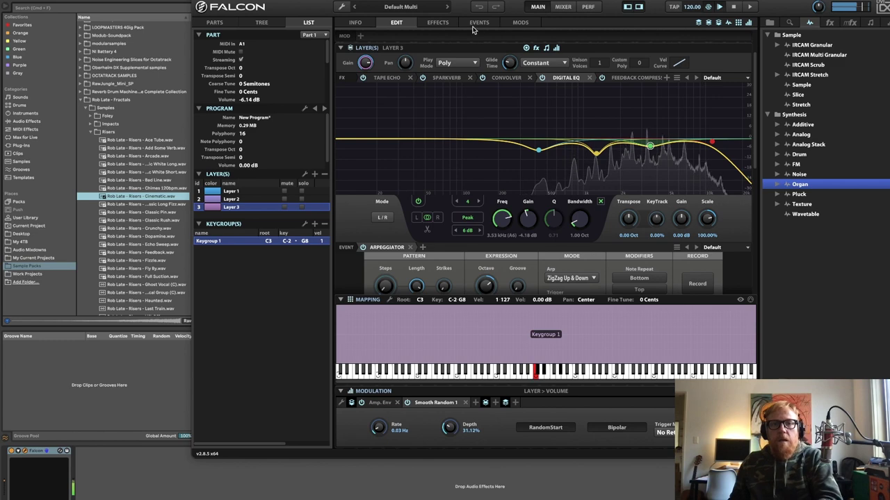
left_click(563, 7)
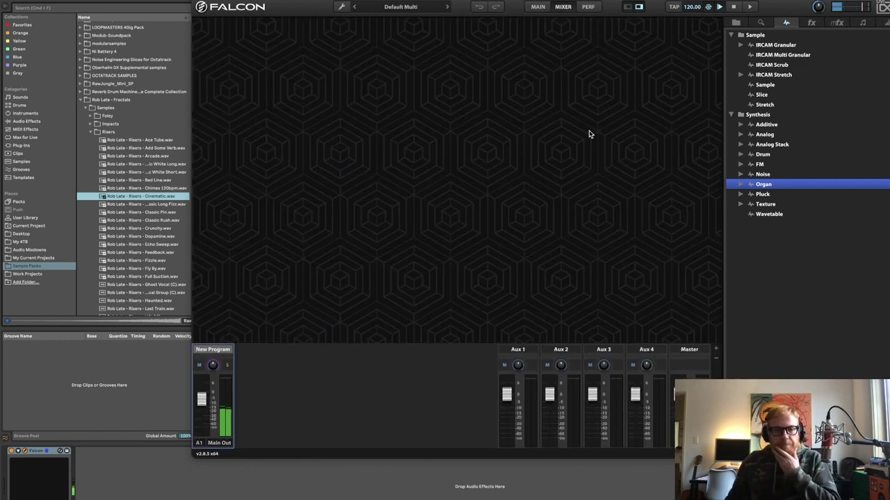
left_click(539, 7)
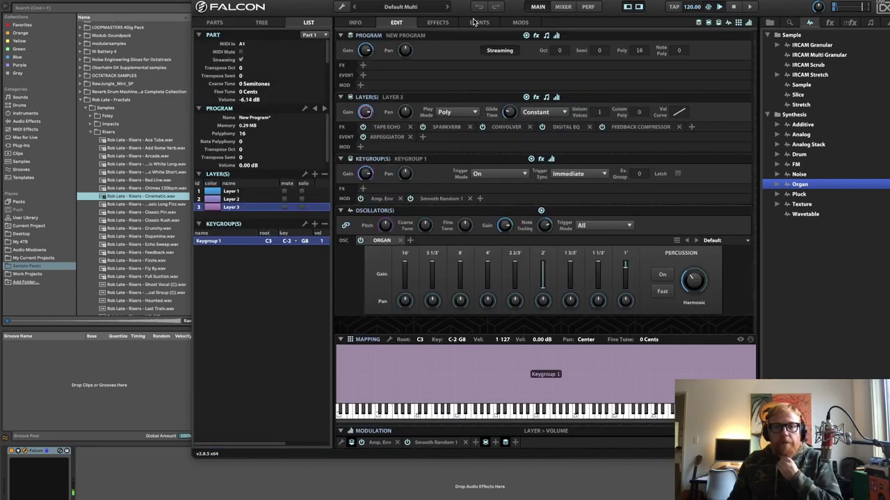
left_click(444, 23)
left_click(396, 23)
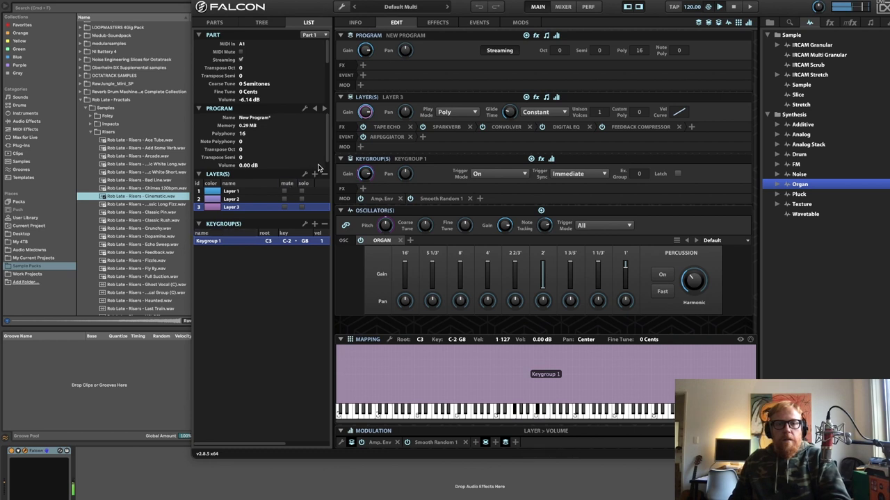
Lower the layer gains: Layer 2 to about -4.9 dB, Layer 1 to about -4 dB, and Layer 3 slightly.
left_click(245, 199)
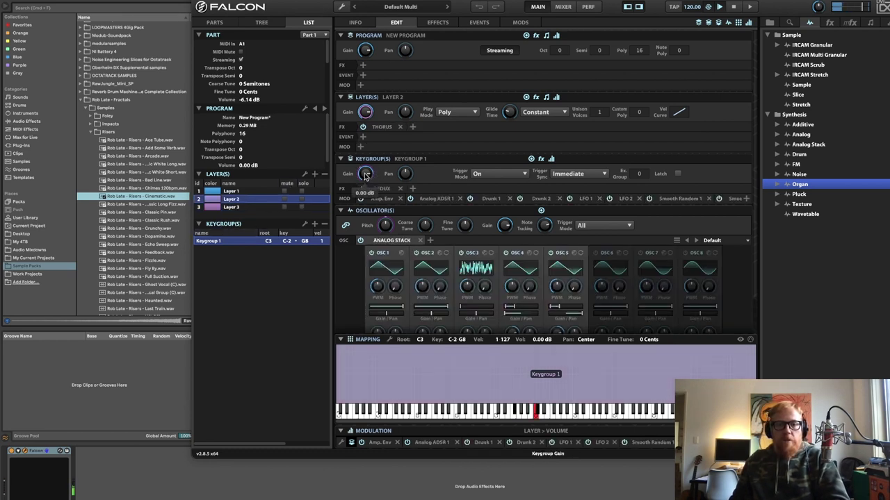
left_click_drag(366, 114, 367, 145)
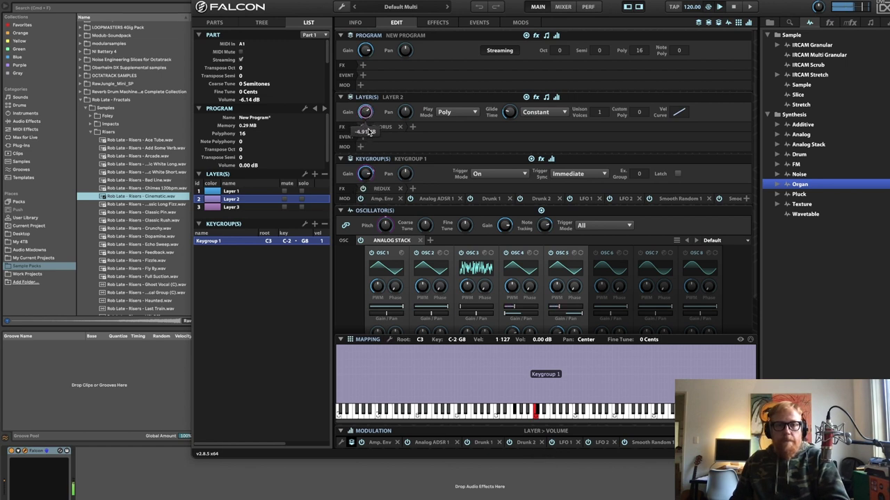
left_click(231, 191)
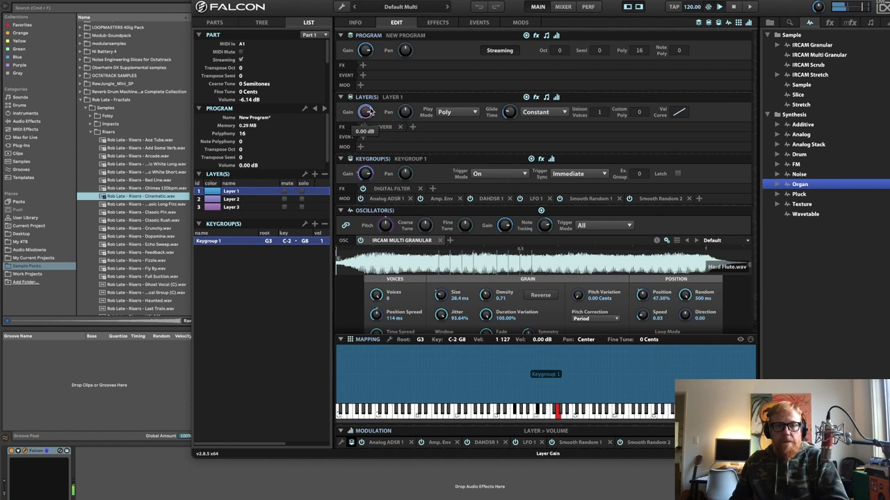
left_click_drag(370, 111, 369, 125)
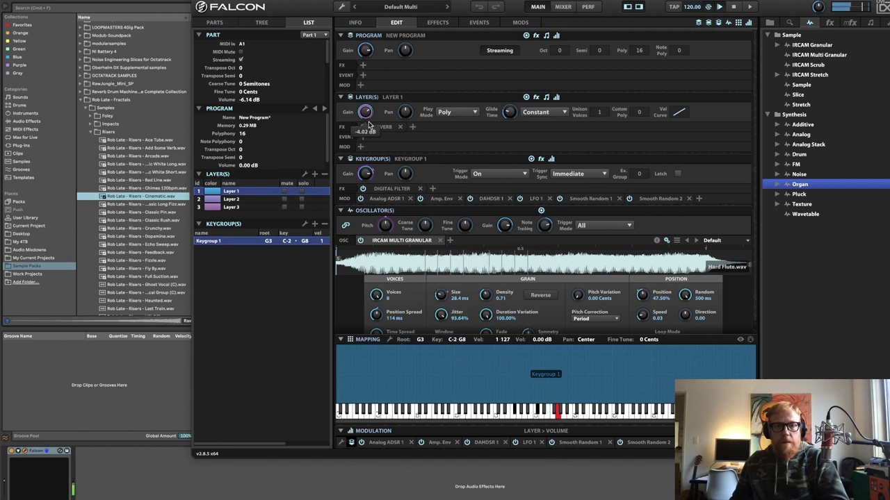
left_click(249, 208)
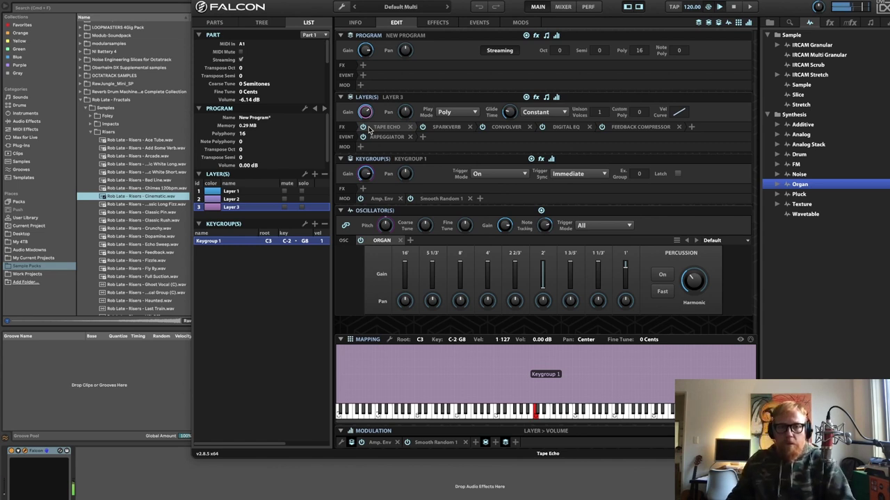
Solo Layer 3 and raise the 8' drawbar gain of its Organ oscillator to about halfway.
mouse_move(393, 228)
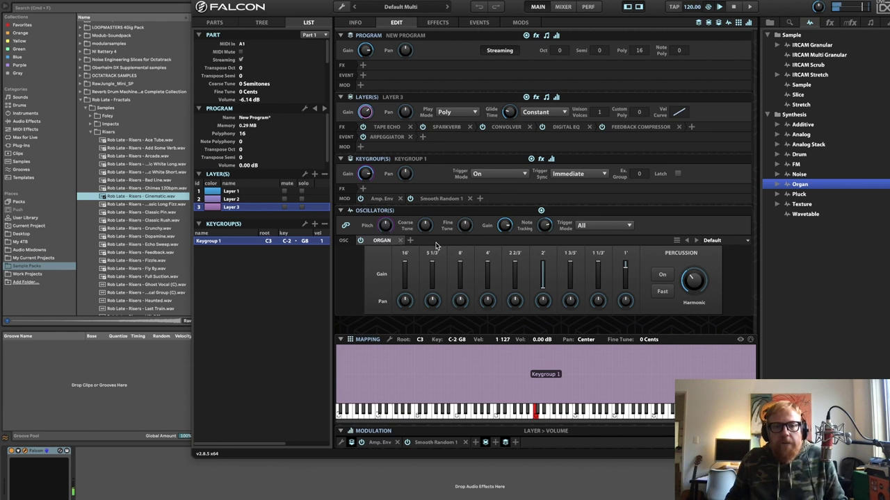
mouse_move(457, 263)
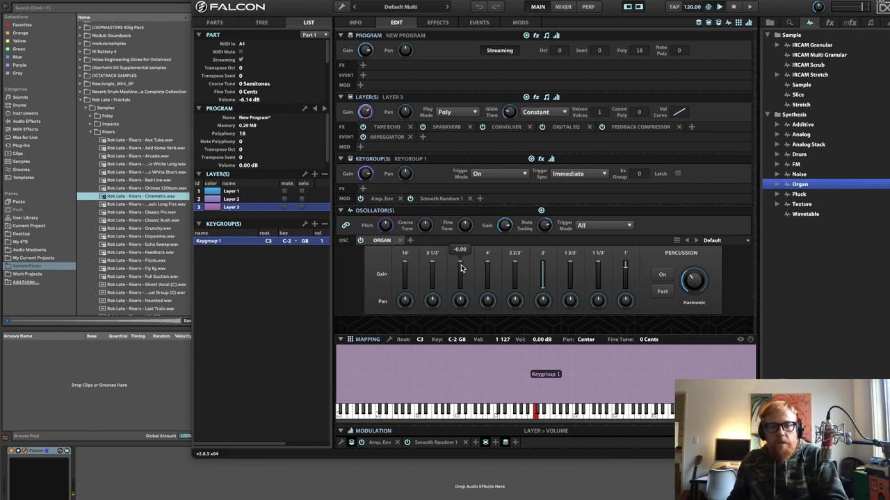
left_click_drag(461, 268, 460, 273)
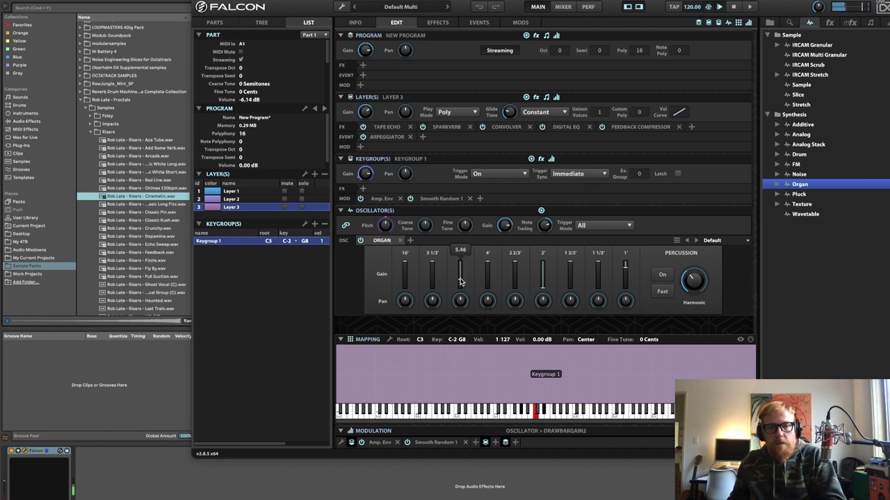
left_click(302, 207)
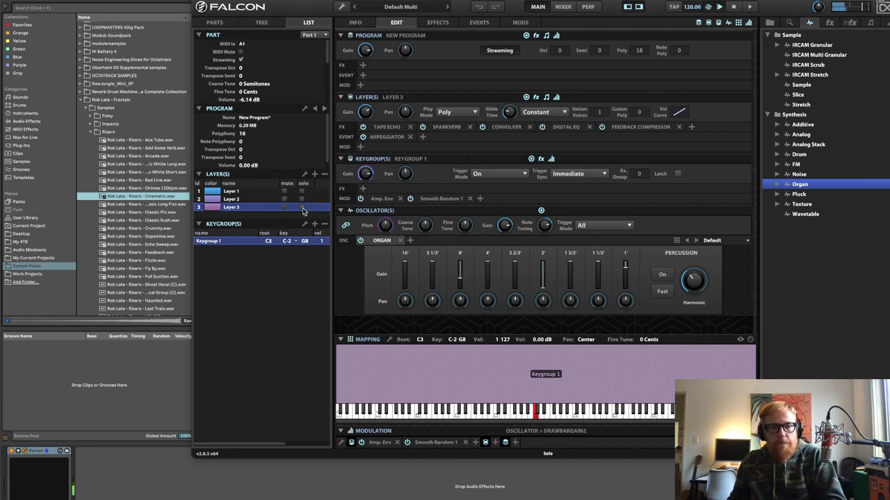
mouse_move(460, 279)
left_mouse_down()
mouse_move(460, 290)
mouse_move(460, 248)
mouse_move(467, 302)
mouse_move(472, 277)
left_mouse_up()
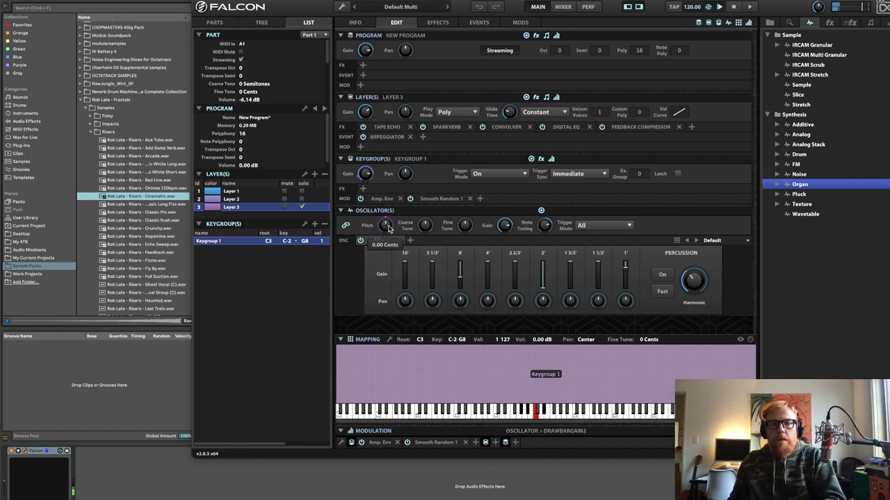
Set the Wet level of Layer 3's Convolver to about 63.17%.
left_click(506, 127)
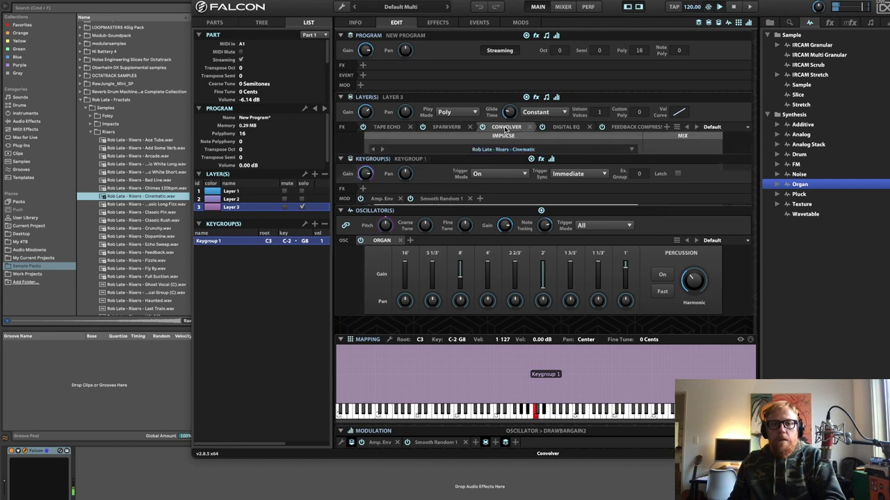
left_click_drag(678, 157, 702, 181)
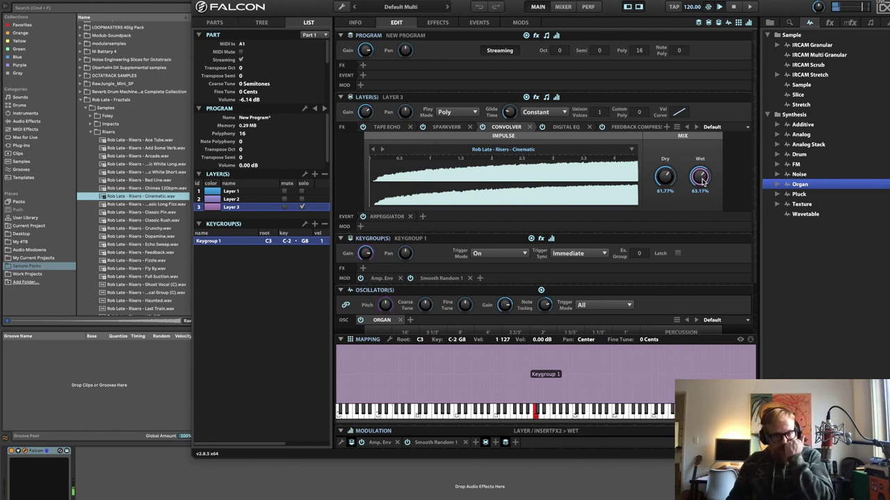
Modulate Layer 3's pan with a new layer LFO at 0.19 Hz and 21.95% depth, and unsolo the layer.
mouse_move(406, 115)
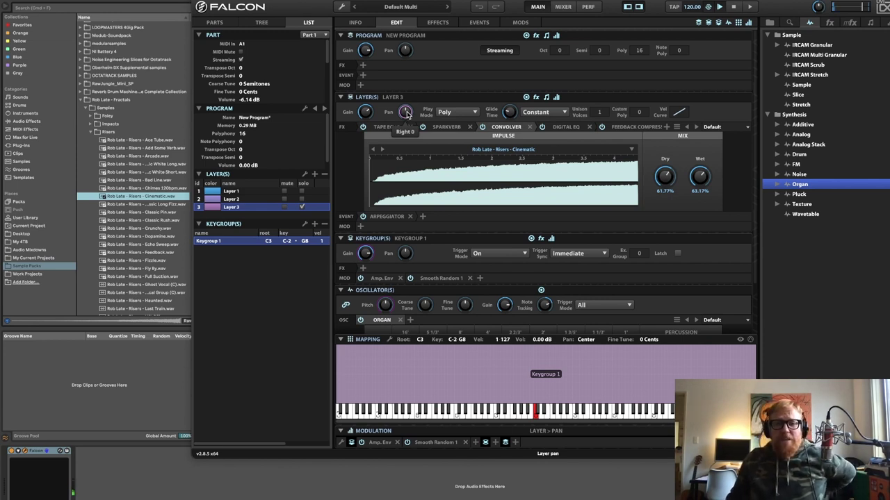
right_click(407, 115)
mouse_move(438, 116)
mouse_move(537, 193)
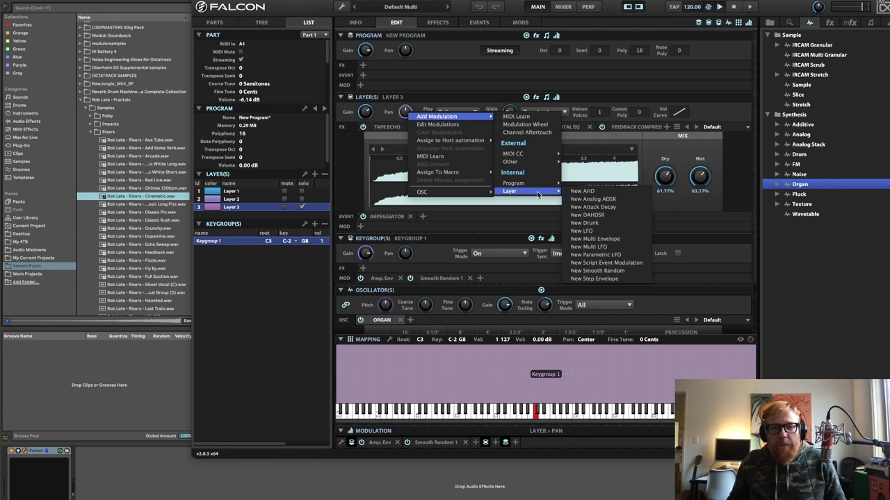
left_click(614, 232)
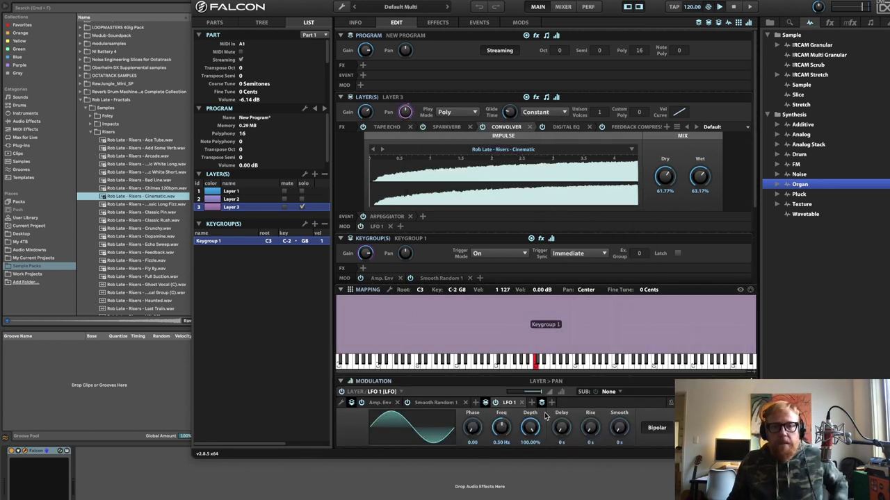
left_click_drag(525, 434, 530, 431)
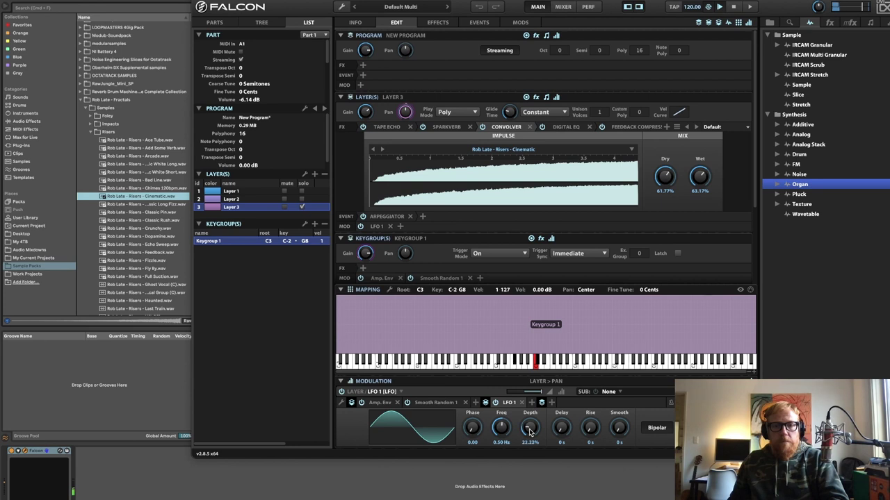
left_click_drag(530, 431, 530, 432)
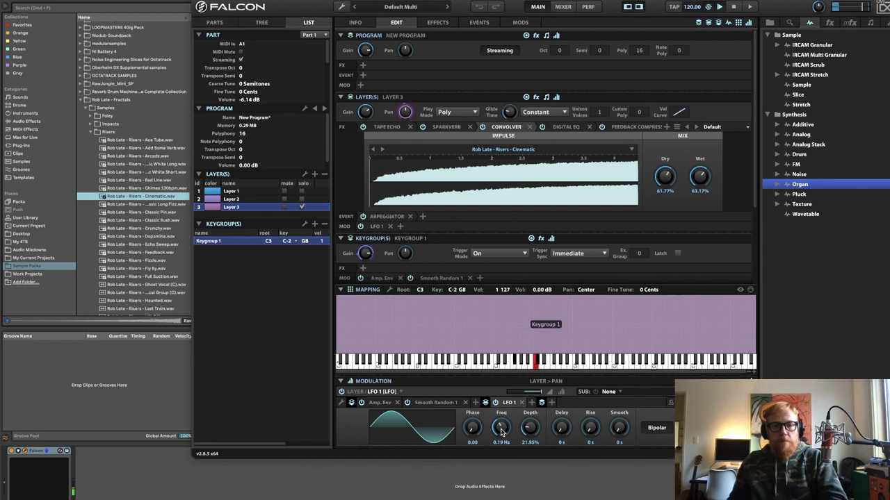
left_click(303, 209)
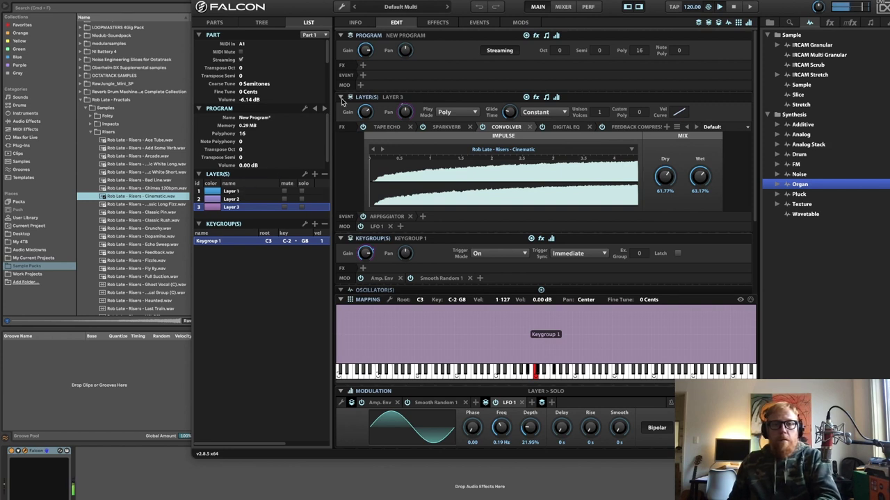
Insert a SparkVerb with the Classic Plate preset on the program and set its mix to about 25.52%.
left_click(361, 65)
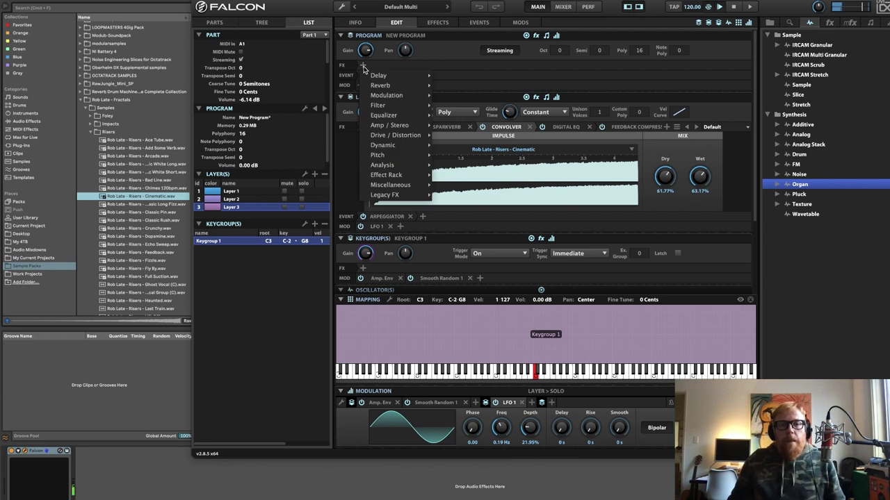
mouse_move(392, 84)
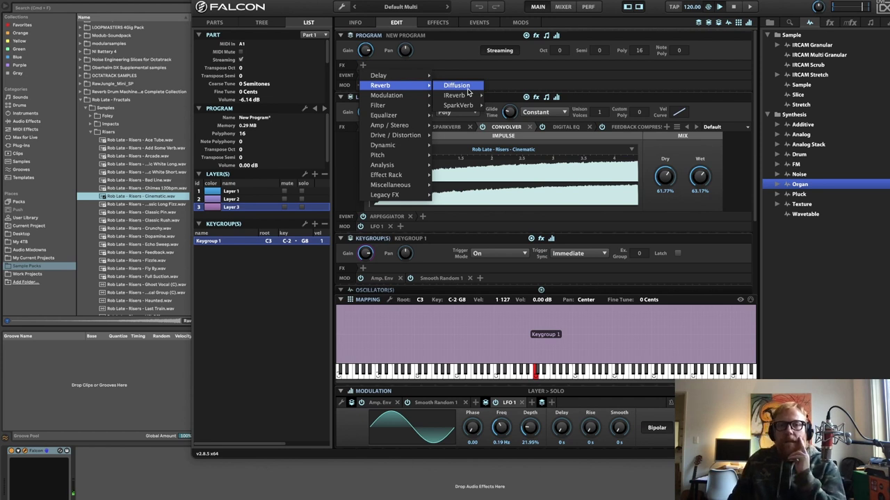
mouse_move(459, 105)
mouse_move(556, 115)
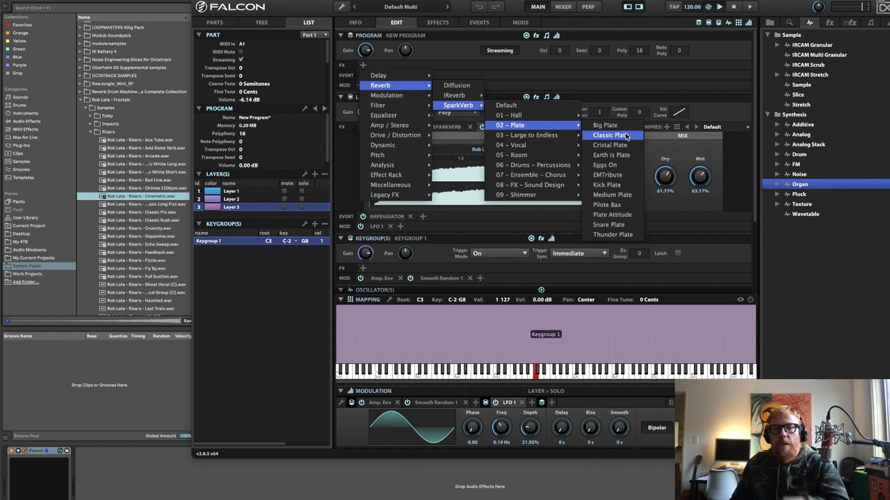
left_click(626, 135)
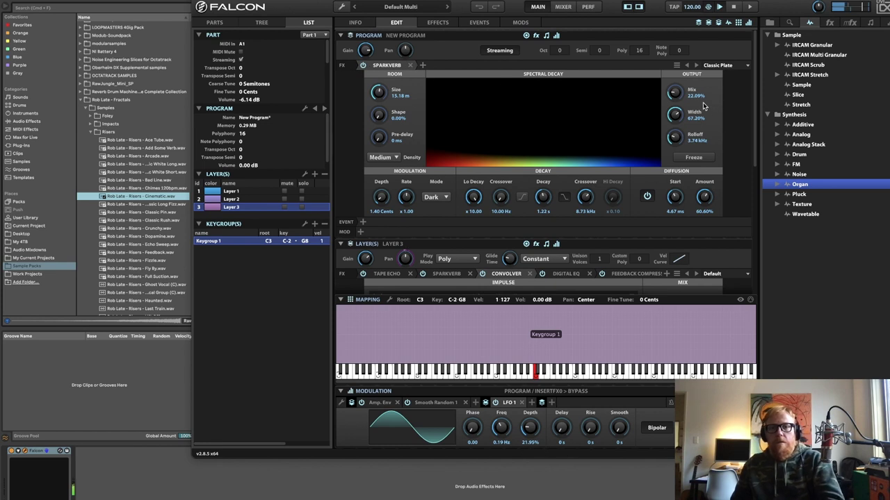
mouse_move(679, 94)
left_mouse_down()
mouse_move(686, 35)
mouse_move(683, 91)
left_mouse_up()
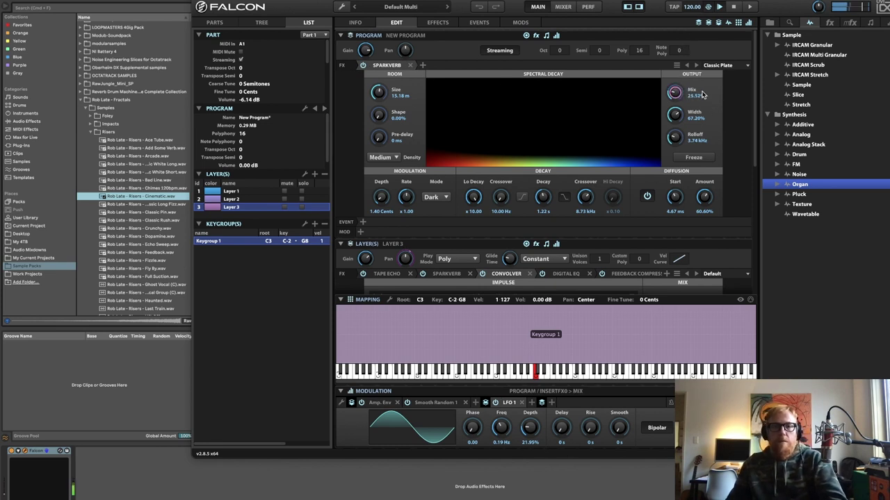
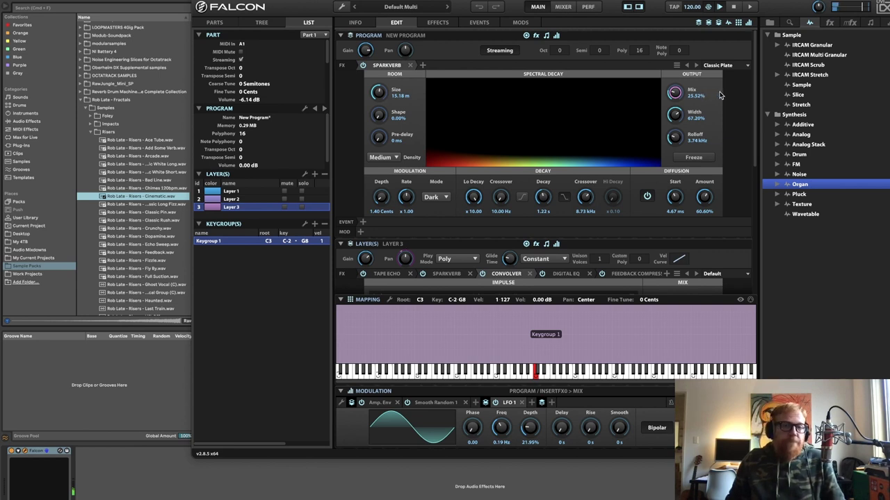
Add a Maximizer after the program's SparkVerb and set its threshold to about -3.36 dB and its ceiling to about -0.99 dB.
left_click(423, 64)
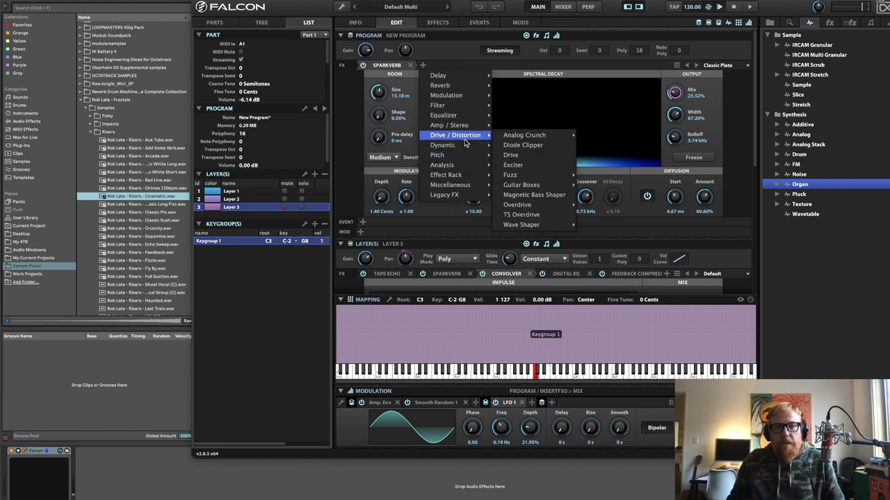
mouse_move(467, 145)
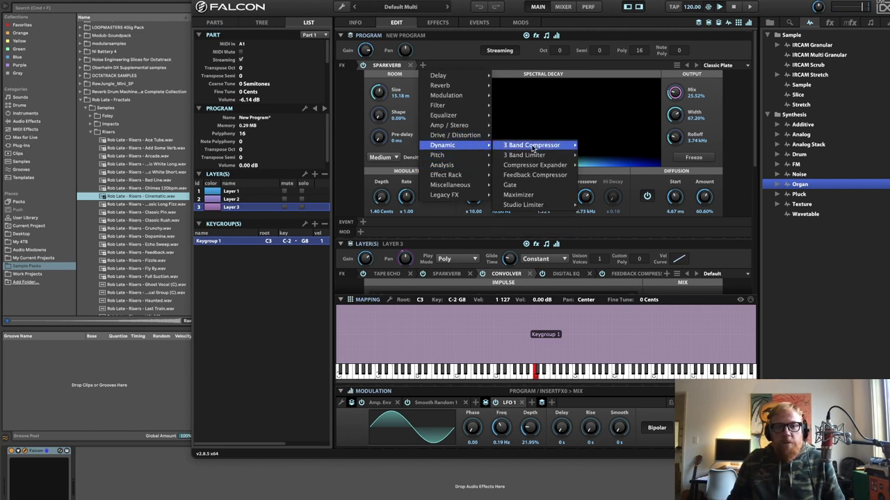
left_click(533, 195)
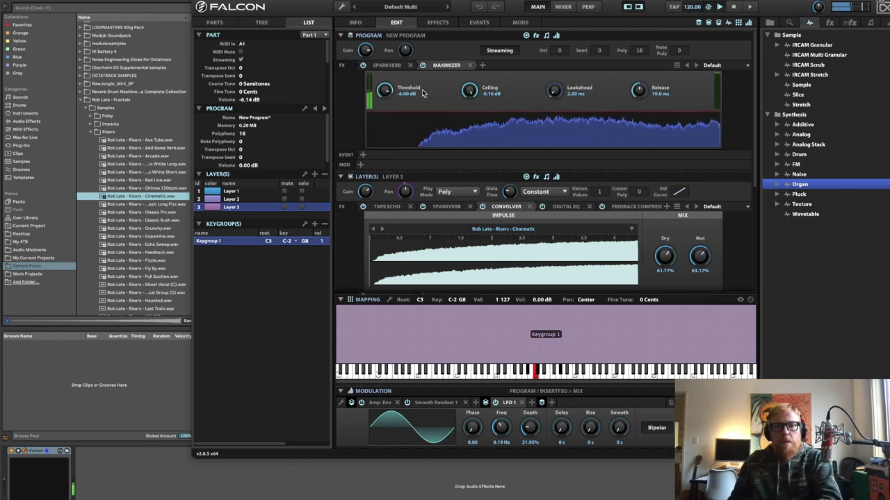
left_click_drag(387, 95, 385, 85)
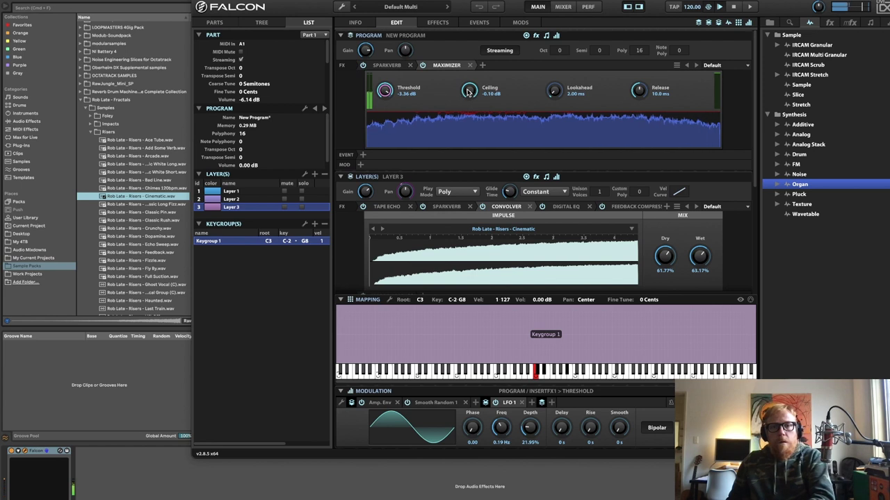
left_click_drag(469, 91, 469, 98)
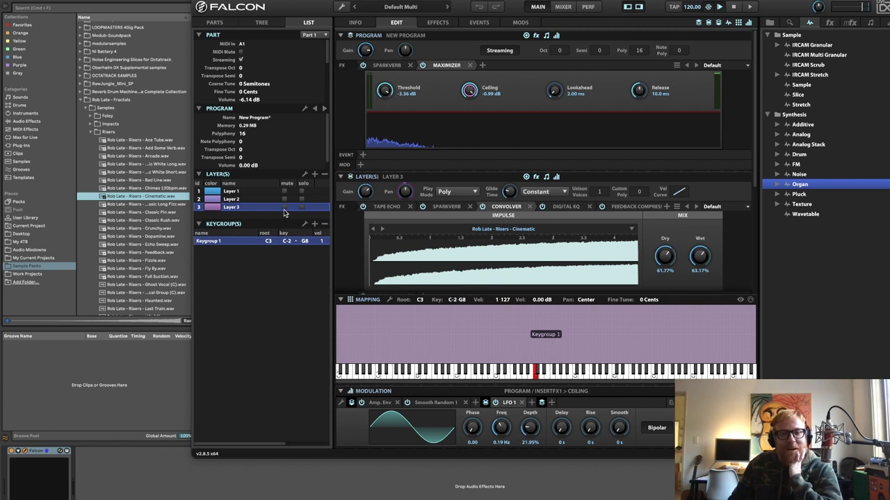
Lower the overall gain of Layer 3 slightly.
mouse_move(363, 194)
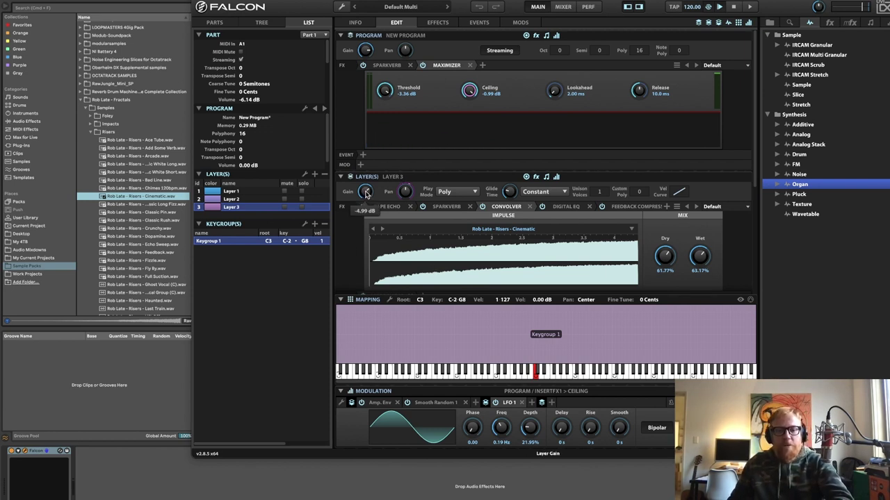
mouse_move(367, 194)
left_mouse_down()
mouse_move(361, 201)
mouse_move(367, 196)
left_mouse_up()
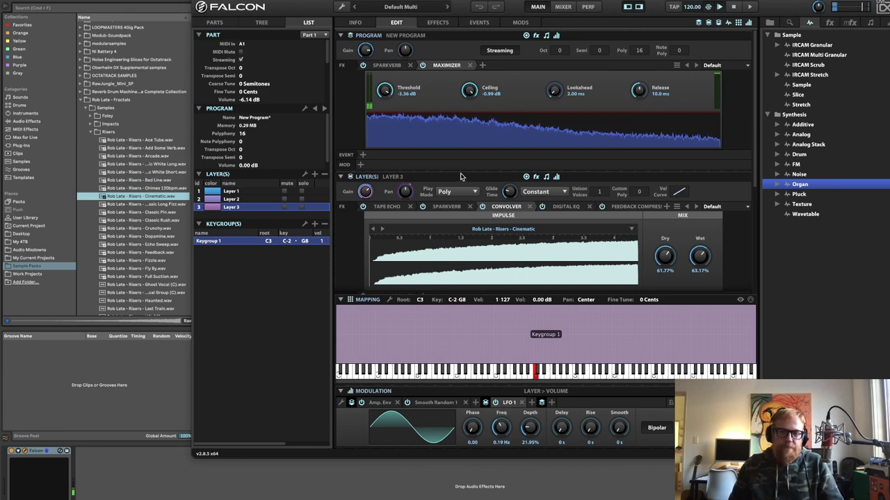
Save the program as "Sparkly Flute Pad" in the User Presets folder.
left_click_drag(547, 3, 438, 11)
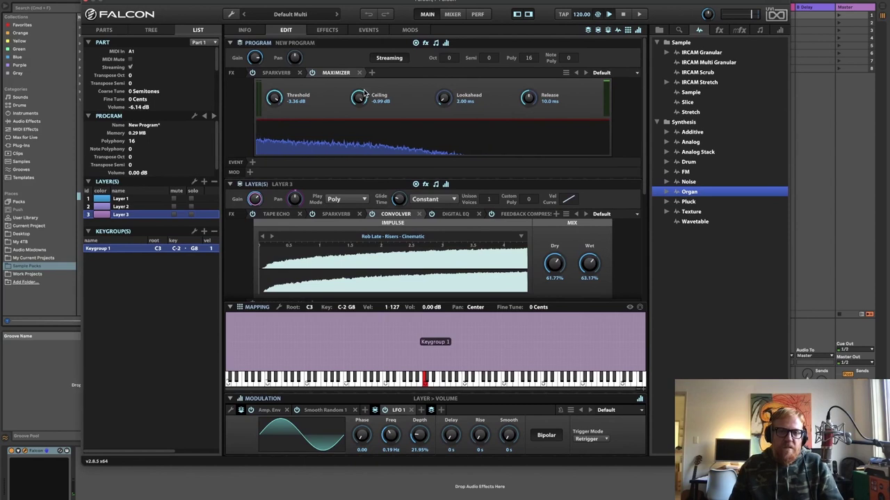
left_click(232, 14)
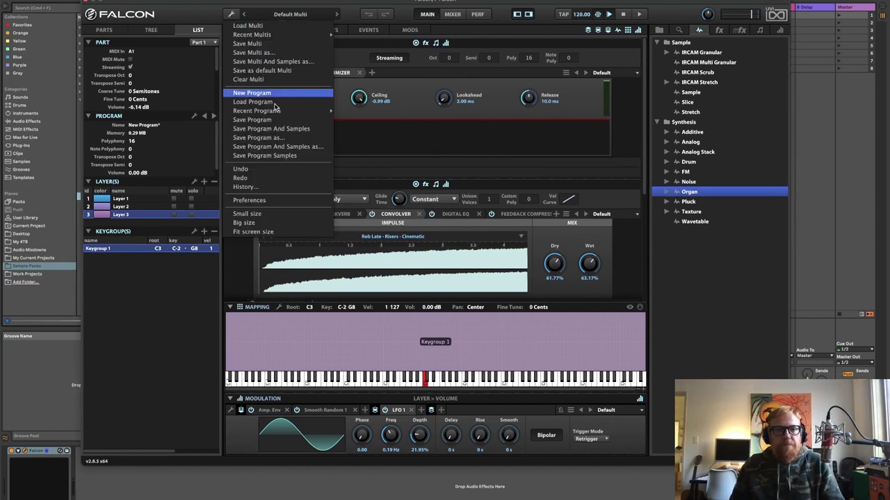
left_click(316, 138)
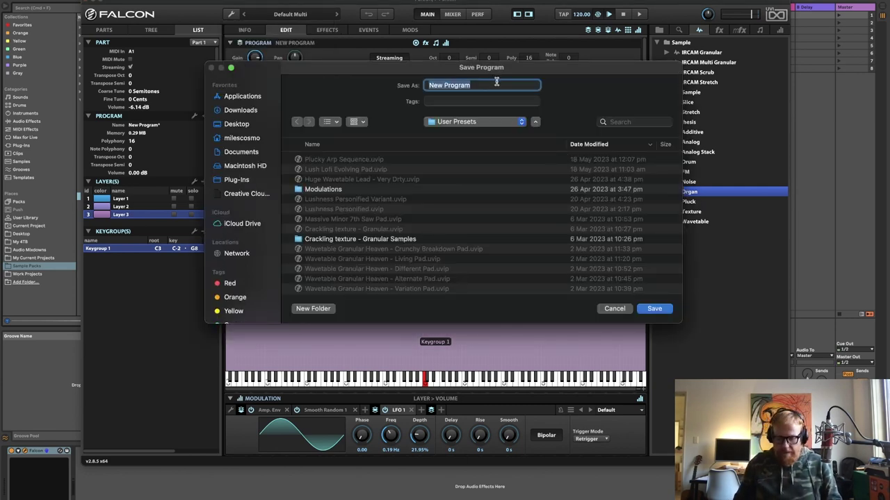
type("Sparkly Flute Pad")
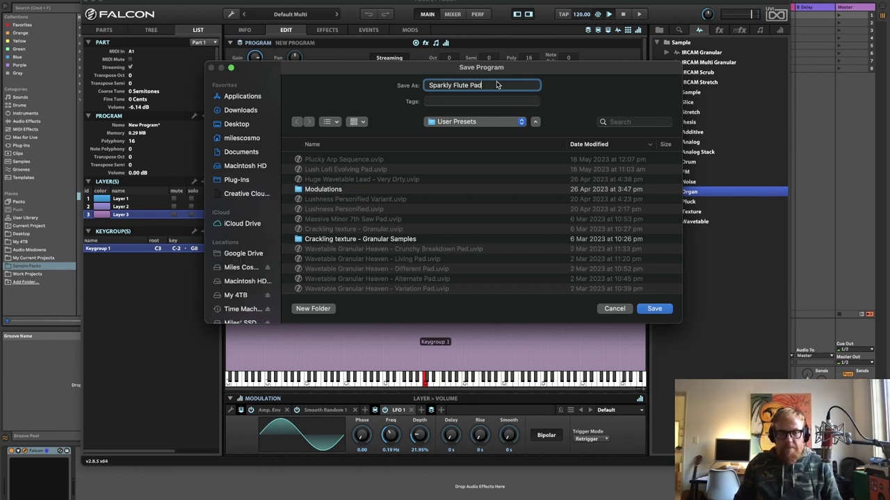
key("Return")
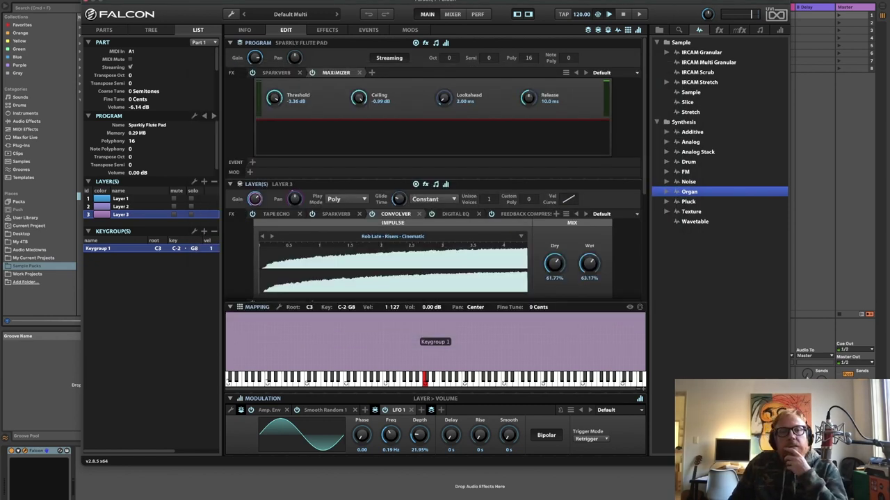